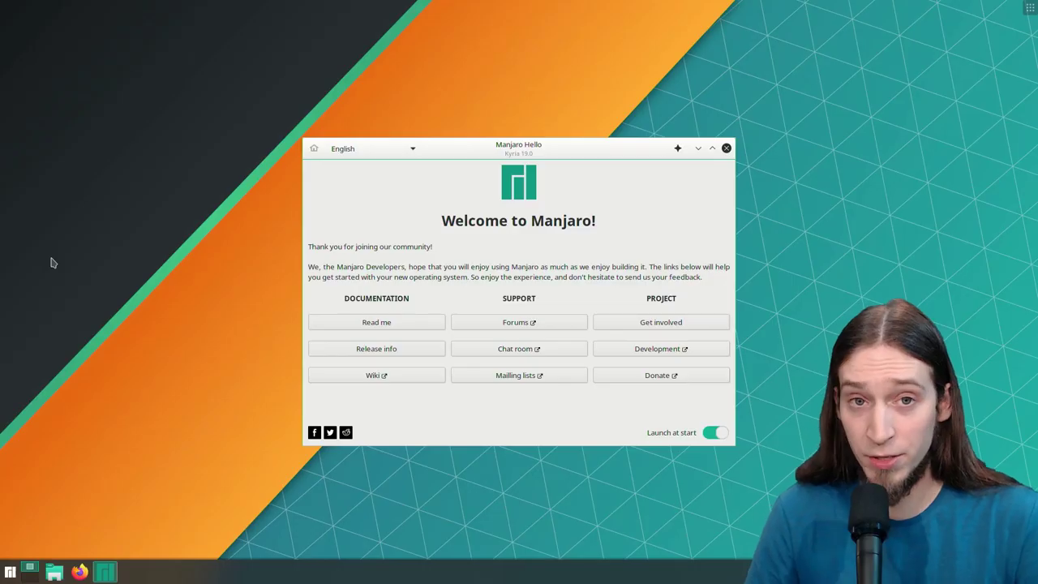
Step: Search the application launcher for timeshift, and clear the search and close the launcher
key(super)
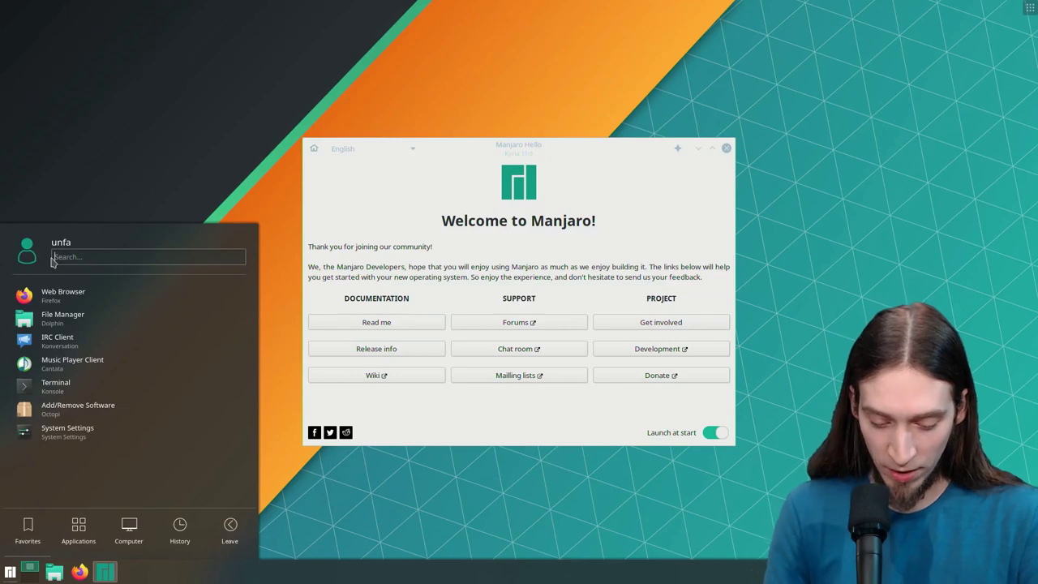
text(timeshift)
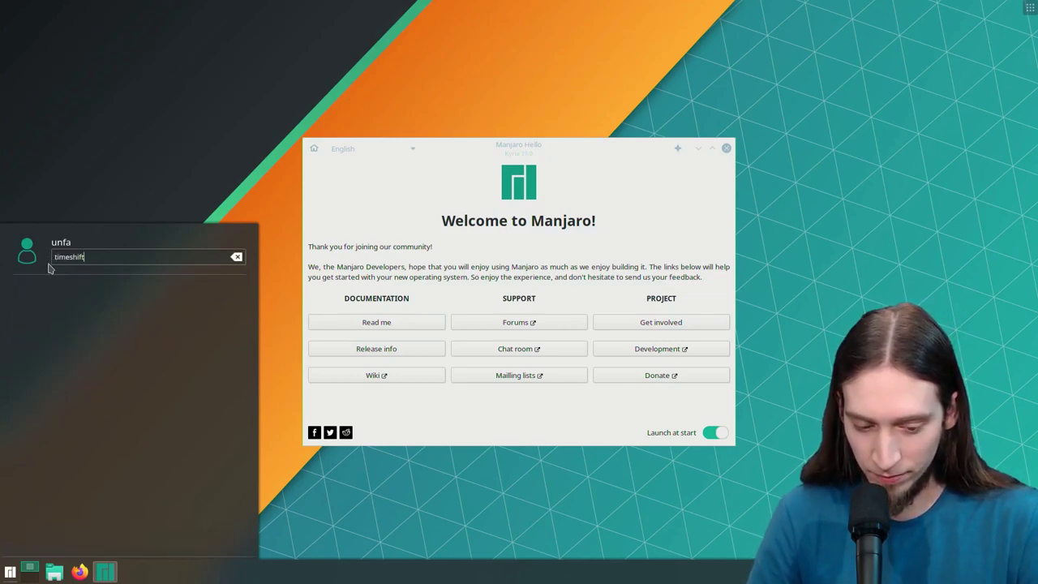
key(ctrl+a)
key(BackSpace)
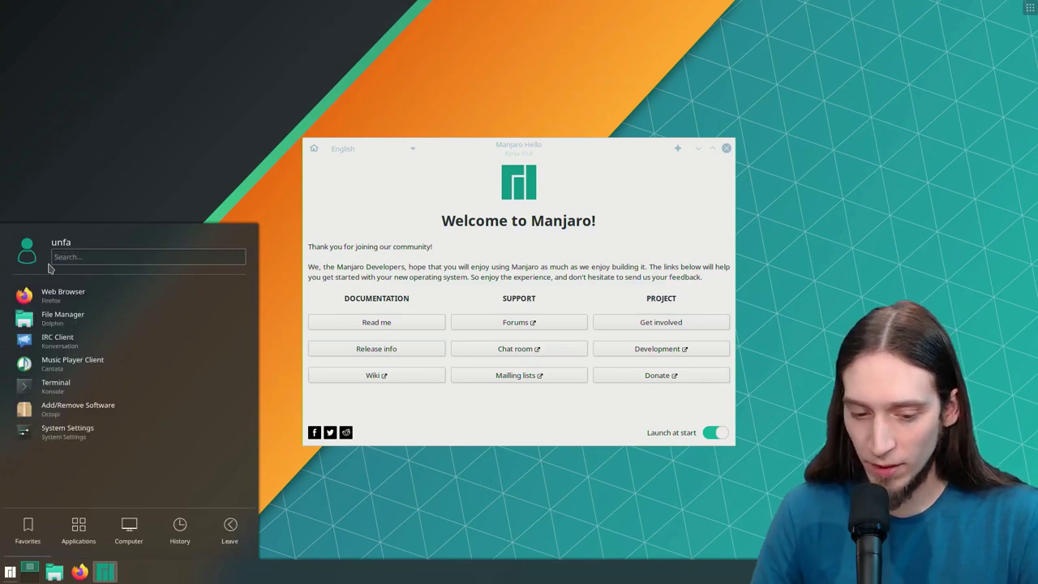
click(128, 163)
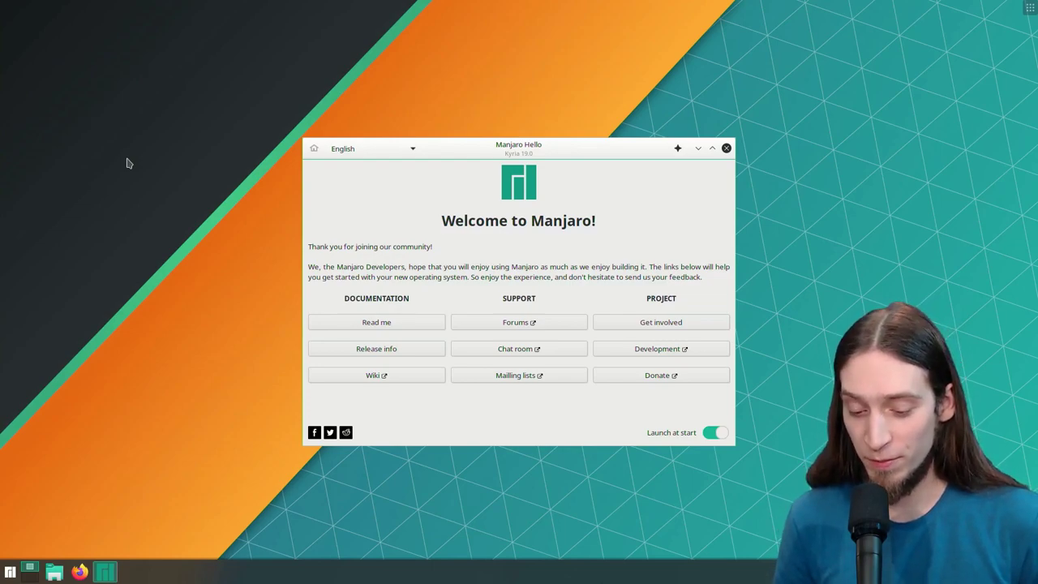
Step: Open the drop-down terminal and enlarge it to the full screen width and down to the taskbar
key(F12)
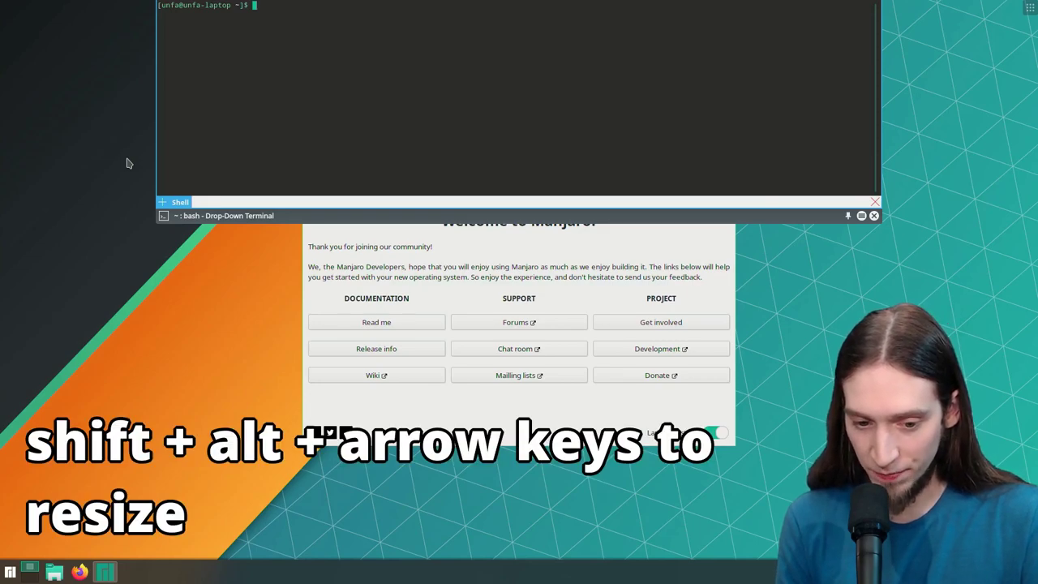
key(shift+alt+Left)
key(shift+alt+Right)
key(shift+alt+Right)
key(shift+alt+Right)
key(shift+alt+Right)
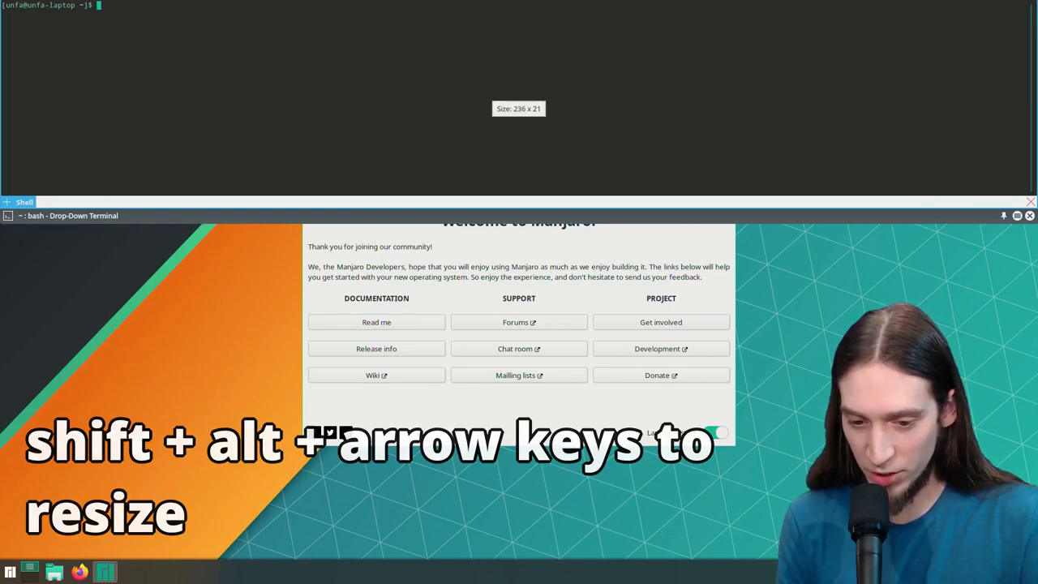
key(shift+alt+Down)
key(shift+alt+Down)
key(shift+alt+Down)
key(shift+alt+Down)
key(shift+alt+Down)
key(shift+alt+Down)
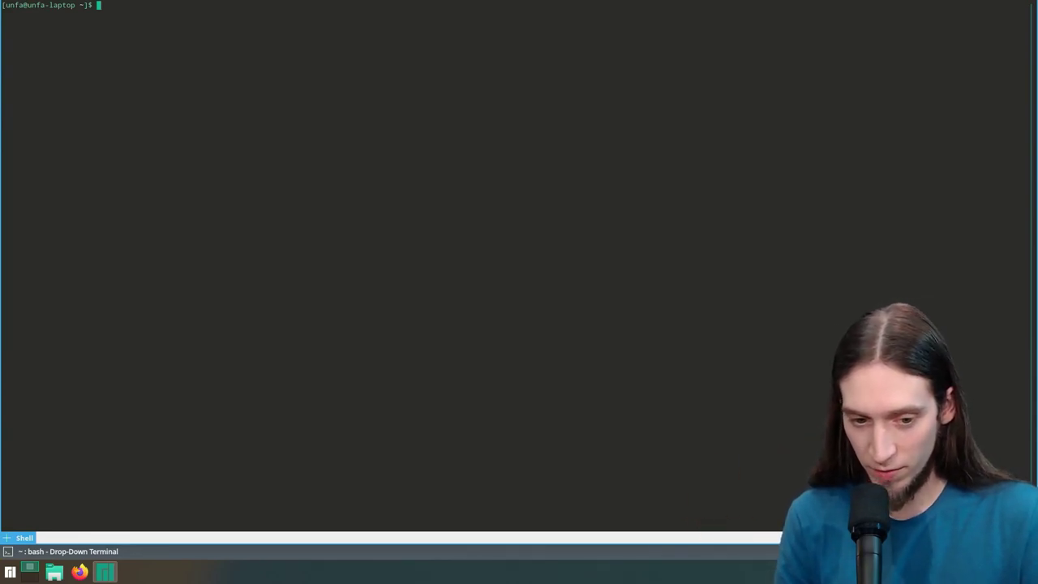
Step: Enlarge the terminal's font until the prompt is comfortably readable, reducing it by one level at the end
key(ctrl+plus)
key(ctrl+plus)
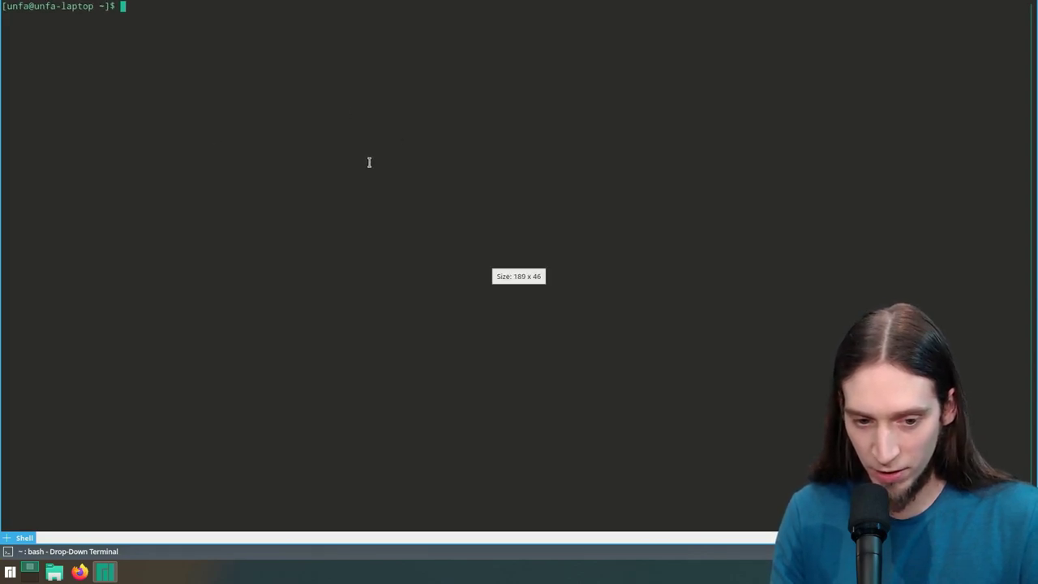
key(ctrl+plus)
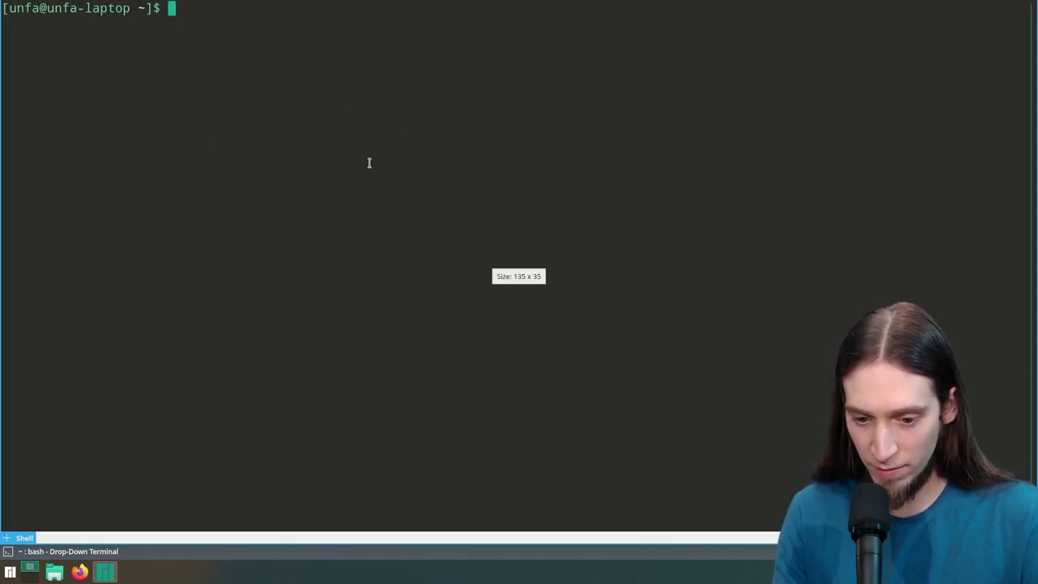
key(ctrl+plus)
key(ctrl+plus)
key(ctrl+plus)
key(ctrl+plus)
key(ctrl+plus)
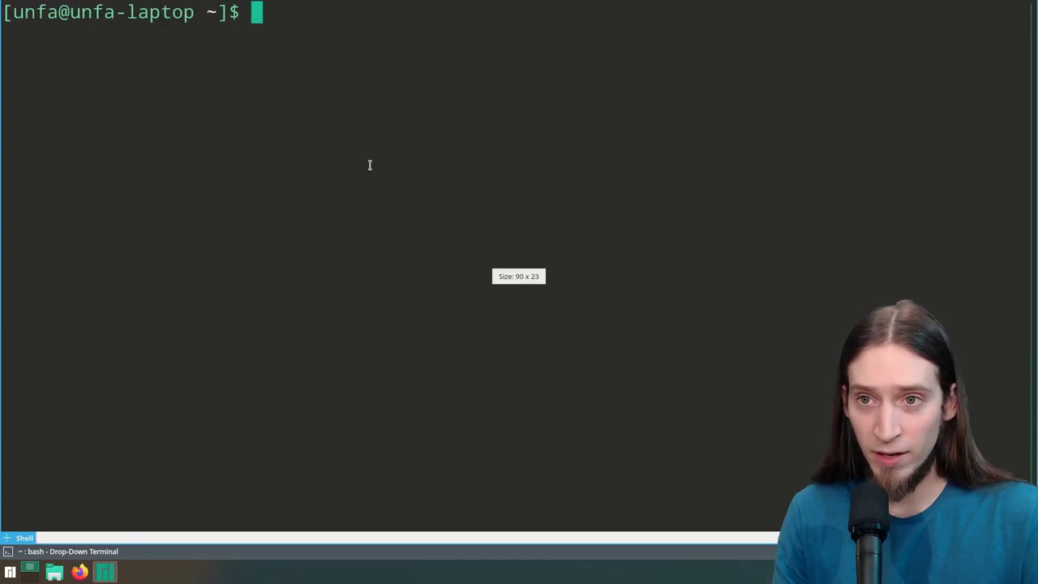
key(ctrl+minus)
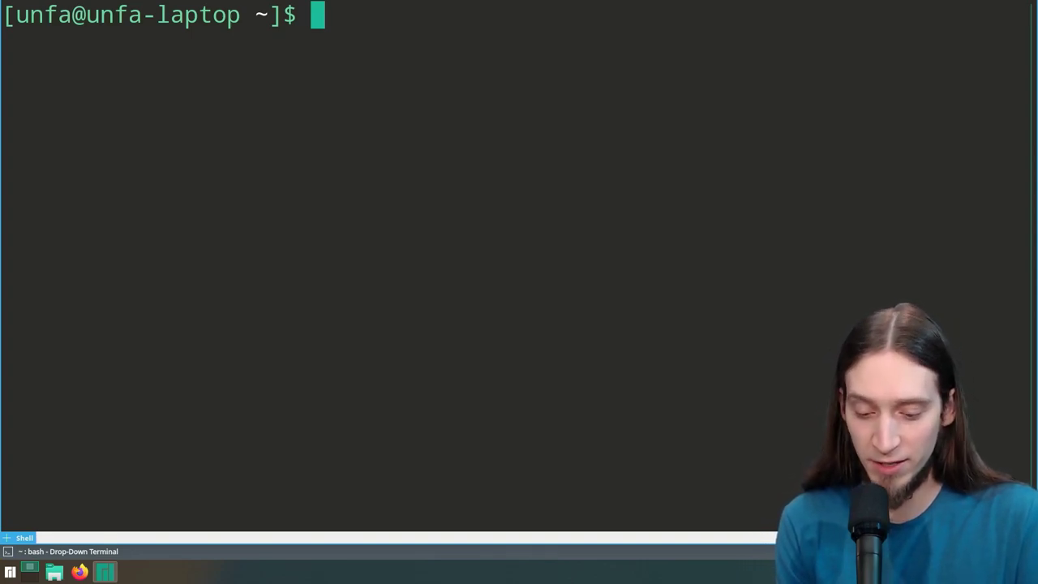
Step: Try to synchronize the package databases as a regular user with pacman -Sy
text(pacman)
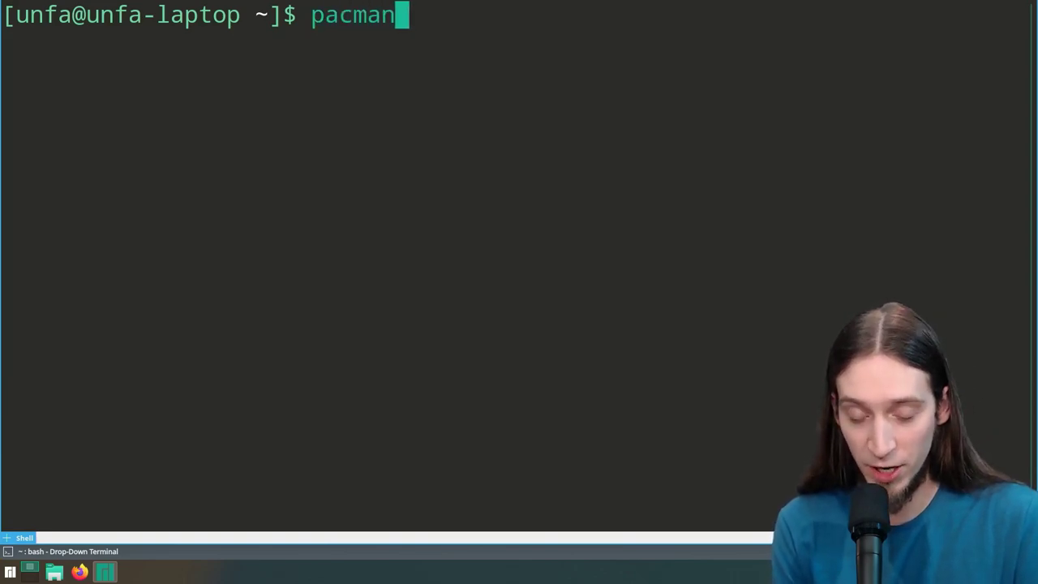
text( -Sy)
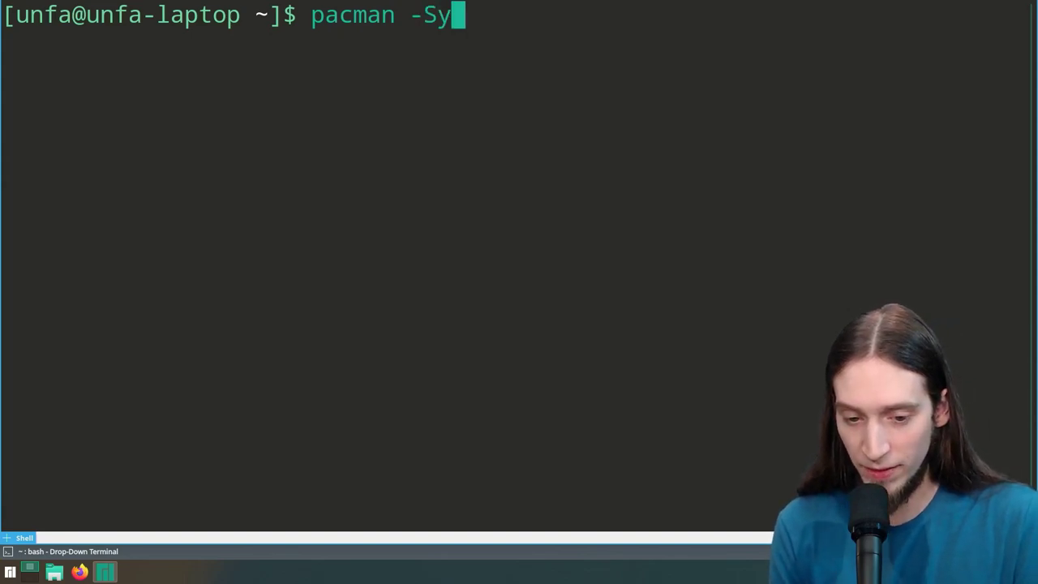
key(Return)
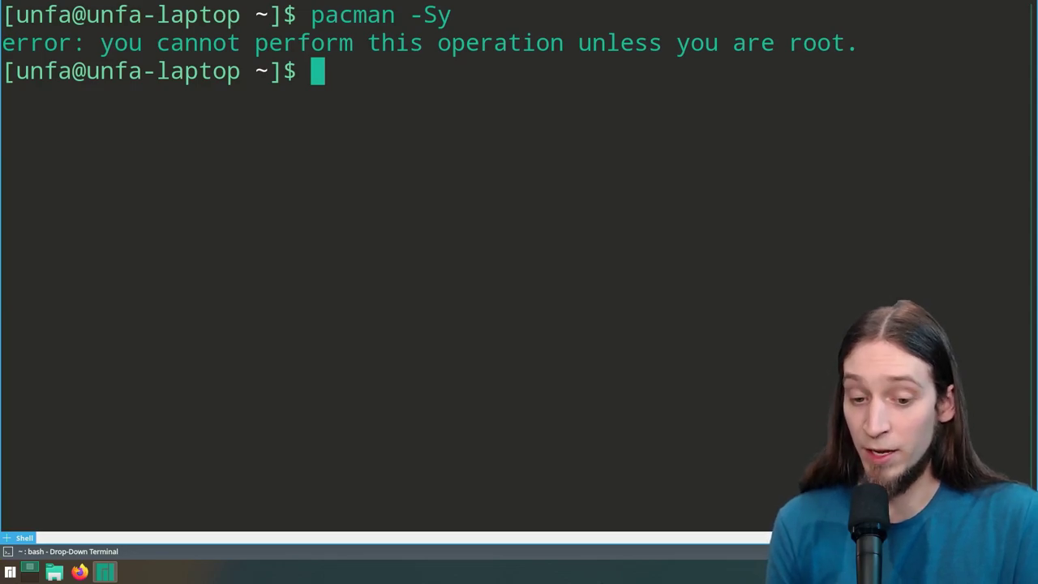
Step: Repeat the previous pacman command as root with sudo !! and enter the account password
text(sudo)
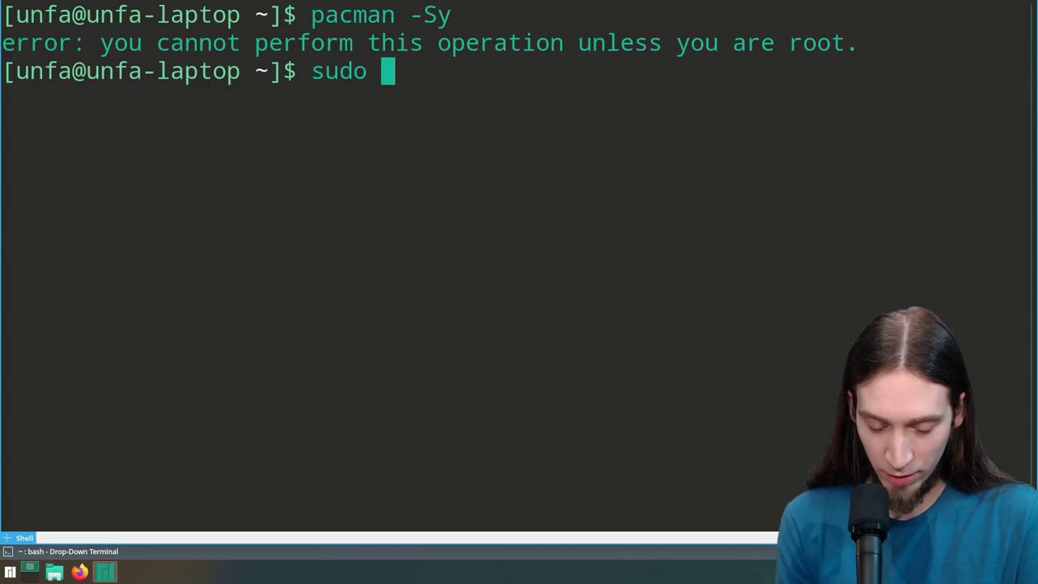
text( !!)
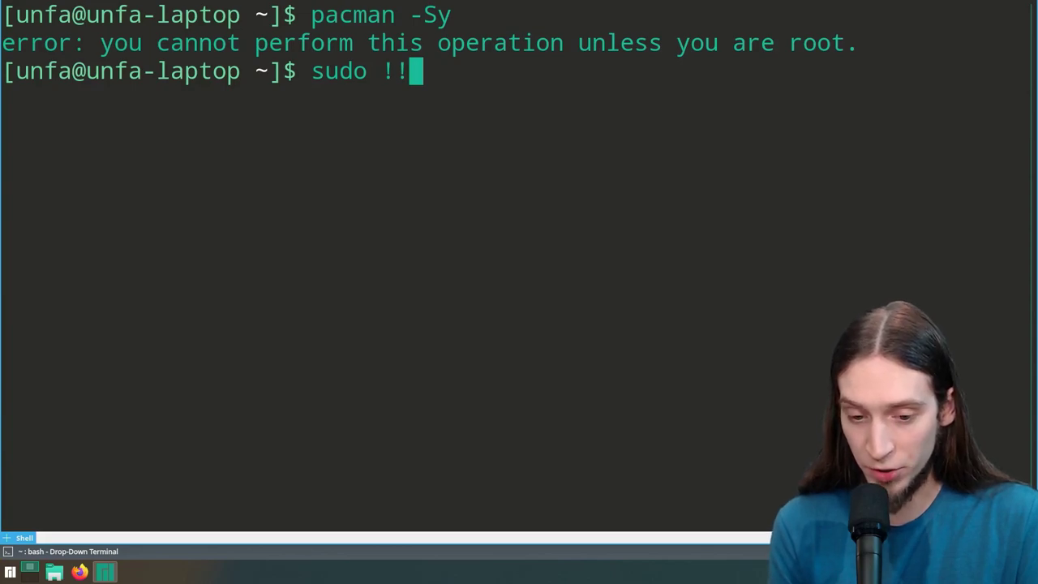
key(Return)
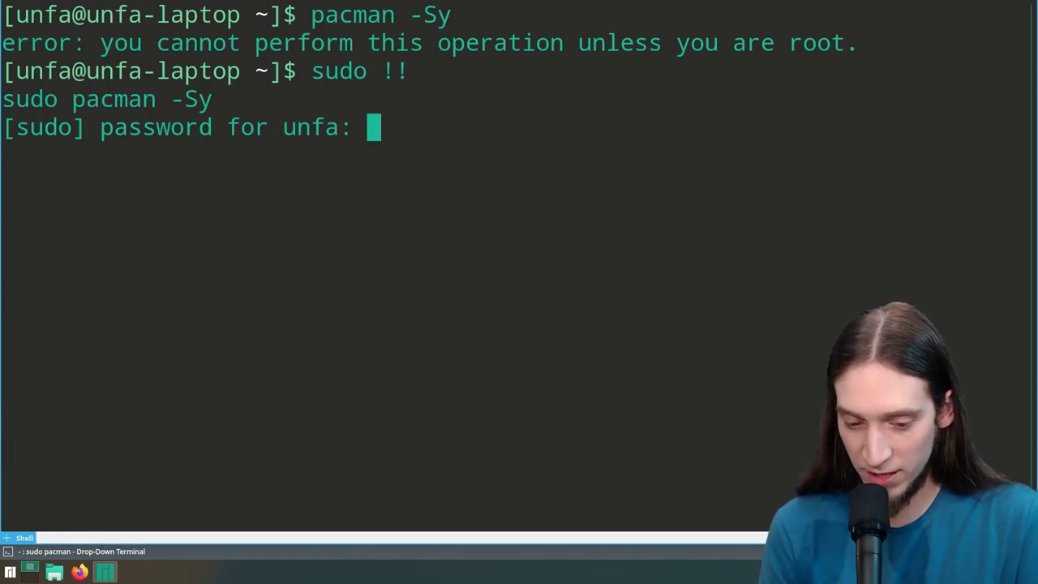
key(Return)
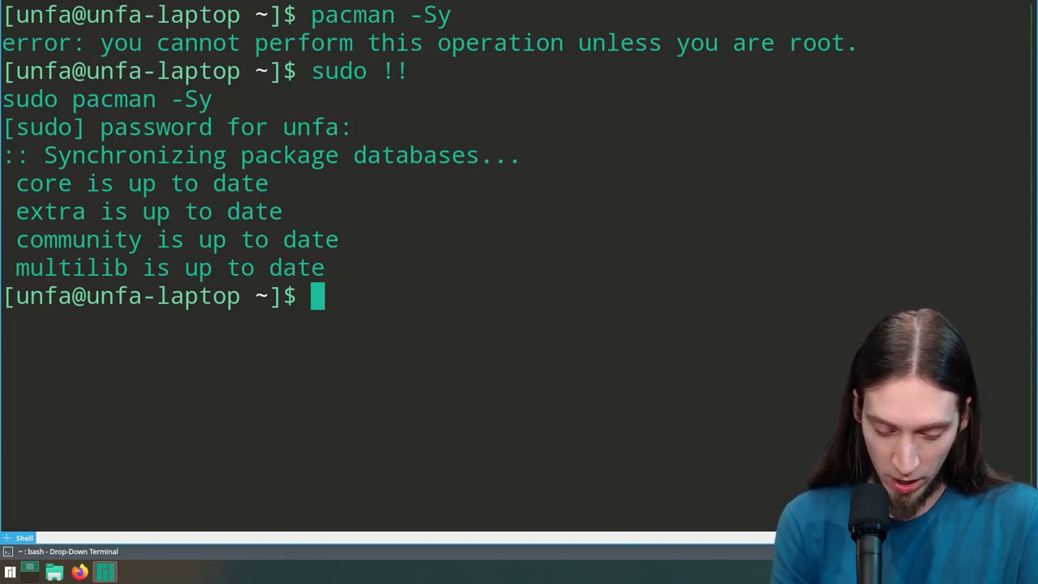
Step: Install Timeshift with sudo pacman -S timeshift and accept the installation
text(sudo pacman)
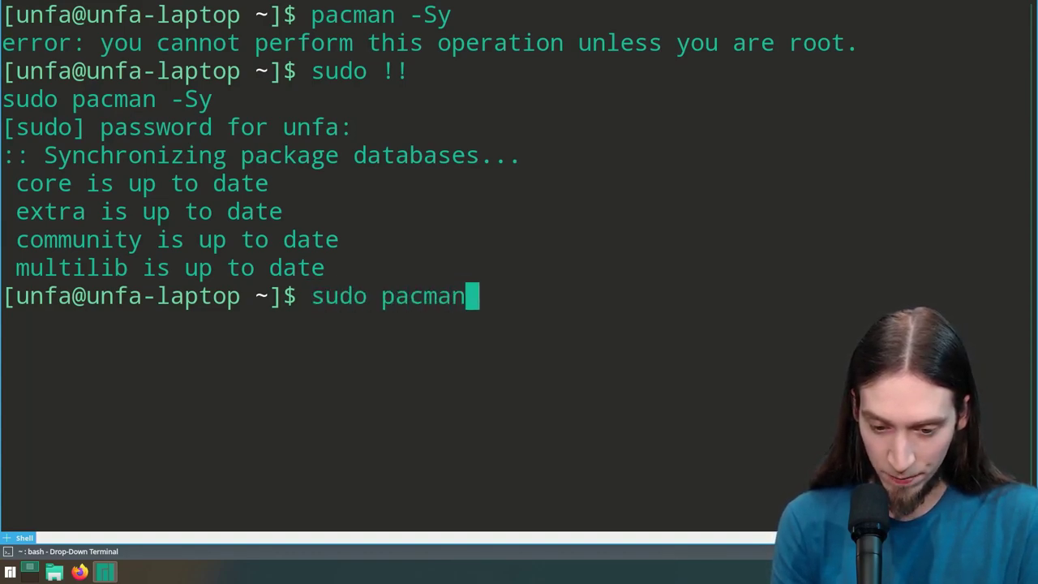
text( -S)
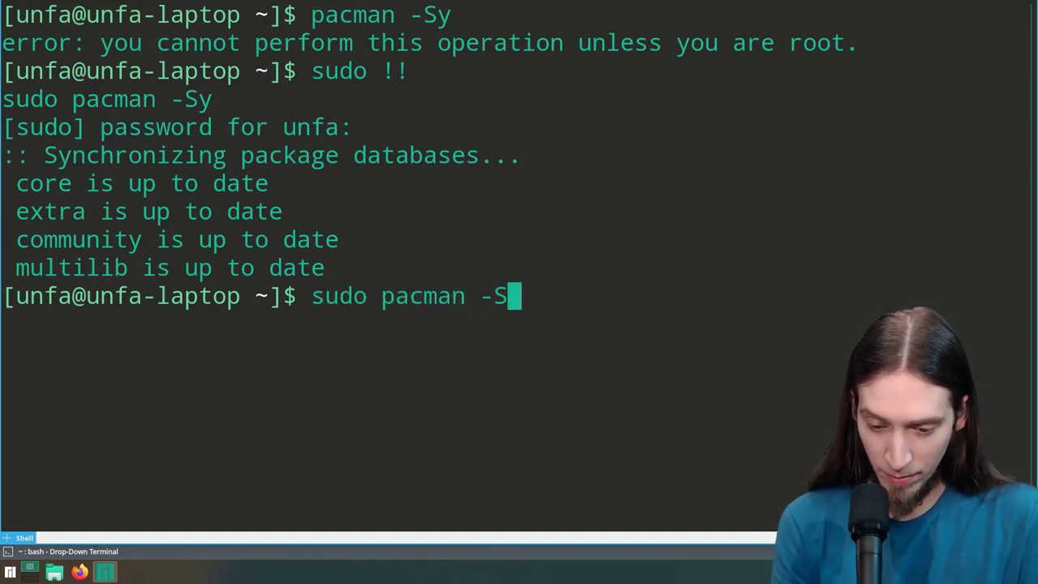
text( tim)
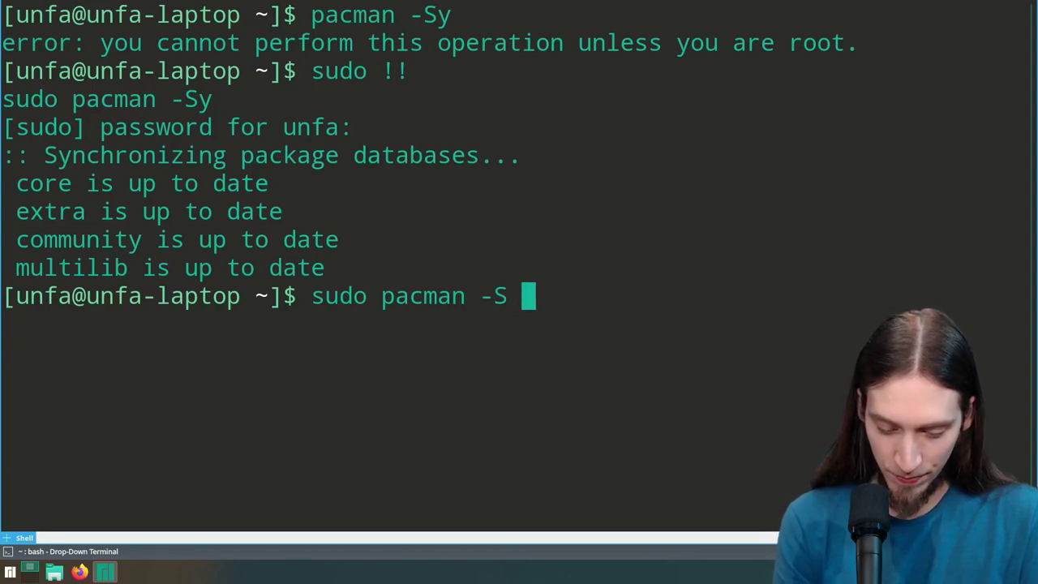
text(eshift)
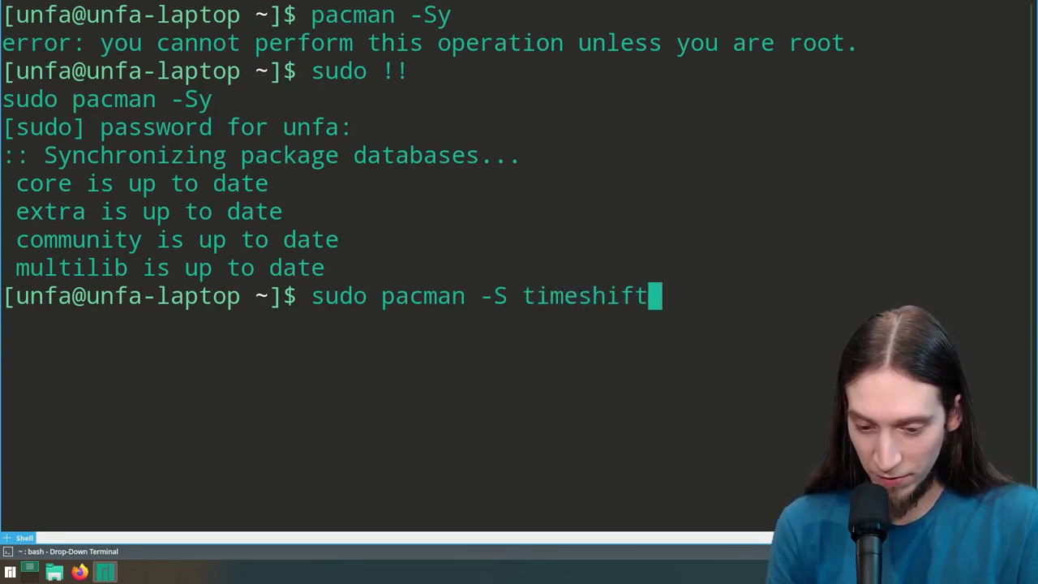
key(Return)
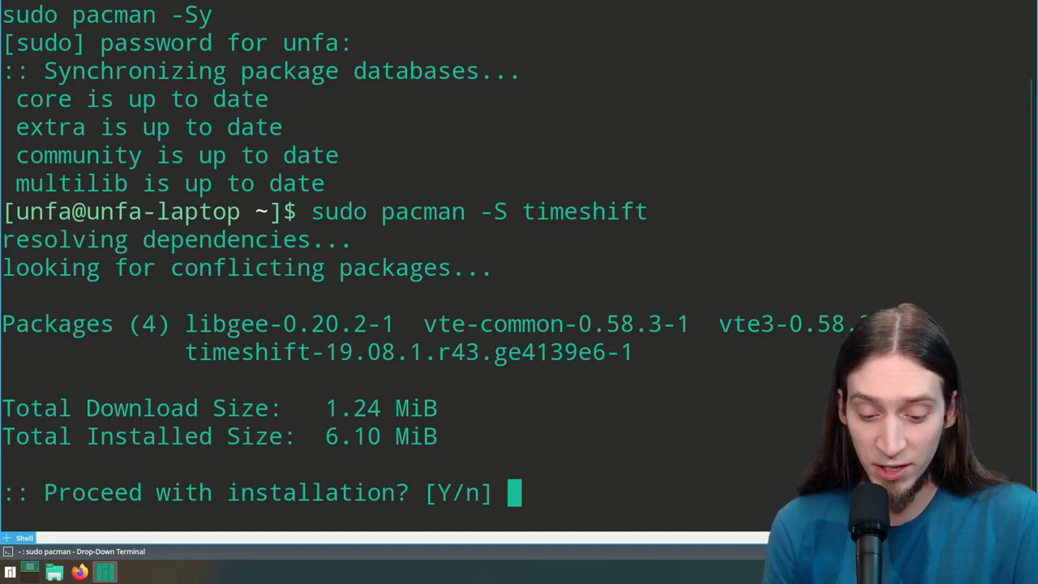
key(Return)
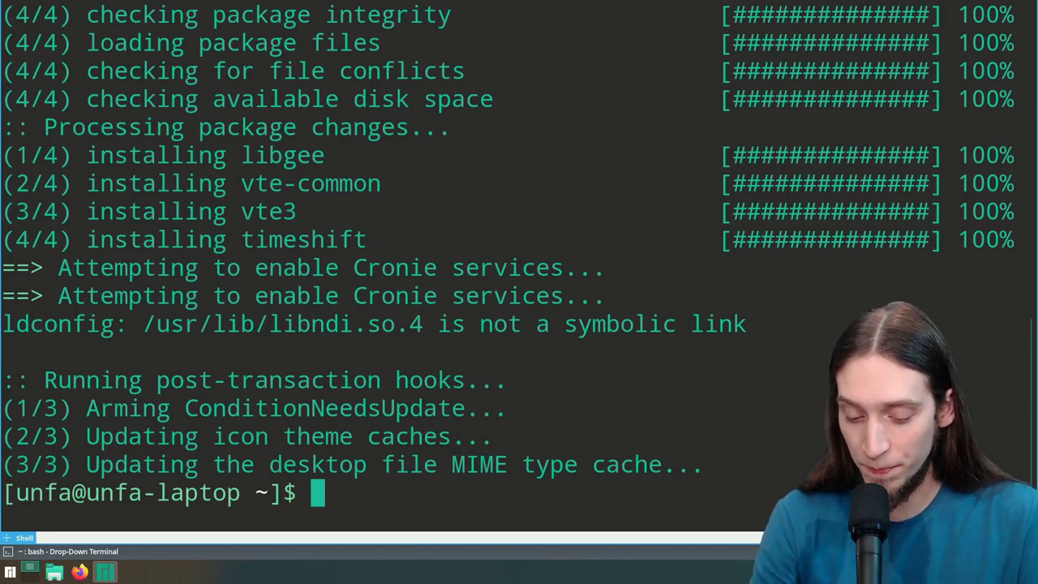
Step: Hide the terminal, disable launch at start for Manjaro Hello and close its welcome window
key(F12)
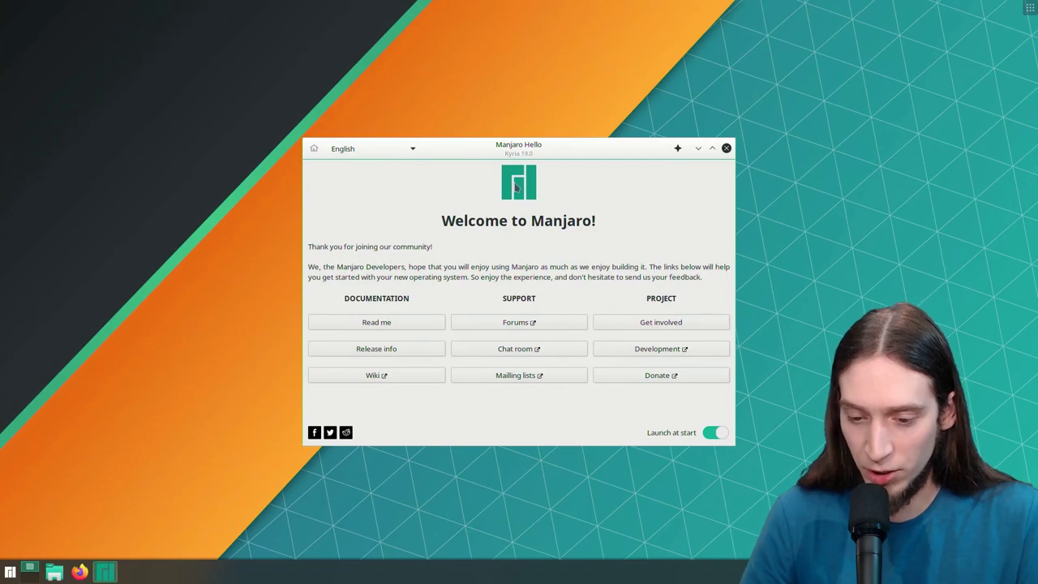
click(715, 432)
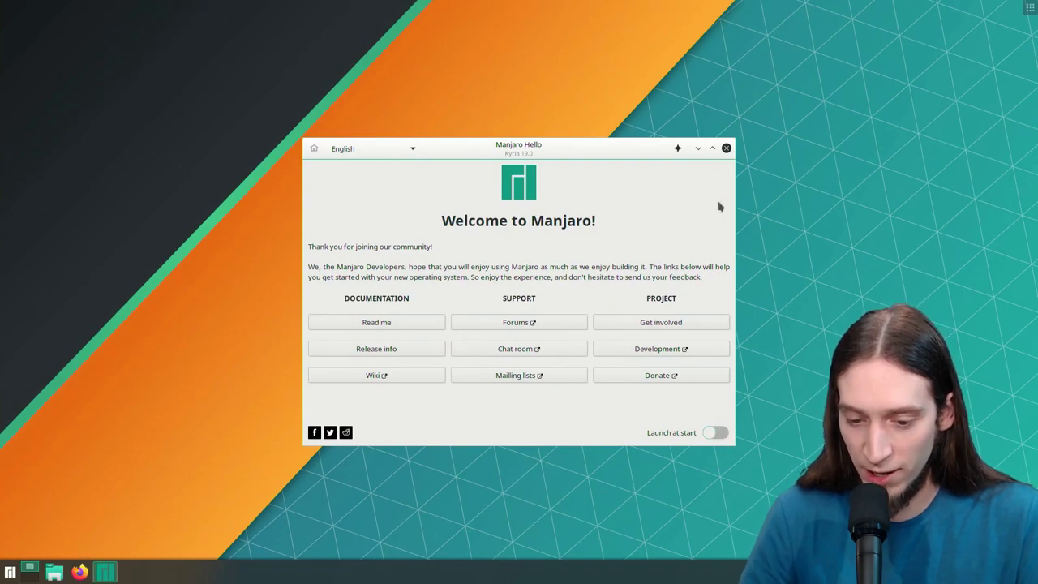
click(726, 148)
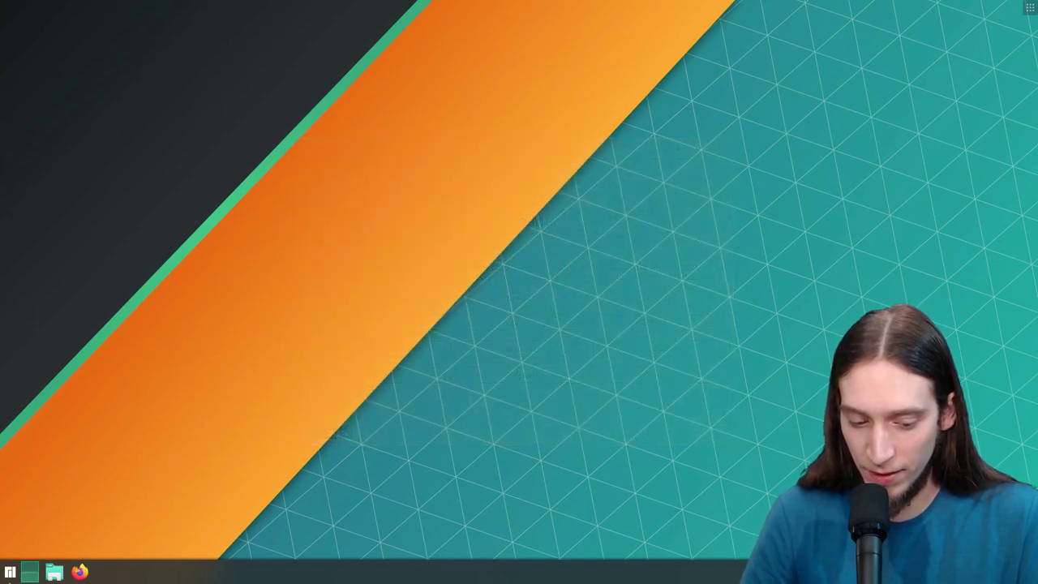
Step: Find Timeshift by searching the launcher for time, start it and authenticate with the account password
click(10, 571)
text(time)
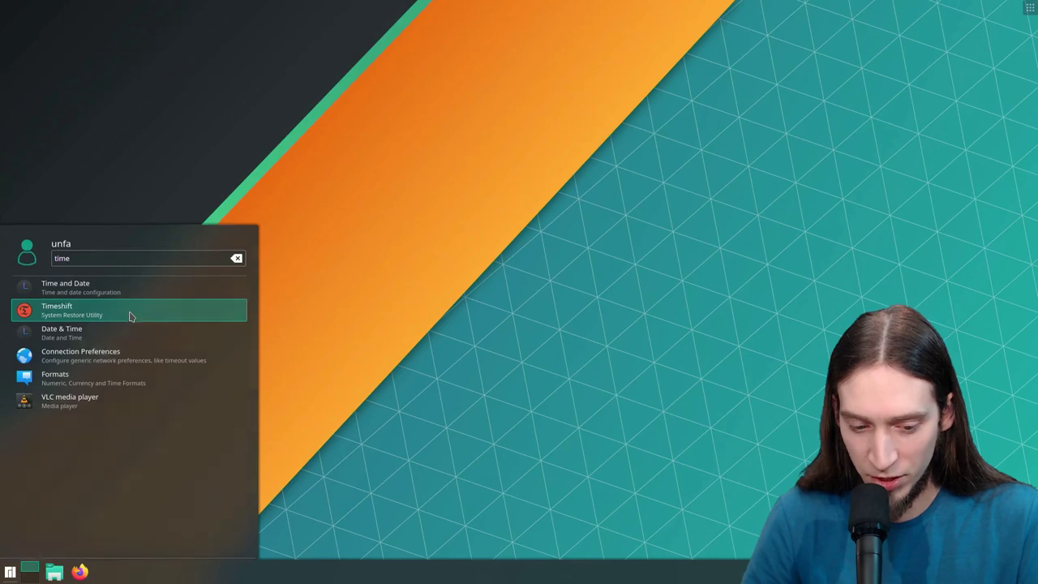
click(130, 315)
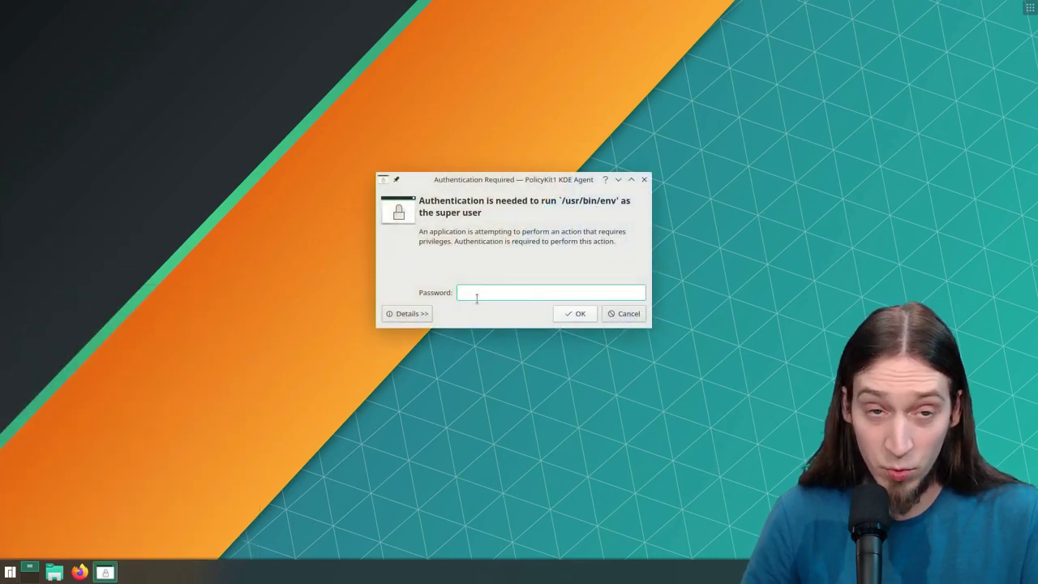
text(•••••)
key(Return)
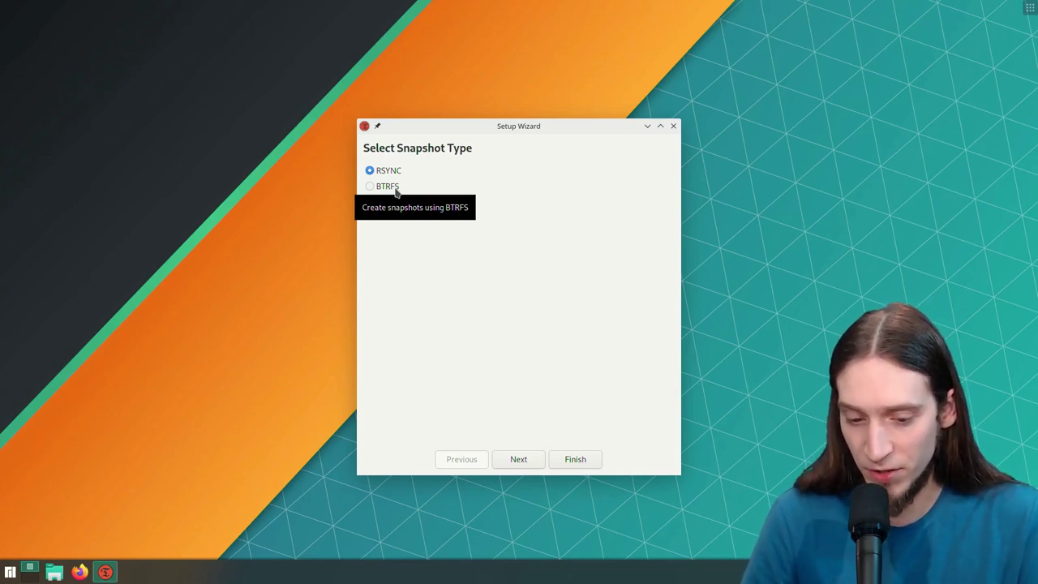
Step: Choose BTRFS as the snapshot type and sda2 as the snapshot location, continuing to the snapshot levels
click(394, 187)
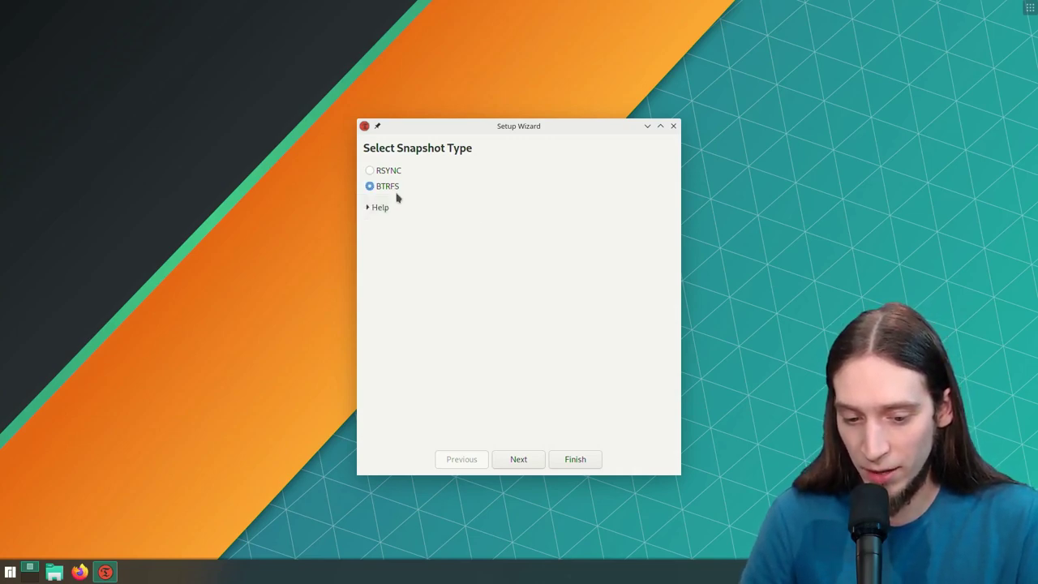
click(378, 209)
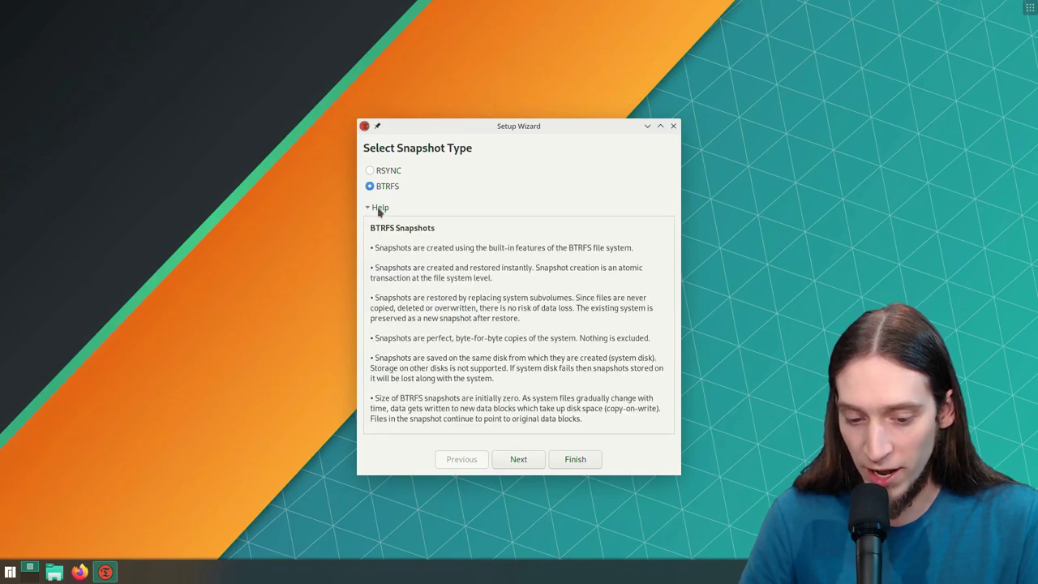
click(384, 172)
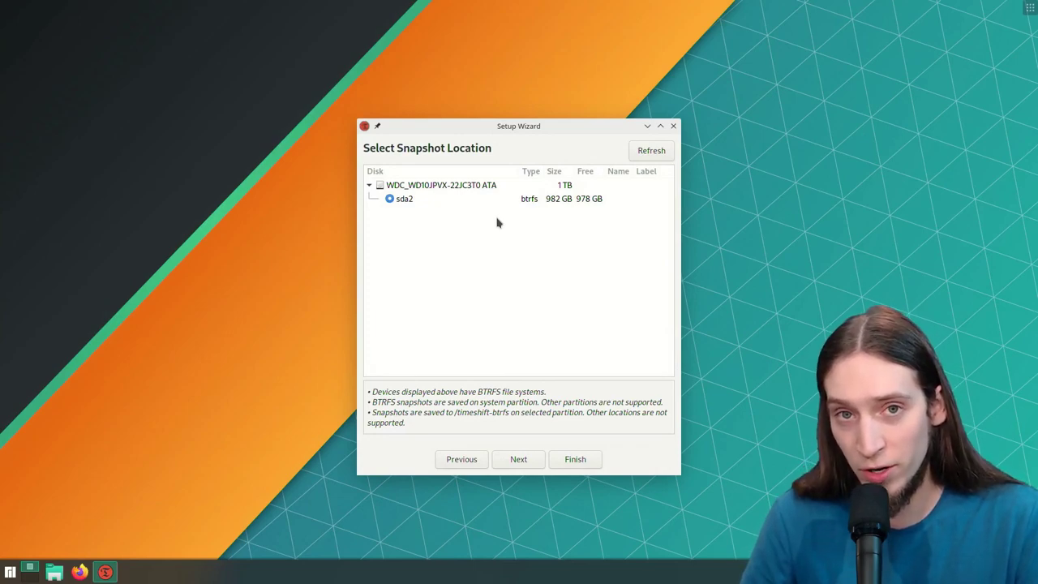
click(425, 202)
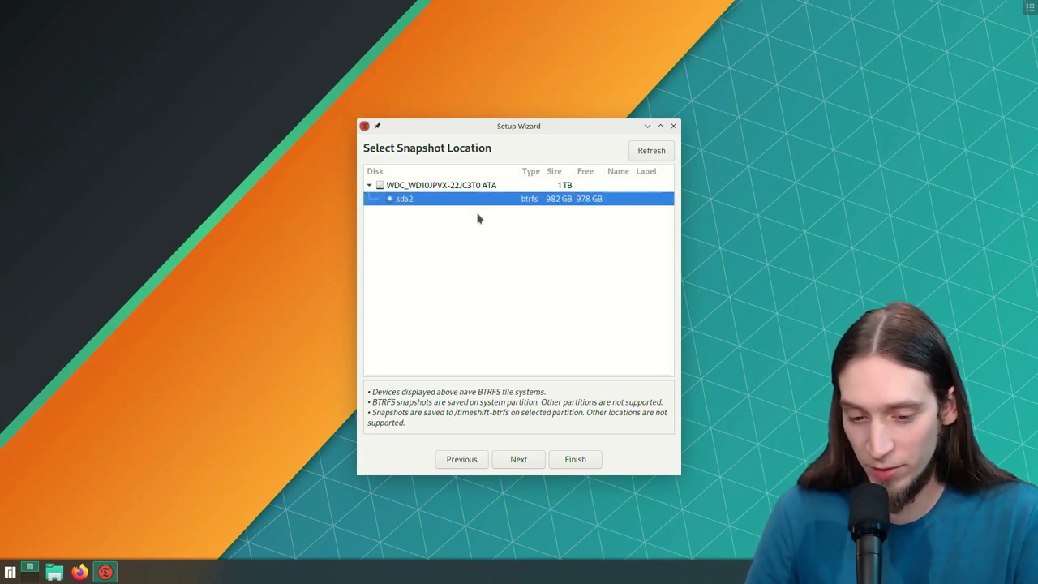
click(529, 461)
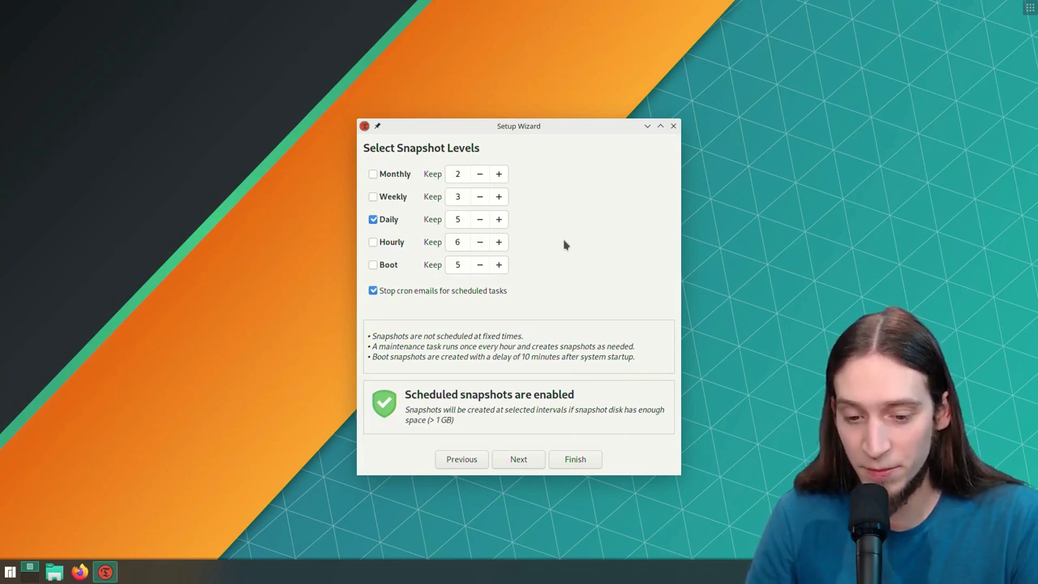
click(373, 220)
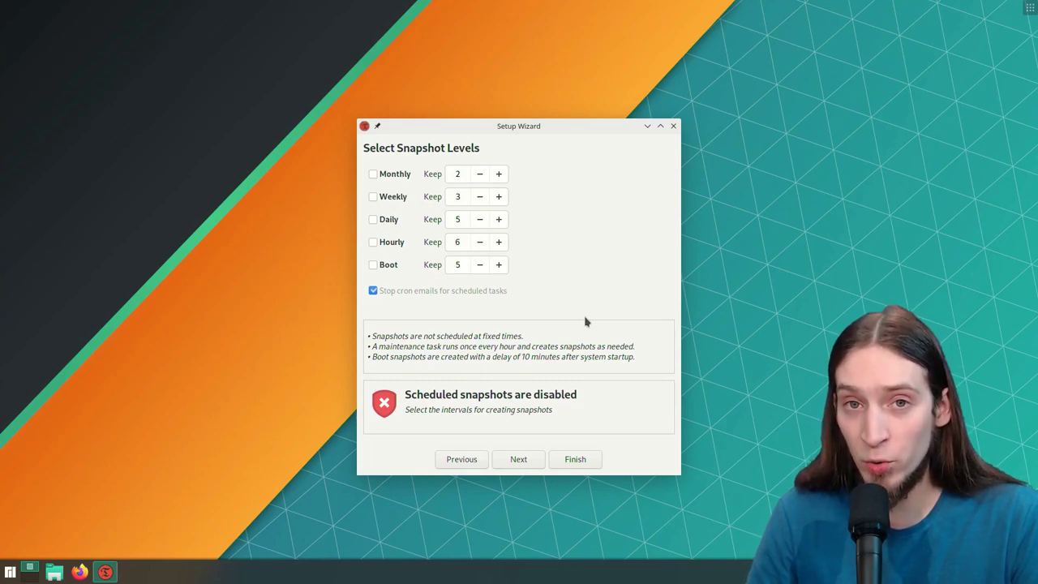
click(524, 460)
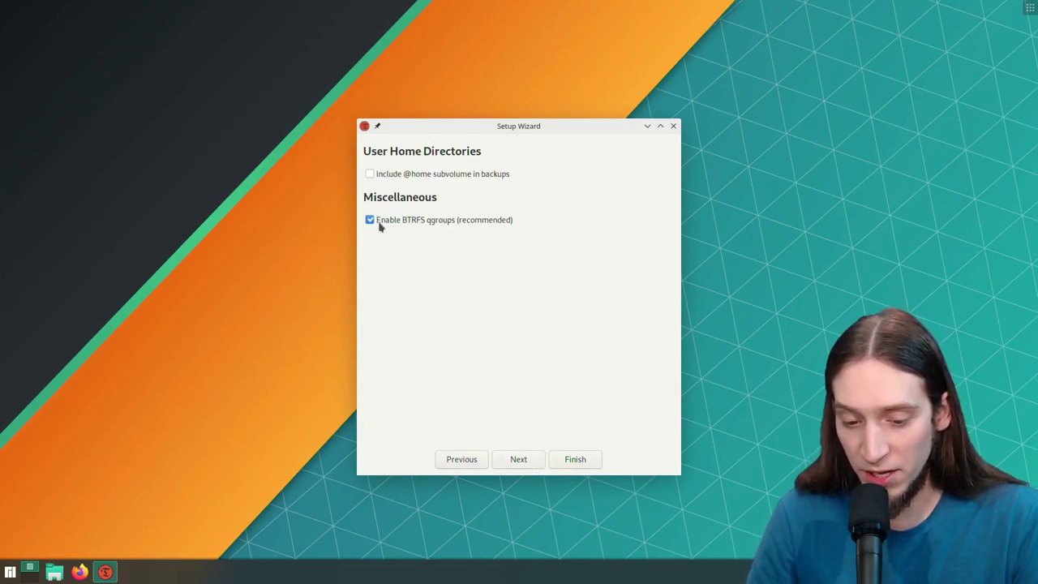
mouse_move(379, 226)
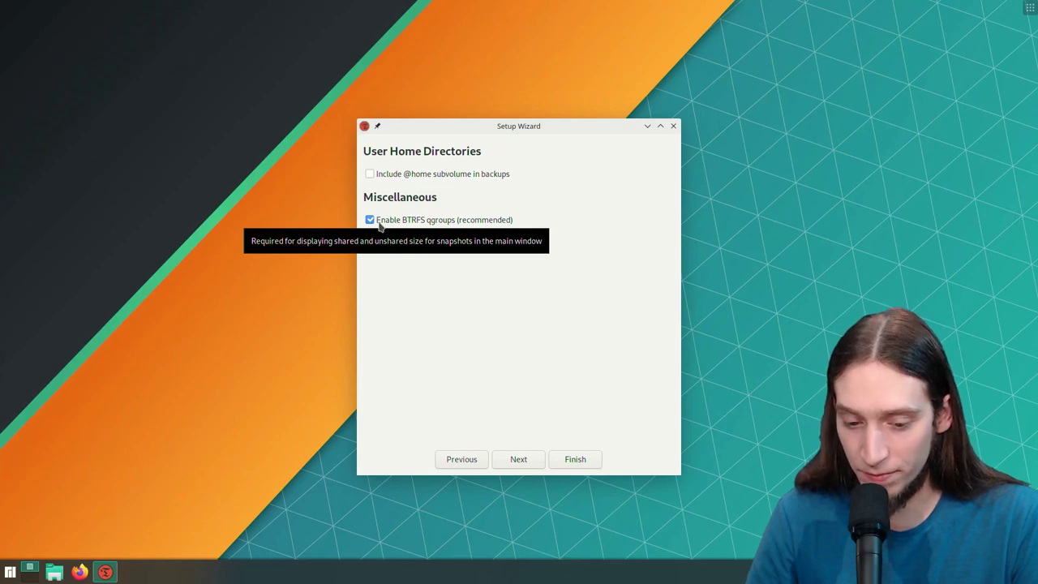
click(398, 178)
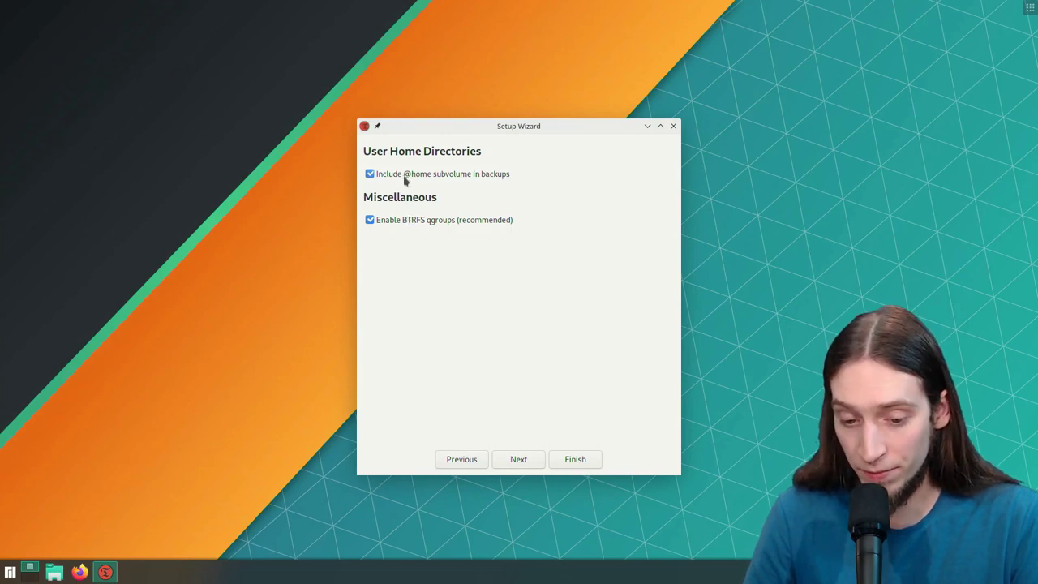
click(523, 459)
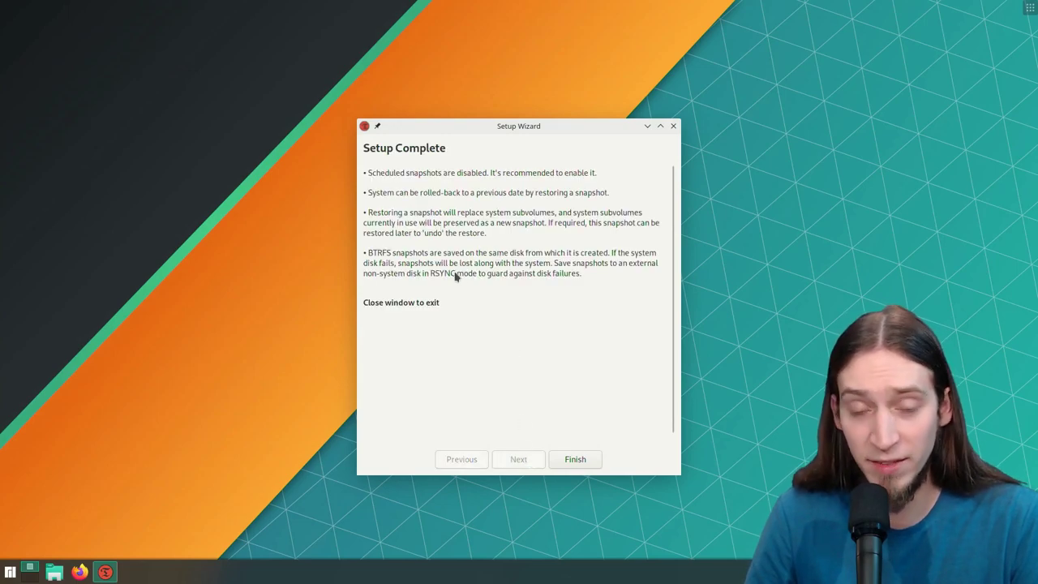
click(569, 459)
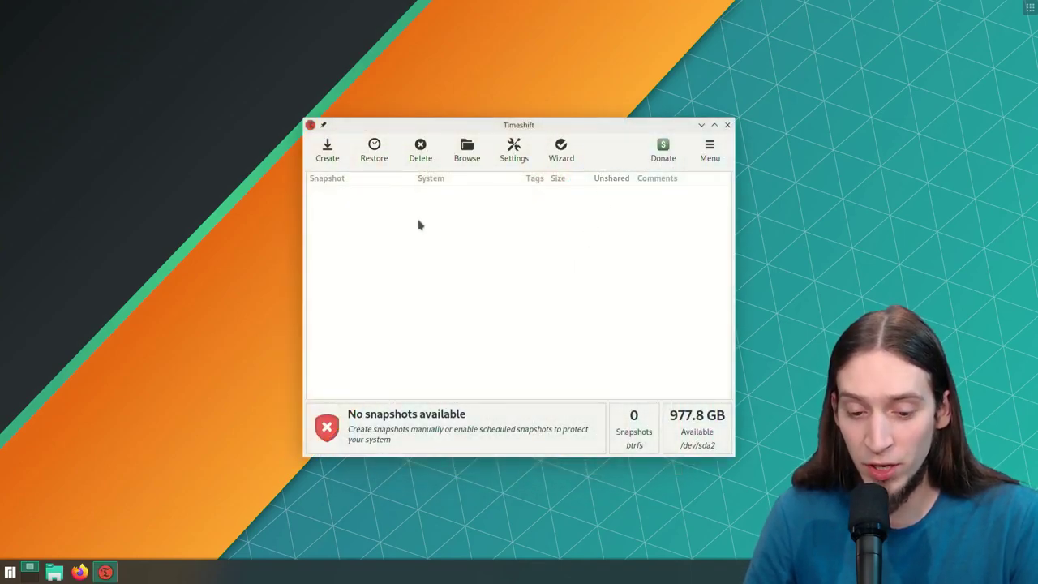
Step: Create a manual system snapshot, select it for browsing, and close Timeshift
click(334, 152)
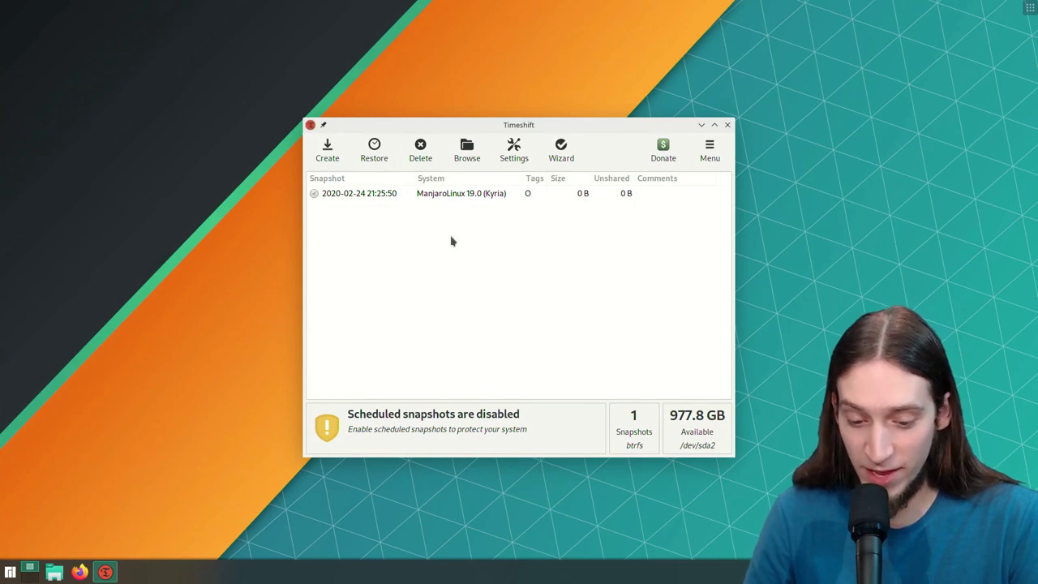
click(540, 224)
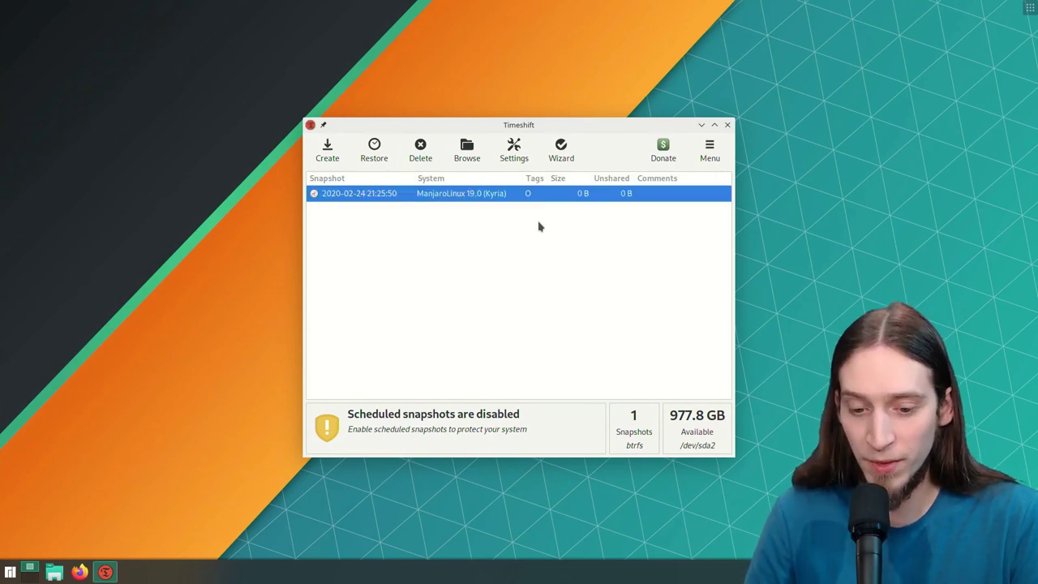
click(467, 147)
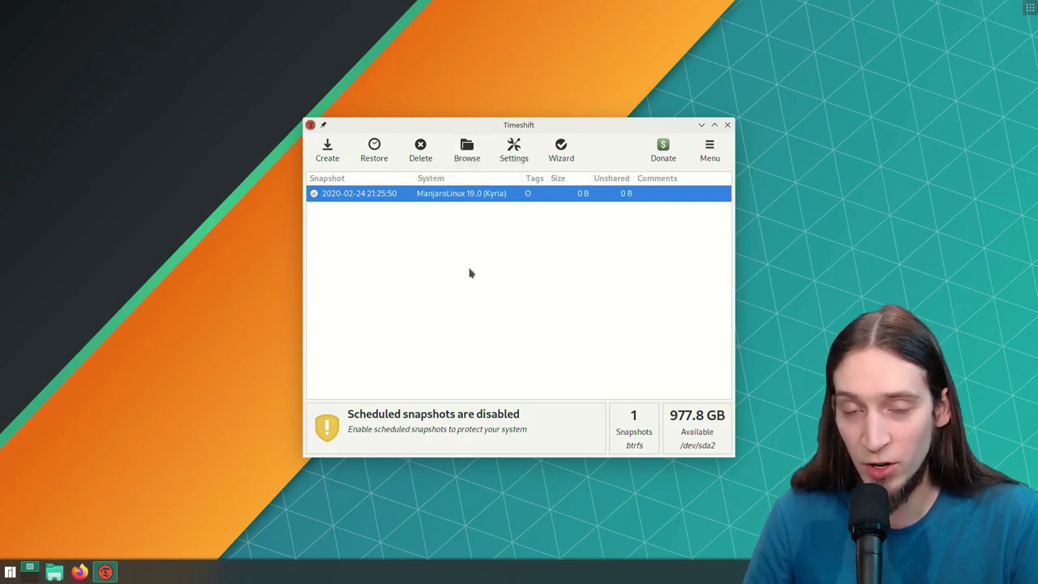
key(alt+F4)
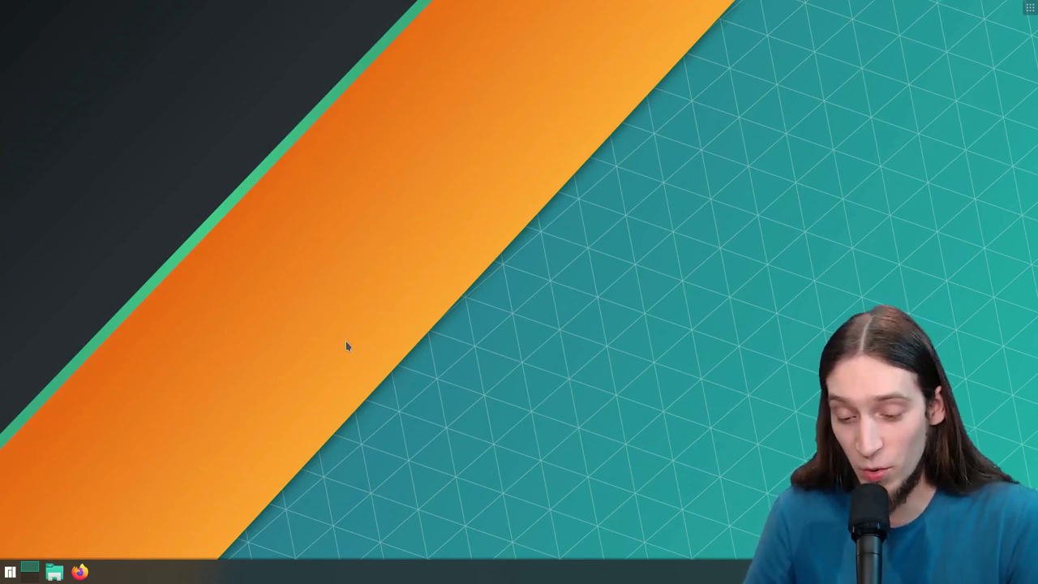
click(10, 571)
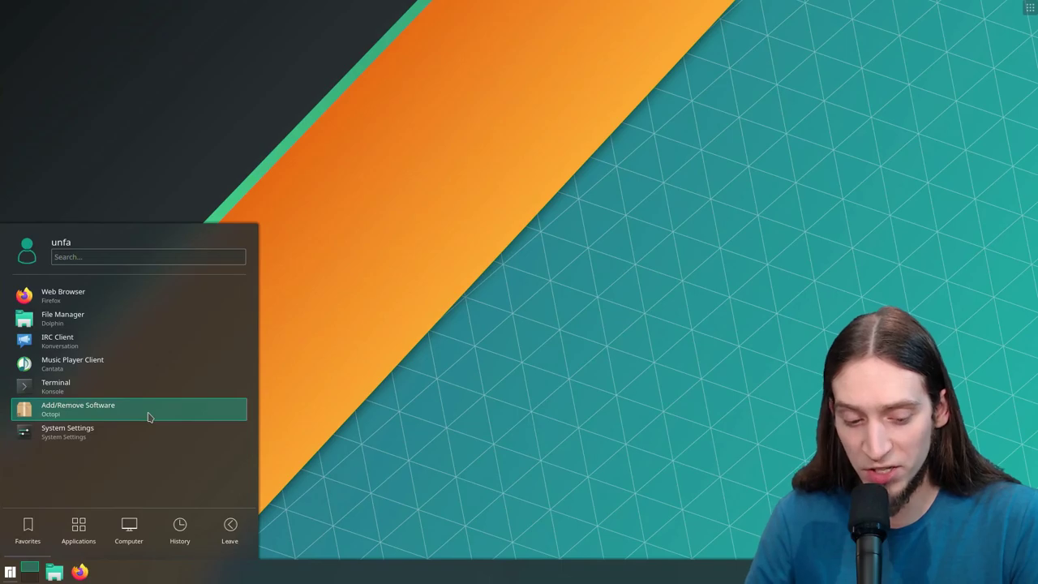
click(385, 300)
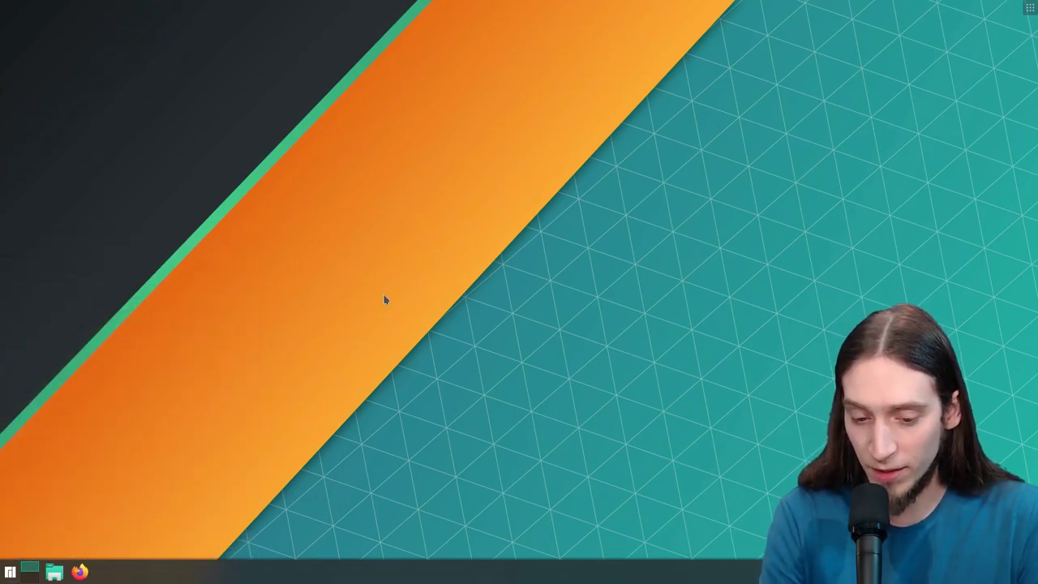
Step: Switch to the drop-down terminal, clear it and install Octopi with sudo pacman -S octopi, entering the account password and accepting the installation
key(F12)
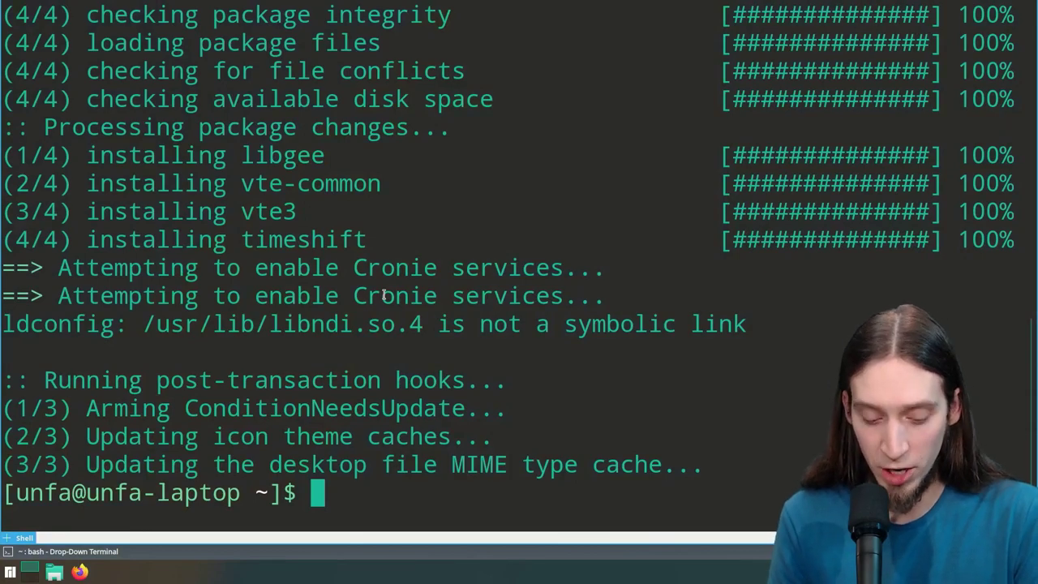
text(clear)
key(Return)
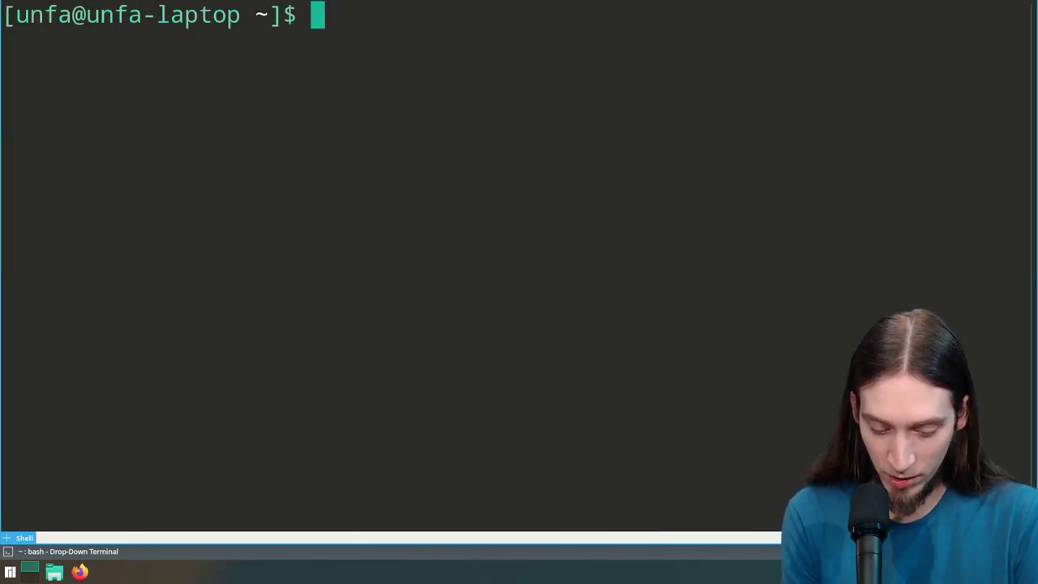
text(sudo pa)
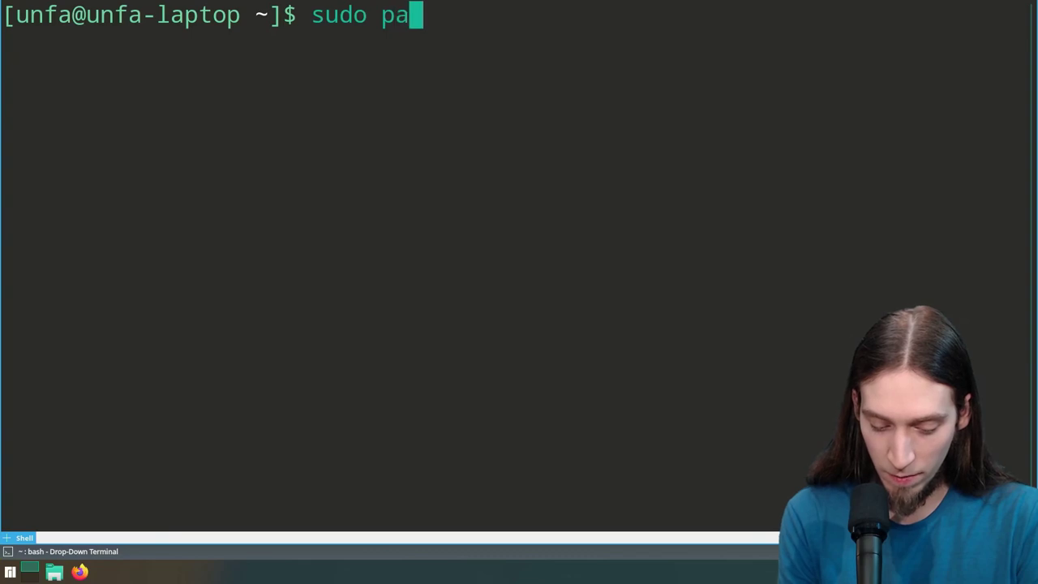
text(cman -S octopi)
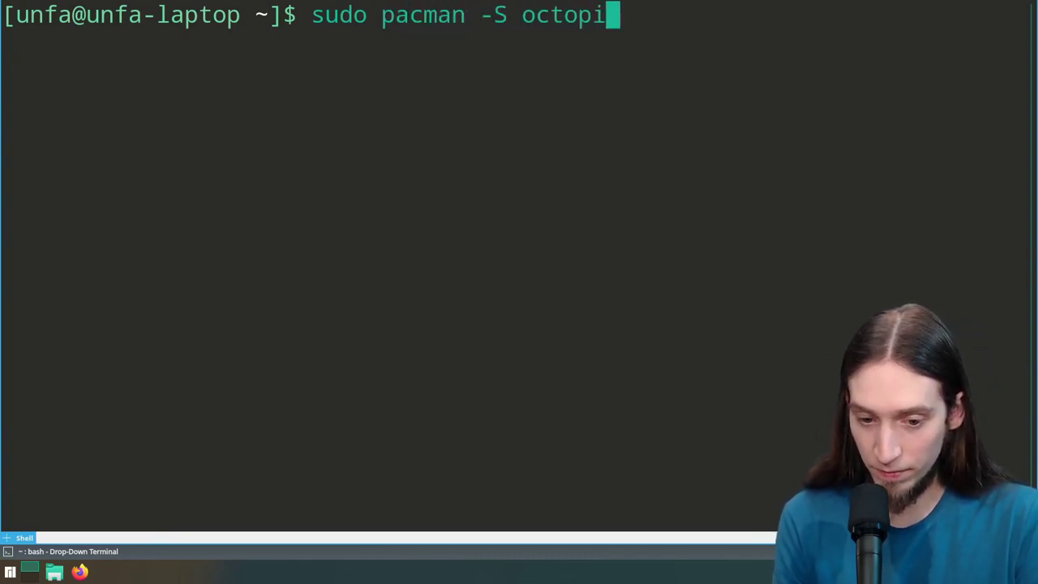
key(Return)
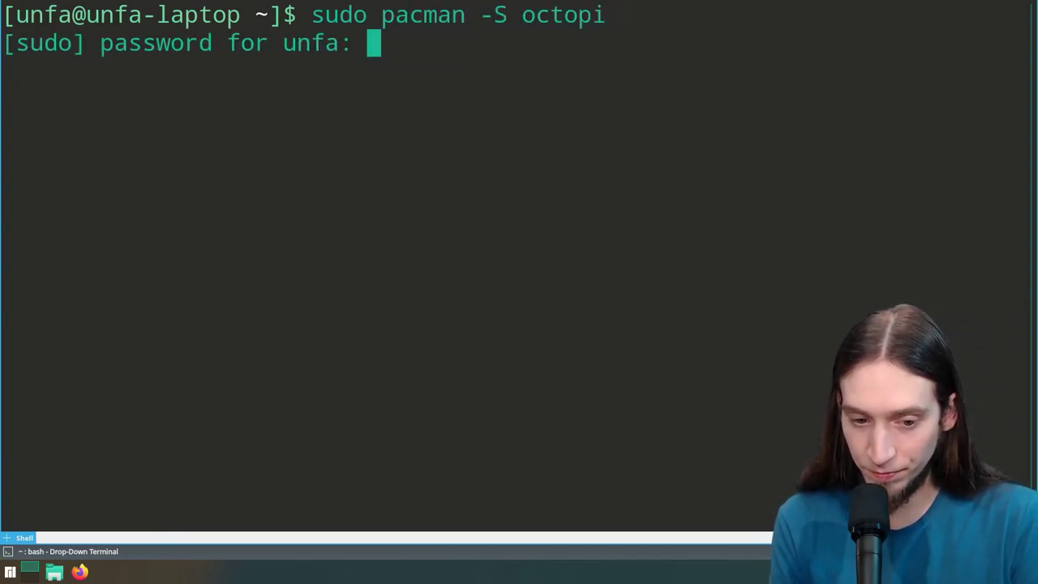
key(Return)
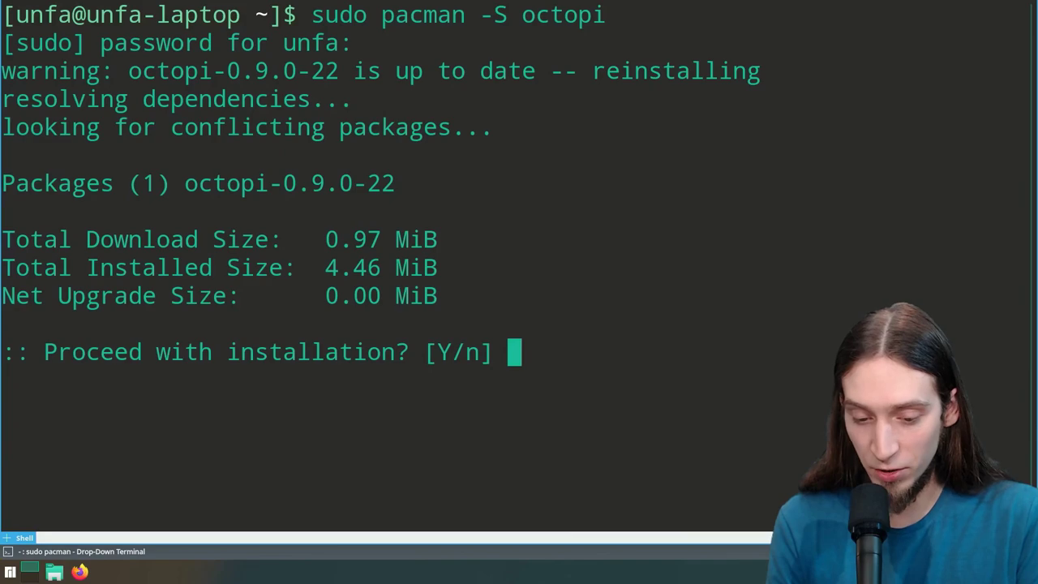
key(Return)
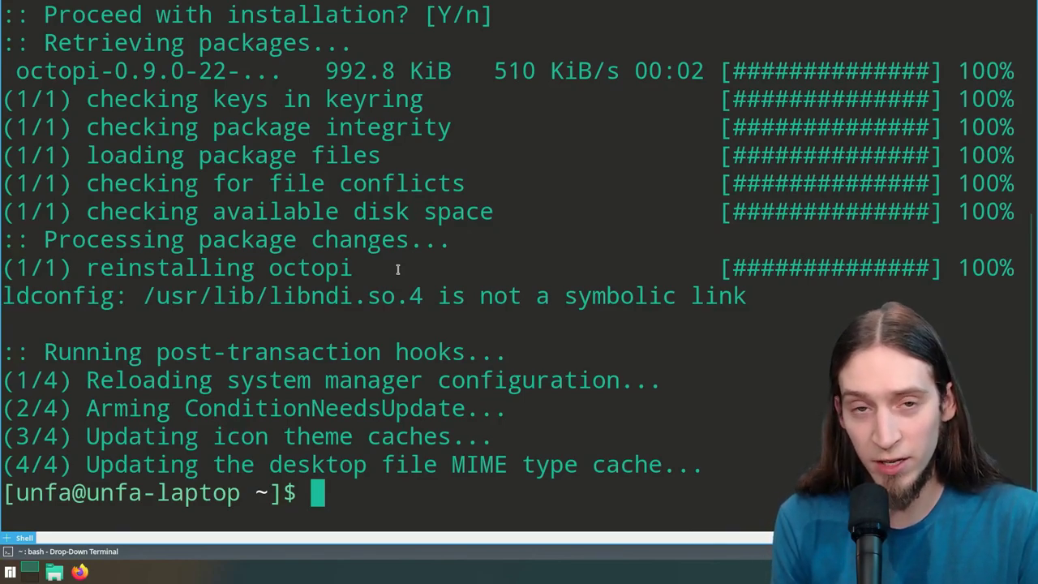
Step: Clear the terminal and run a full system upgrade with sudo pacman -Syu, accepting the installation
text(clear)
key(Return)
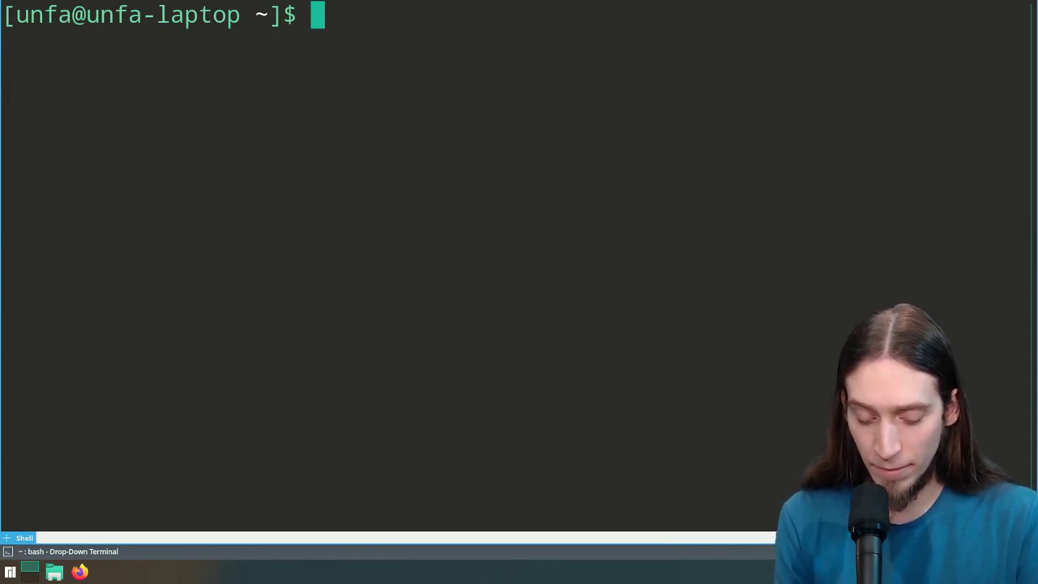
text(sudo pacman )
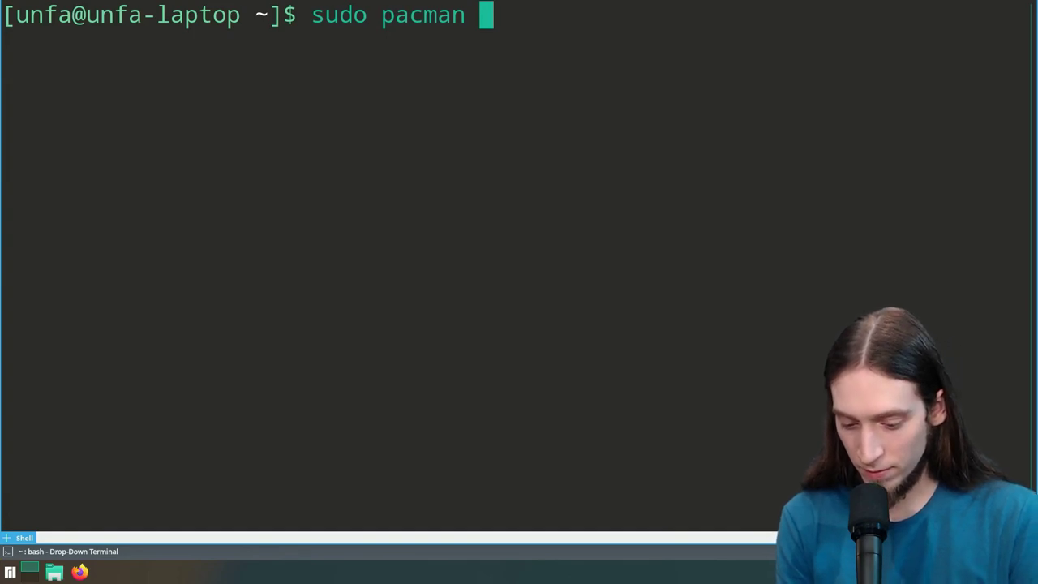
text(-S)
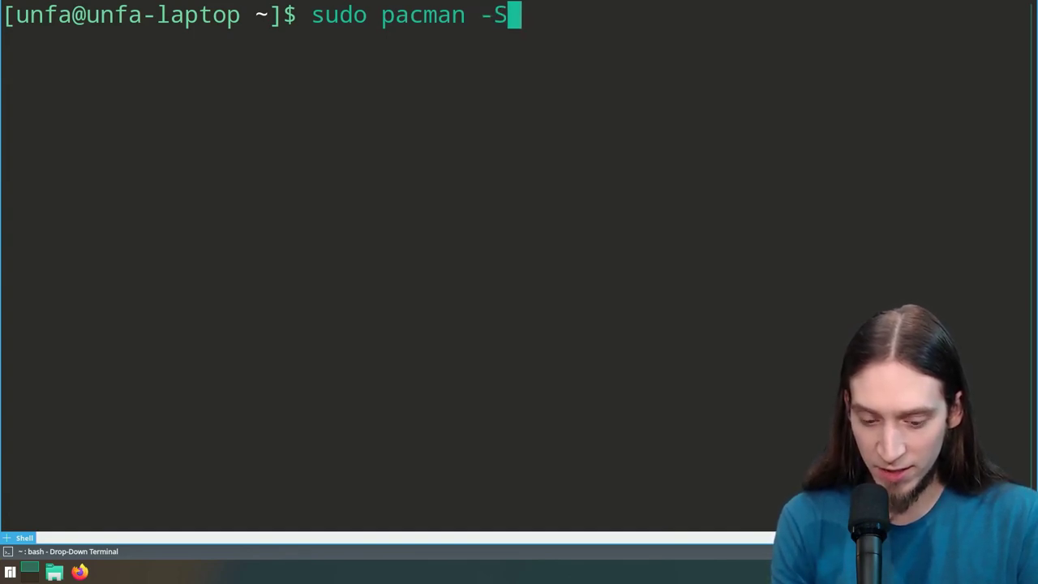
text(yu)
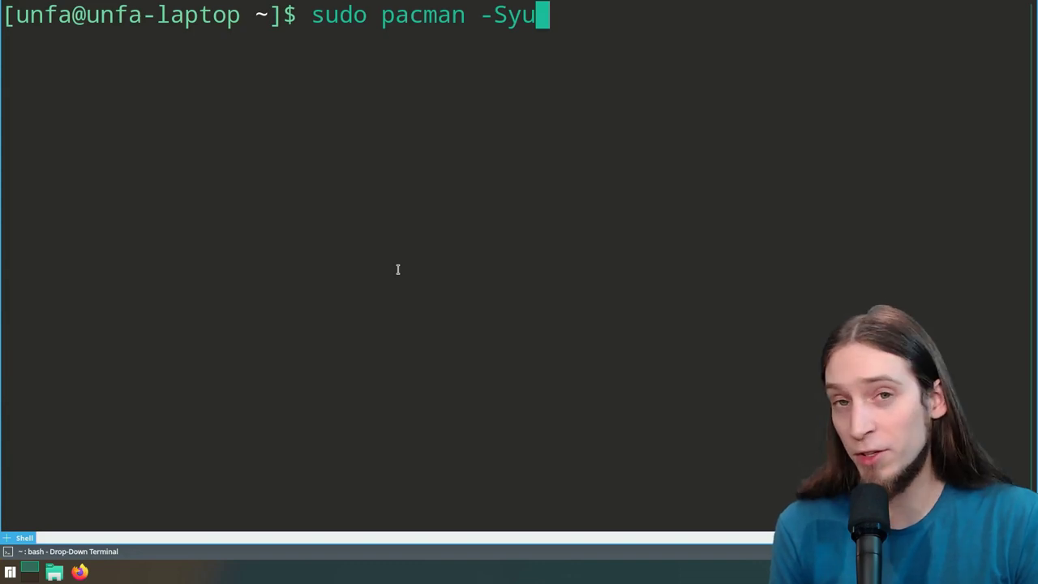
key(Return)
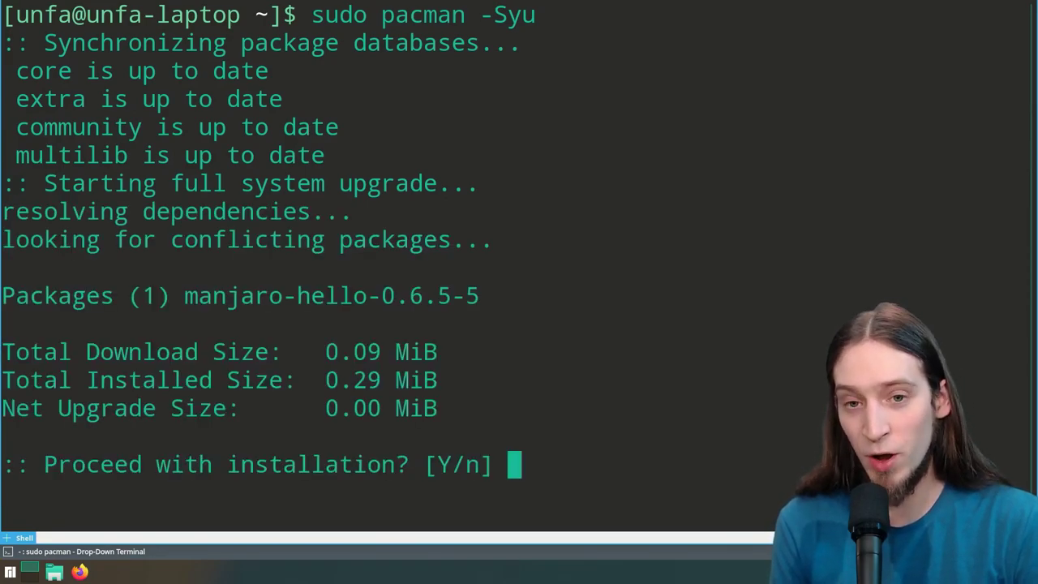
key(Return)
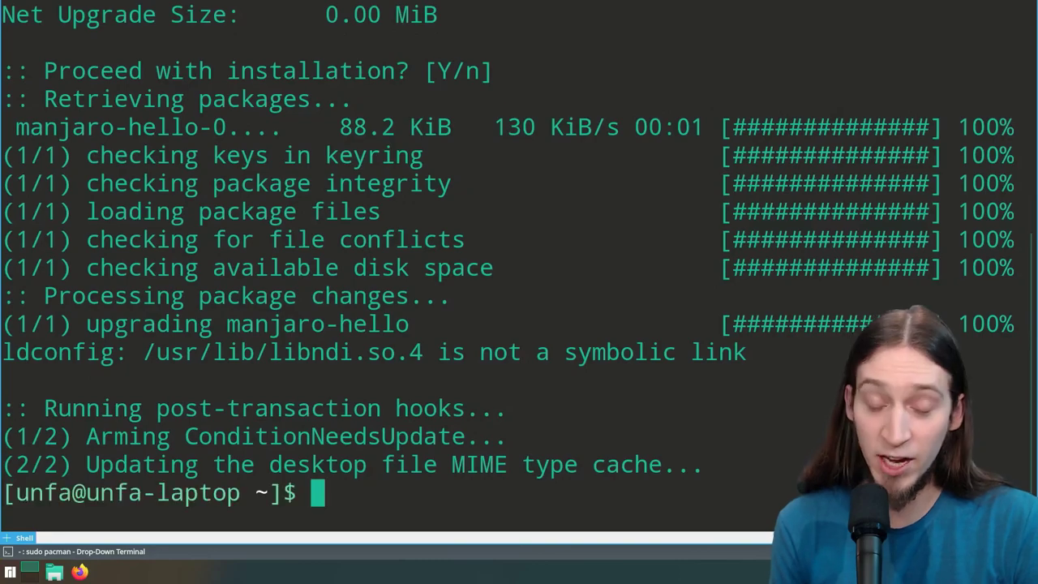
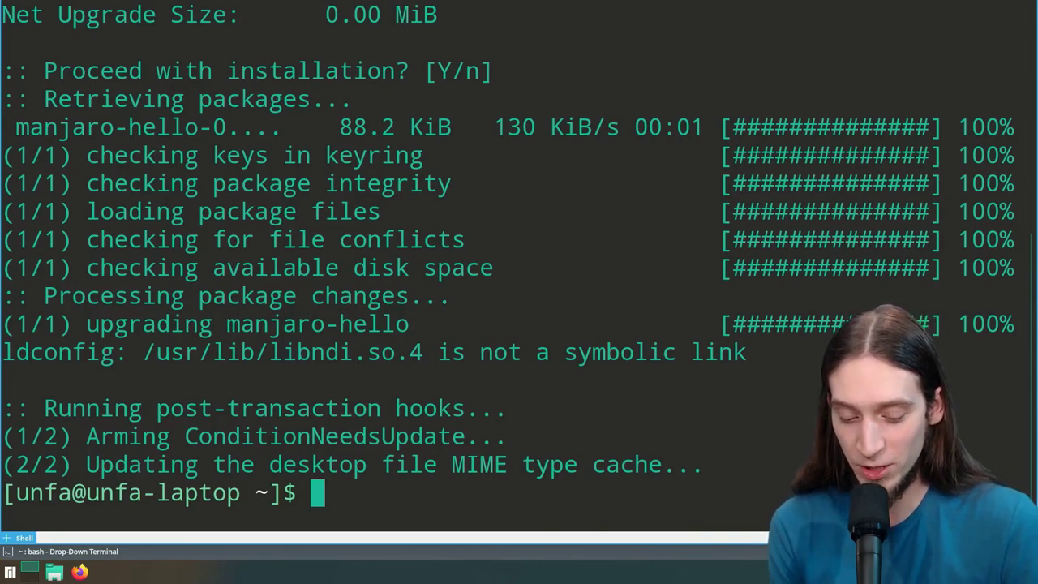
Step: Install the yay package with sudo pacman -S yay and accept the installation
text(sudo p)
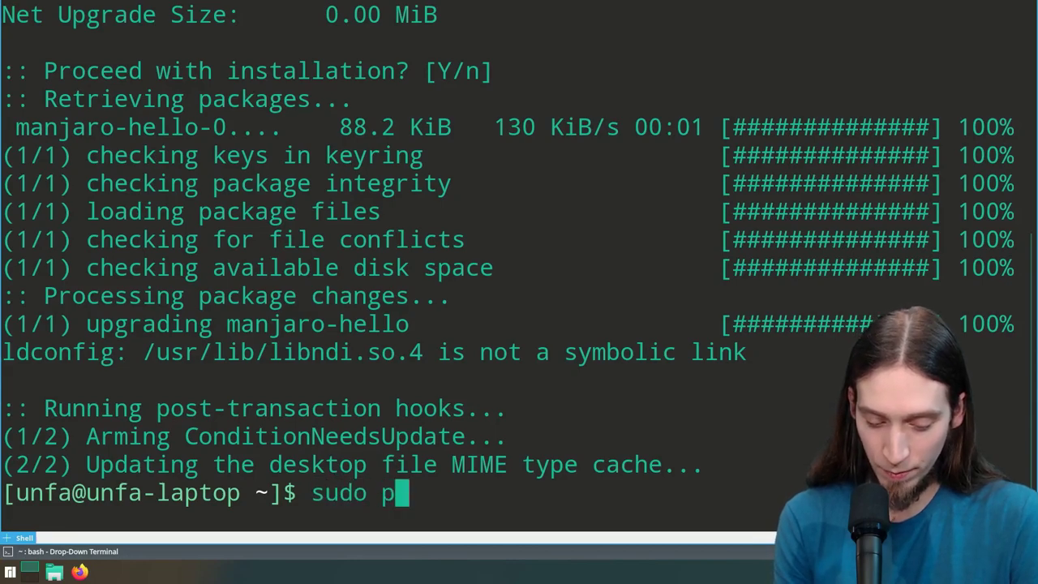
text(acman -S yay)
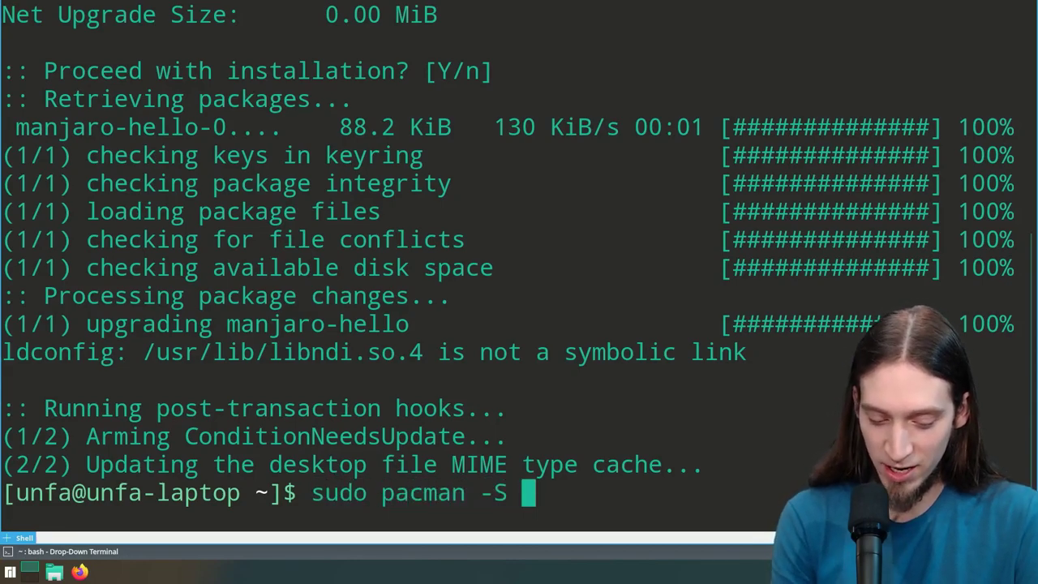
key(Return)
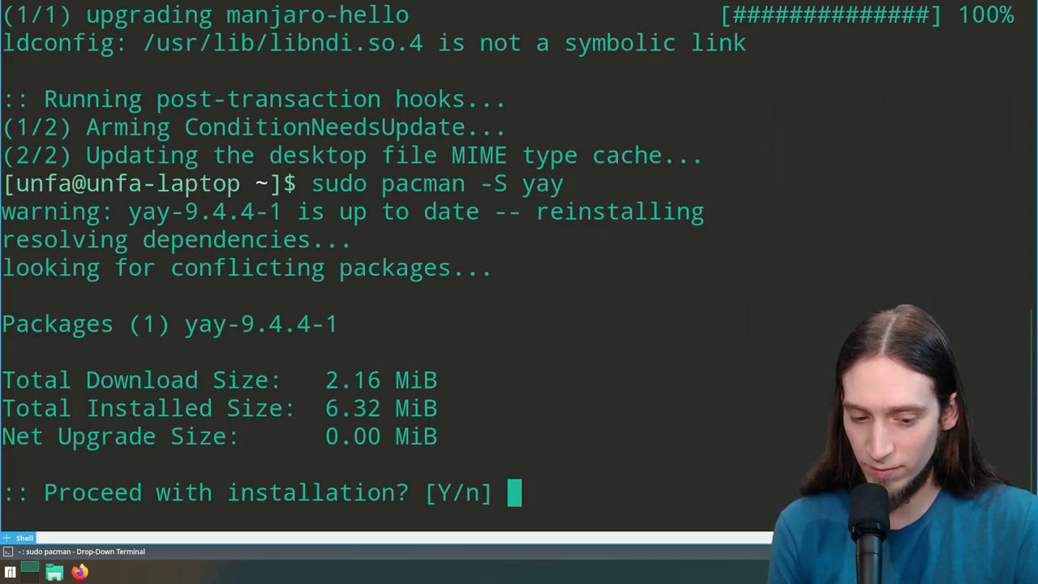
key(Return)
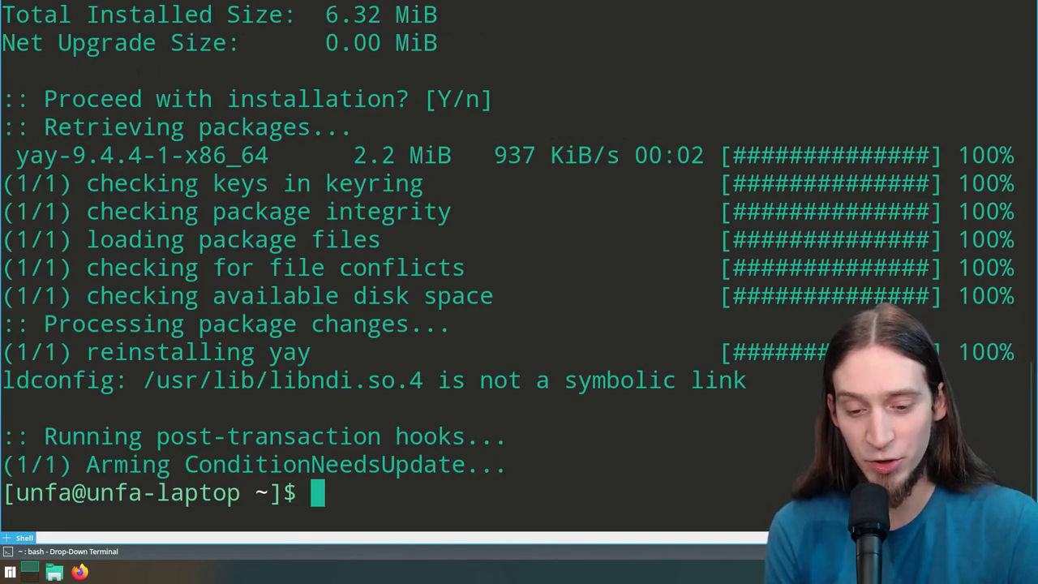
Step: Clear the terminal and check where the JACK daemon is installed with which jackd
key(ctrl+l)
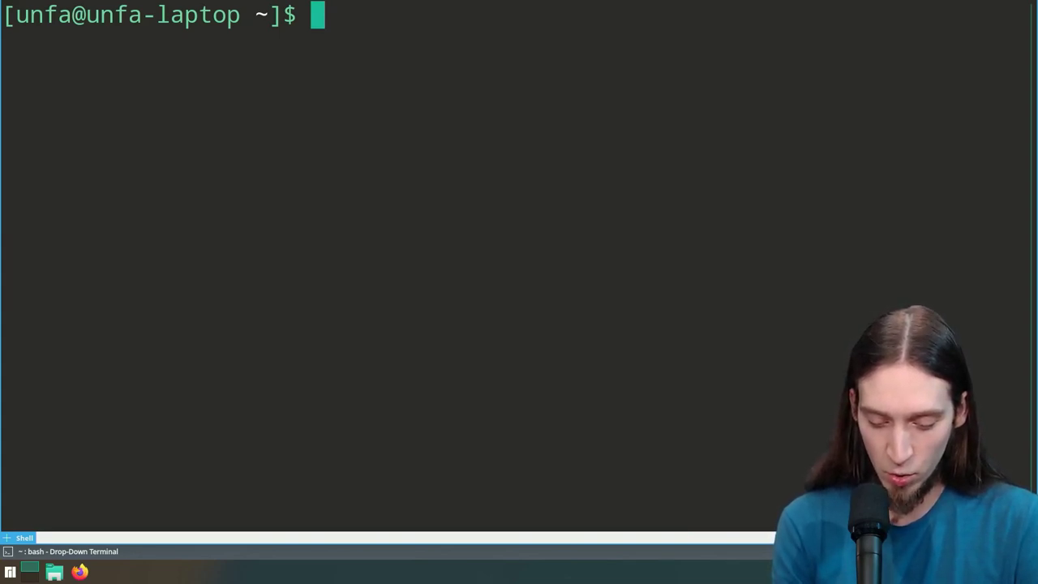
text(which jackd)
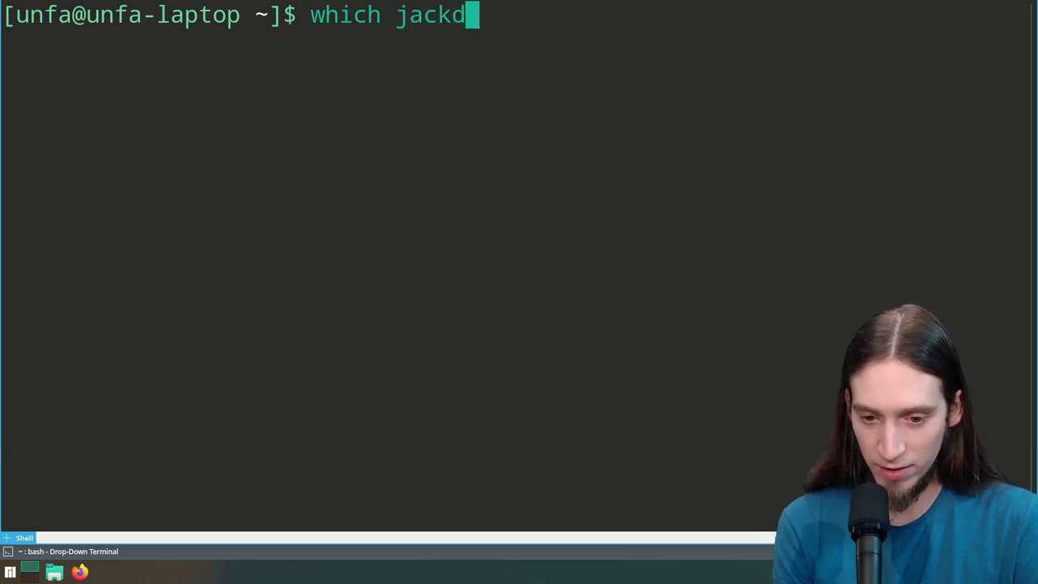
key(Return)
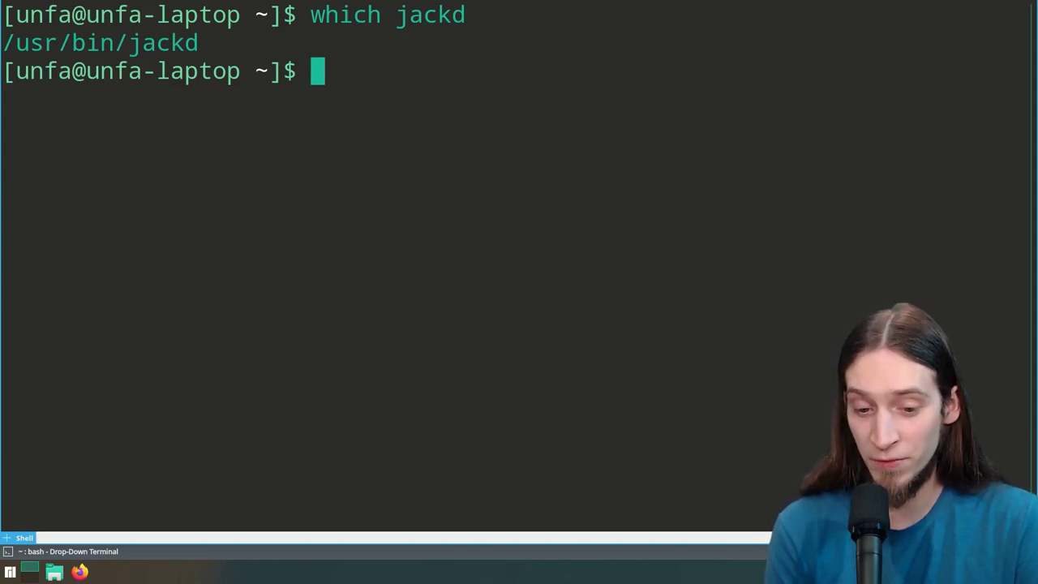
Step: Clear the terminal and install JACK2 with sudo pacman -S jack2, agreeing to remove the conflicting jack package and accepting the installation
key(ctrl+c)
text(clear)
key(Return)
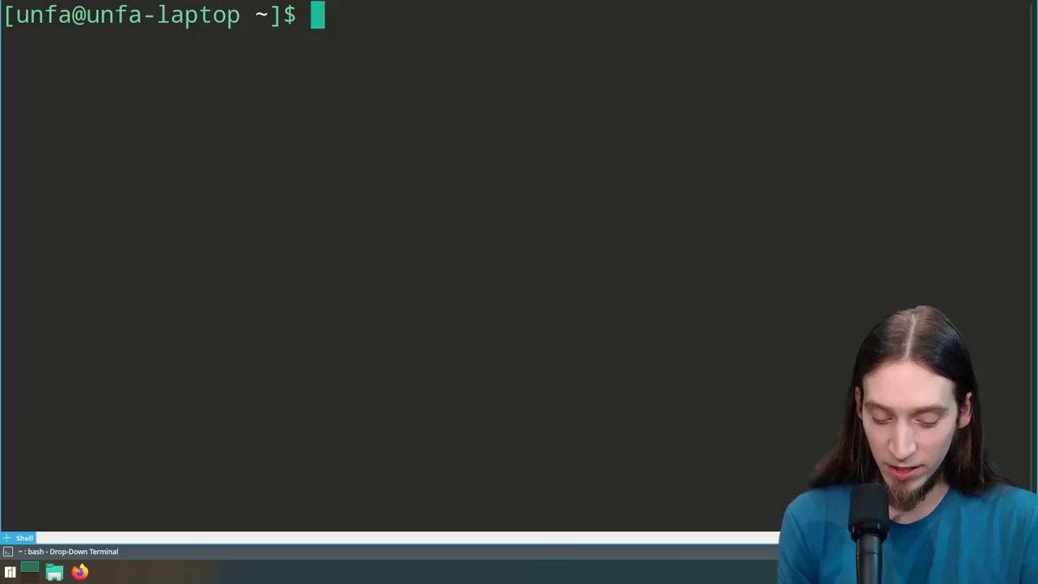
text(sudo pacman )
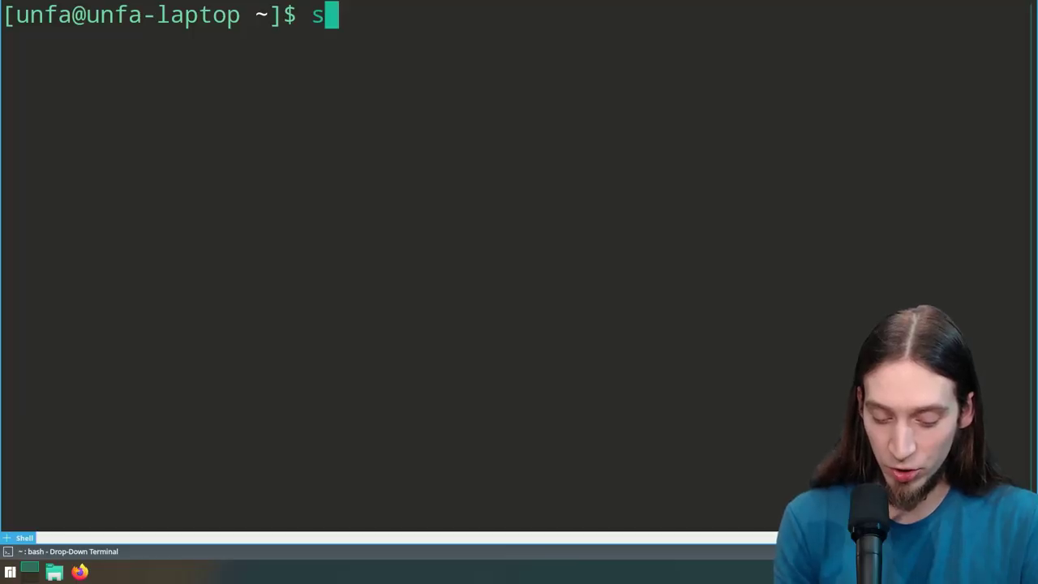
text(-S)
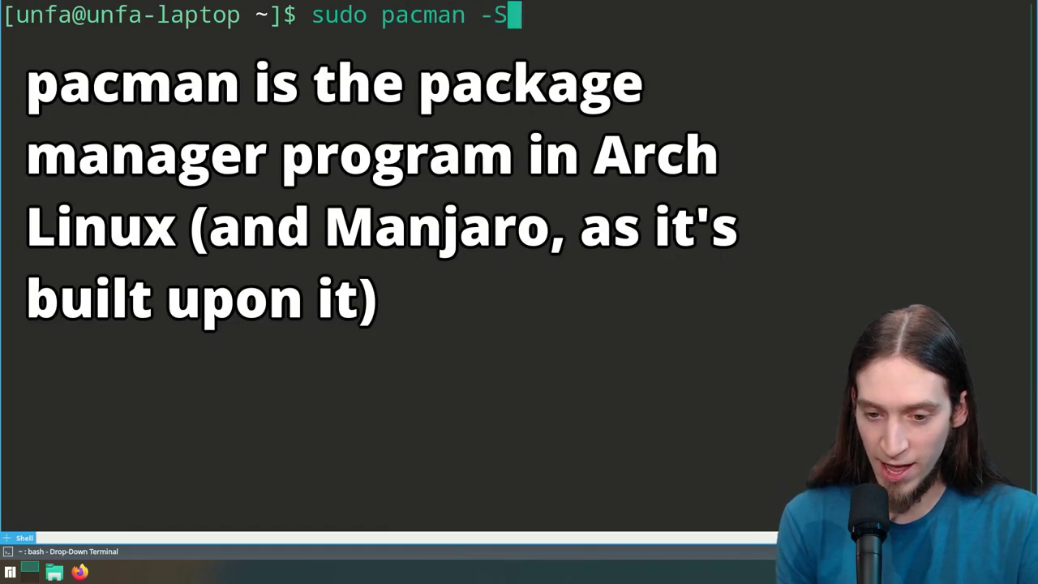
text( jack2)
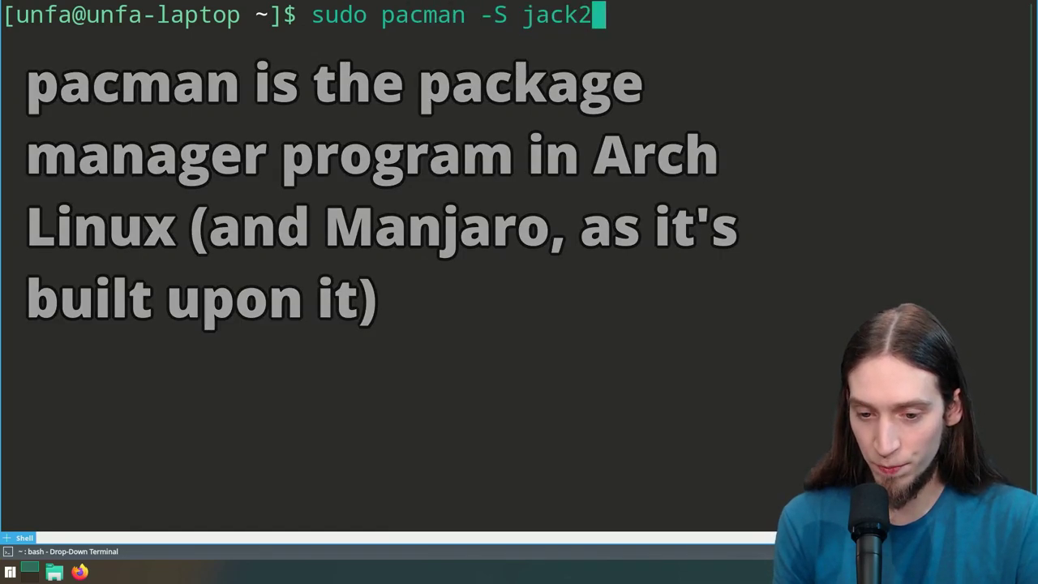
key(Return)
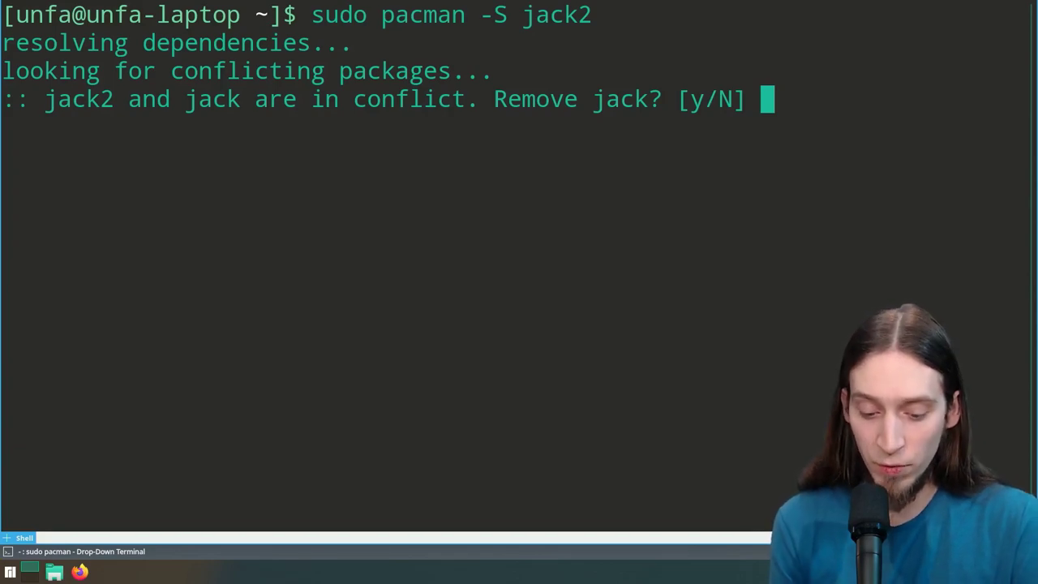
text(y)
key(Return)
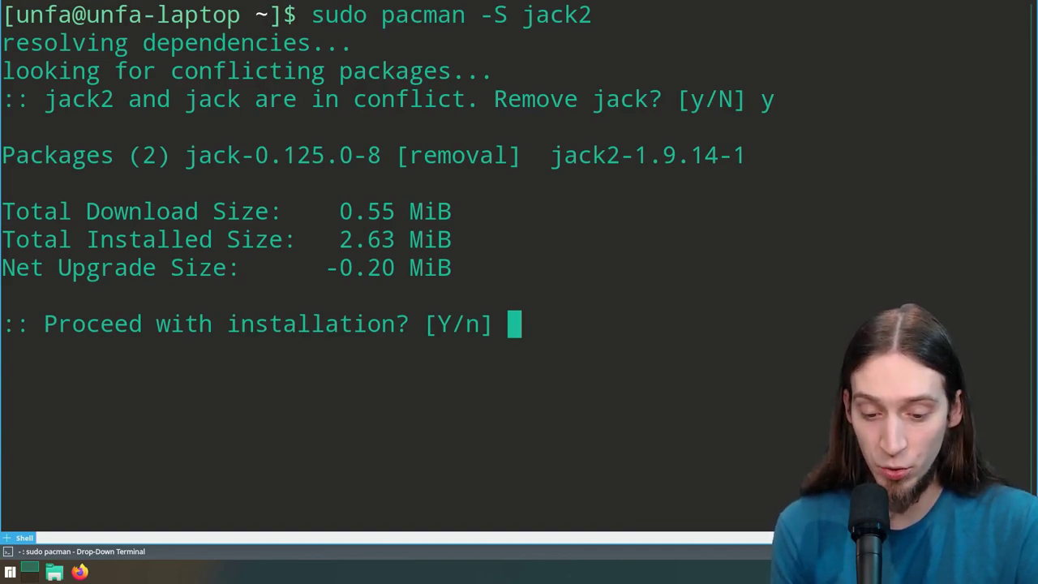
key(Return)
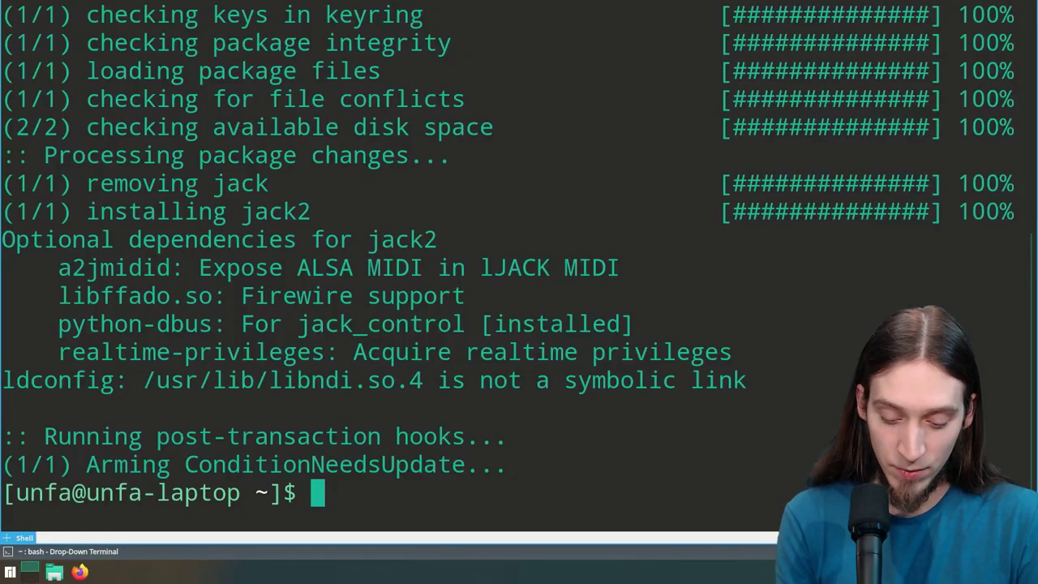
Step: Install the Cadence package with sudo pacman -S cadence and accept the installation
text(sudo a)
key(BackSpace)
text(pacman )
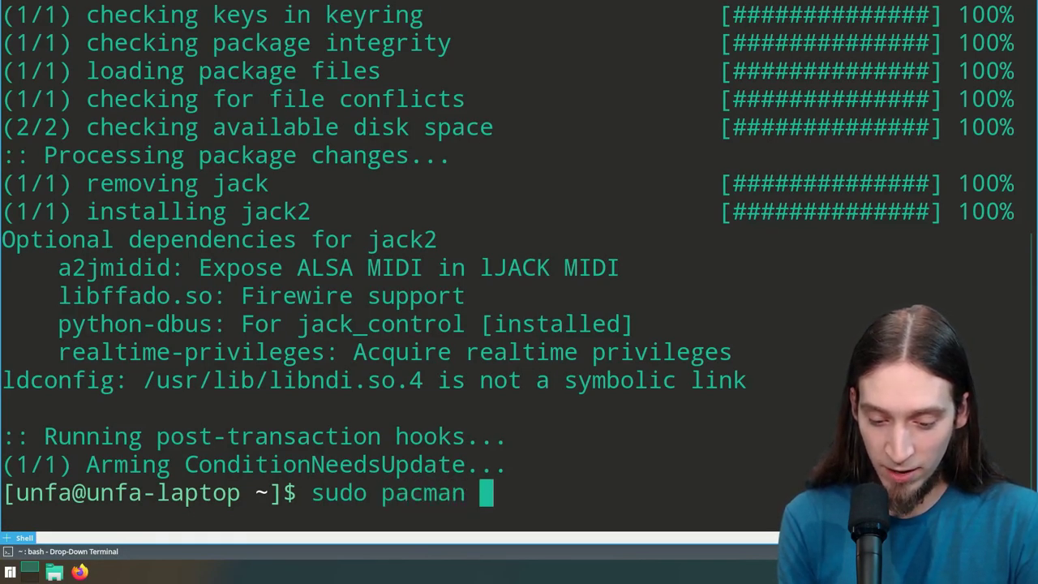
text(-S cadence)
key(Return)
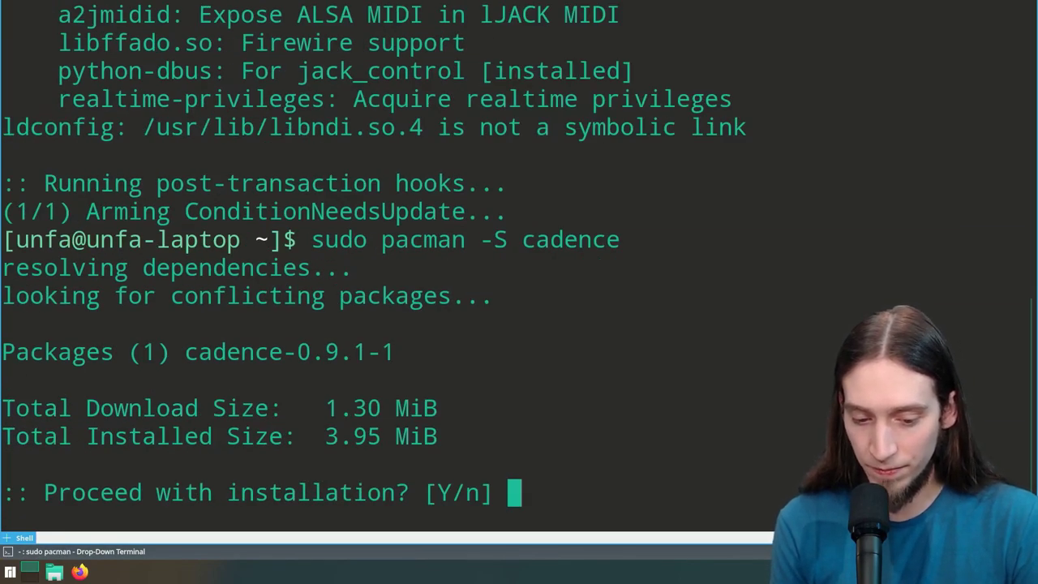
key(Return)
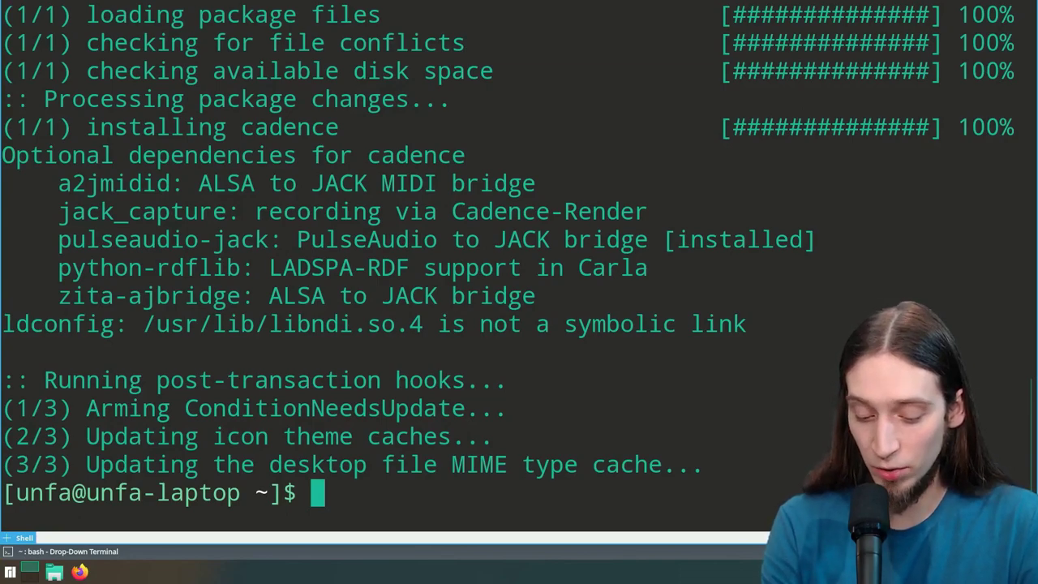
Step: Hide the drop-down terminal, launch Cadence by searching for "cade" and review its system checks
key(F12)
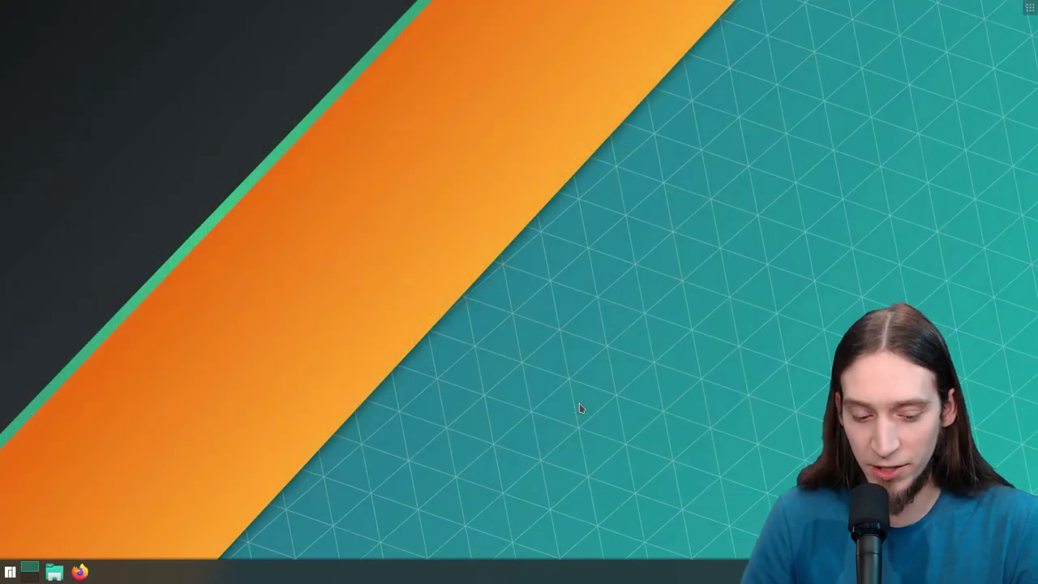
click(10, 572)
text(cade)
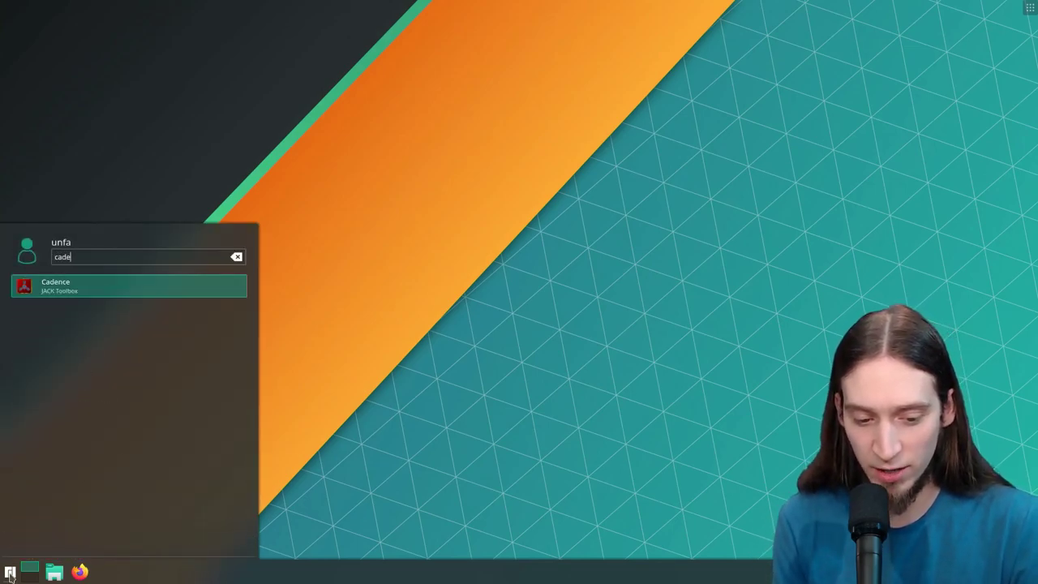
key(Return)
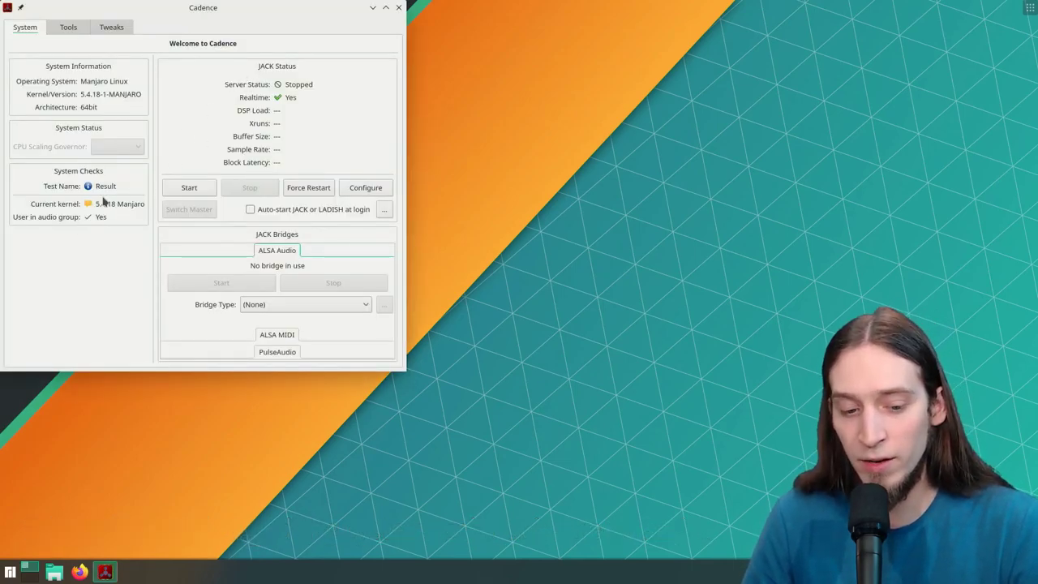
drag(134, 209, 100, 209)
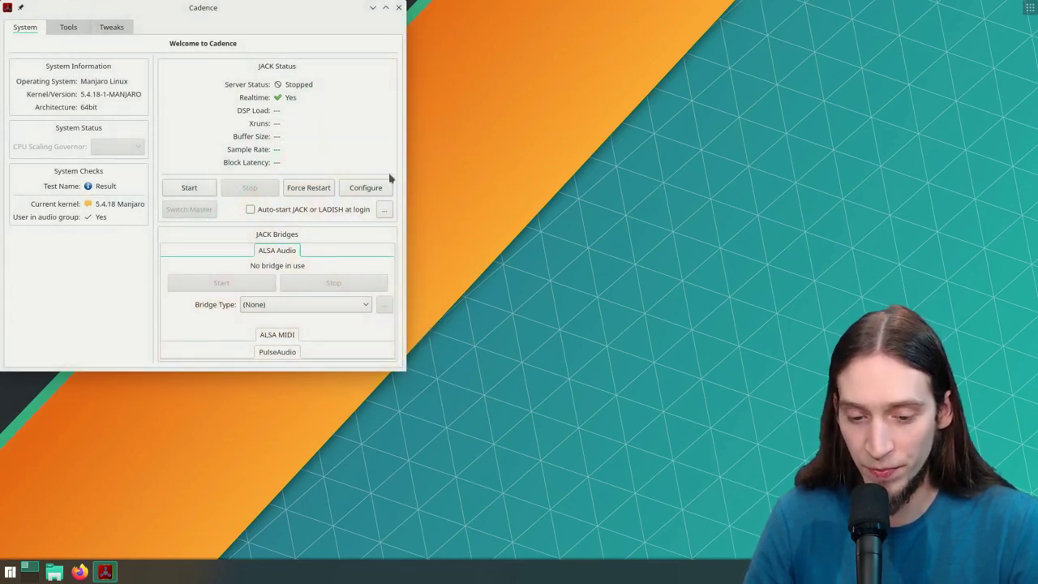
Step: In the JACK driver settings, choose the ALSA driver and the hw:PCH,0 [ALC3234 Analog] interface
click(366, 189)
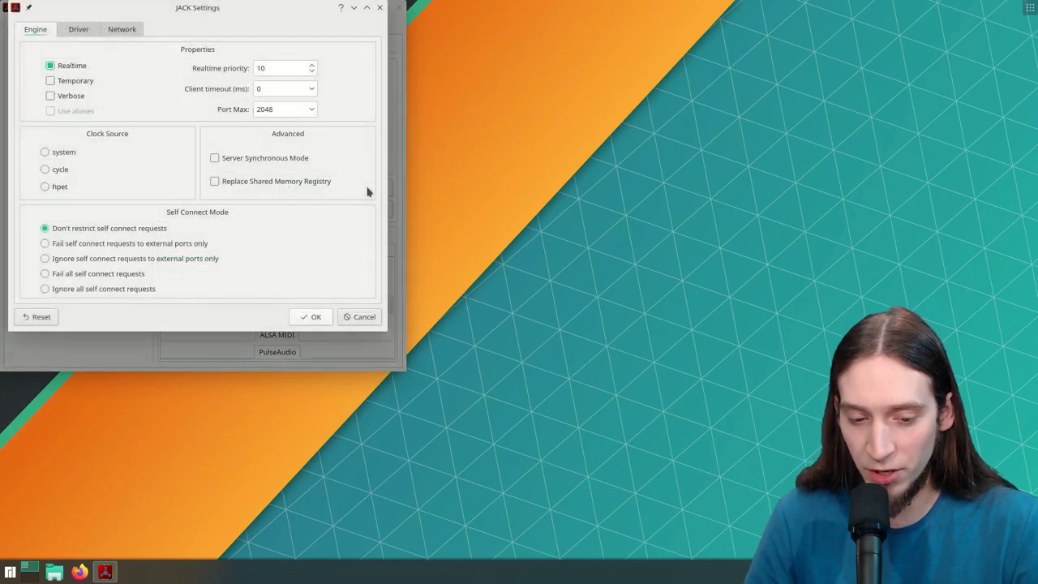
click(77, 31)
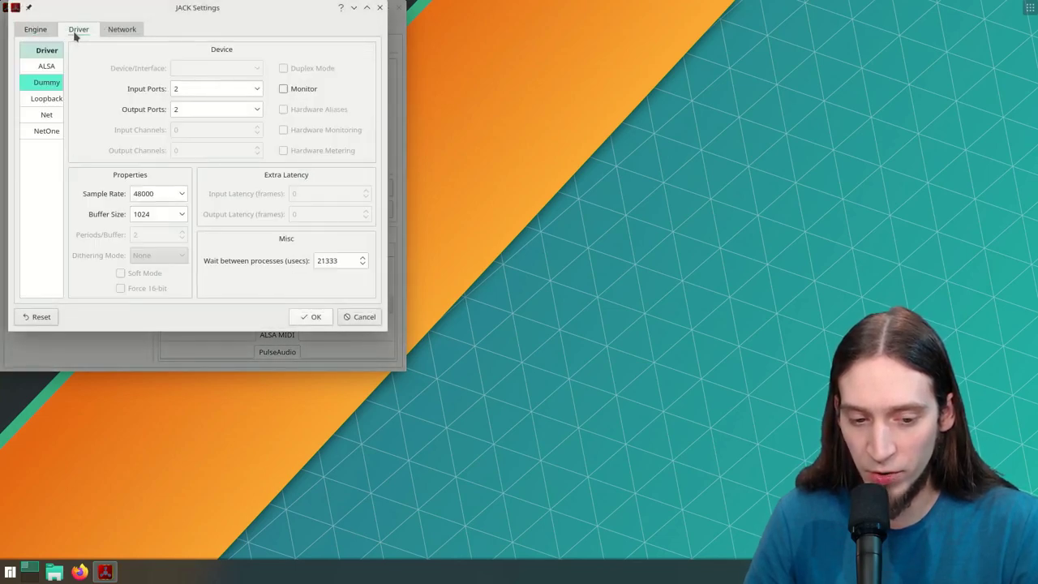
click(47, 68)
click(255, 68)
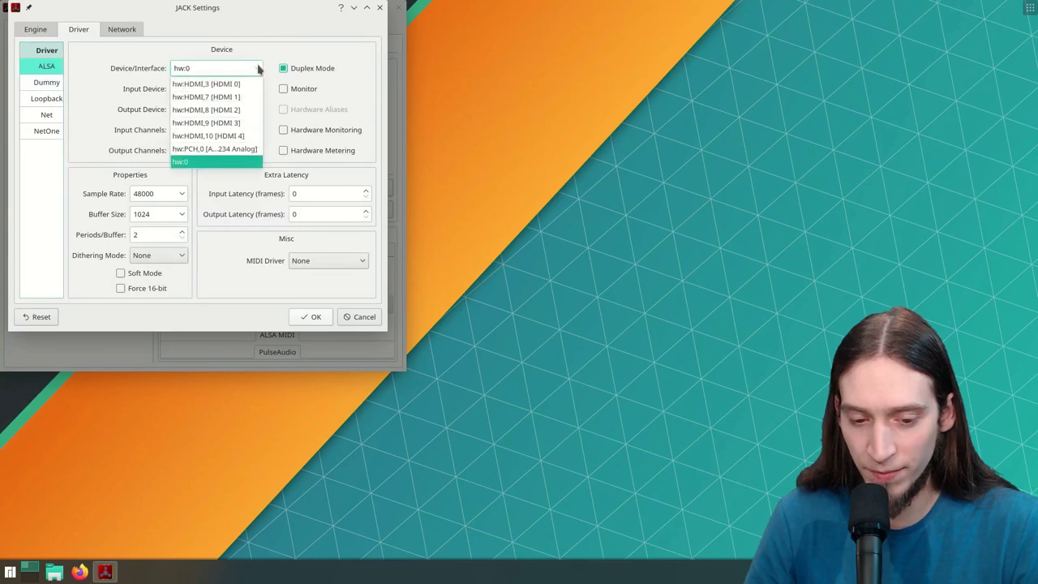
click(239, 150)
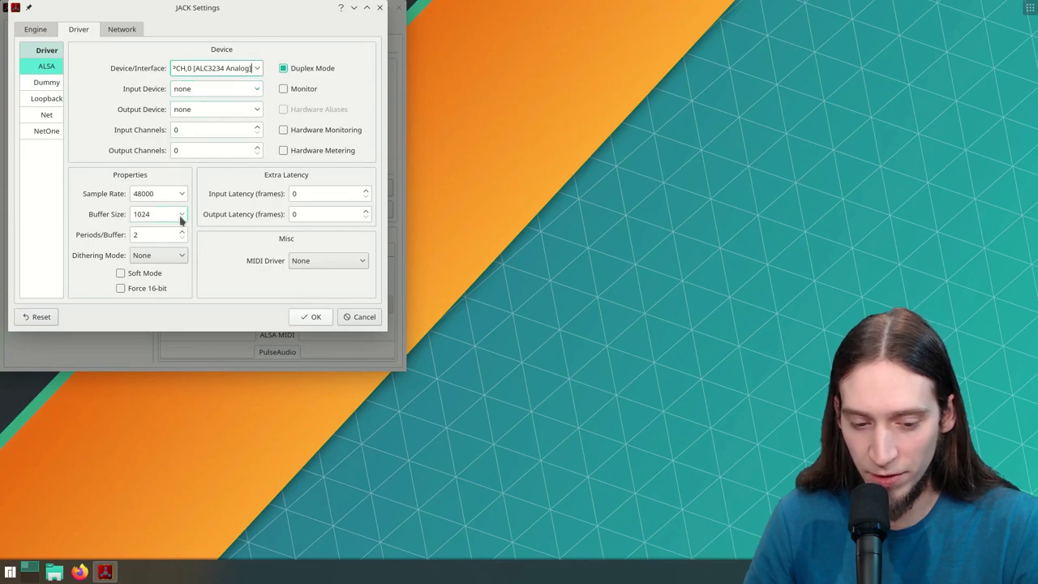
Step: Change the realtime priority in the JACK engine settings, save them and test the server by starting and stopping it
click(46, 30)
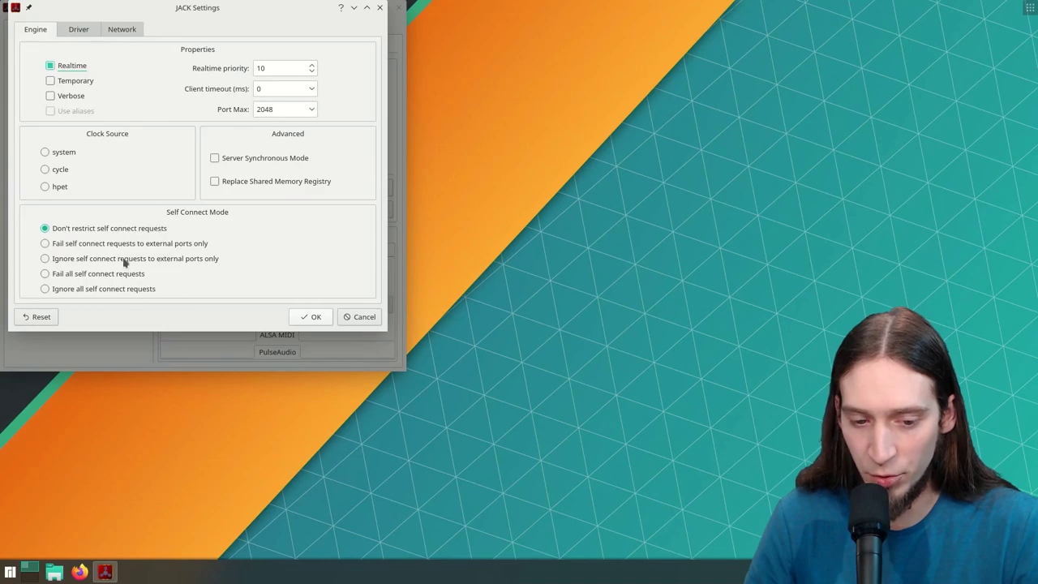
double_click(292, 68)
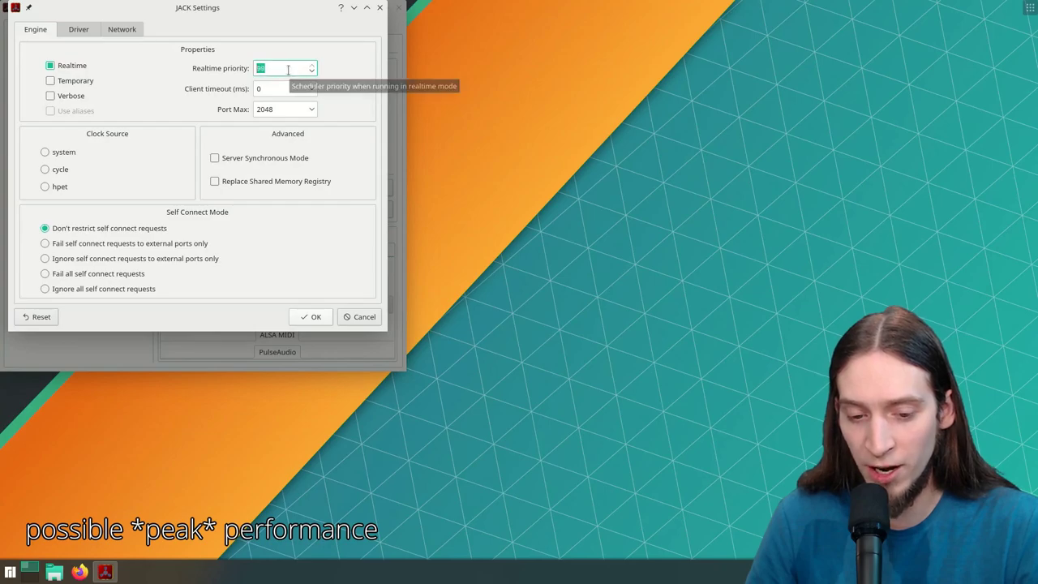
click(311, 316)
click(182, 190)
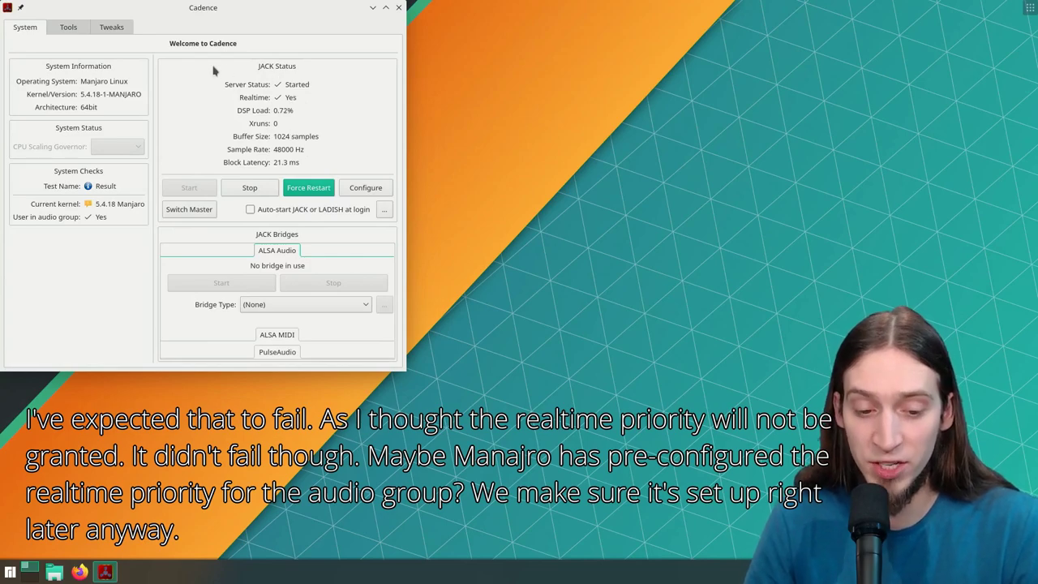
click(268, 191)
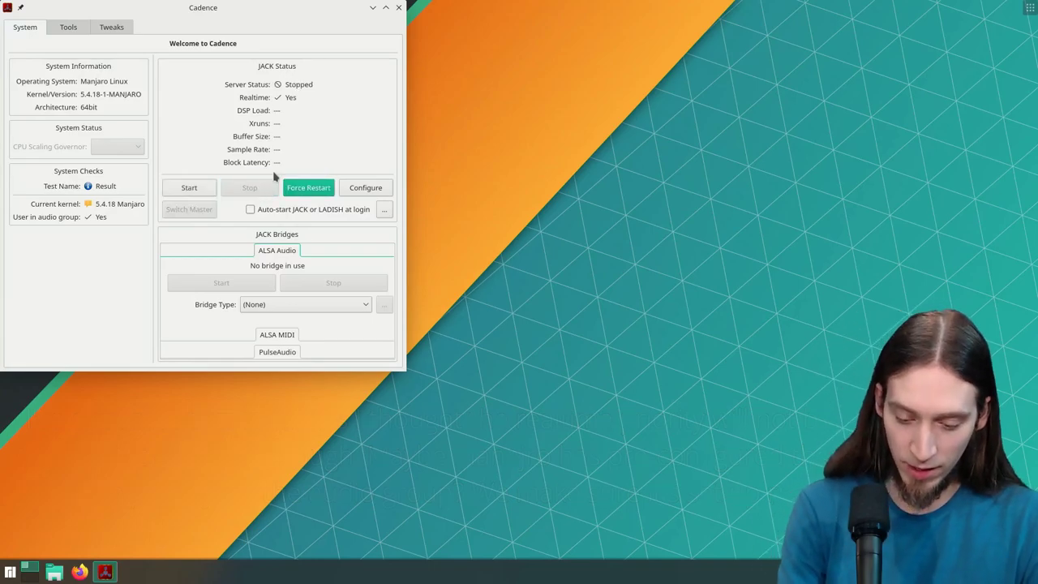
Step: Return to the drop-down terminal, clear it and check the account's membership of the audio group with the groups command
key(F12)
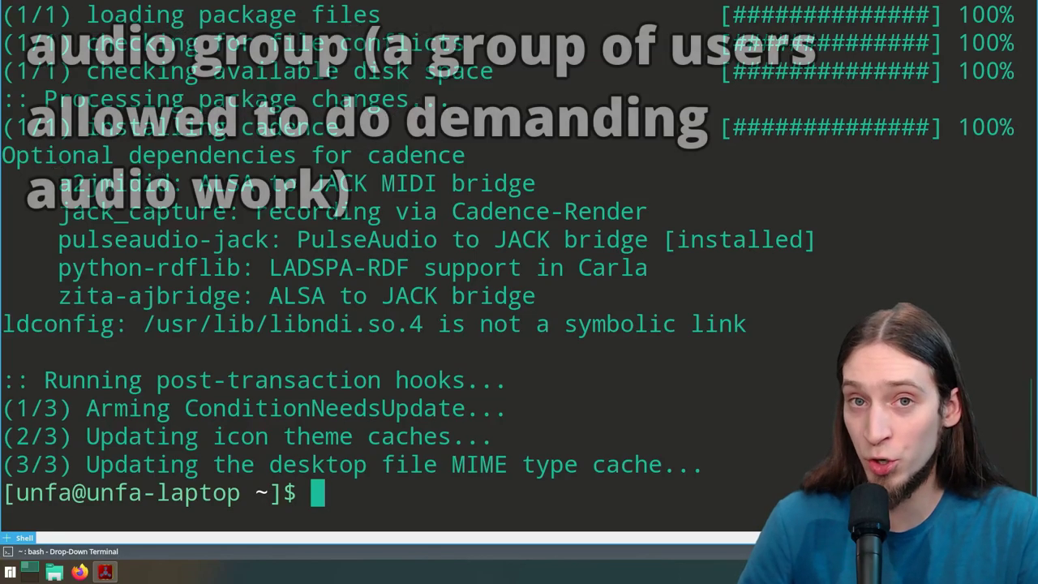
key(ctrl+l)
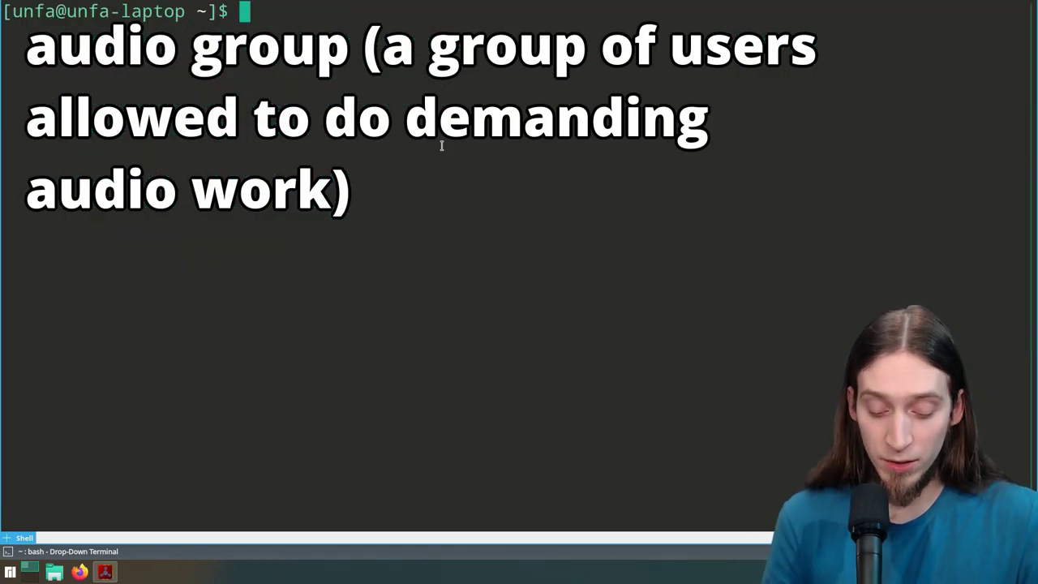
text(groups)
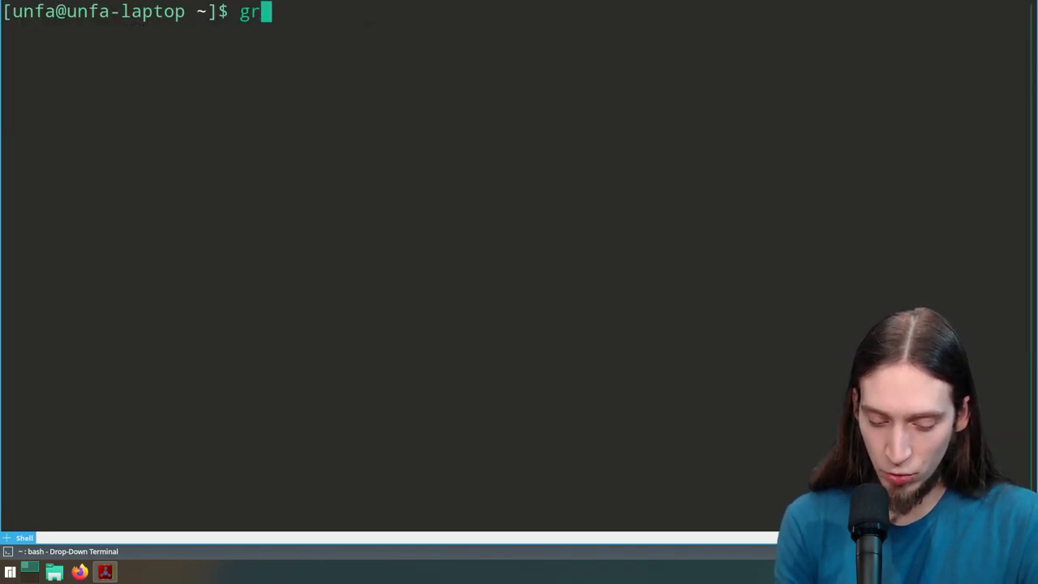
key(Return)
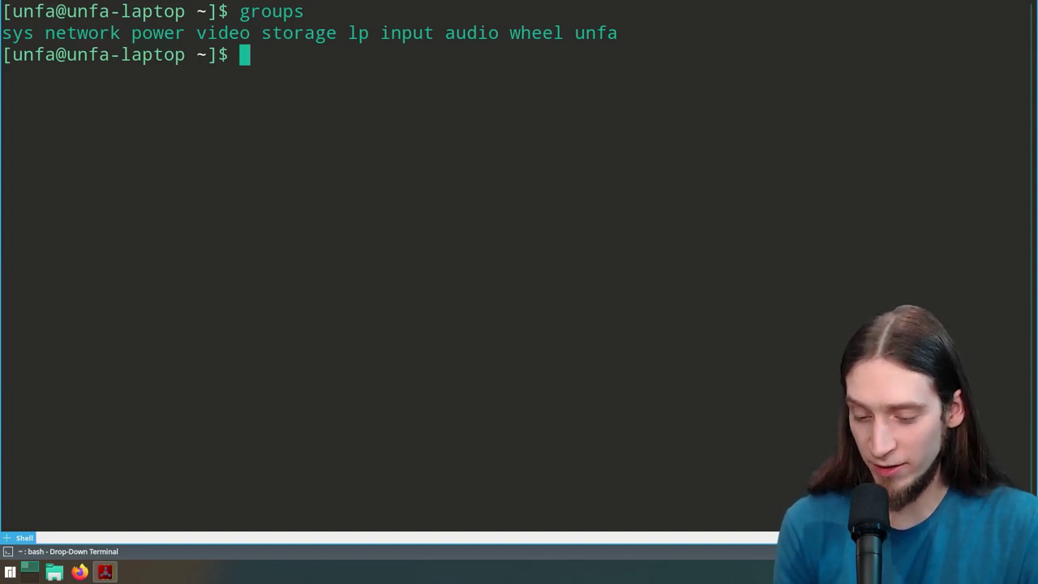
double_click(460, 33)
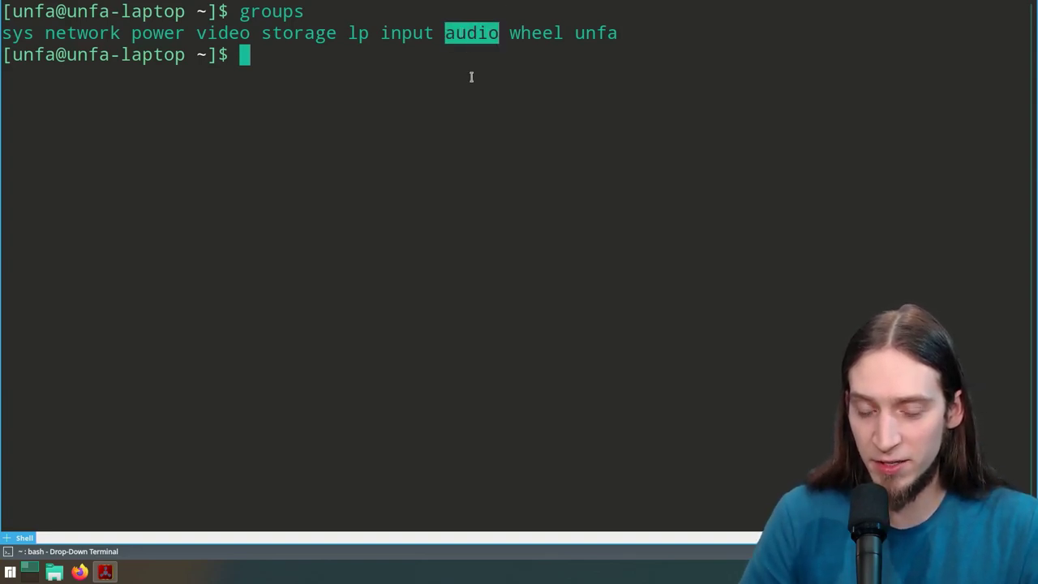
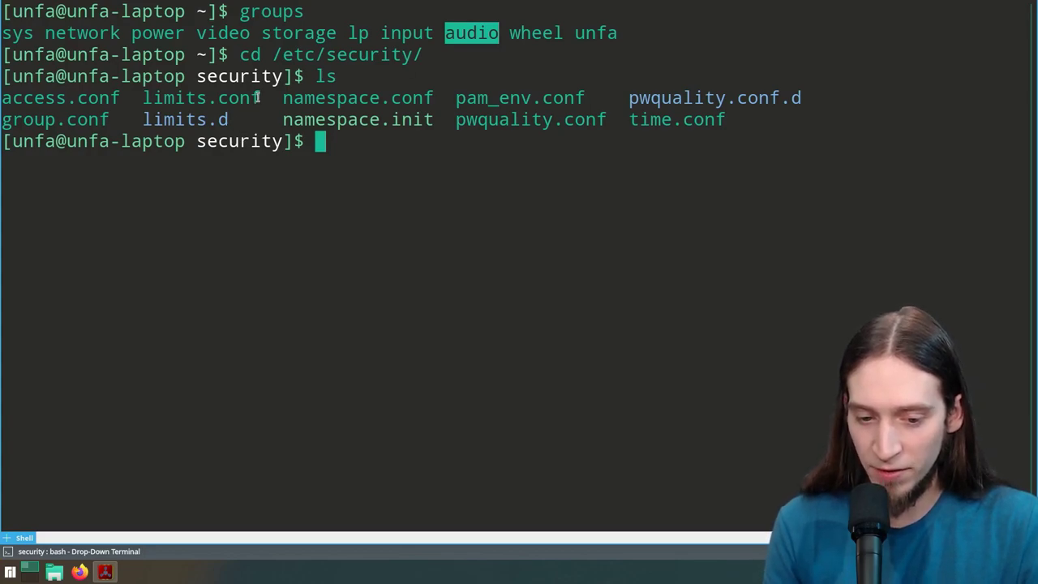
Step: Highlight limits.conf and the limits.d directory in the /etc/security listing, and clear the selection
drag(260, 98, 143, 98)
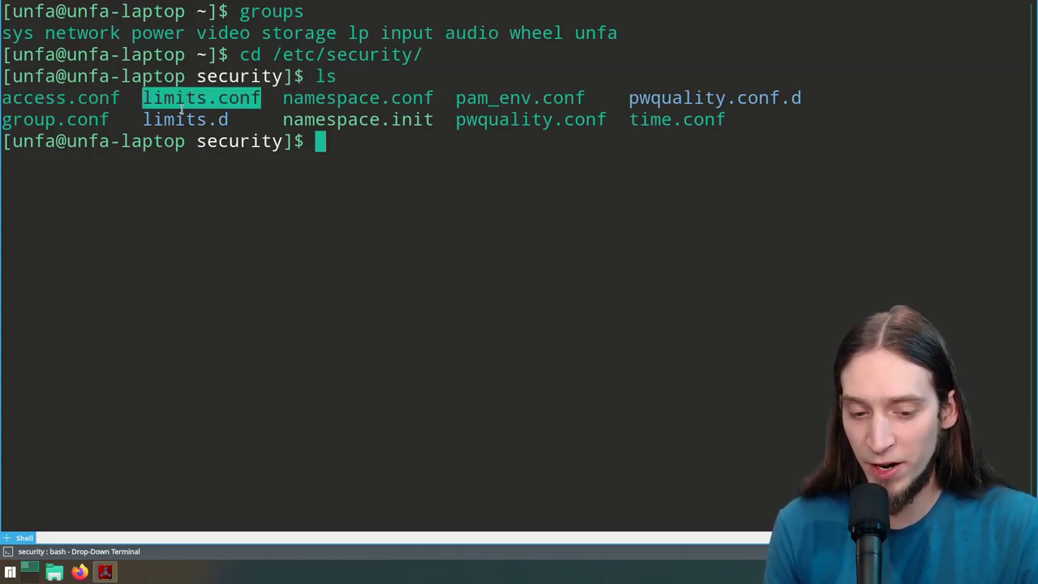
drag(228, 120, 143, 120)
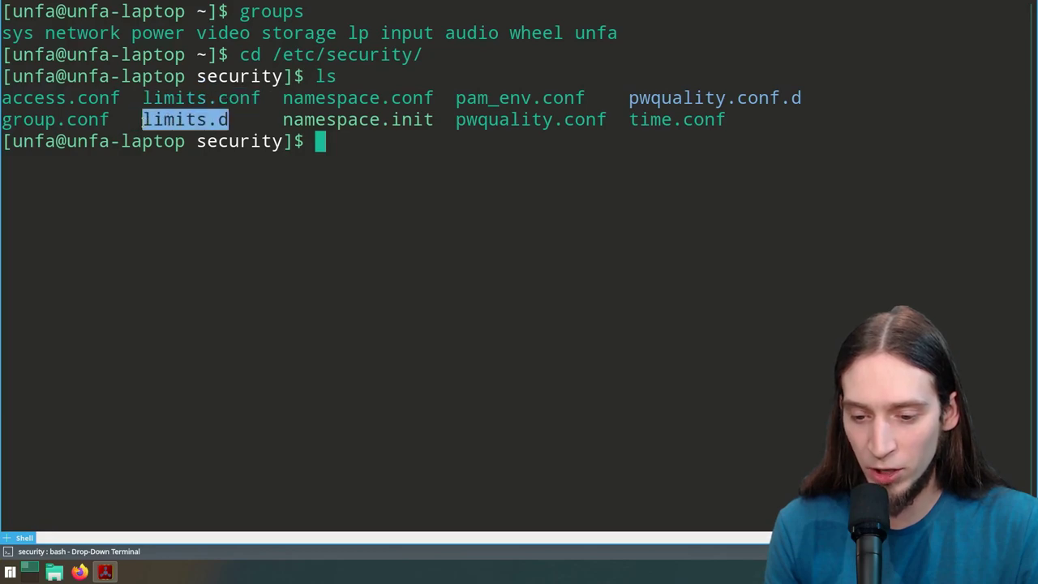
click(369, 143)
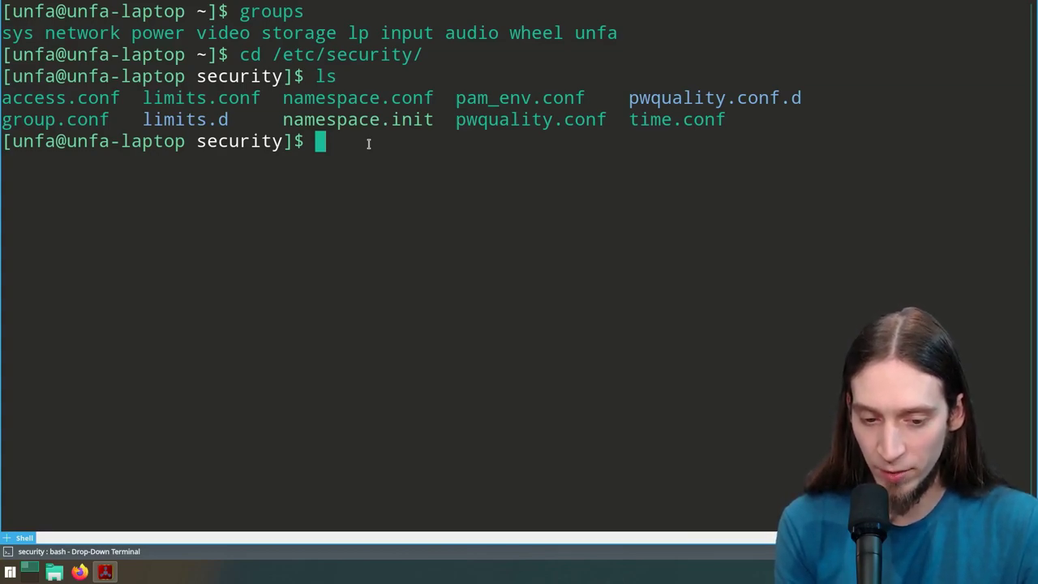
Step: Enter the limits.d directory, list its files and view 10-gcr.conf with less
text(cd limits.d/)
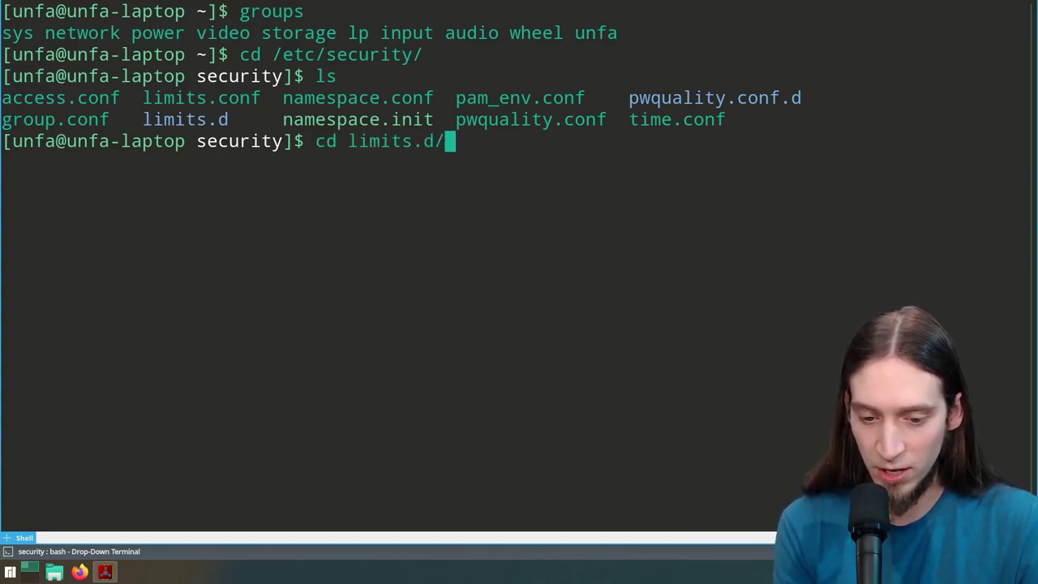
key(Return)
text(ls)
key(Return)
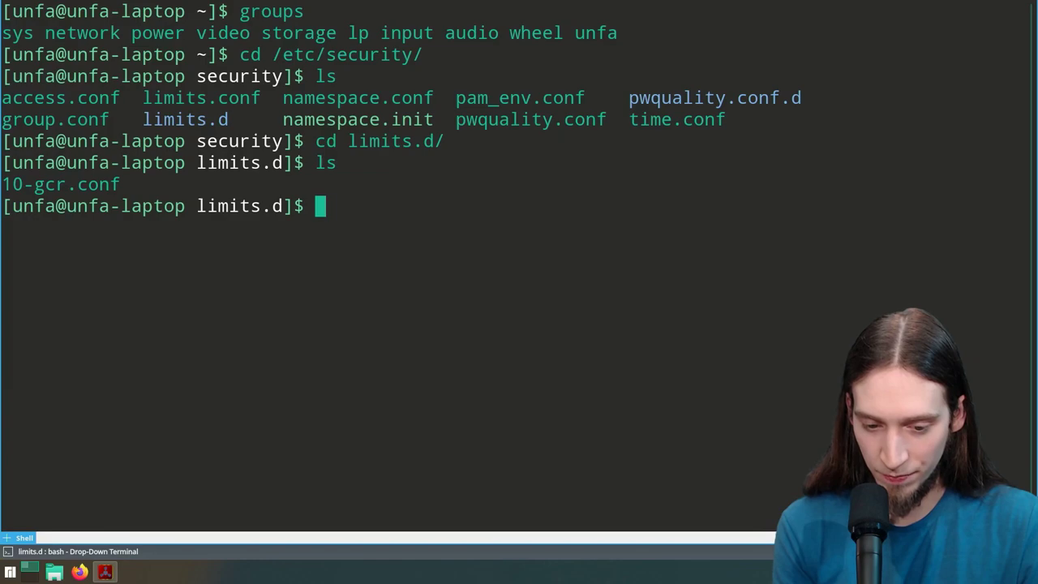
text(less 10-gcr.conf)
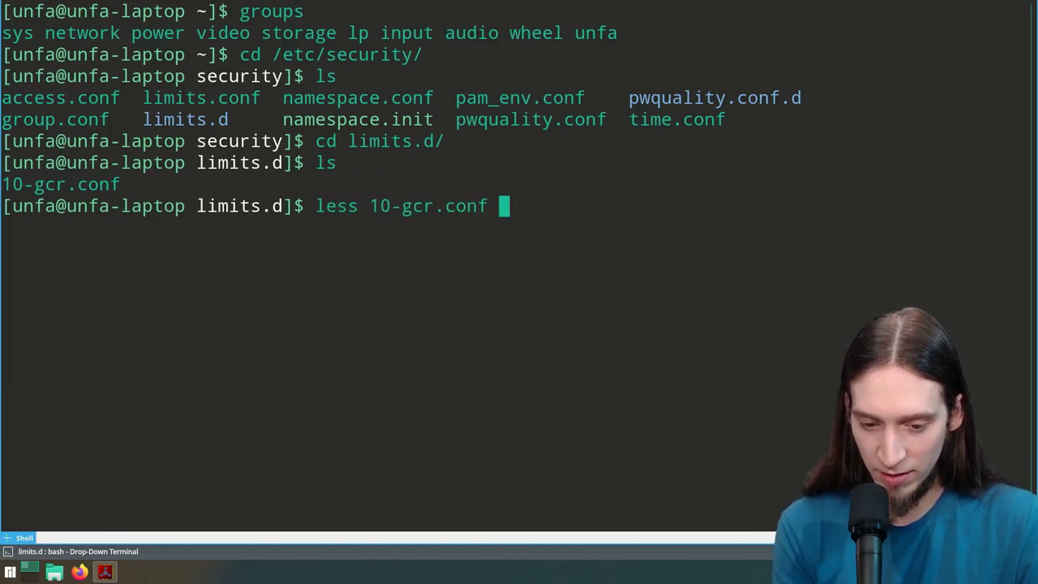
key(Return)
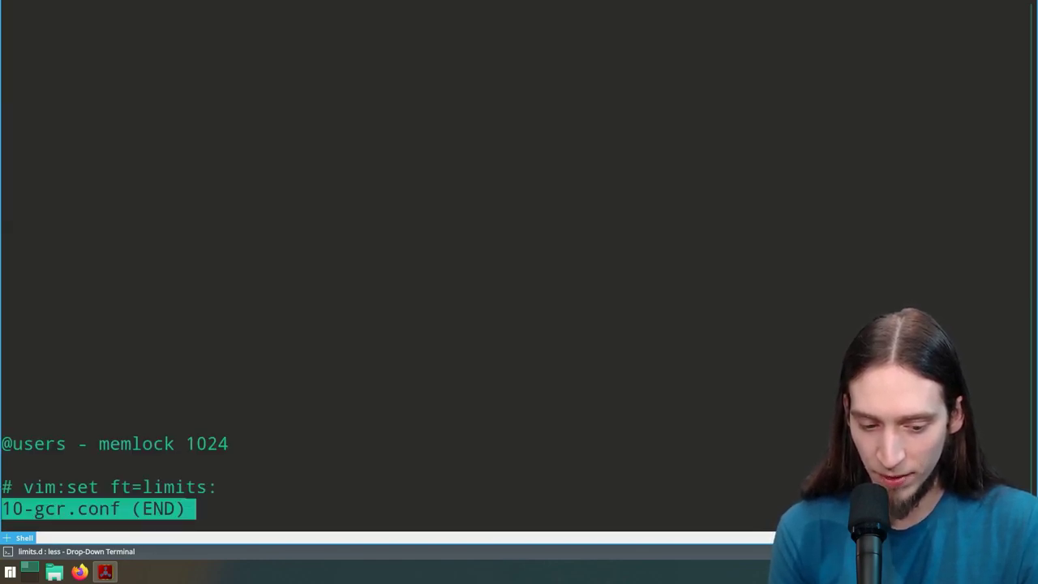
Step: Finish viewing 10-gcr.conf, quit less and go back up to the /etc/security directory
key(space)
key(space)
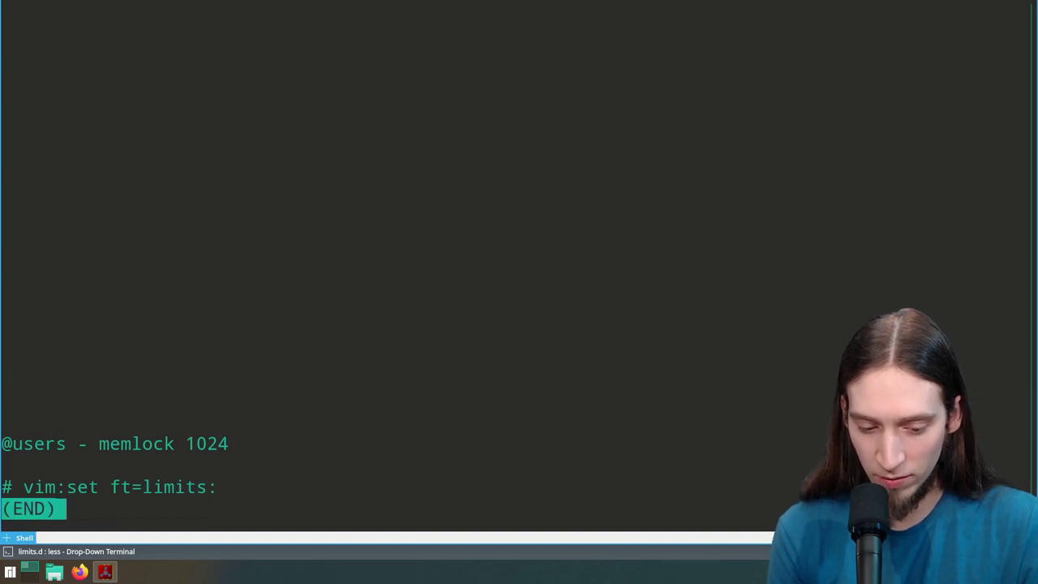
text(q)
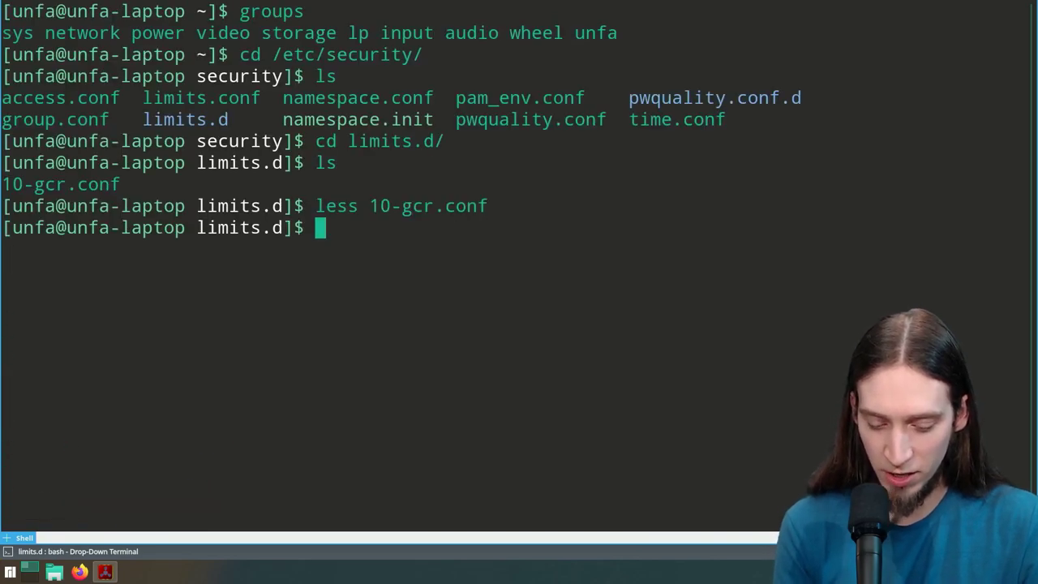
text(cd ..)
key(Return)
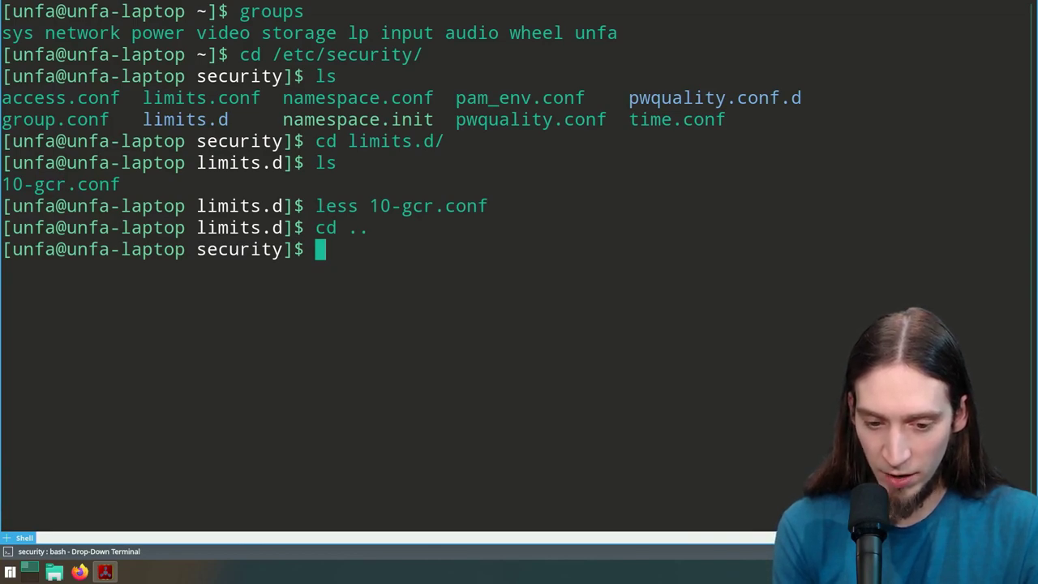
Step: Open limits.conf in nano with root privileges using sudo, highlighting the parts of the command before running it
text(nano limi)
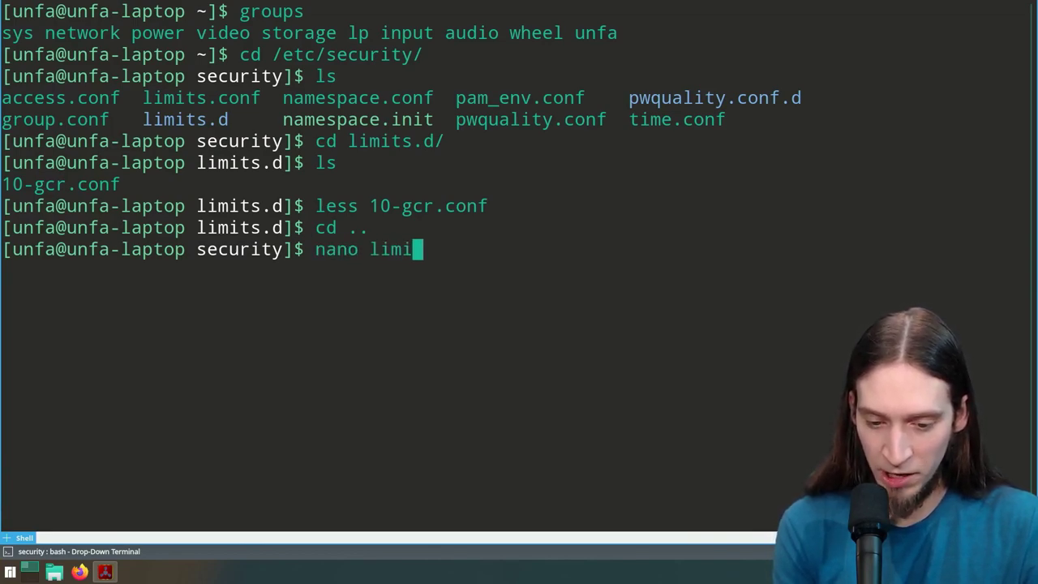
text(ts.co)
key(Tab)
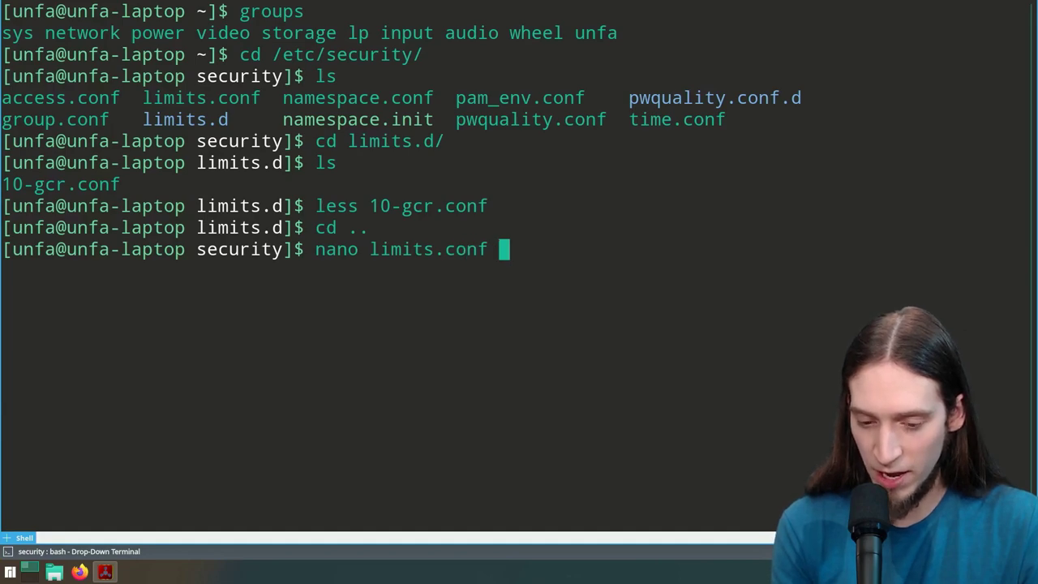
key(ctrl+a)
text(sudo)
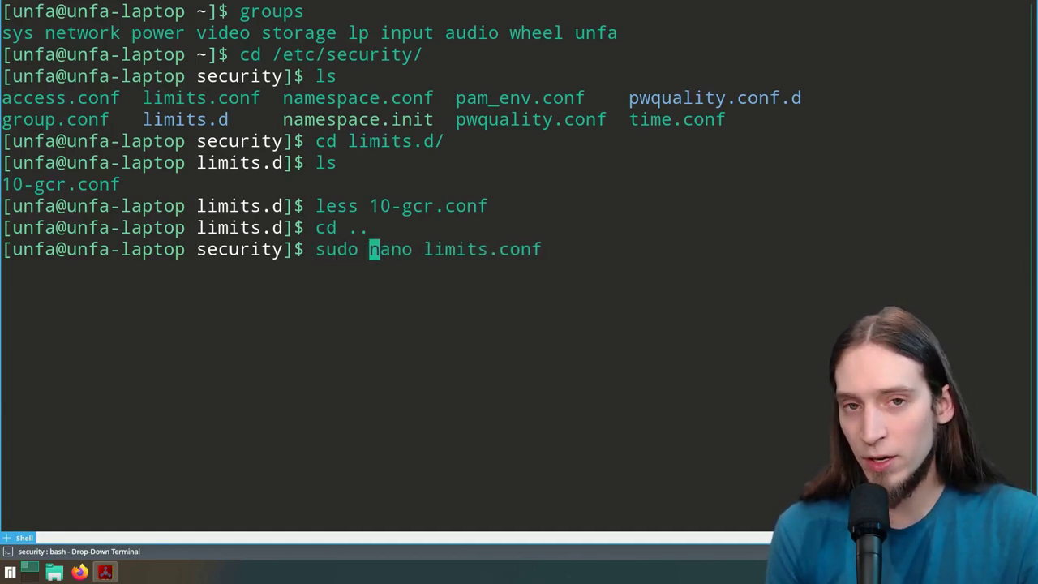
double_click(336, 249)
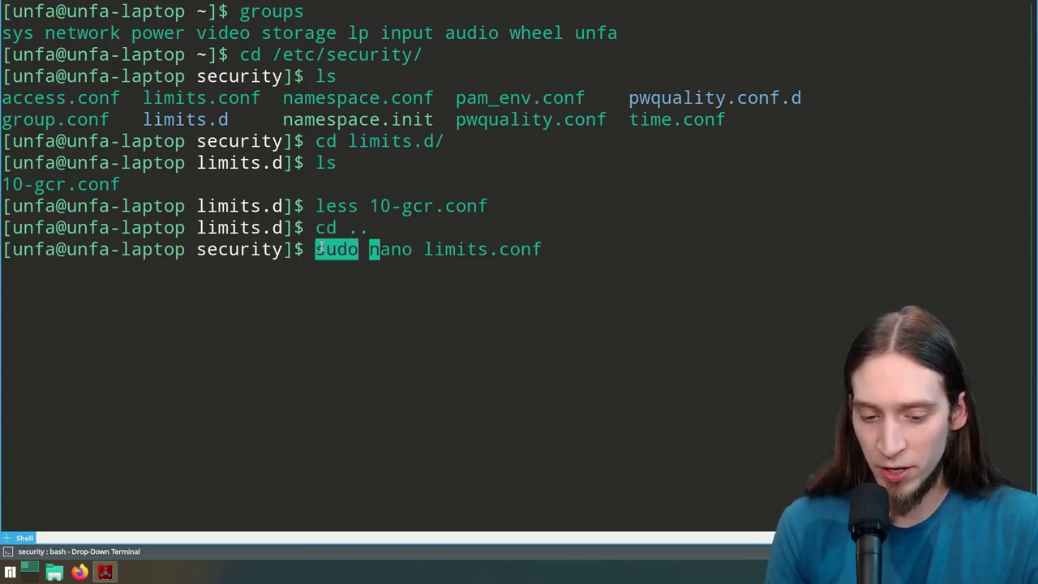
double_click(383, 249)
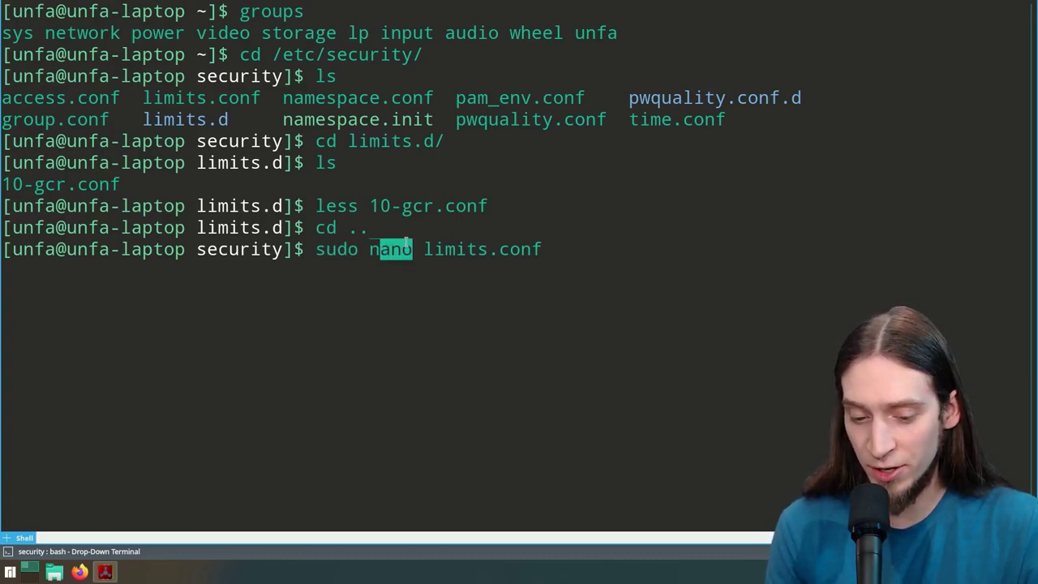
drag(422, 249, 543, 249)
click(555, 237)
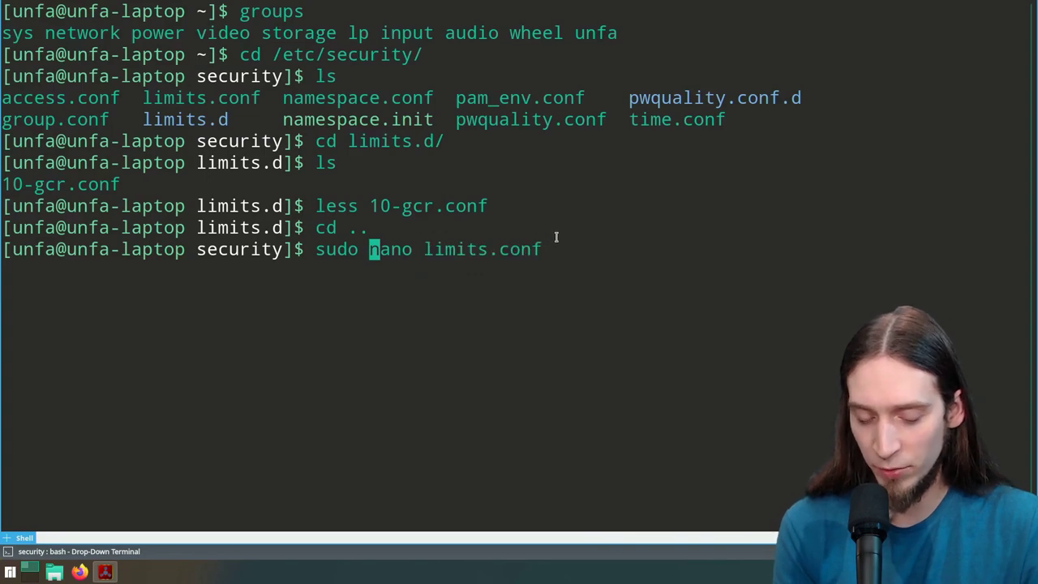
key(Return)
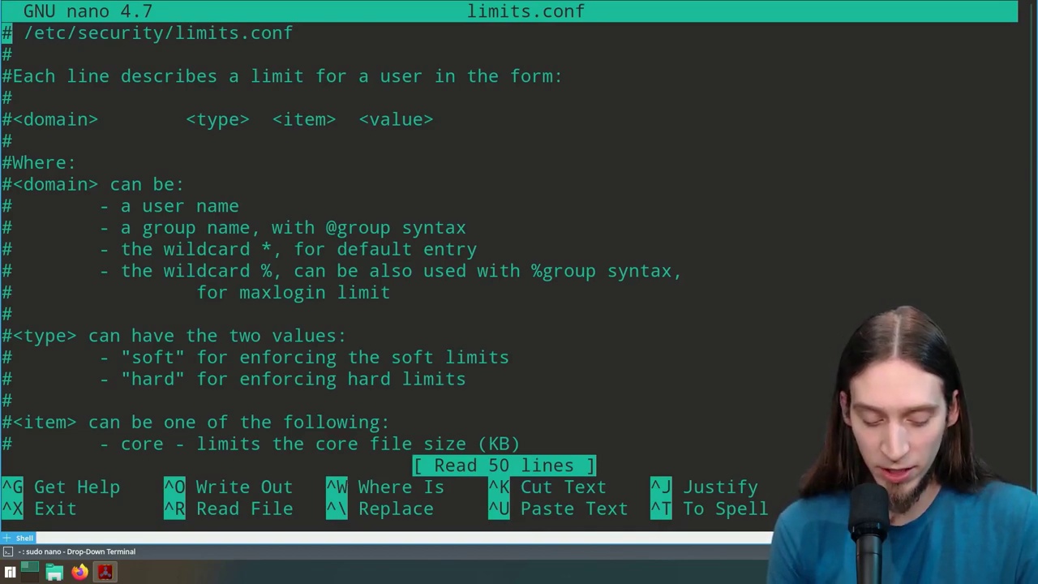
Step: Search limits.conf for "audio"
key(ctrl+w)
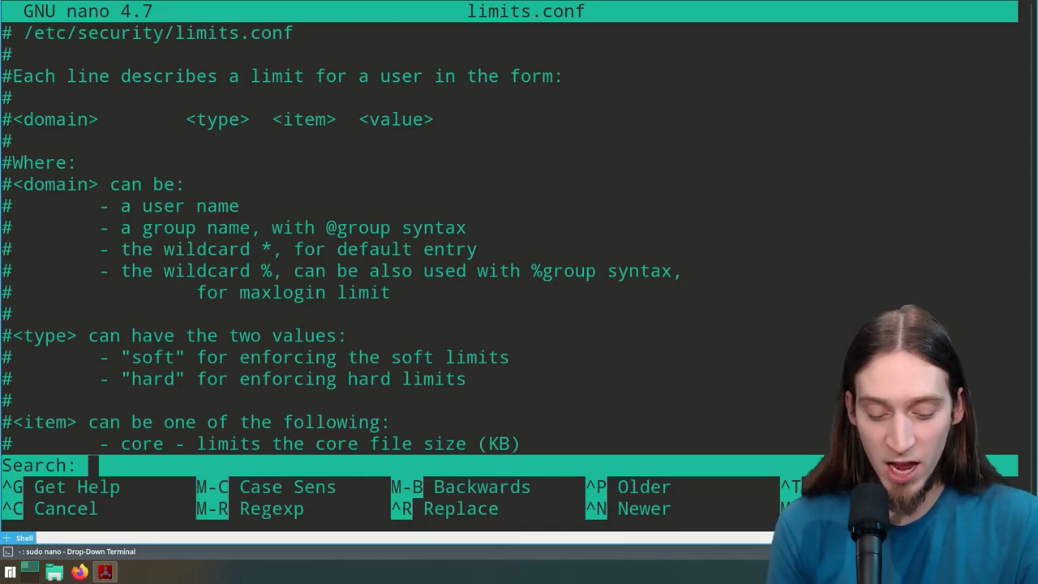
text(audio)
key(Return)
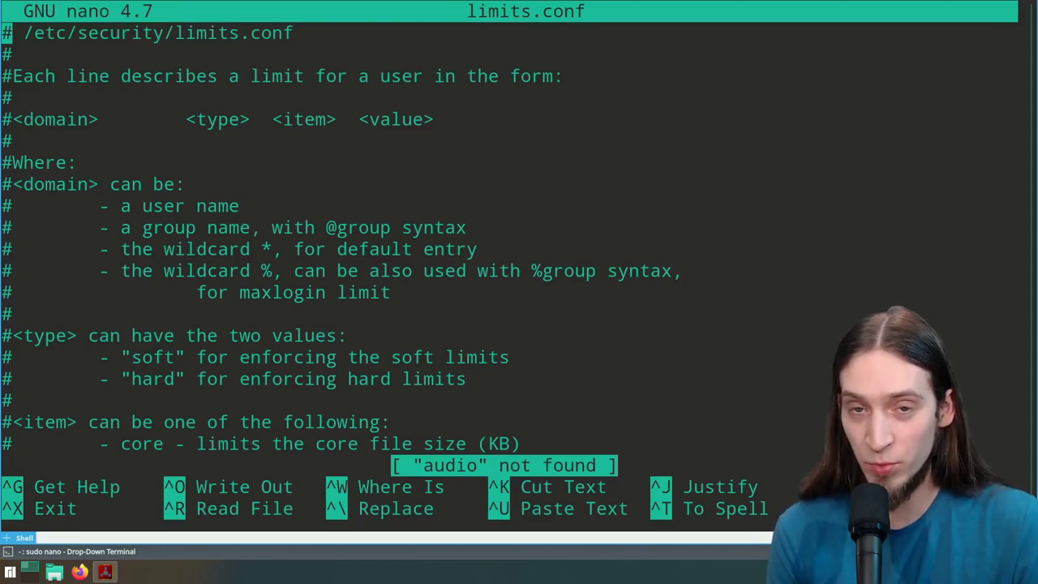
Step: Add the comment line "# audio group" between the last maxlogins example and the "# End of file" line, with blank lines around it
key(Page_Down)
key(Page_Down)
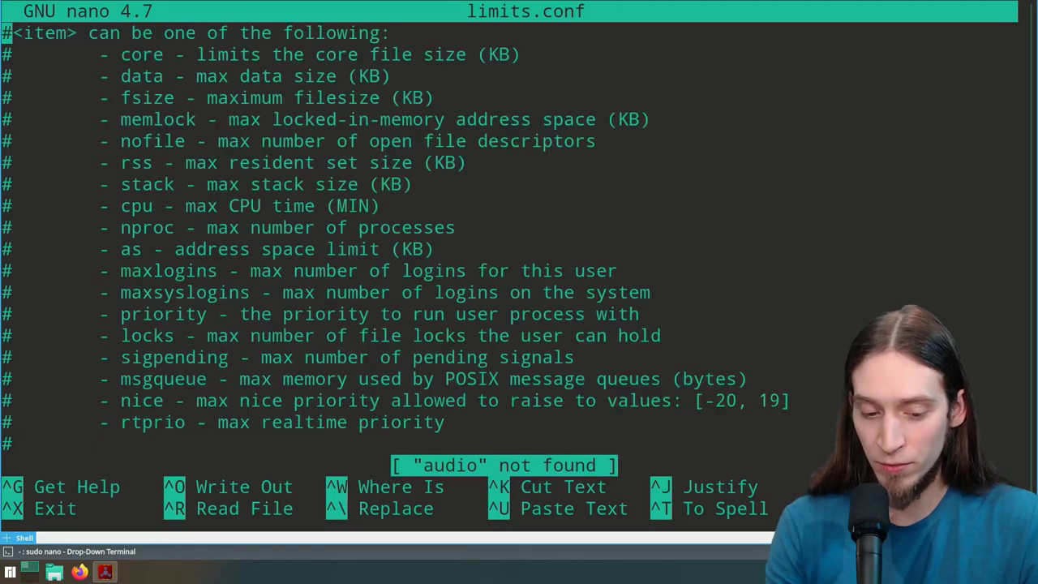
key(Down)
key(Down)
key(Down)
key(Down)
key(Down)
key(Down)
key(Down)
key(Down)
key(Down)
key(Down)
key(Down)
key(Down)
key(Down)
key(Down)
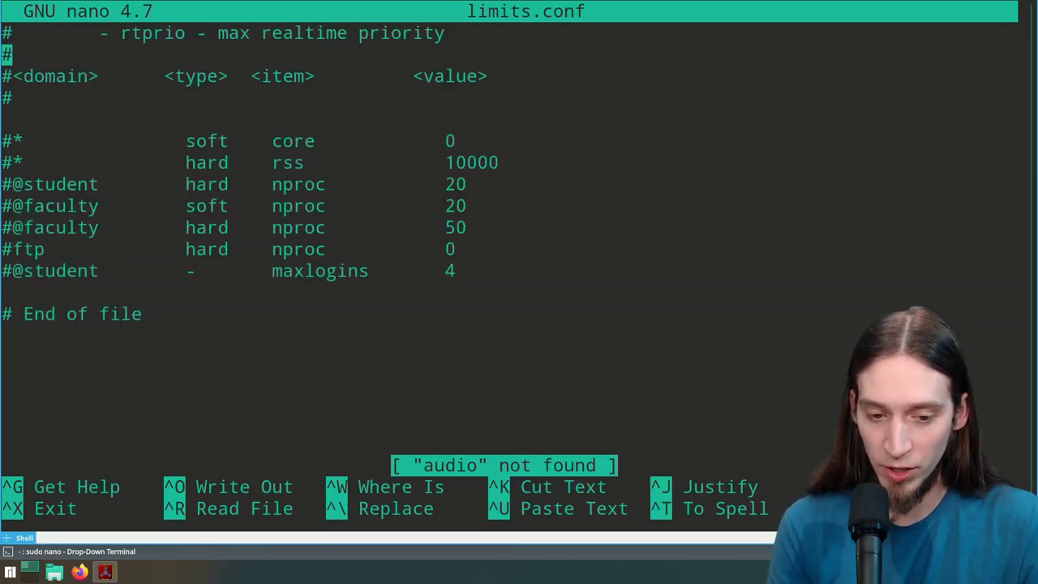
key(Up)
key(Up)
key(Return)
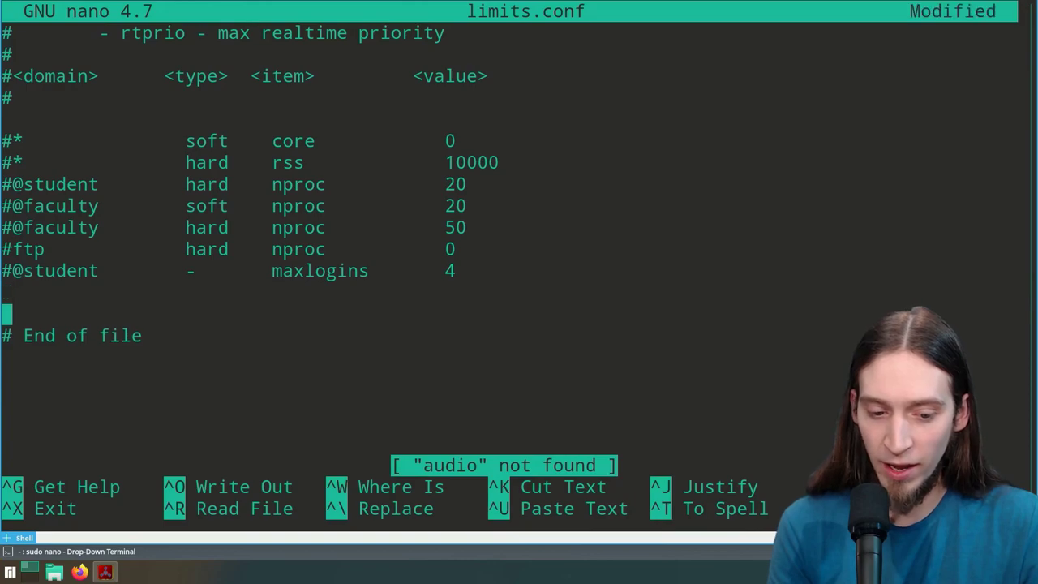
key(Return)
key(Up)
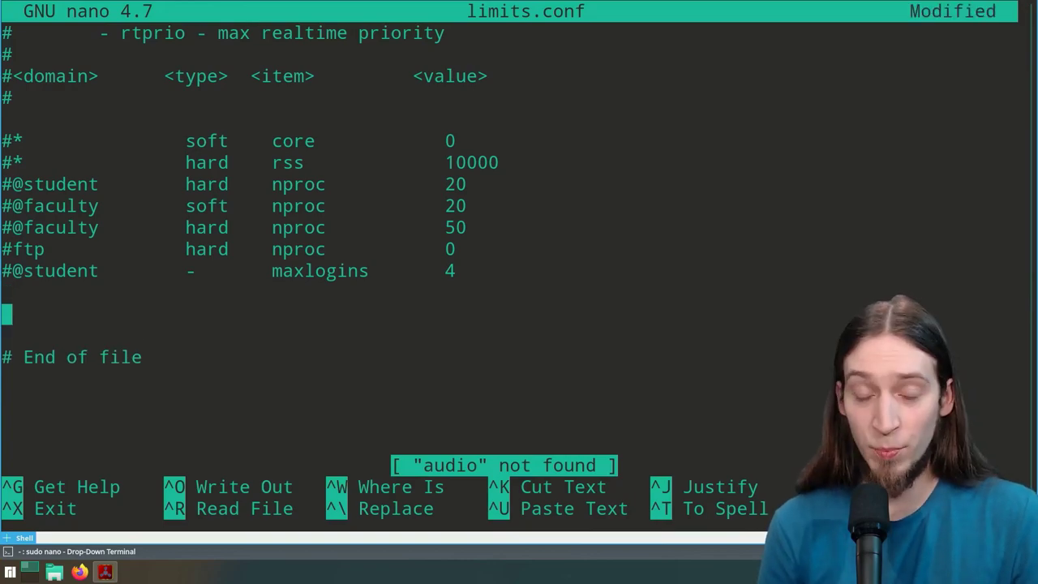
text(# )
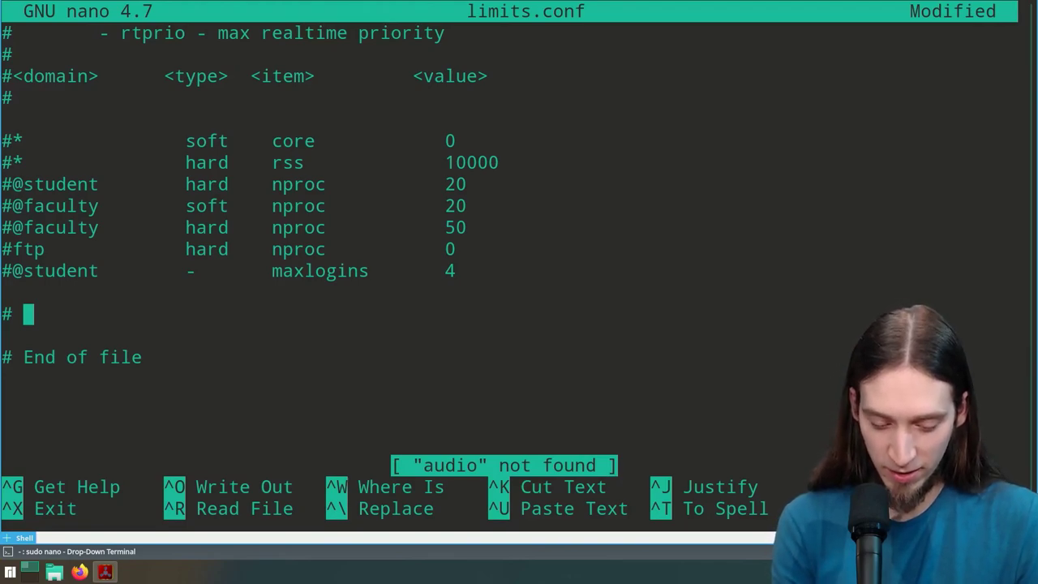
text(audio group)
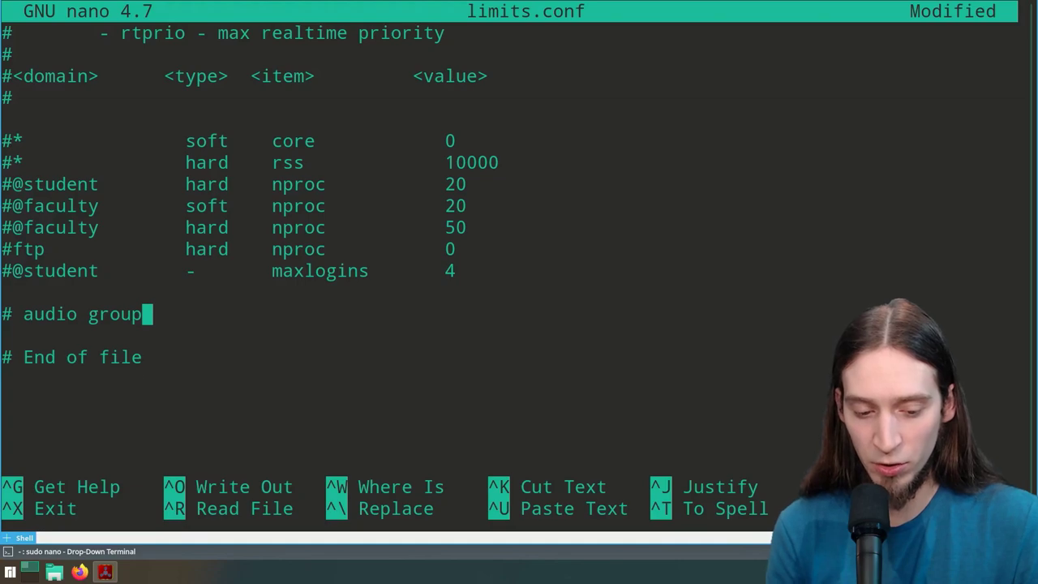
key(Return)
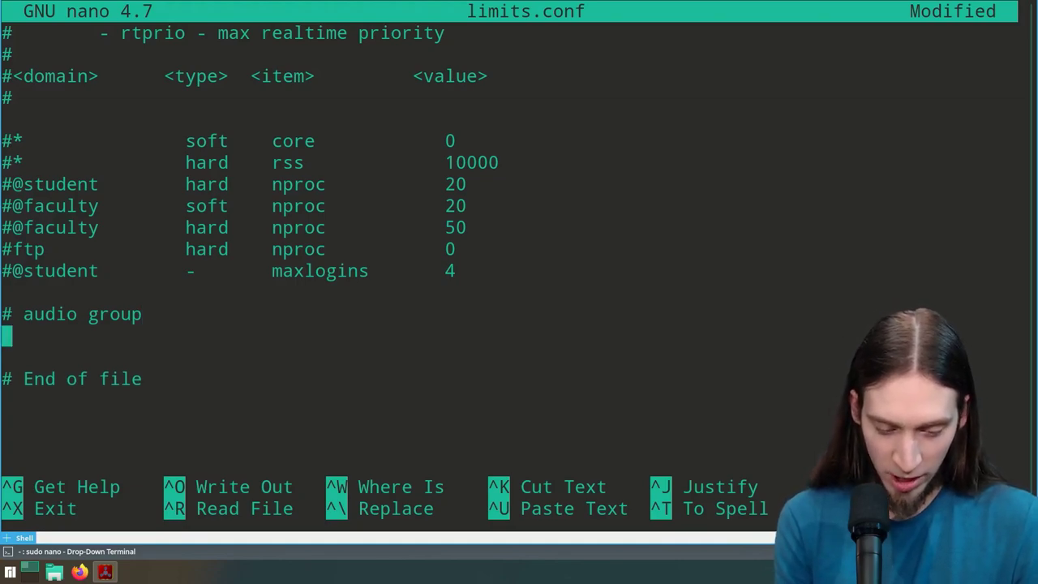
text(@audio)
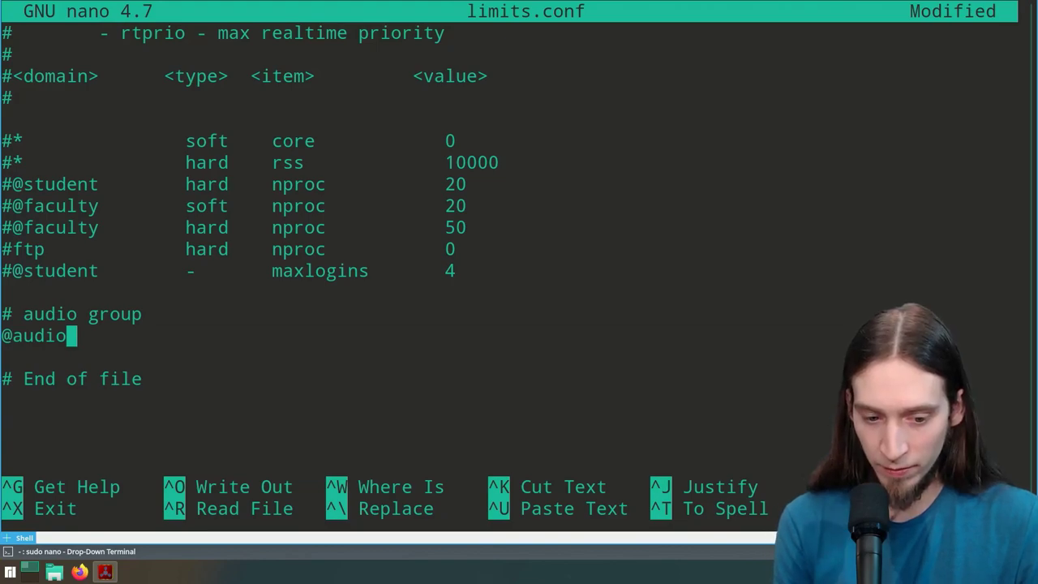
key(Tab)
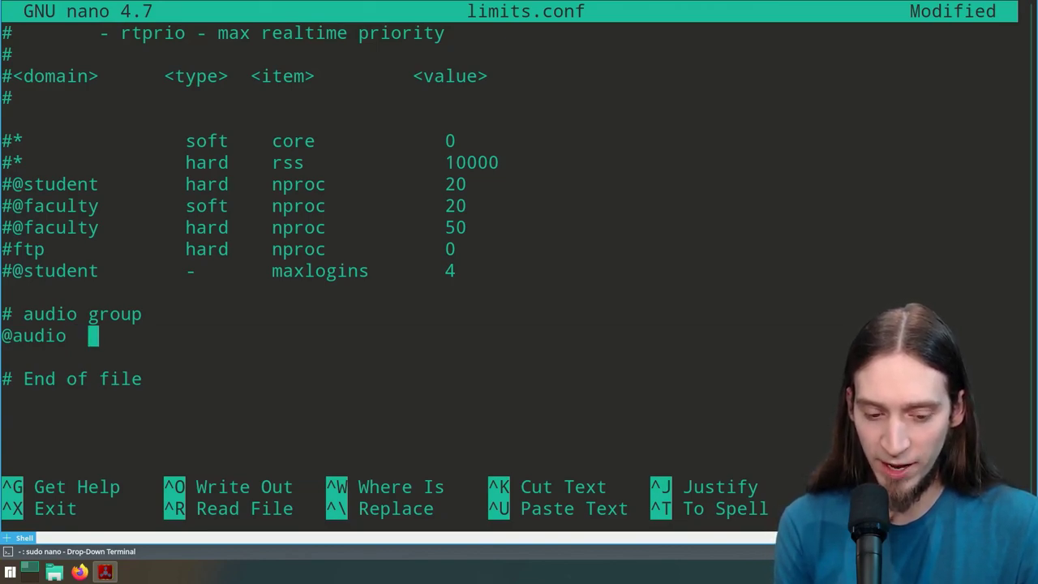
text(-)
key(BackSpace)
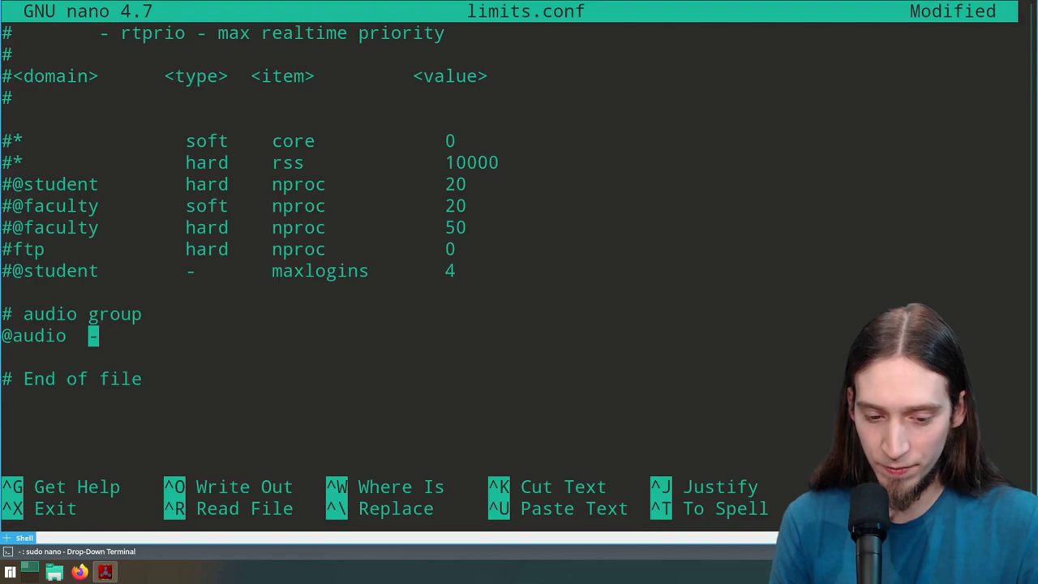
key(Tab)
text(-)
key(BackSpace)
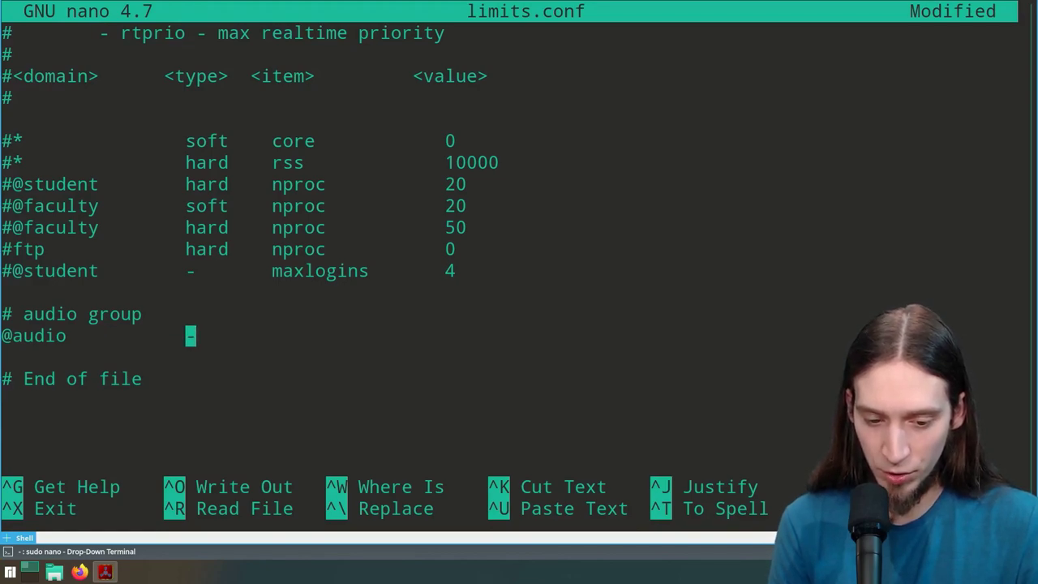
text(-)
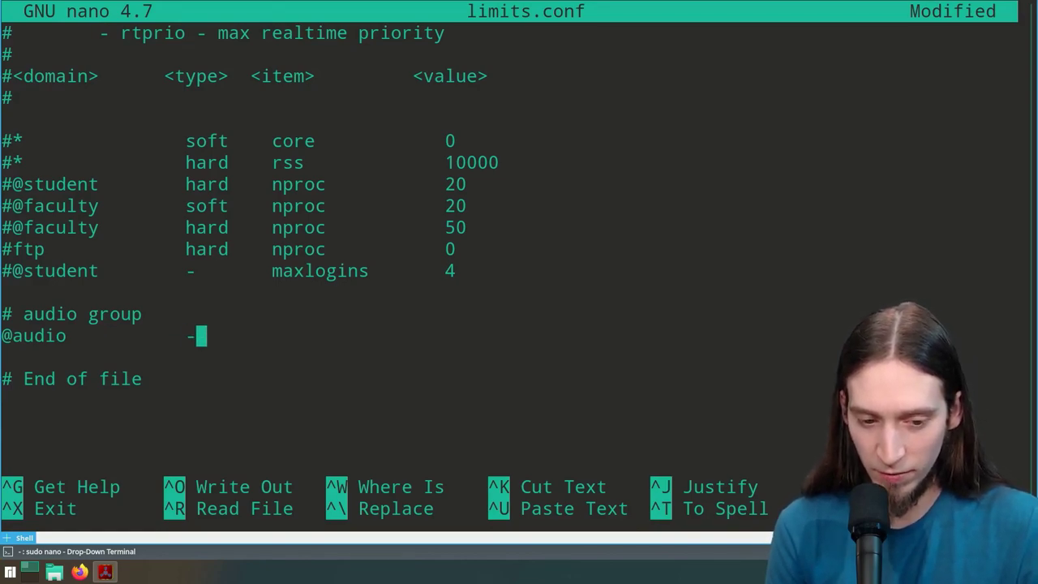
key(Tab)
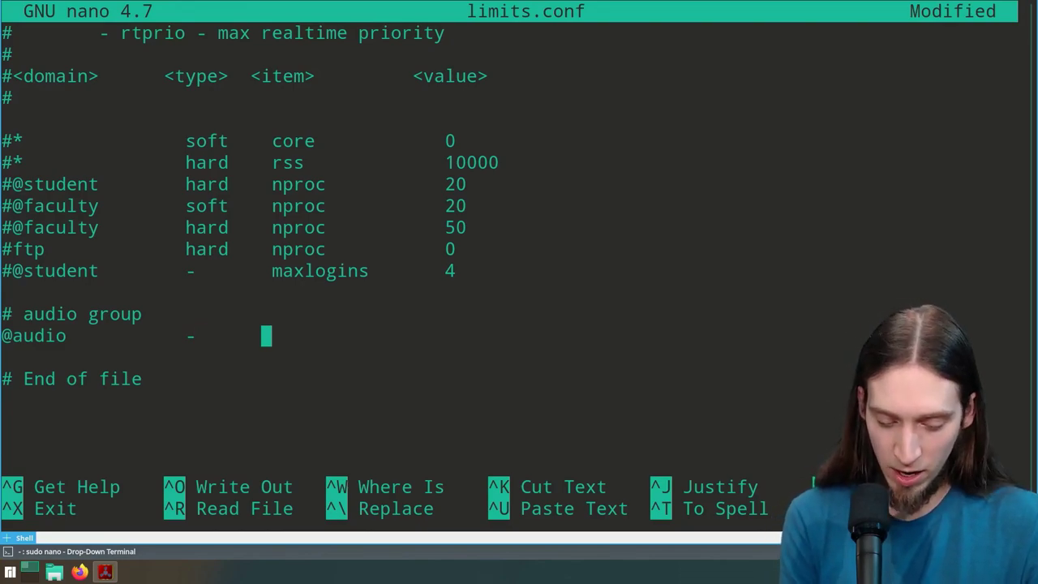
text(rtprio)
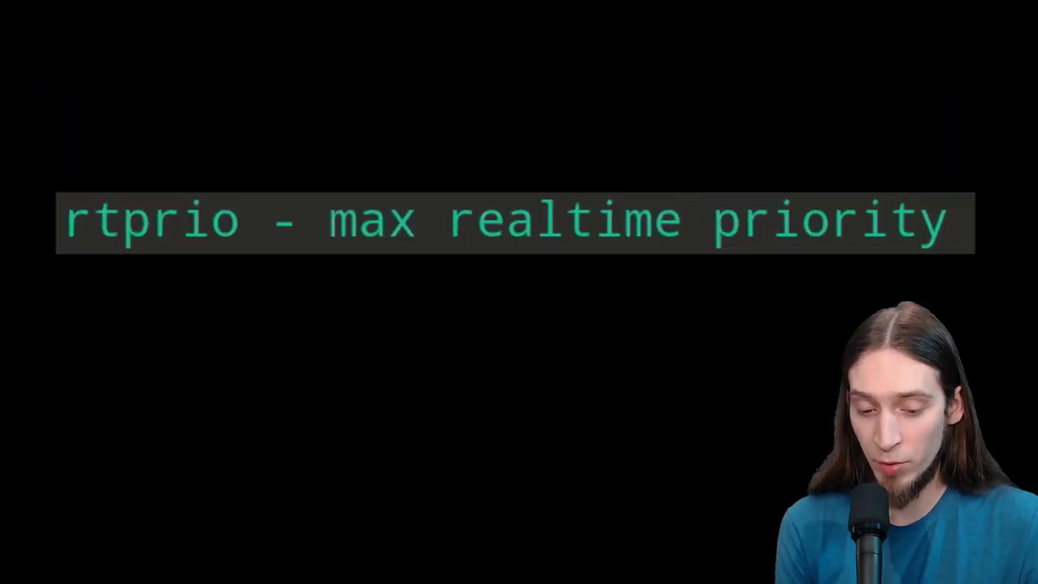
key(Tab)
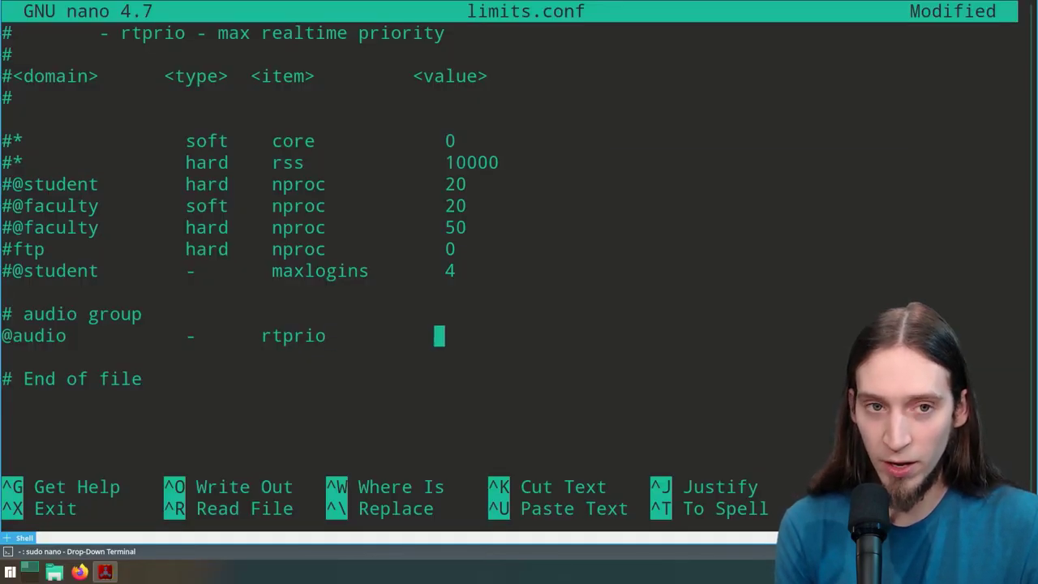
text(95)
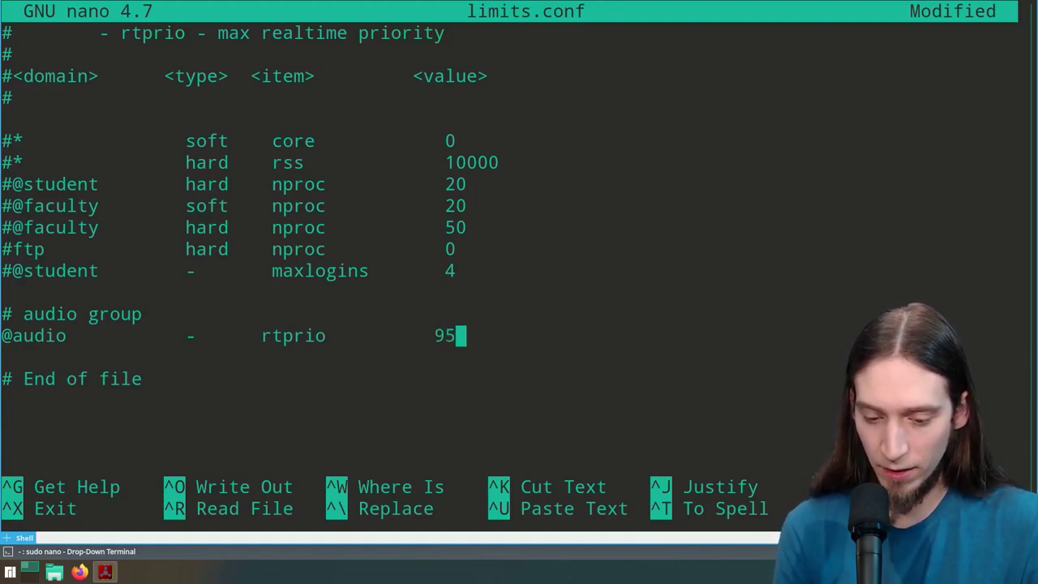
key(Return)
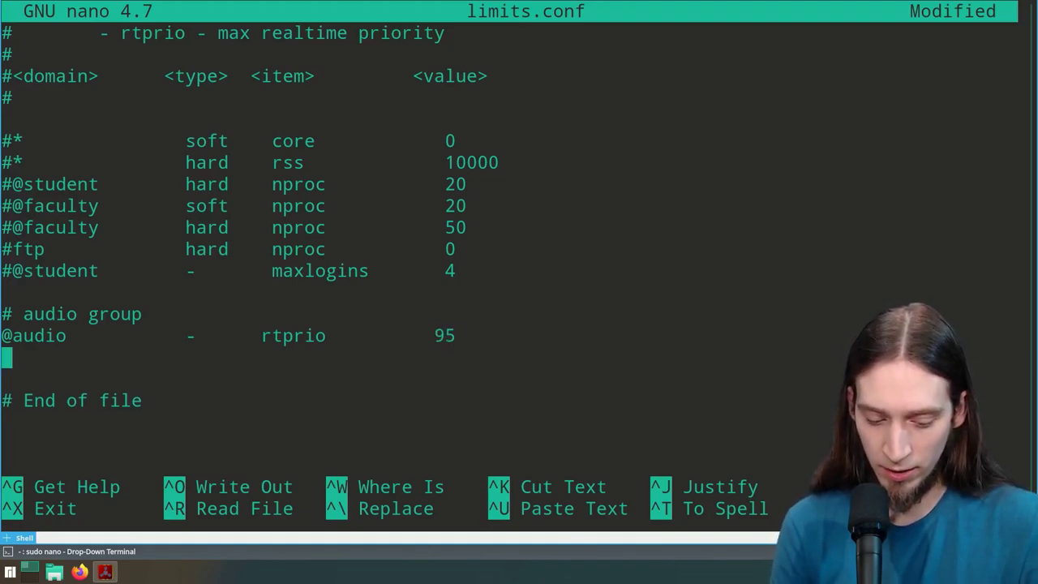
text(@)
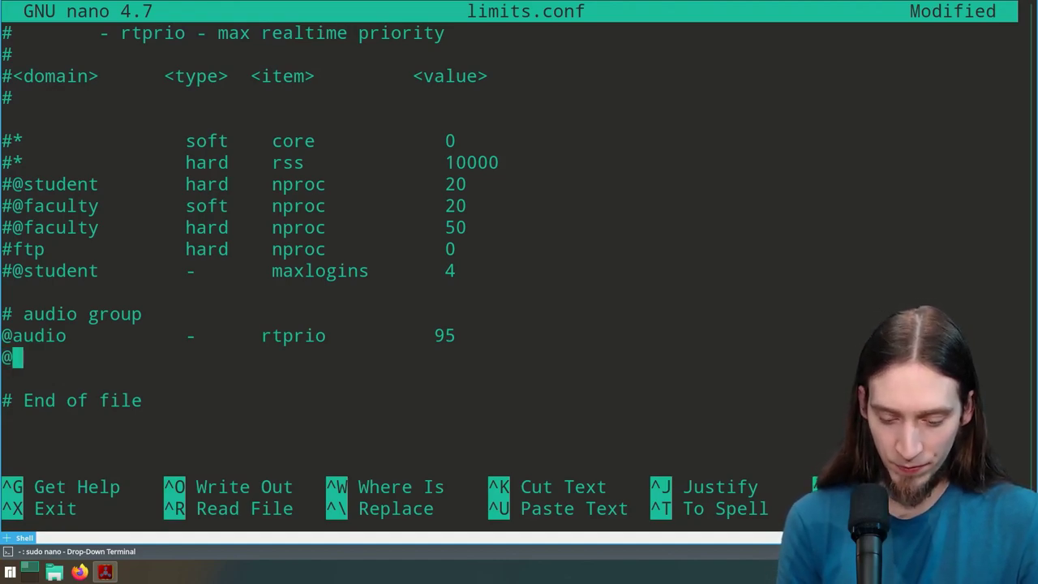
text(audio)
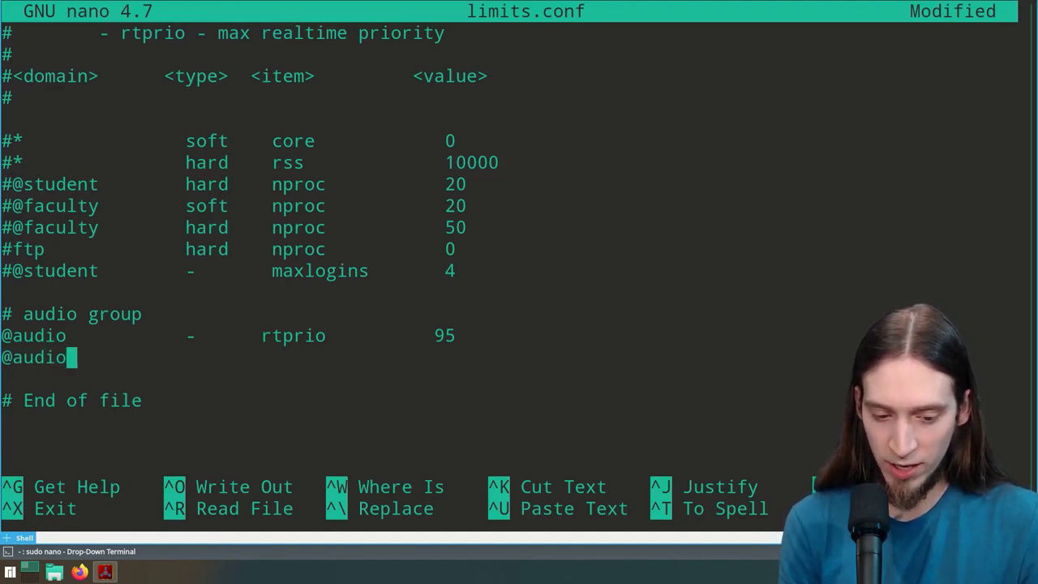
key(Tab)
key(Tab)
text(-)
key(Tab)
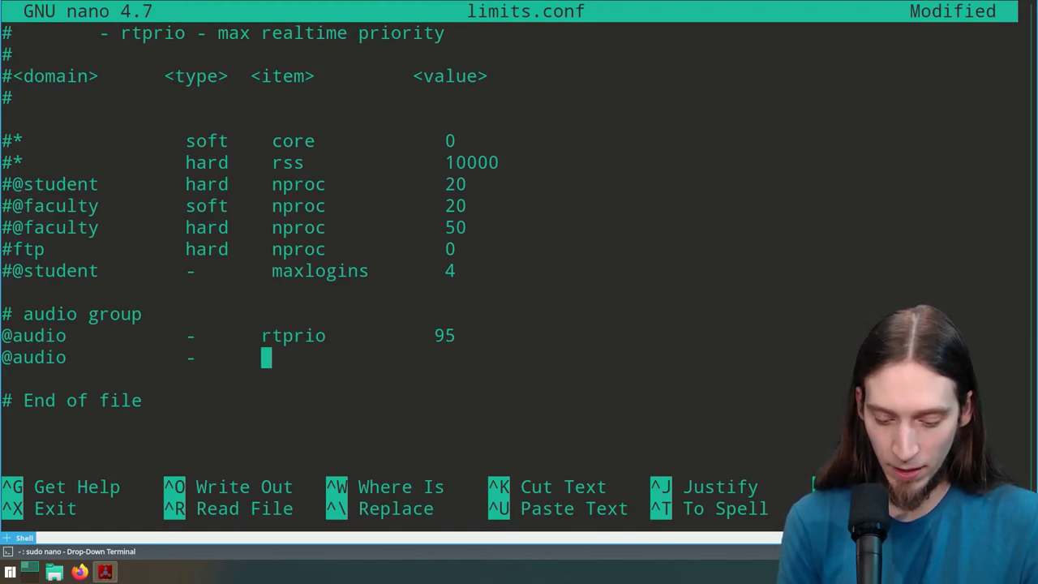
text(memlock)
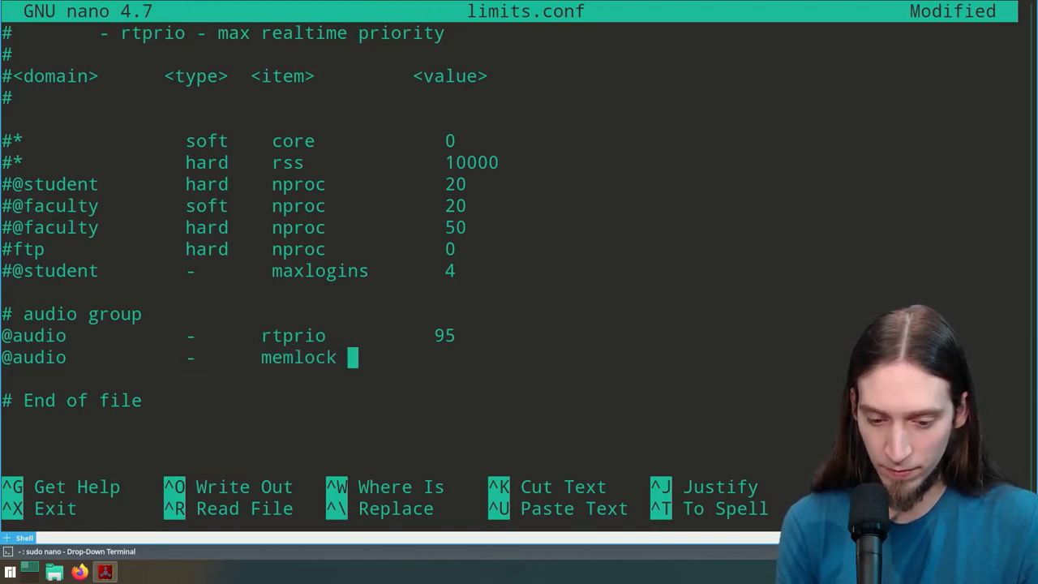
key(Tab)
text(unlimite)
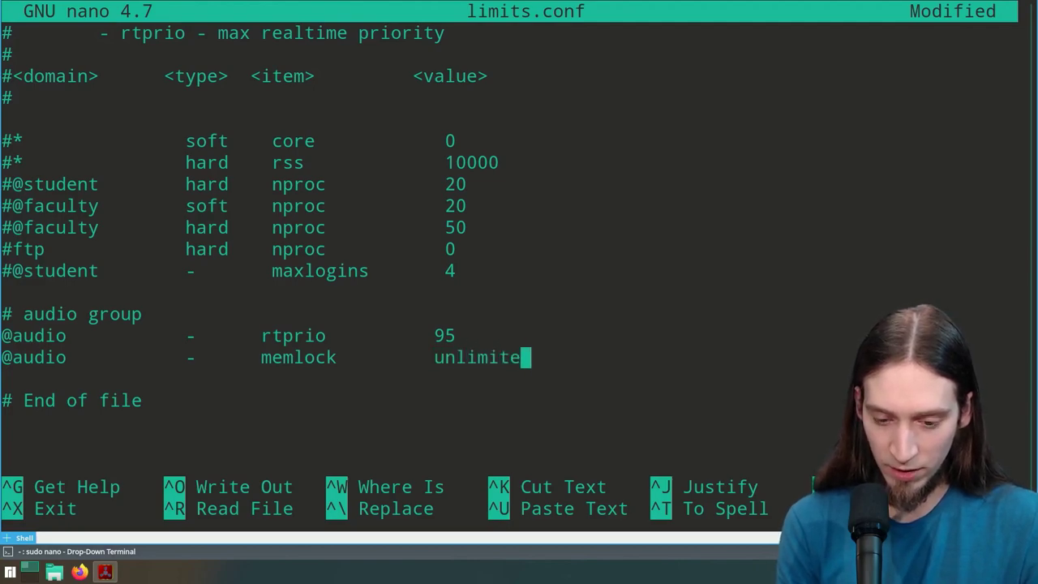
text(d)
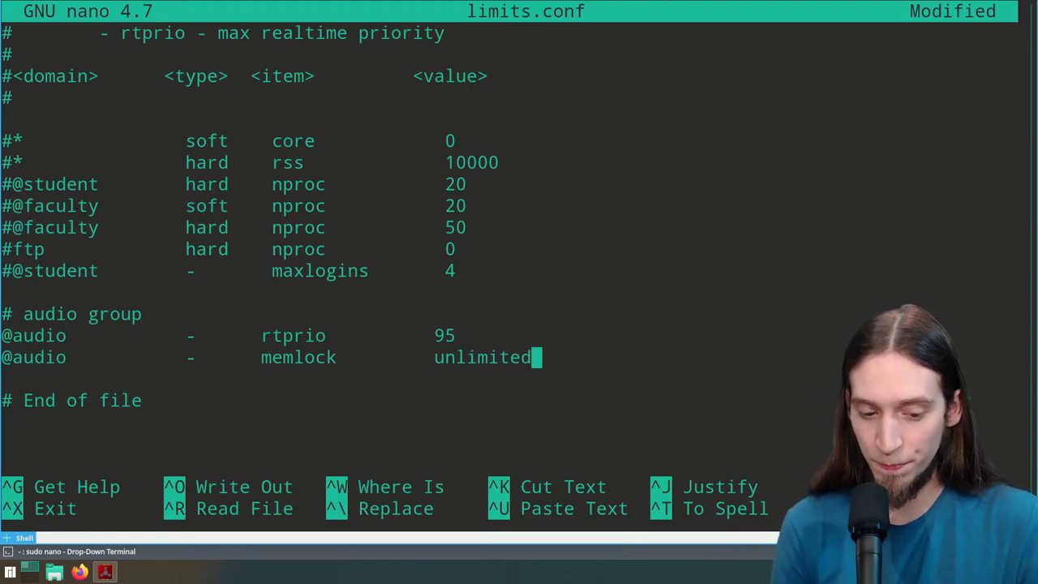
drag(2, 335, 585, 357)
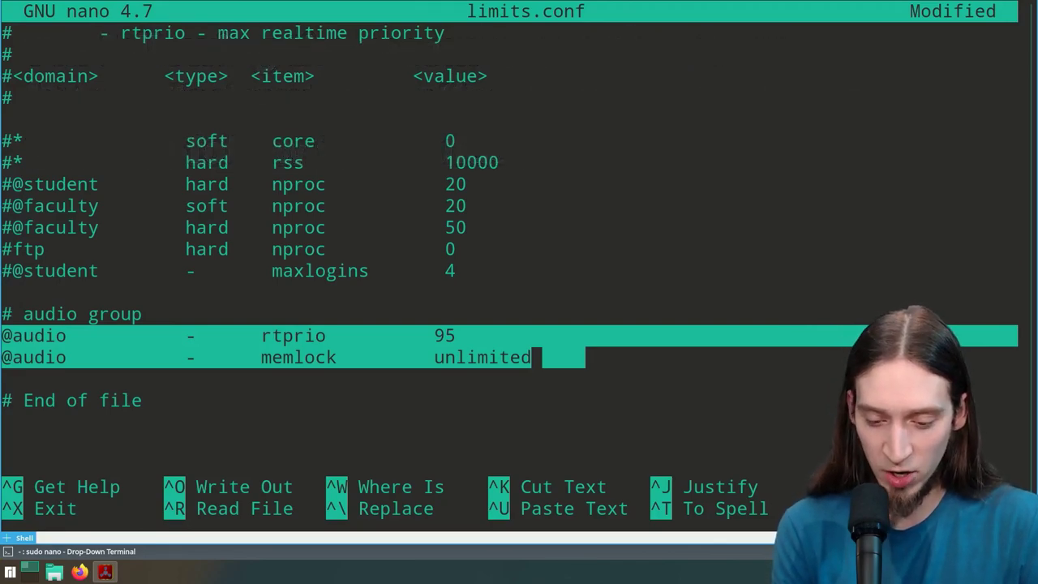
key(ctrl+o)
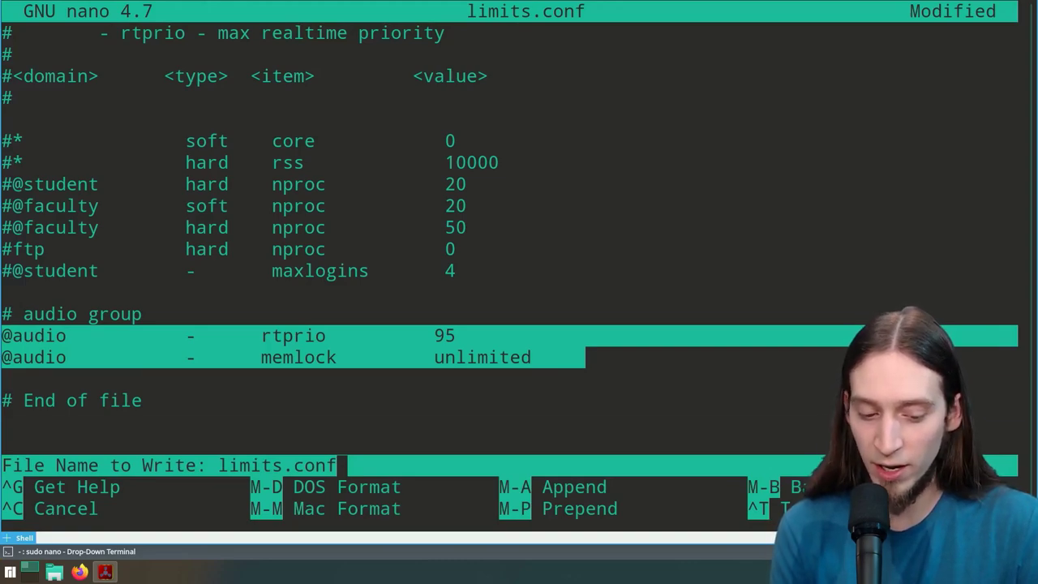
key(Return)
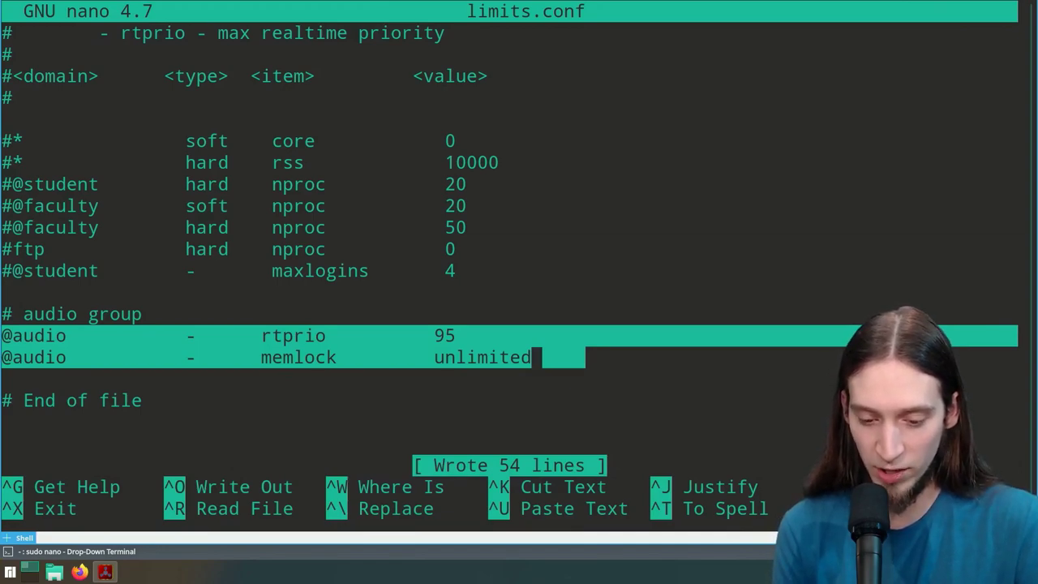
key(ctrl+x)
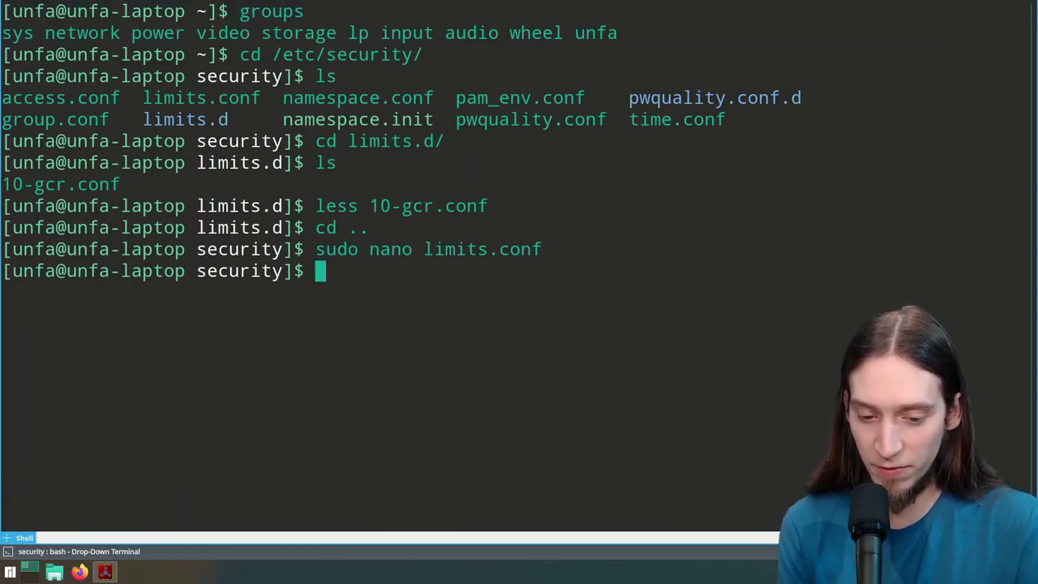
Step: View limits.conf with less, check the audio group entries near the end of the file, and quit the viewer
text(les)
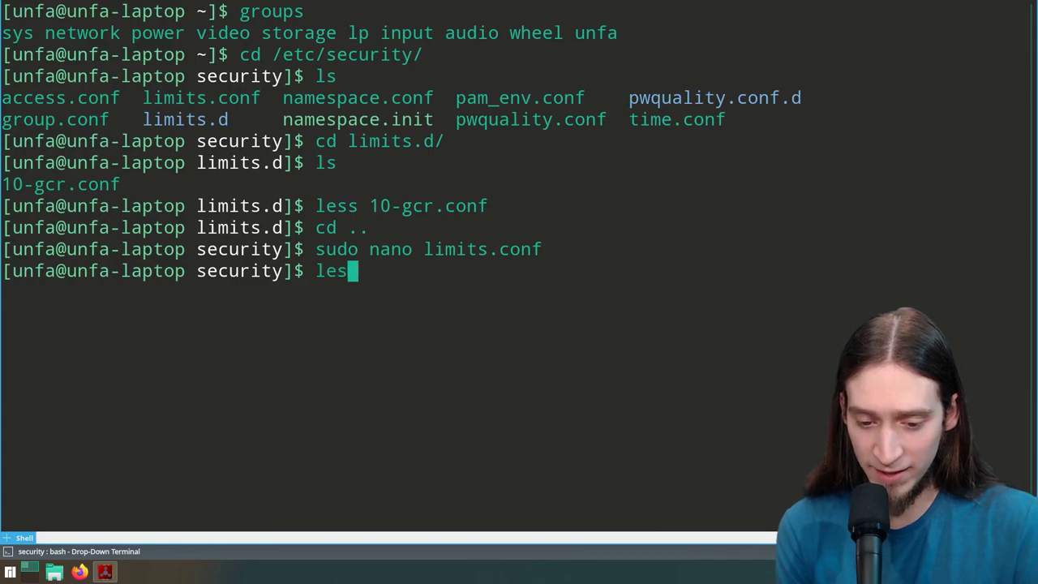
text(s lim)
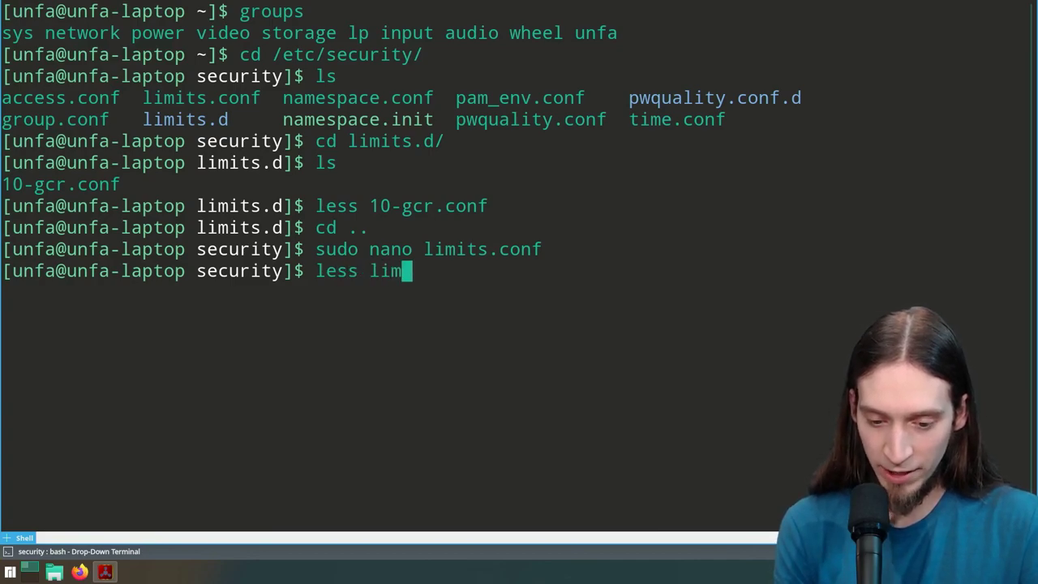
key(Tab)
text(conf)
key(Return)
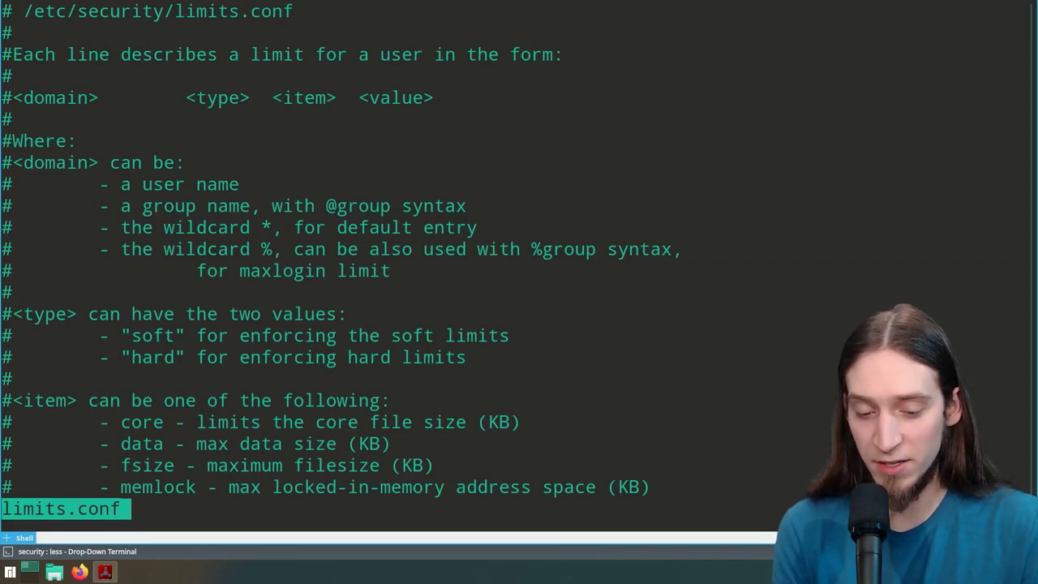
key(space)
key(space)
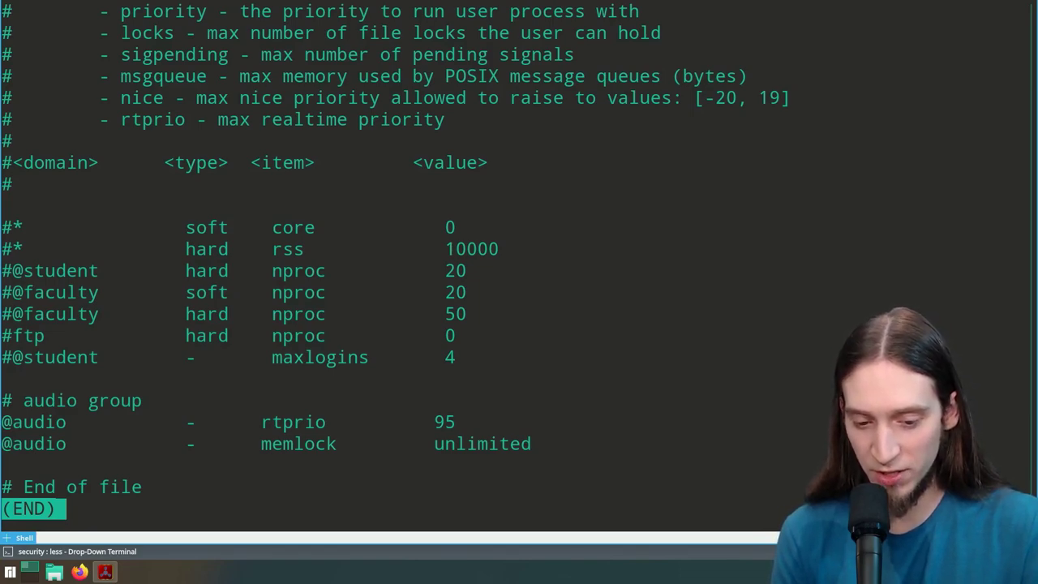
key(q)
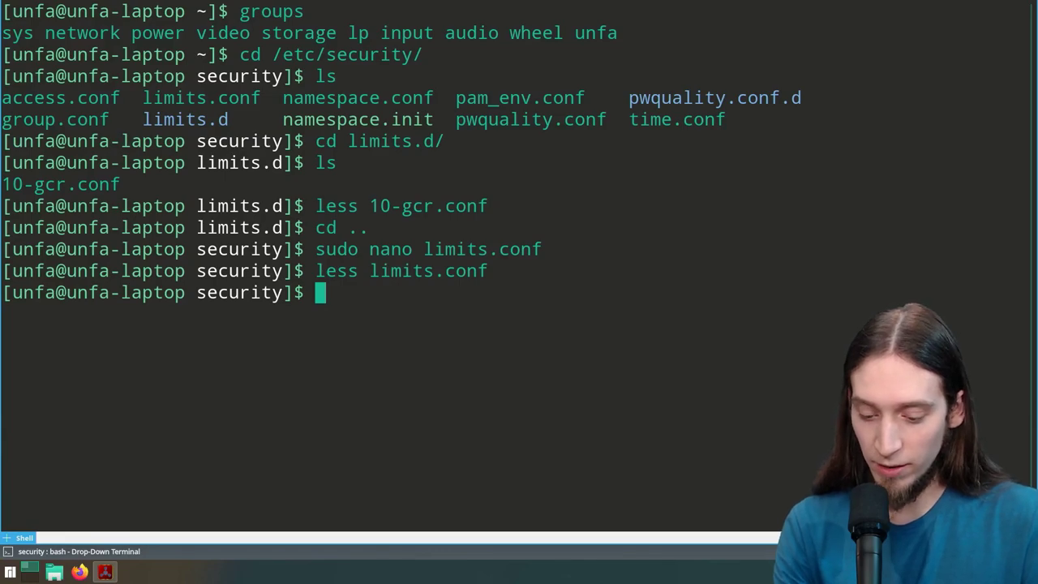
Step: Close Cadence, log out of the desktop session and log back in with the account password
key(F12)
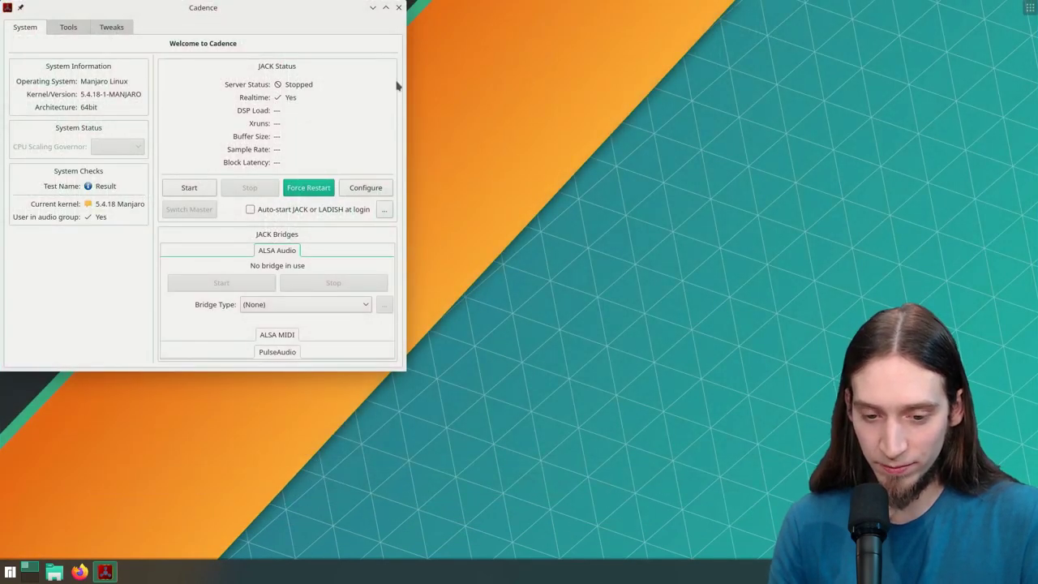
click(398, 7)
click(10, 571)
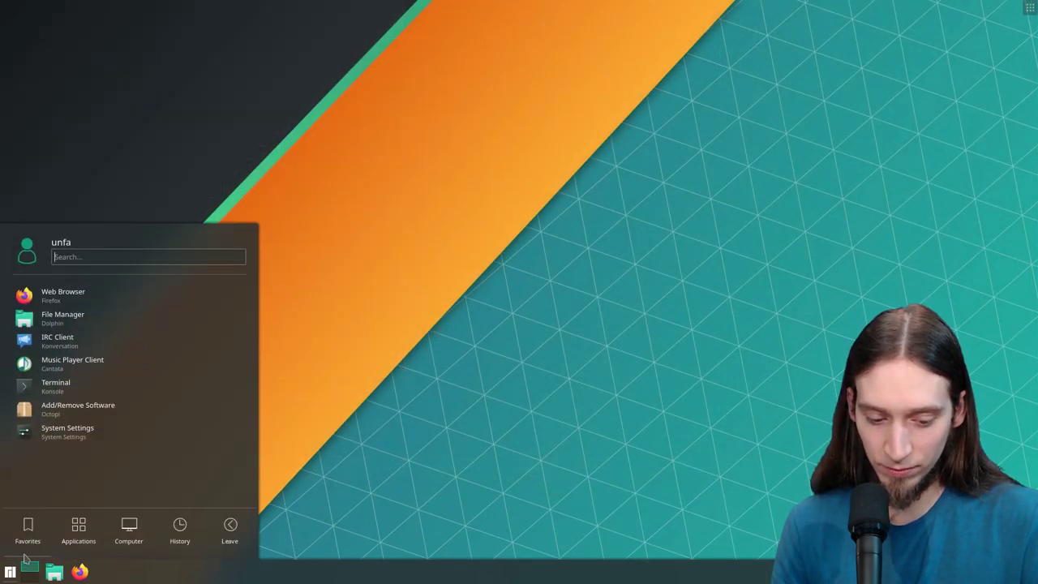
click(229, 528)
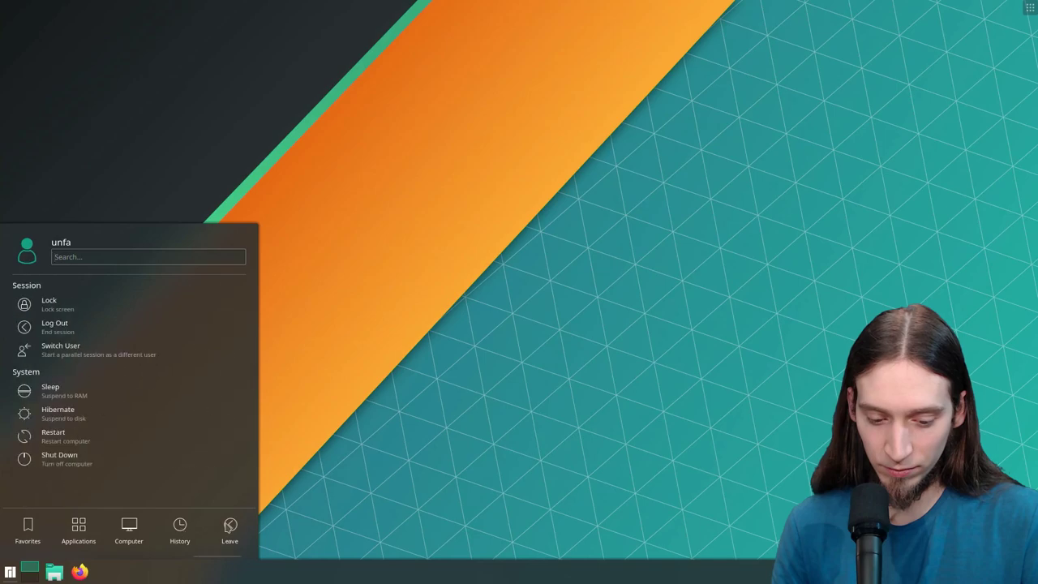
click(86, 329)
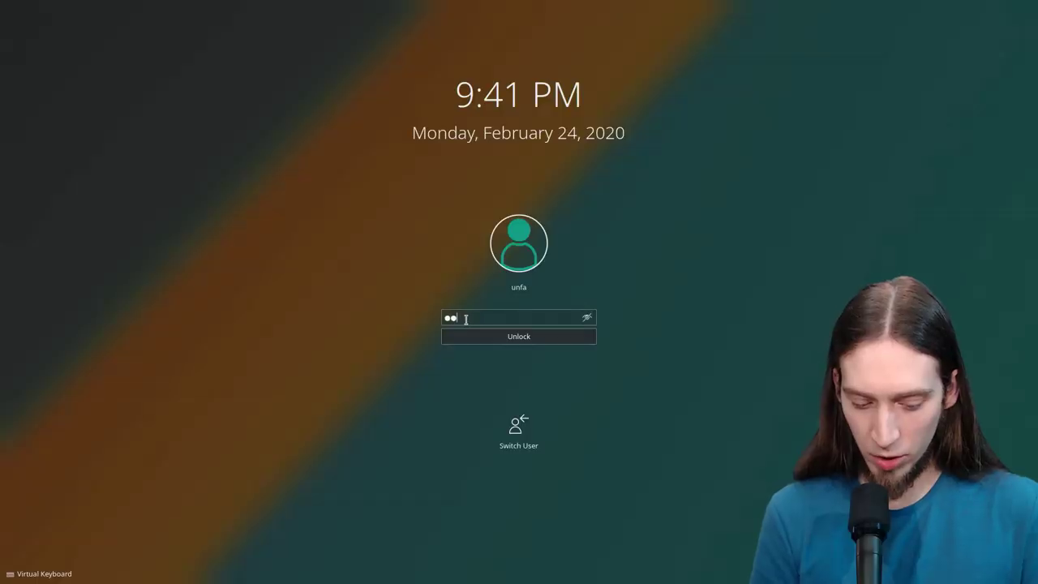
key(Return)
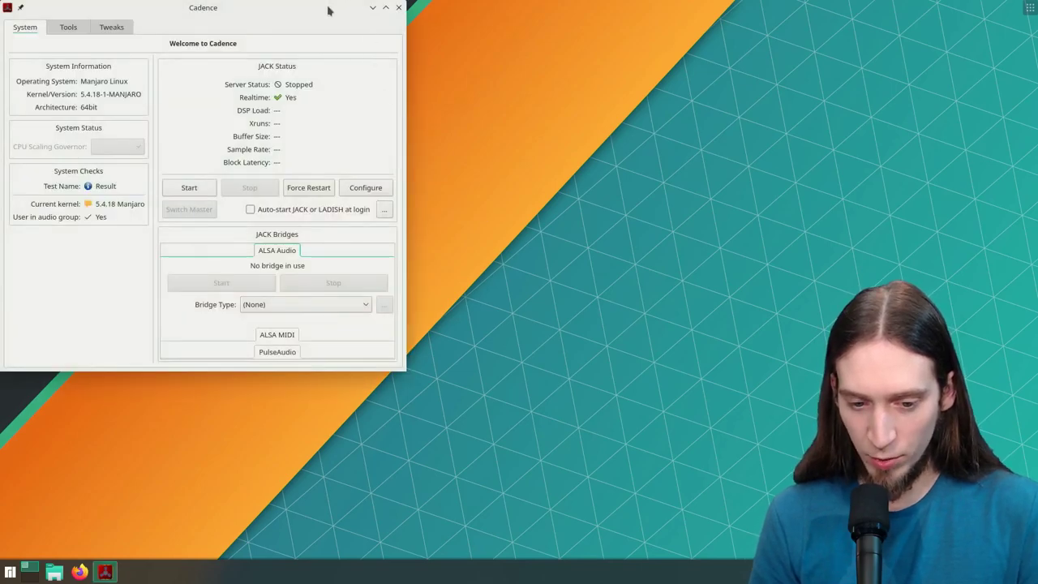
Step: Start the JACK server in Cadence
click(189, 187)
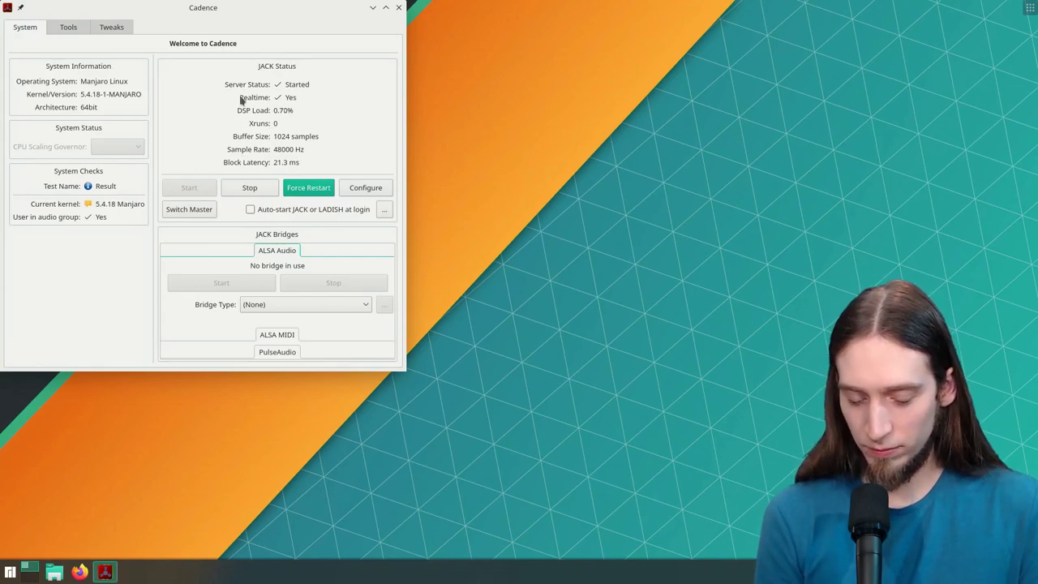
Step: Switch to the drop-down terminal and try to create the audio group with sudo groupadd audio, entering the sudo password
key(F12)
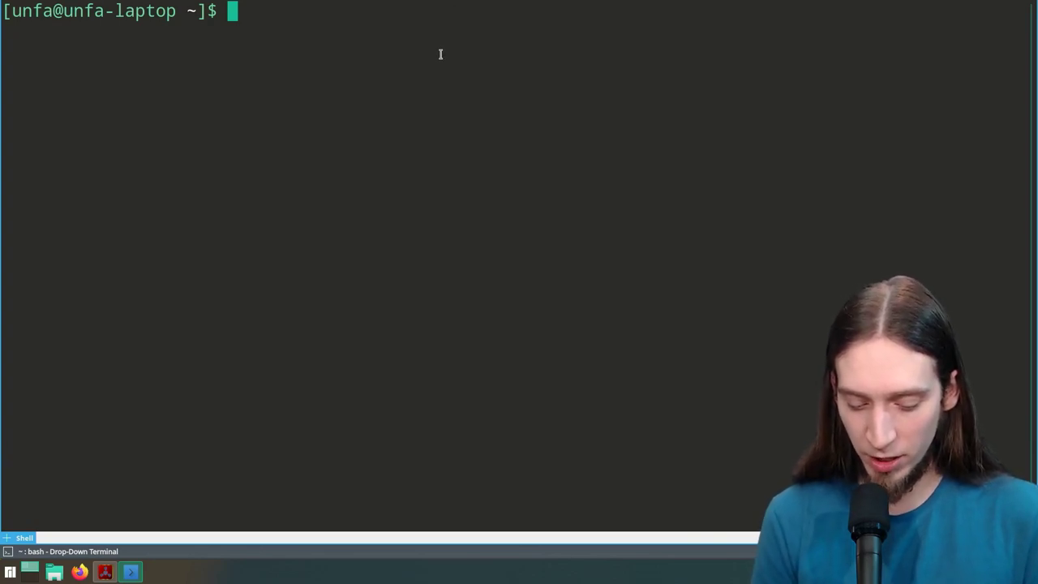
text(sudo groupadd)
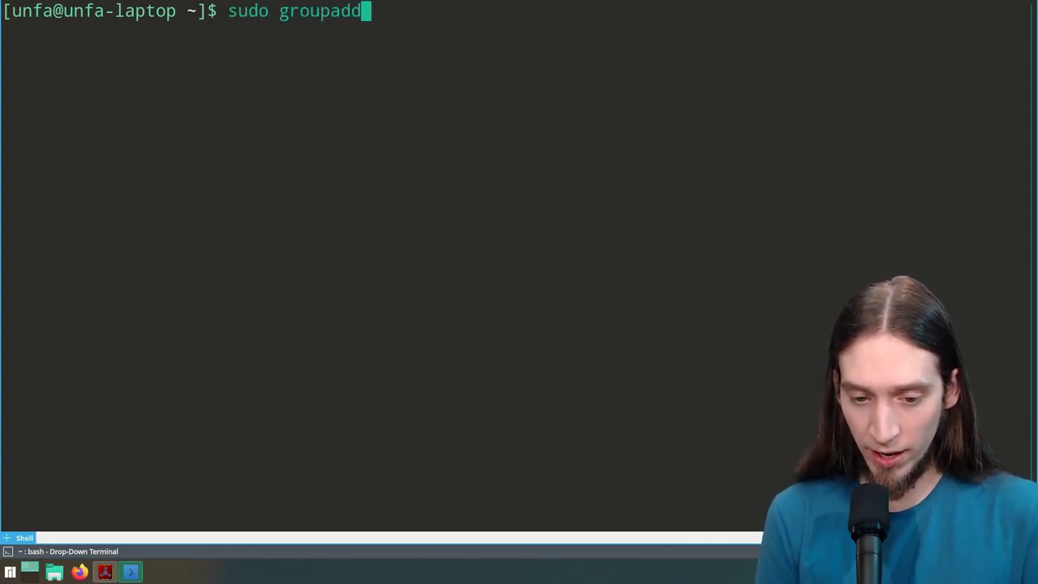
text( audio)
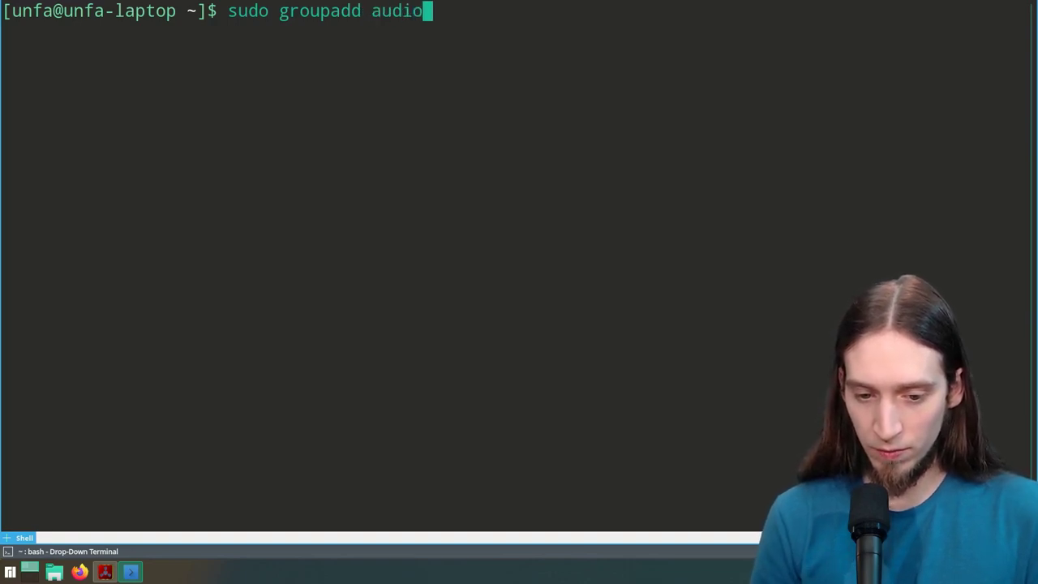
key(Return)
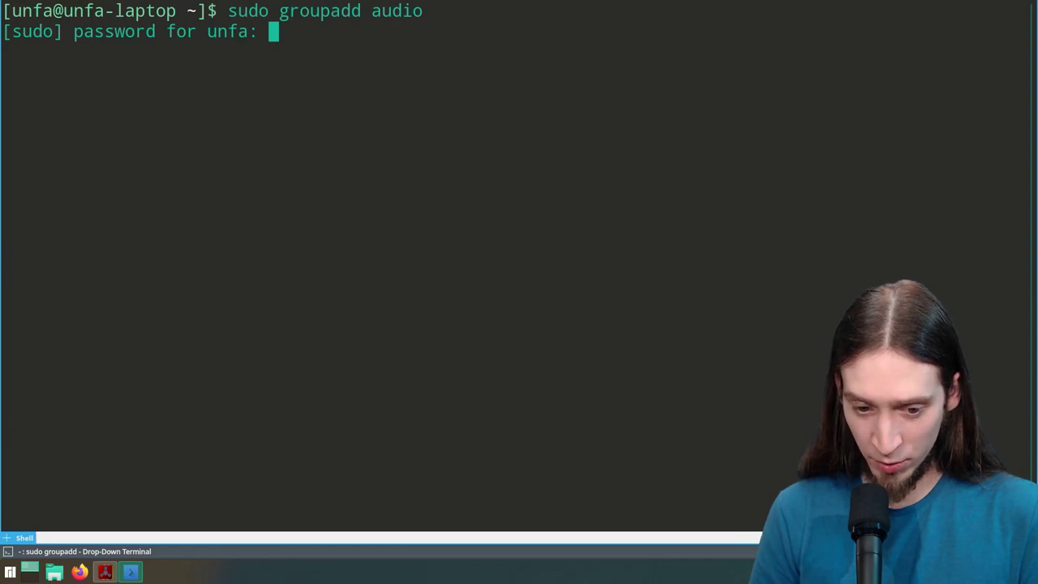
key(Return)
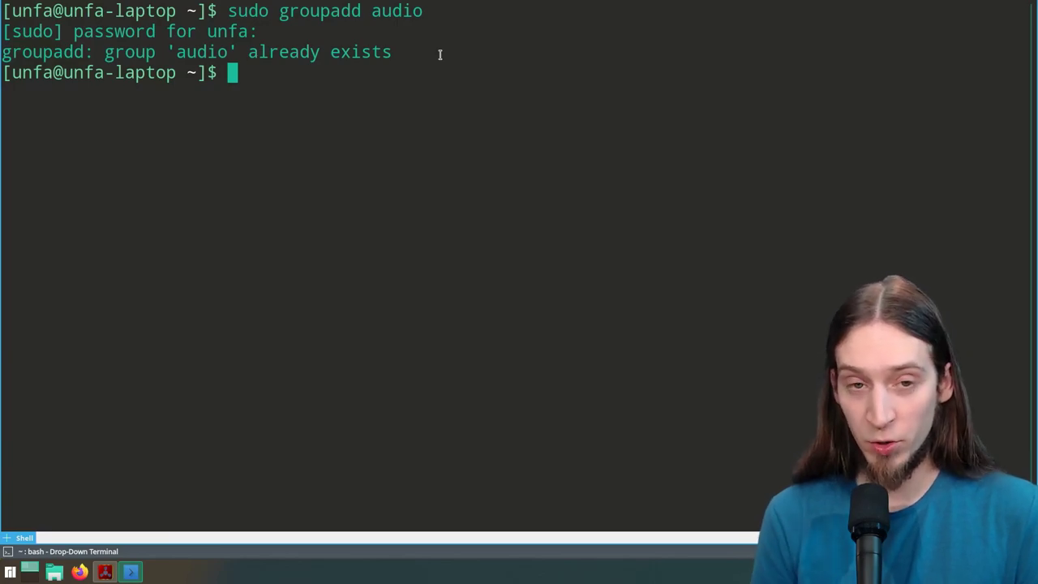
key(Up)
key(Left)
key(Left)
key(Left)
key(Left)
key(Left)
key(Left)
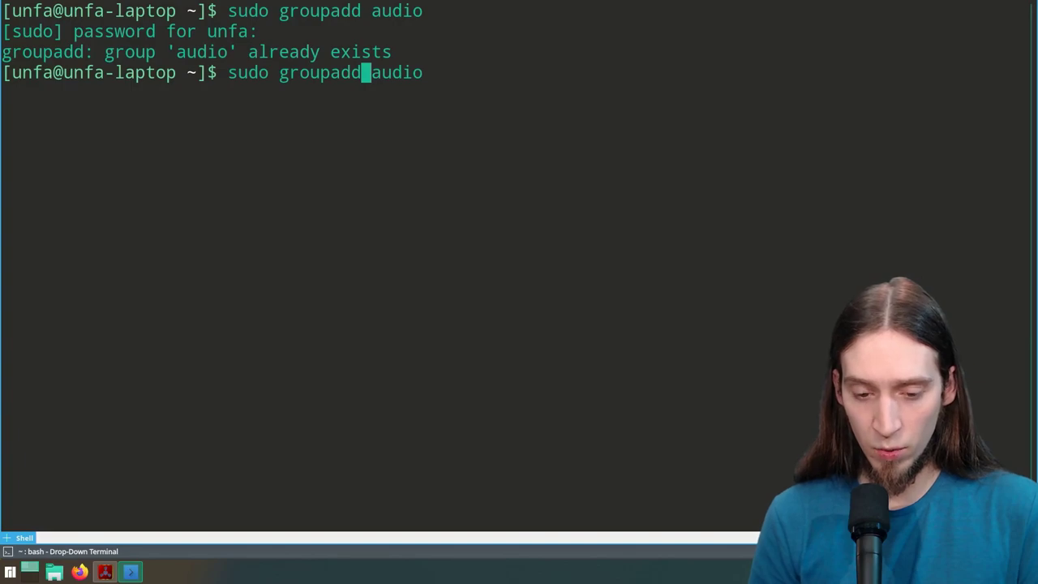
key(ctrl+c)
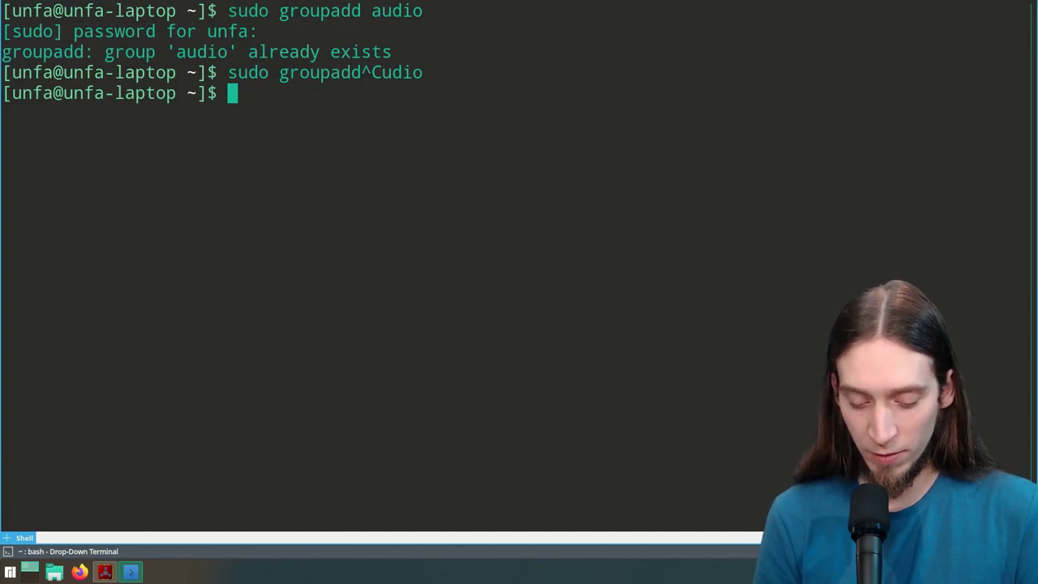
Step: Try to append the current user to the audio group with usermod -a -G audio $USER
text(usermod)
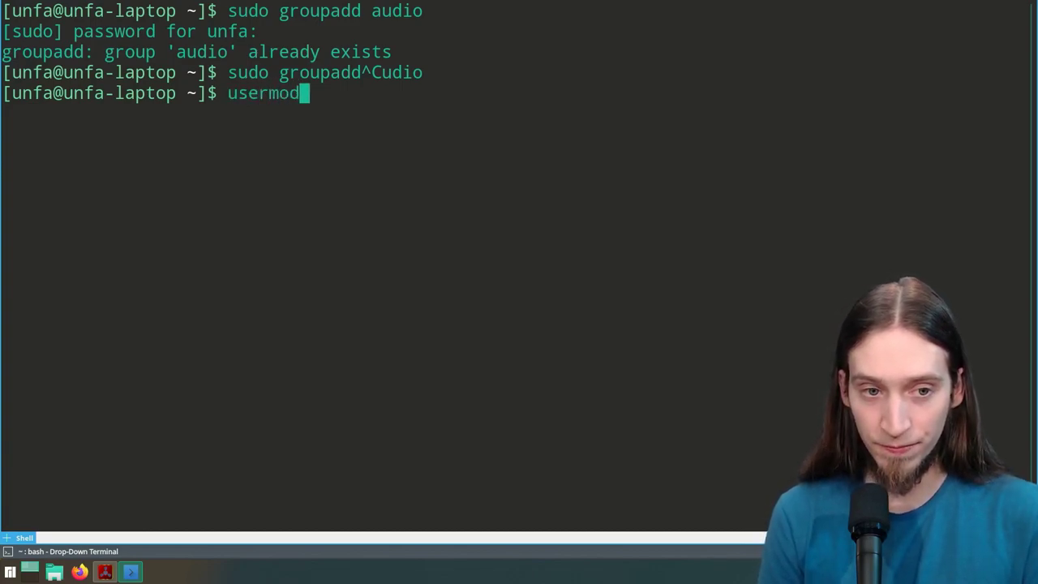
text( -a -)
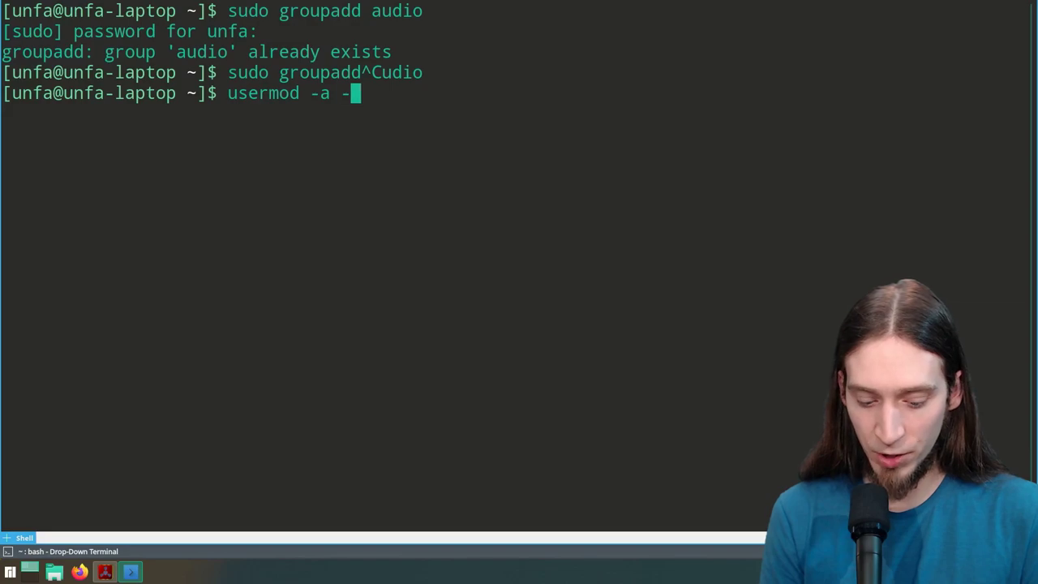
text(G)
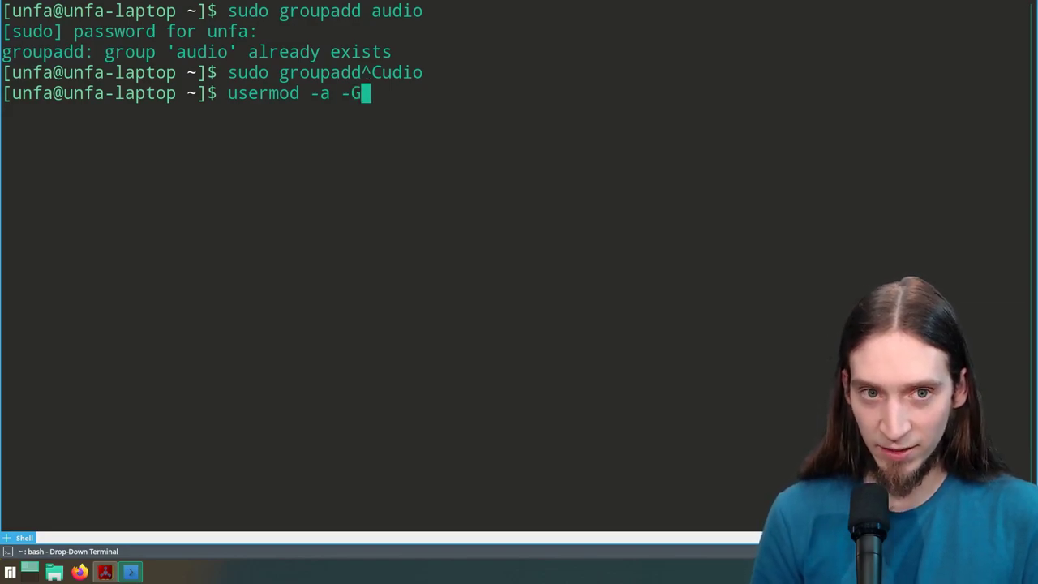
text( audio )
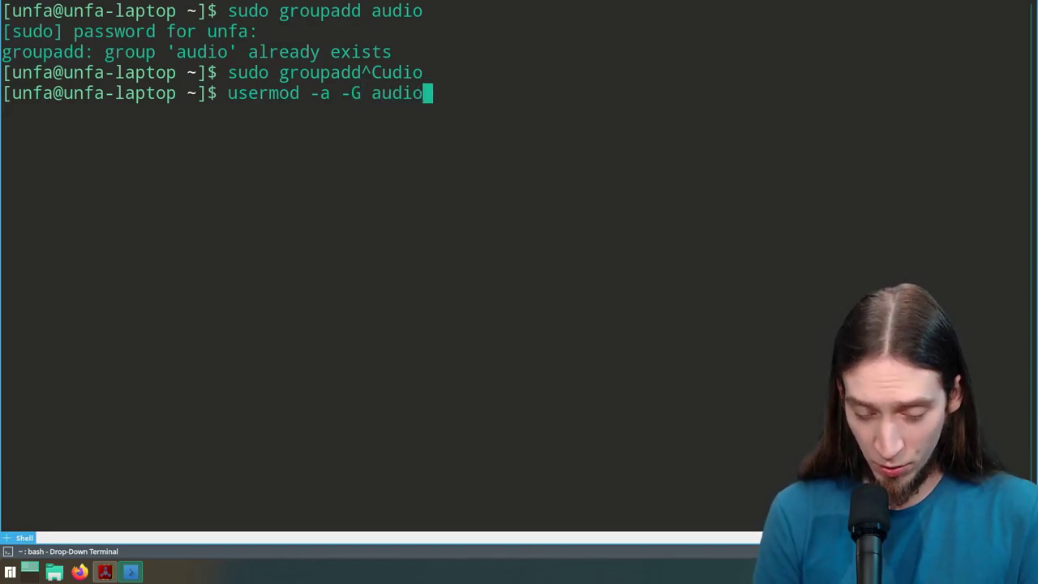
text(unfa)
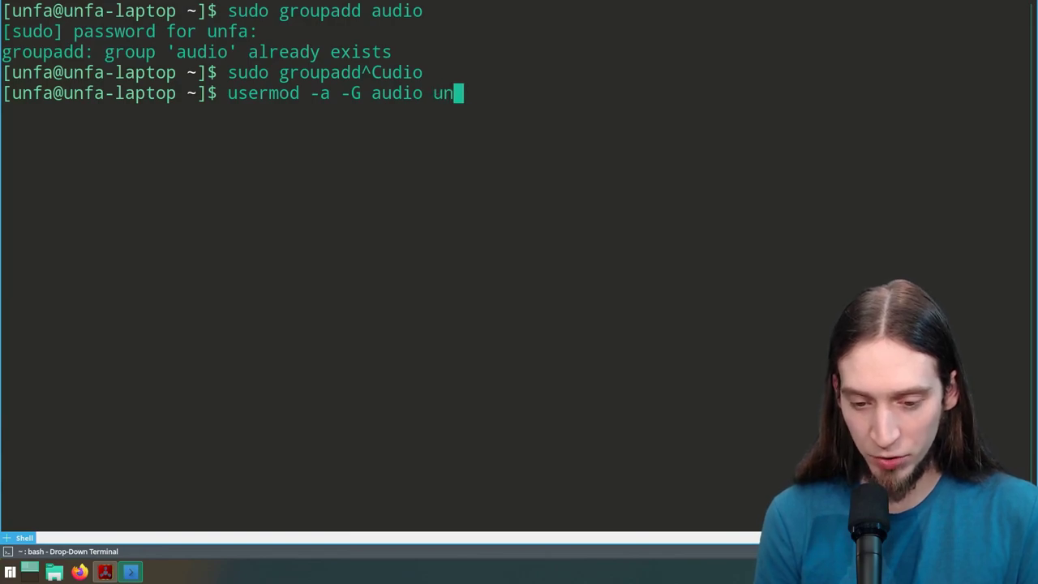
key(BackSpace)
key(BackSpace)
key(BackSpace)
key(BackSpace)
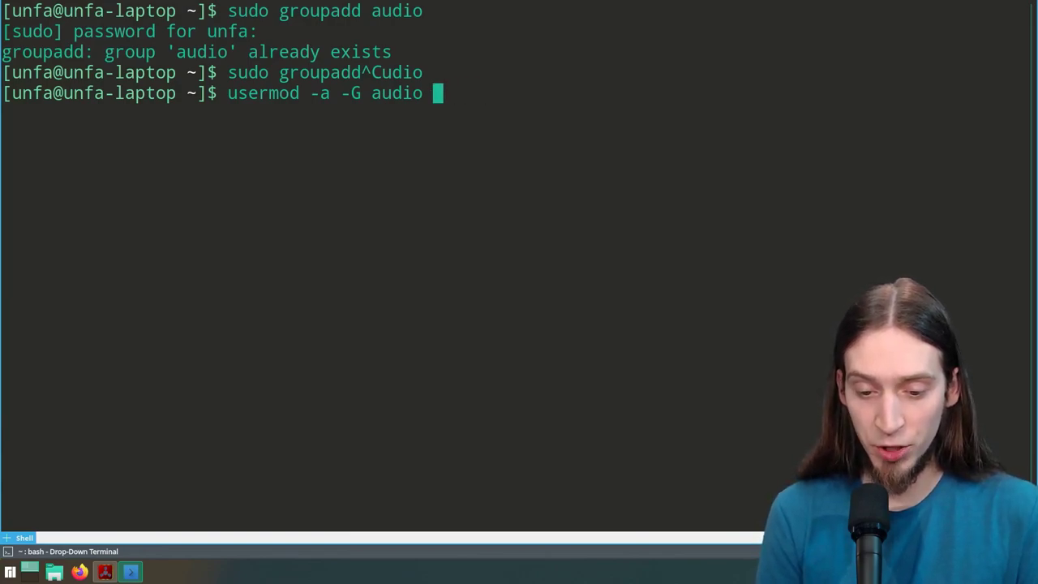
text($)
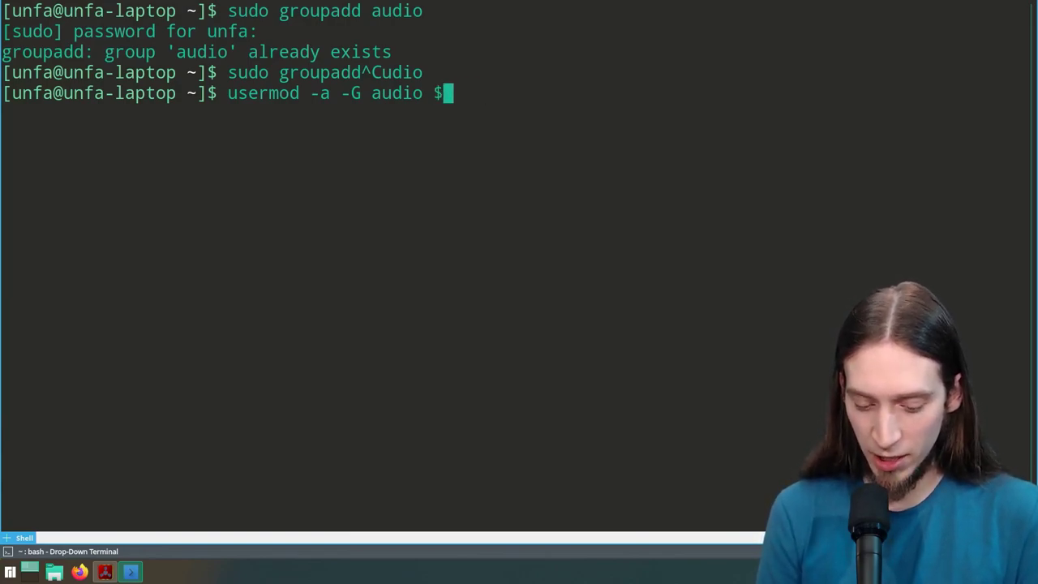
text(USER)
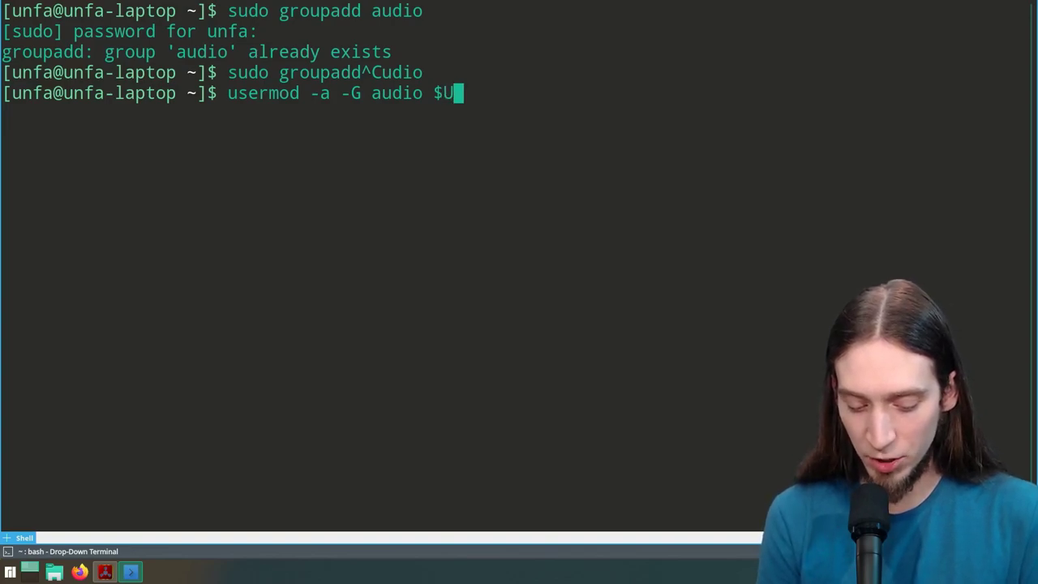
key(Left)
key(Left)
key(Left)
key(Left)
key(Left)
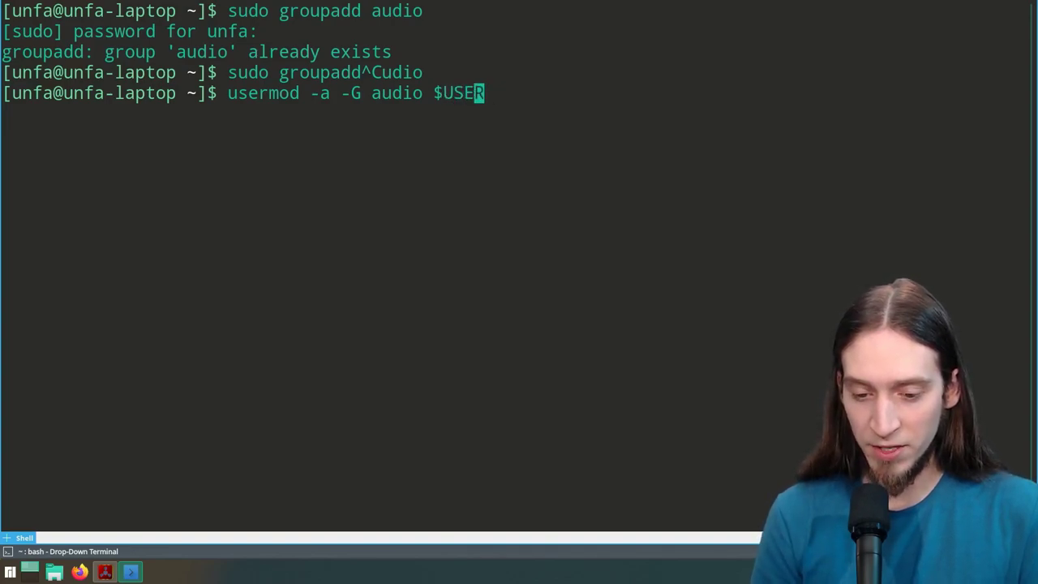
key(Right)
key(Right)
key(Right)
key(Right)
key(Right)
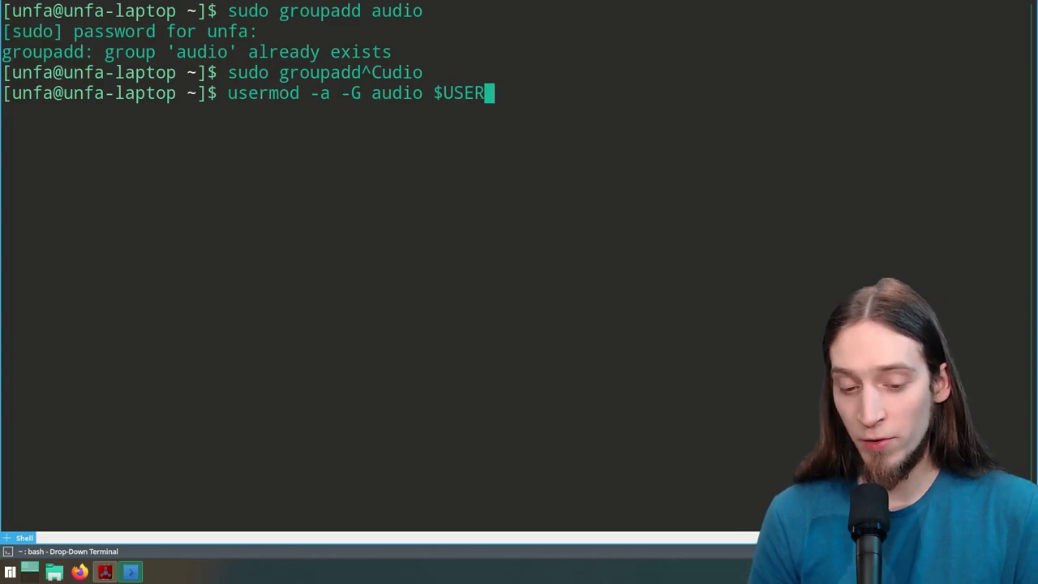
key(Return)
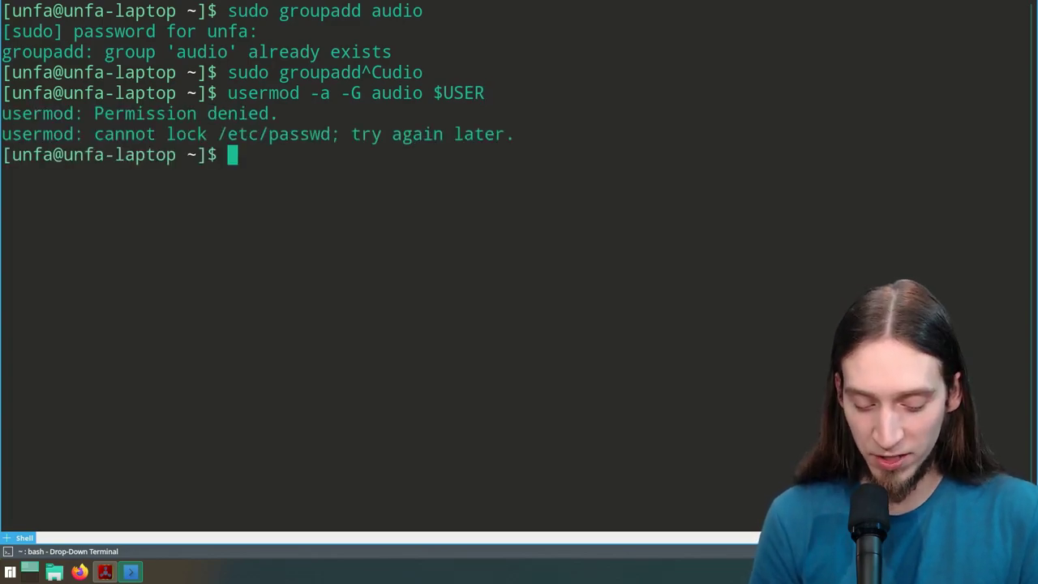
Step: Rerun the previous usermod command with sudo !! to append the current user to the audio group
text(sudo )
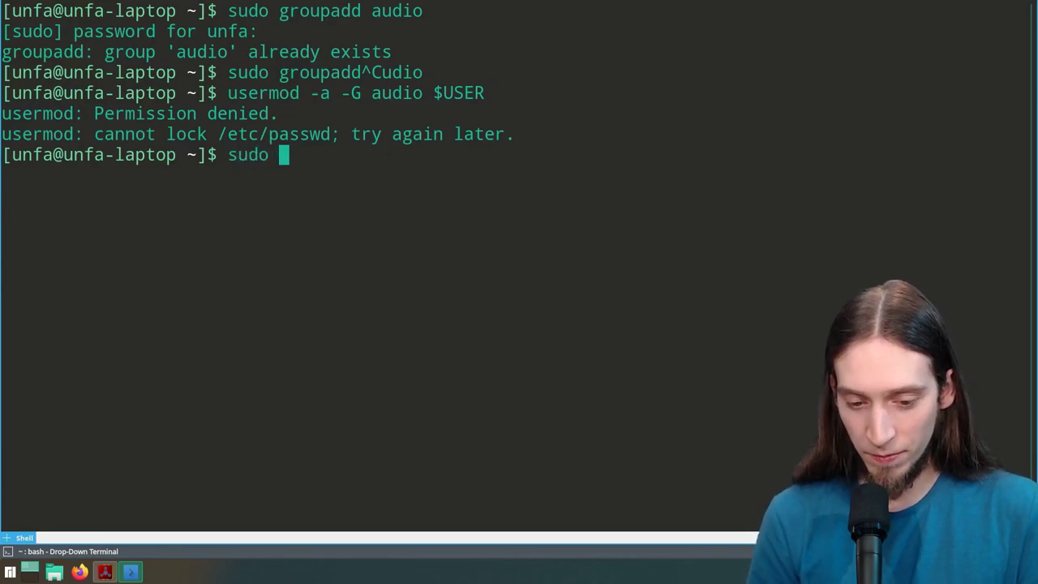
text(!!)
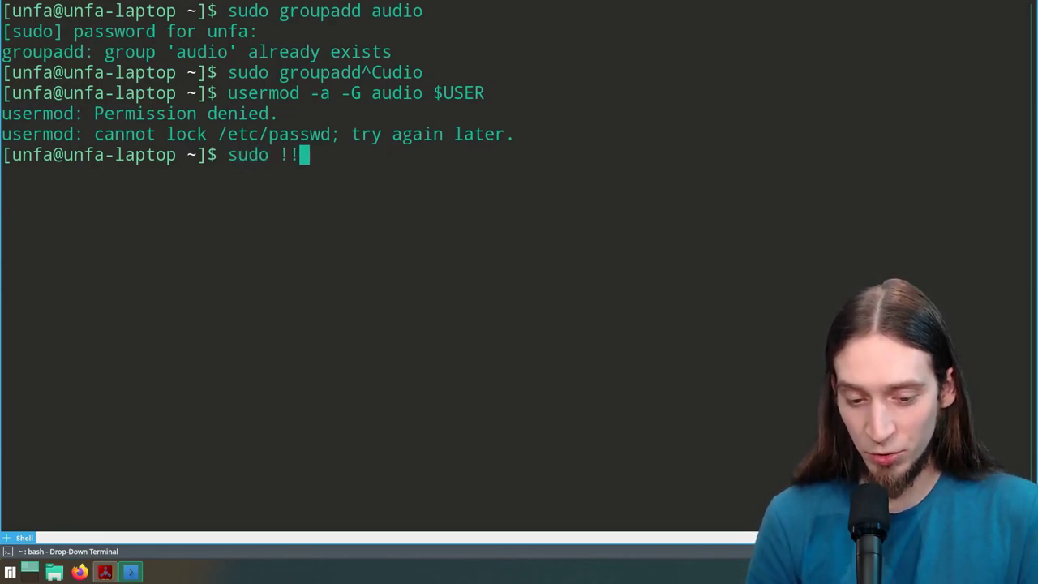
key(Return)
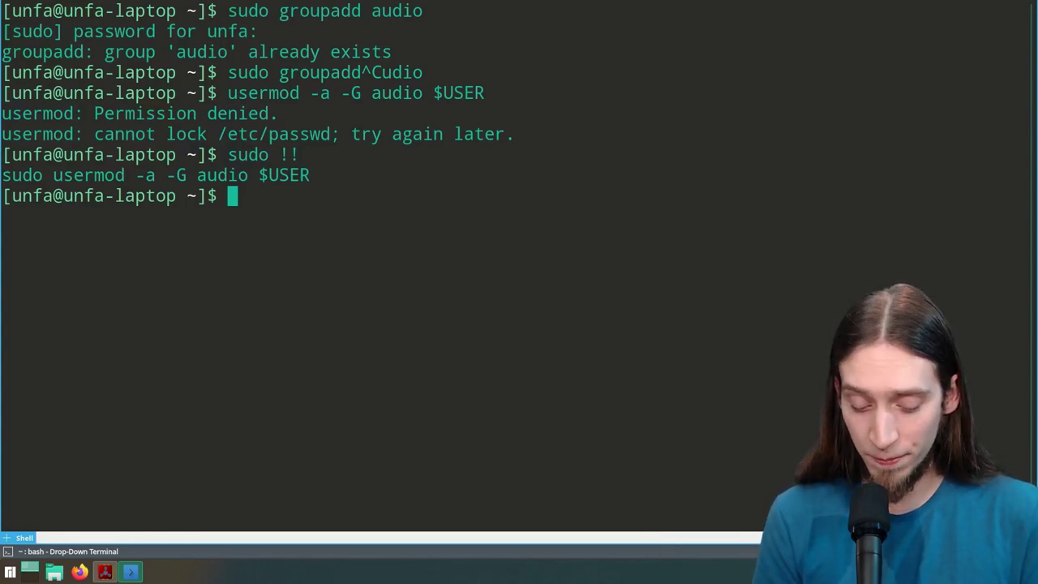
Step: List the current user's group memberships with groups and check for the audio entry
text(groups)
key(Return)
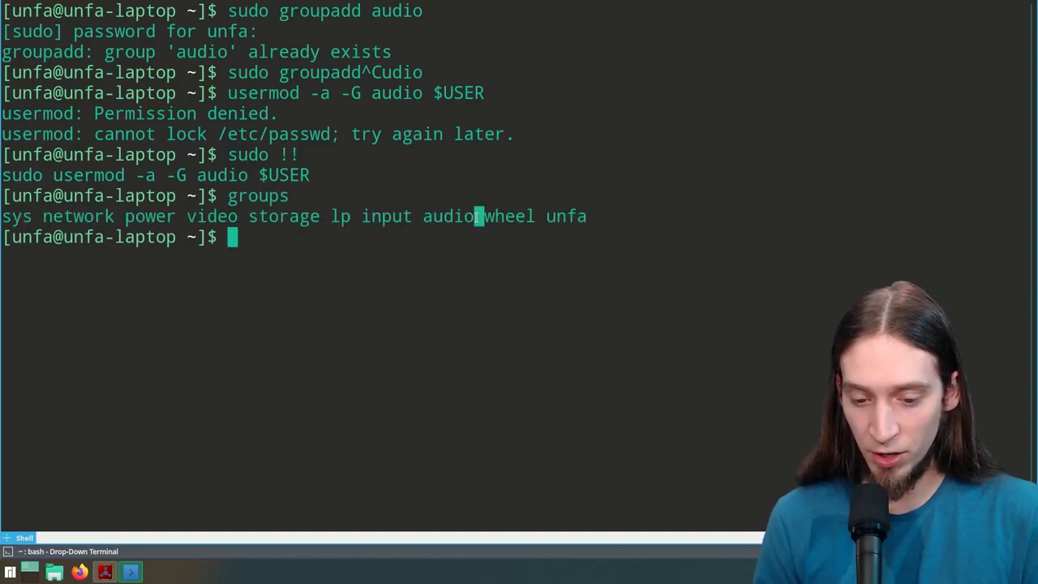
double_click(469, 218)
click(442, 252)
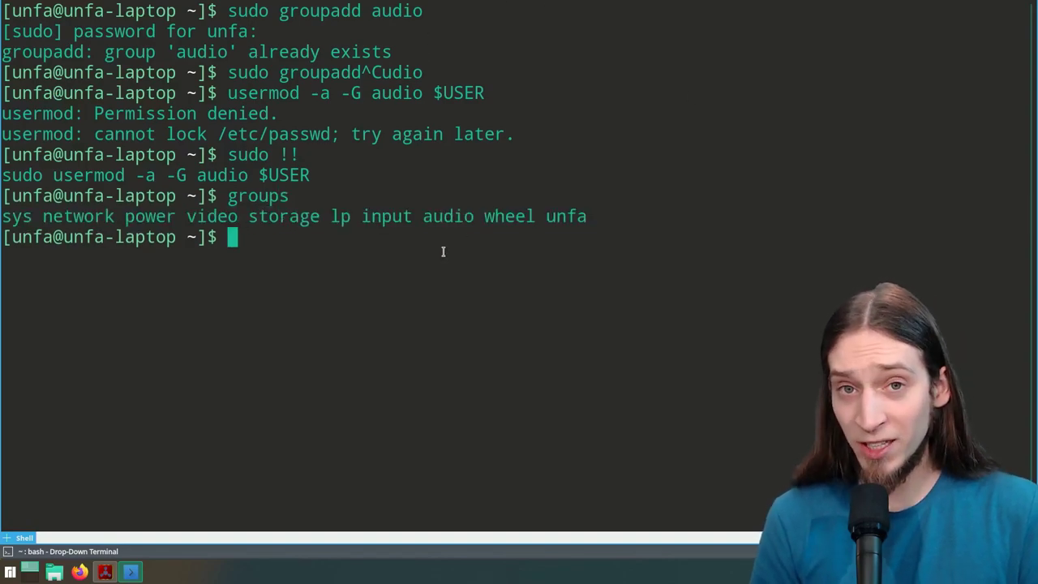
Step: Check the audio group membership by filtering the list with groups | grep audio
text(grou)
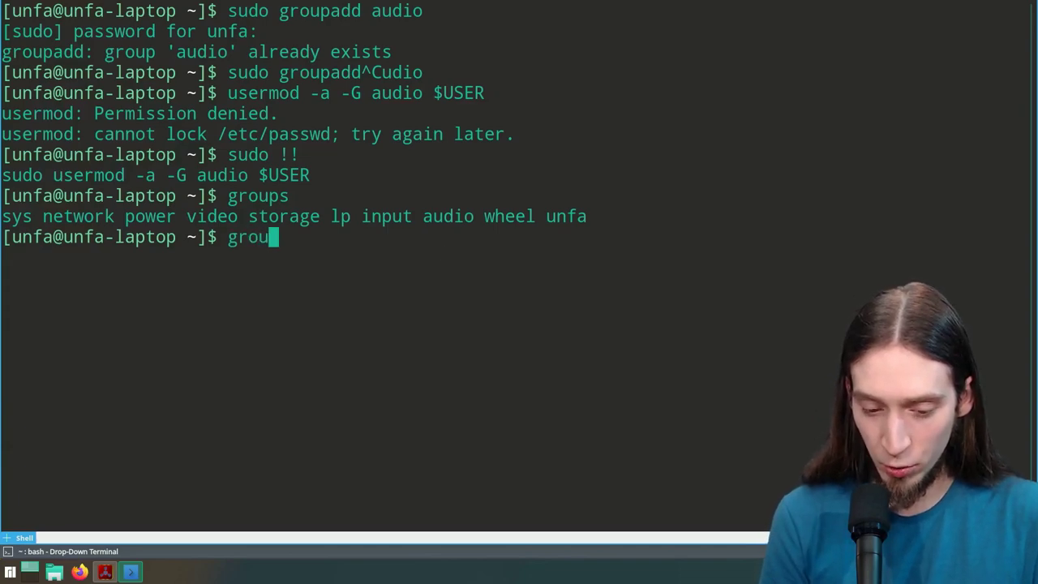
text(ps |)
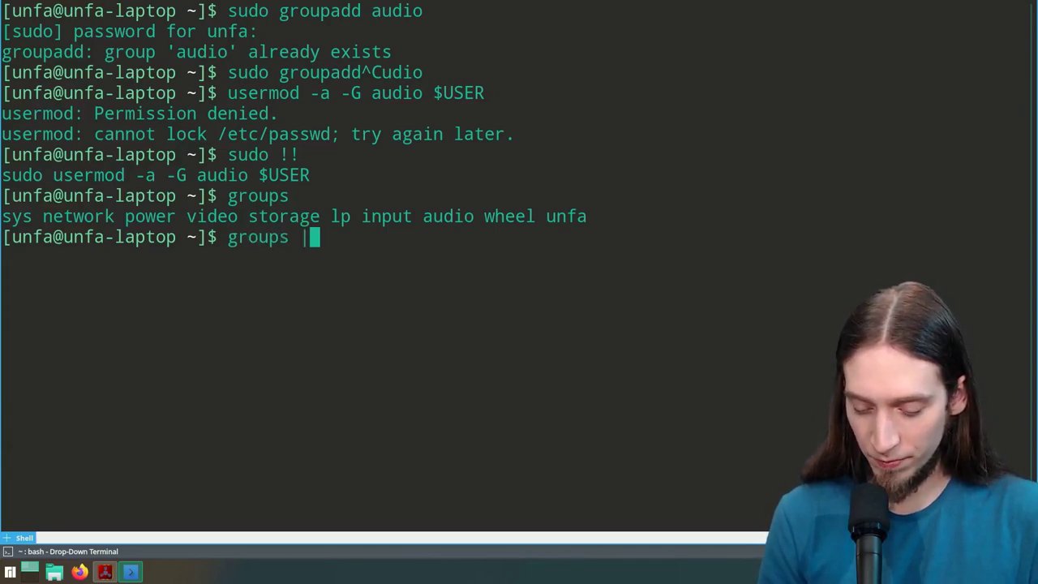
text( grep)
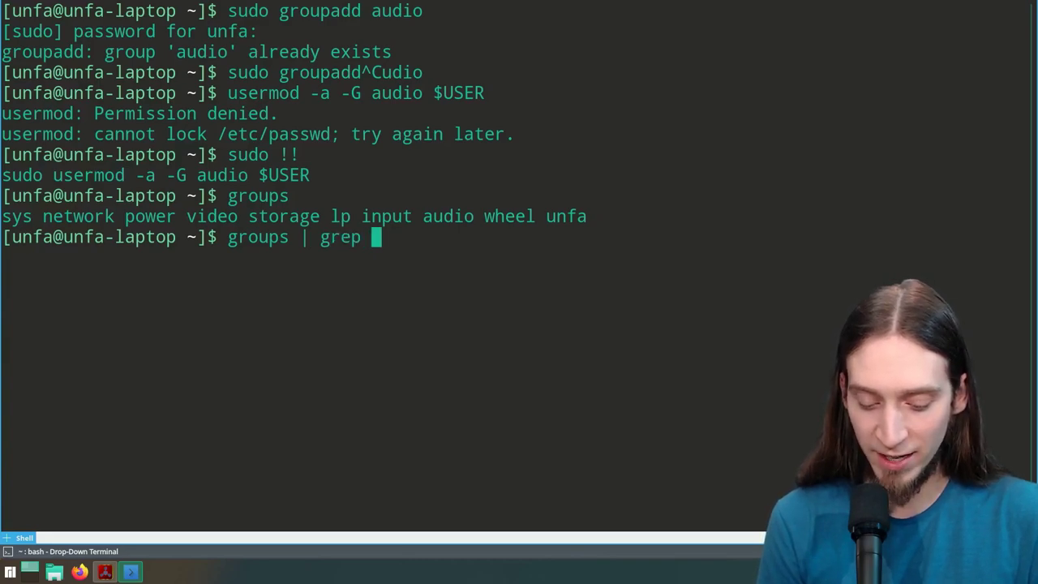
text( audio)
key(Return)
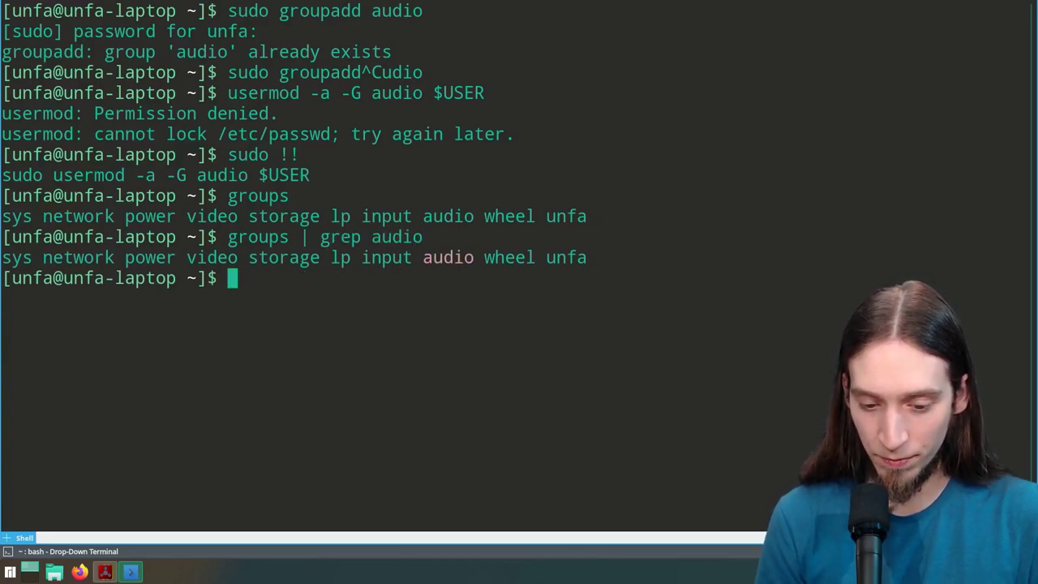
double_click(452, 258)
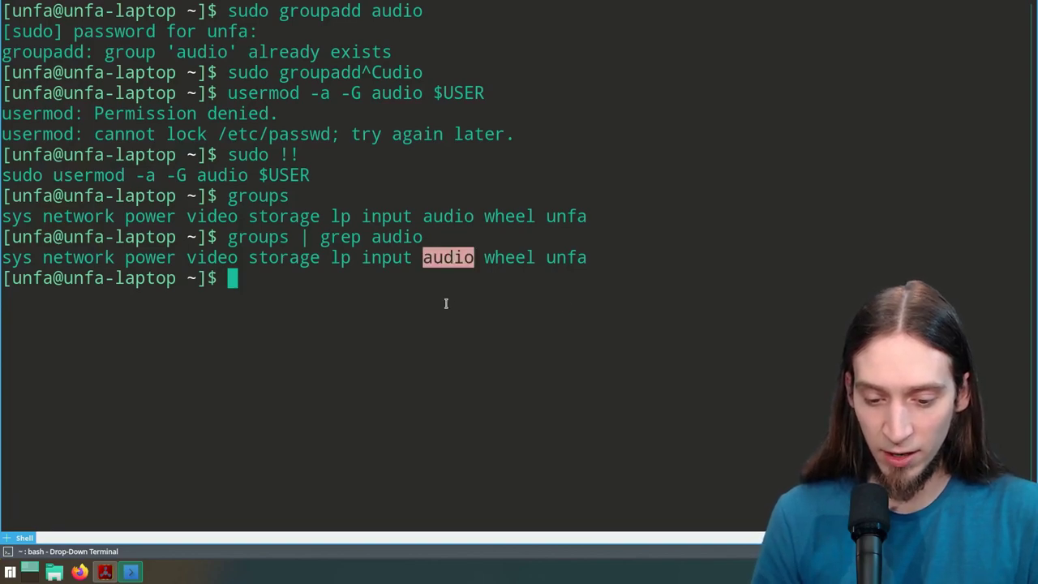
click(402, 282)
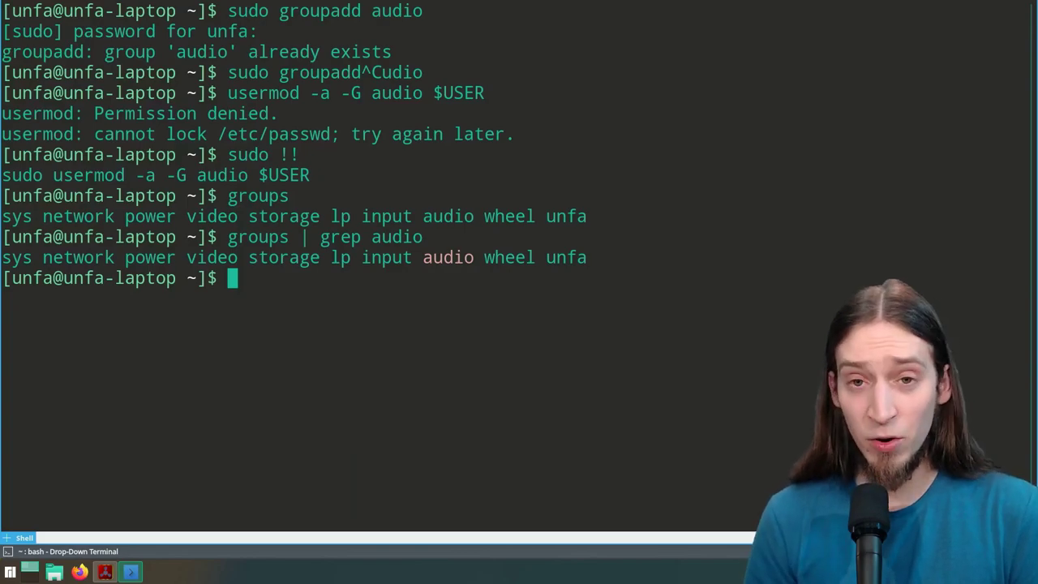
Step: Hide the drop-down terminal, open the Octopi package manager and search for ardour
key(F12)
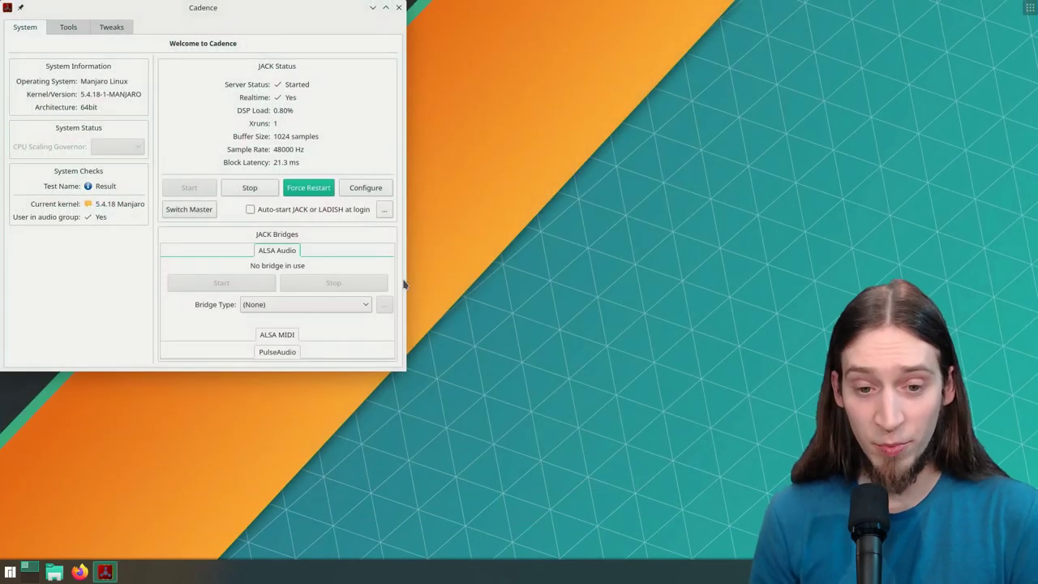
click(9, 574)
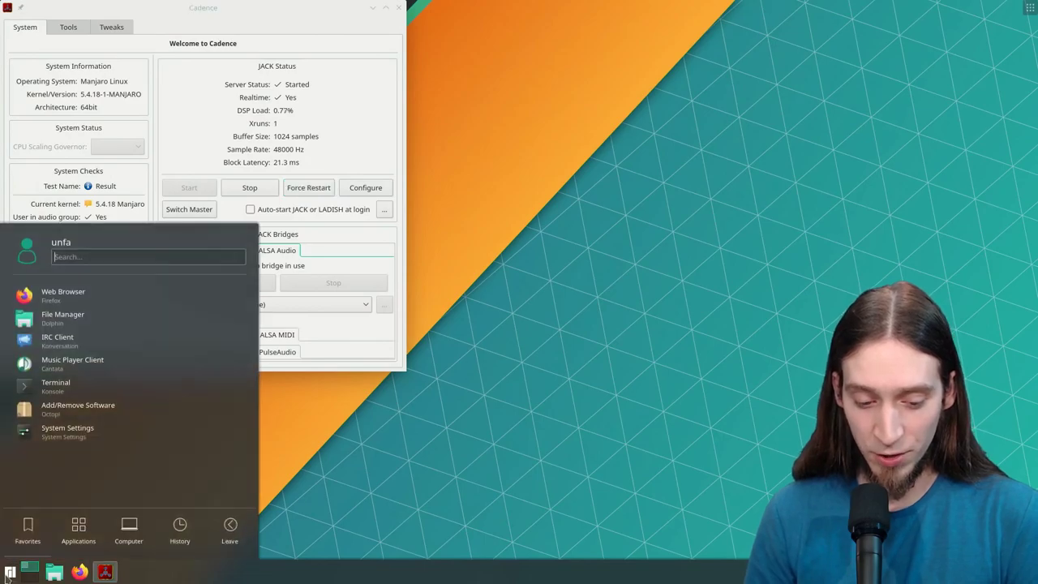
click(81, 406)
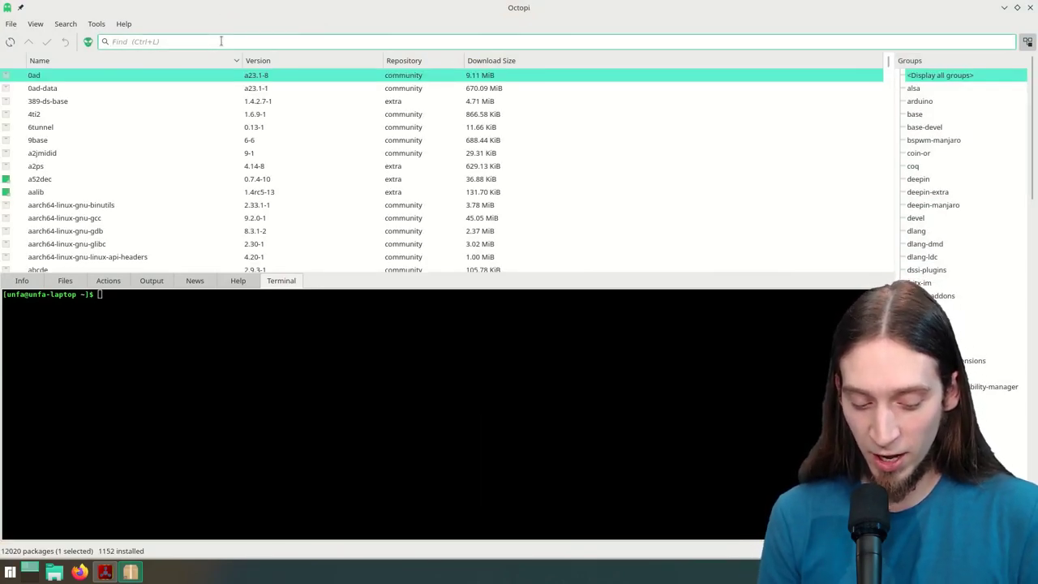
text(ardour)
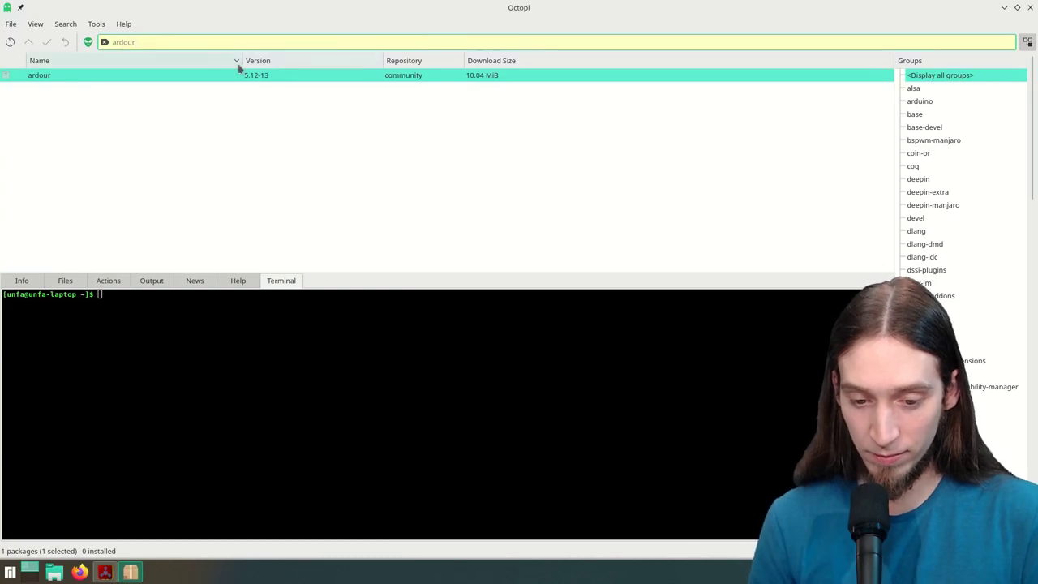
Step: Mark the ardour package for installation together with its optional dependencies xjadeo and harvid
right_click(186, 82)
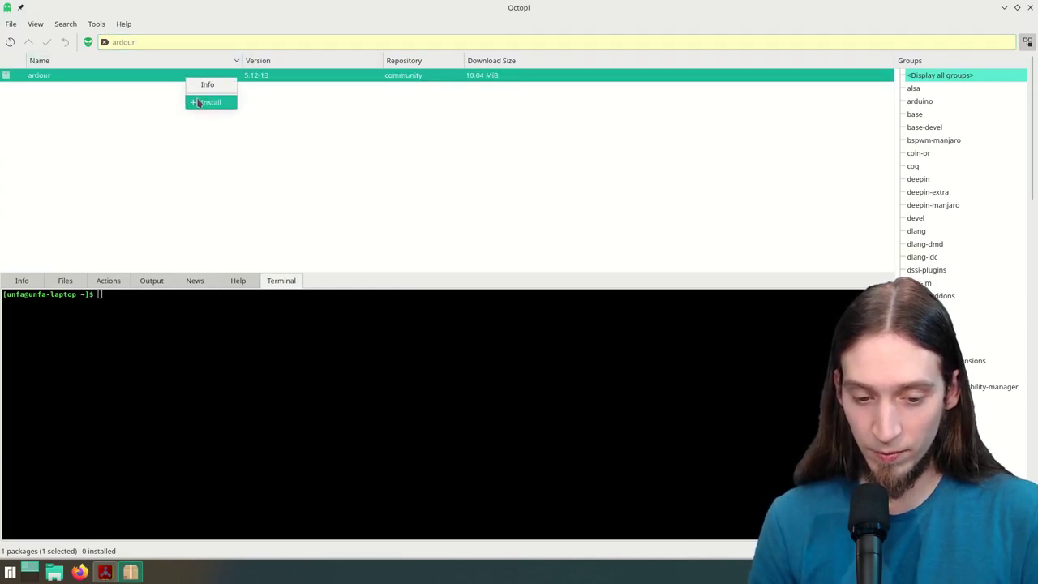
click(197, 98)
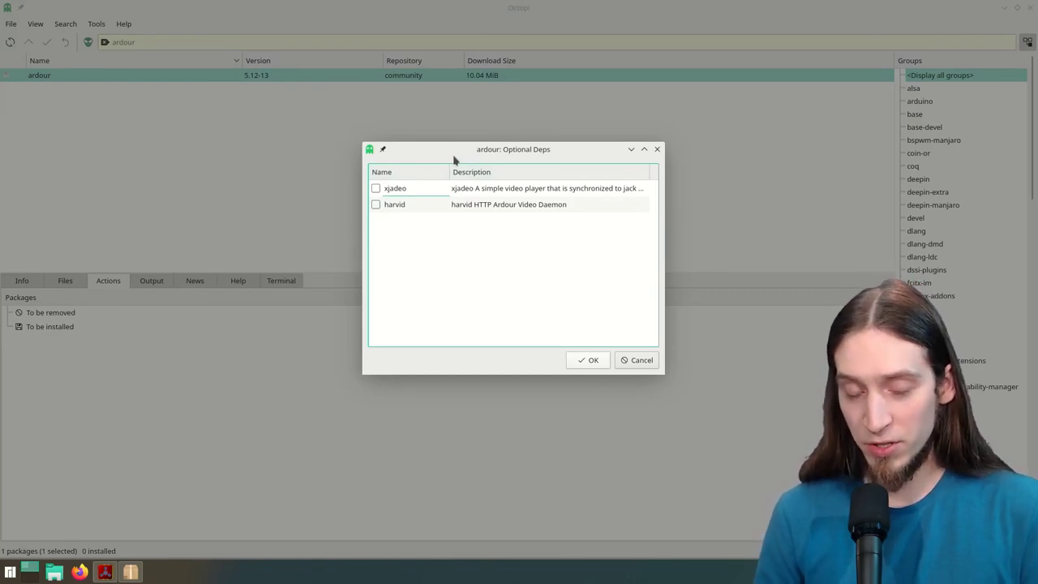
click(375, 189)
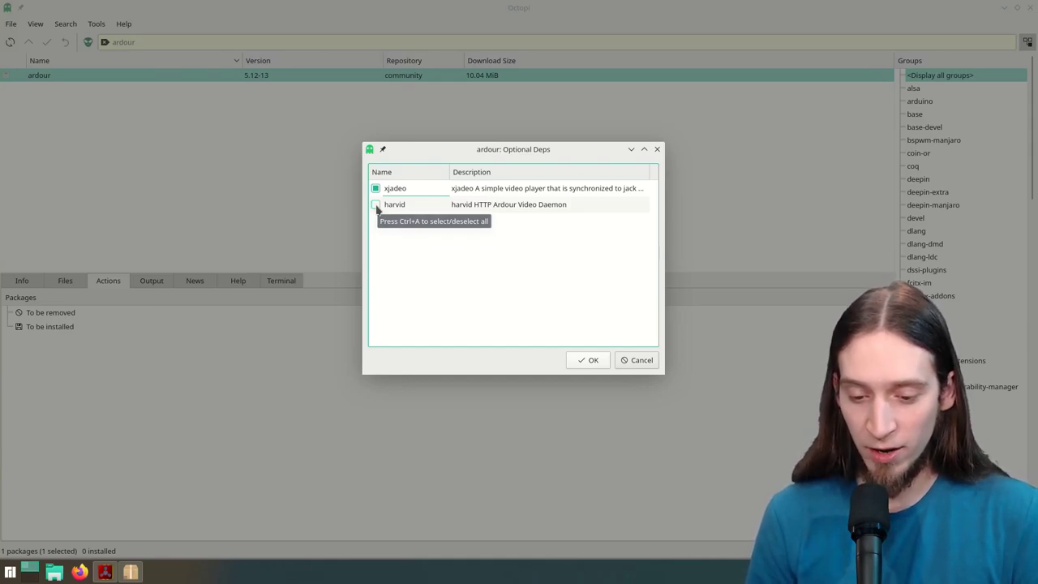
click(376, 205)
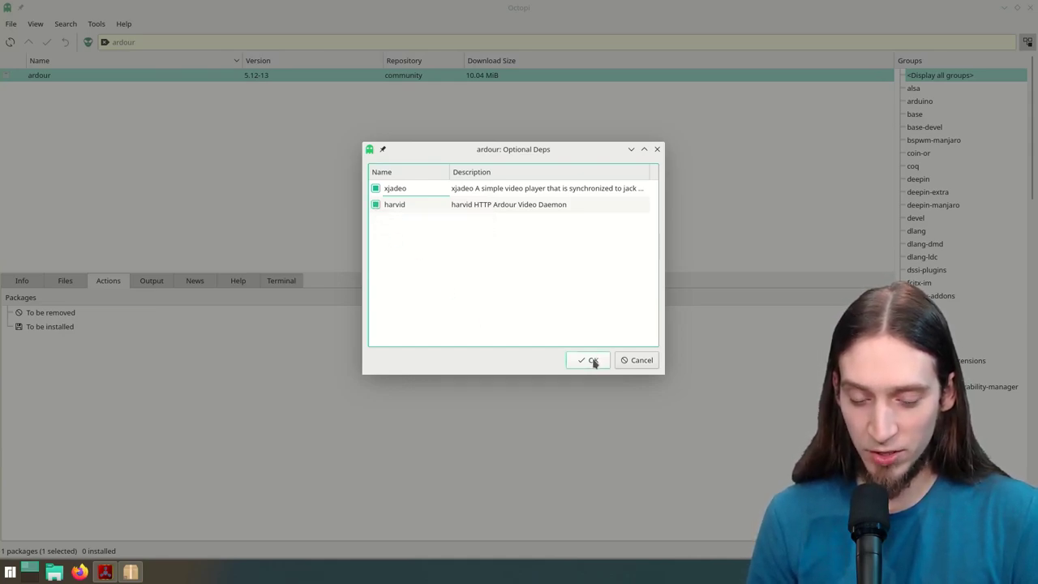
click(593, 360)
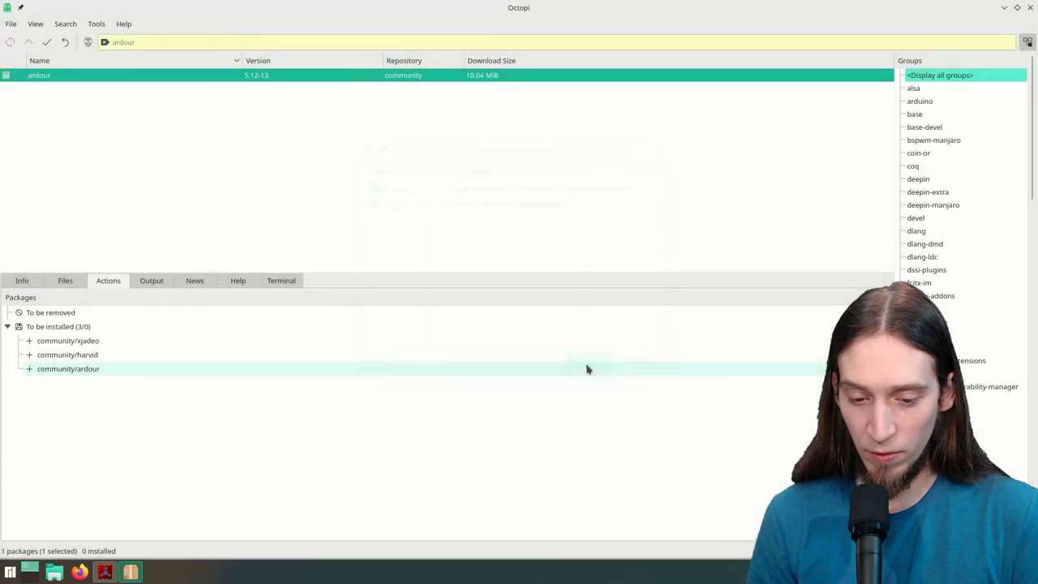
Step: Commit the pending package installation, confirm the download and authorize it with the sudo password
click(47, 43)
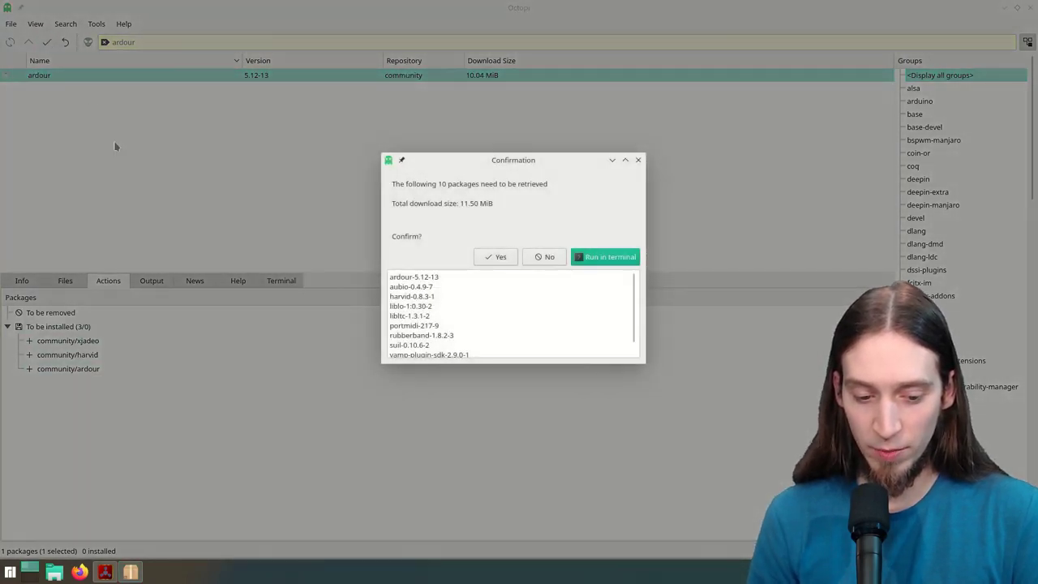
click(495, 257)
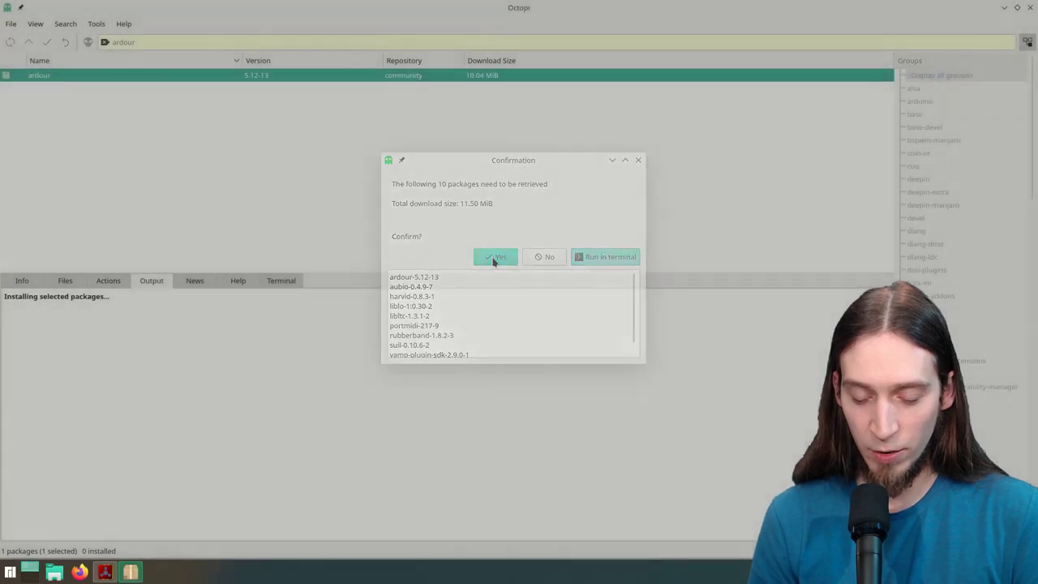
text(******)
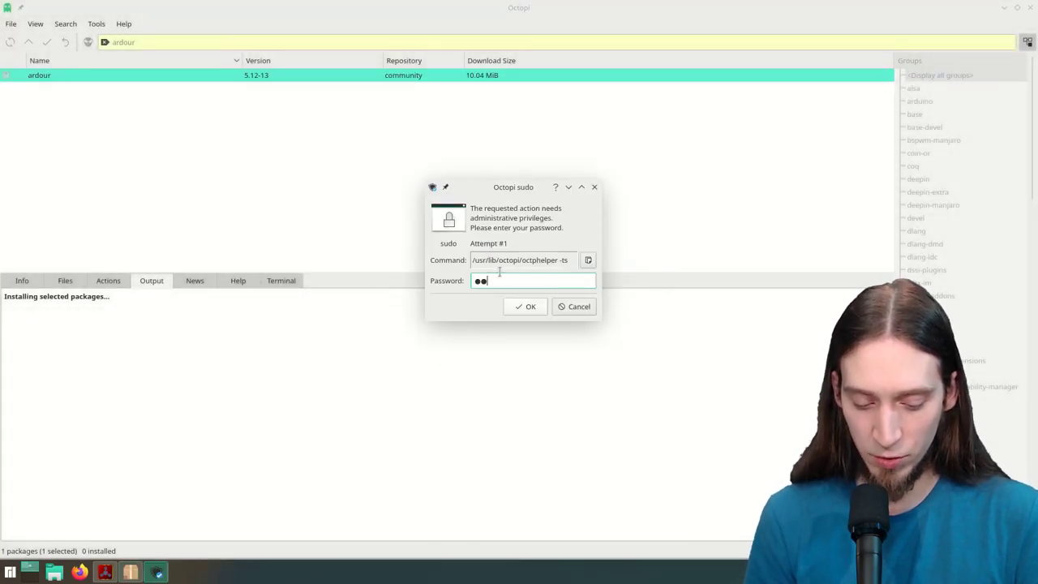
key(Return)
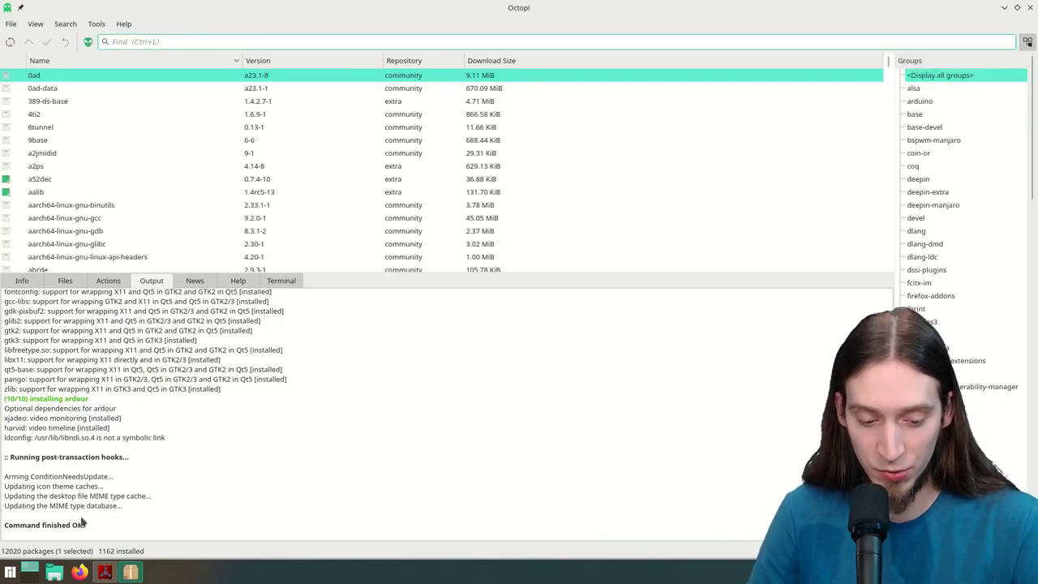
Step: Search for ardour in the application launcher and start Ardour
click(10, 573)
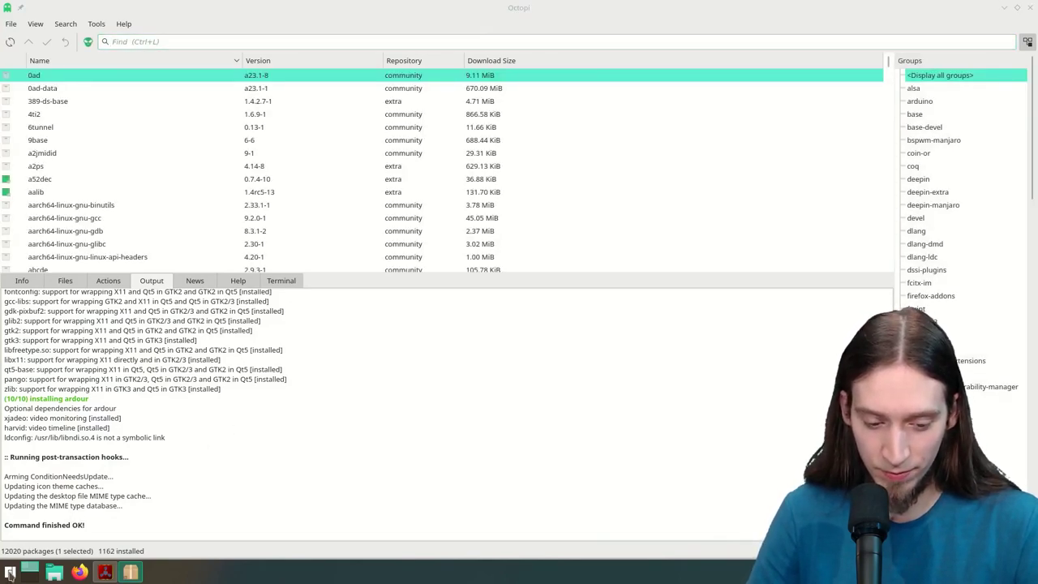
text(ardour)
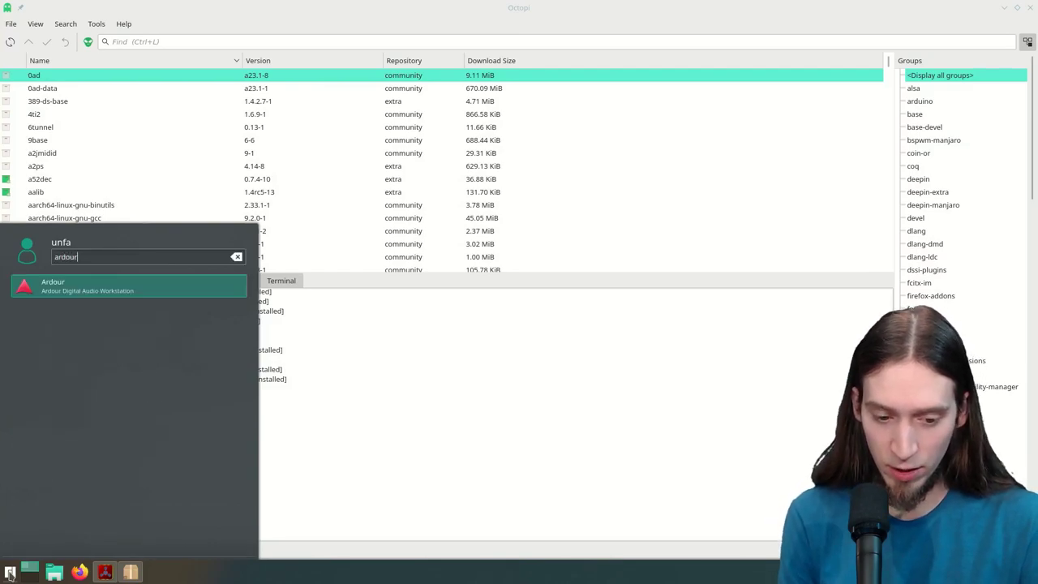
key(Return)
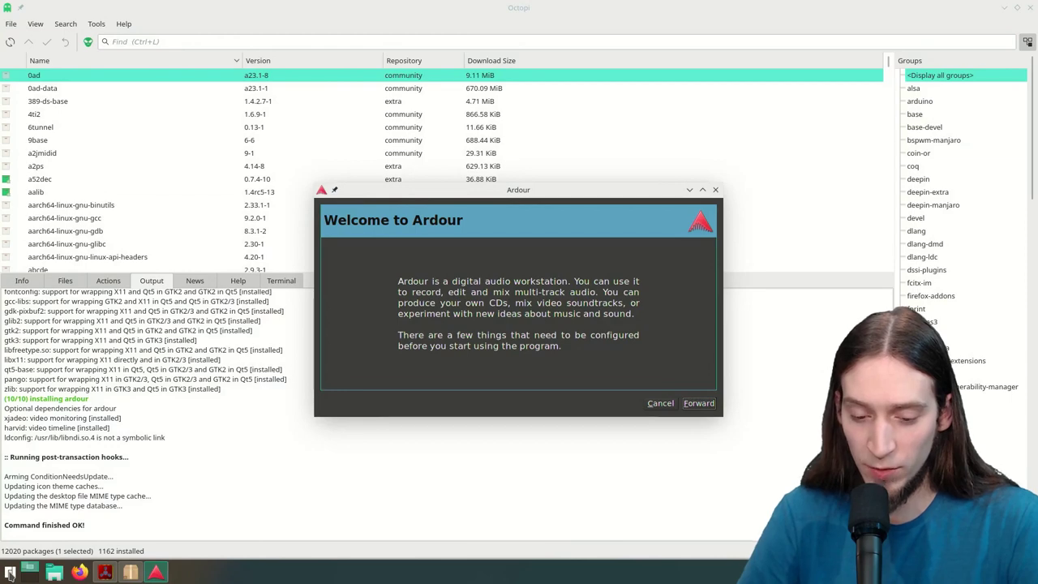
Step: Complete Ardour's first-run wizard with the default session folder, Ardour playback monitoring and direct Master bus, scanning for plugins before applying
click(699, 403)
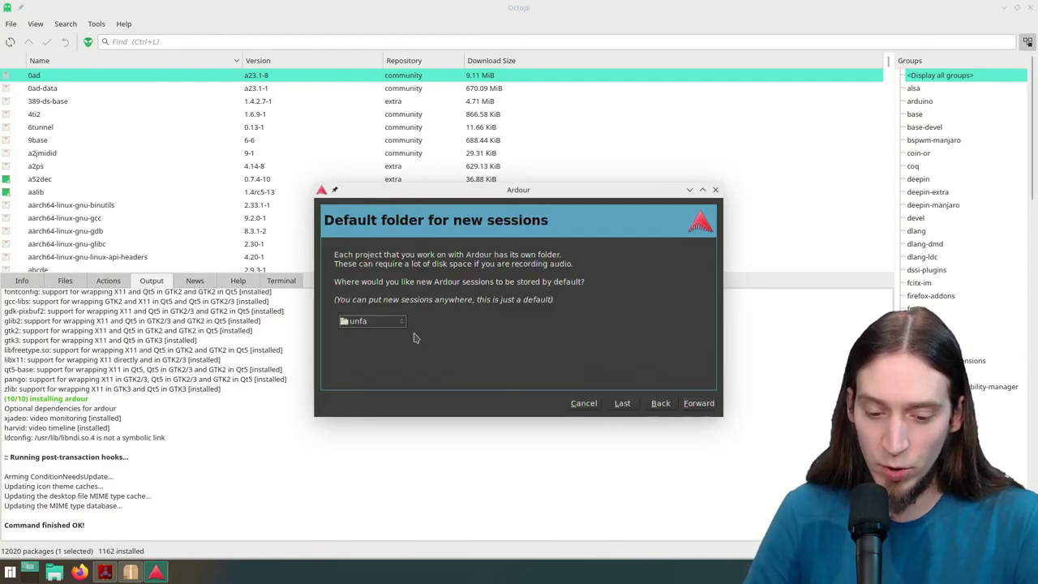
click(690, 405)
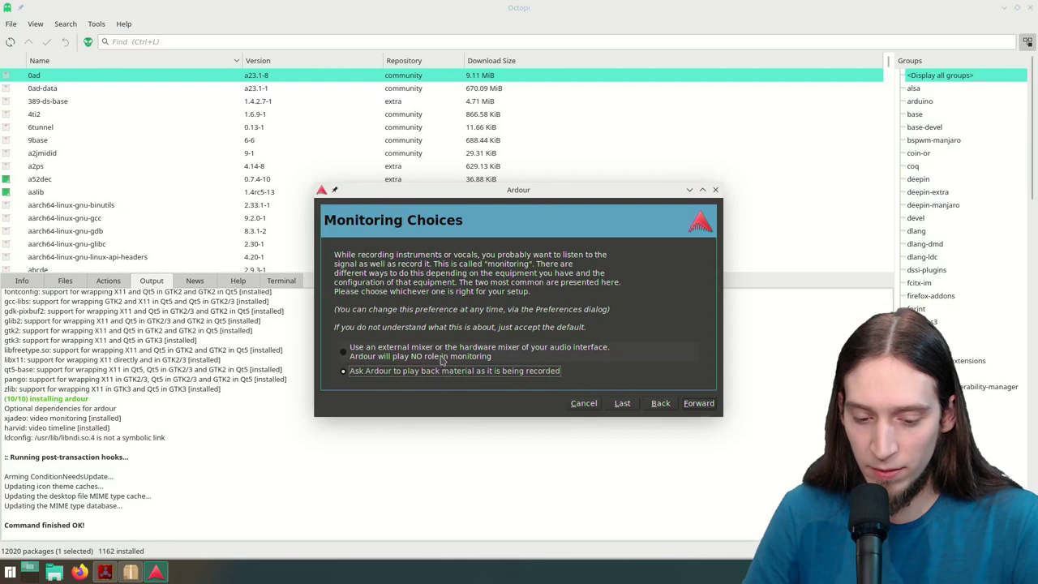
click(698, 403)
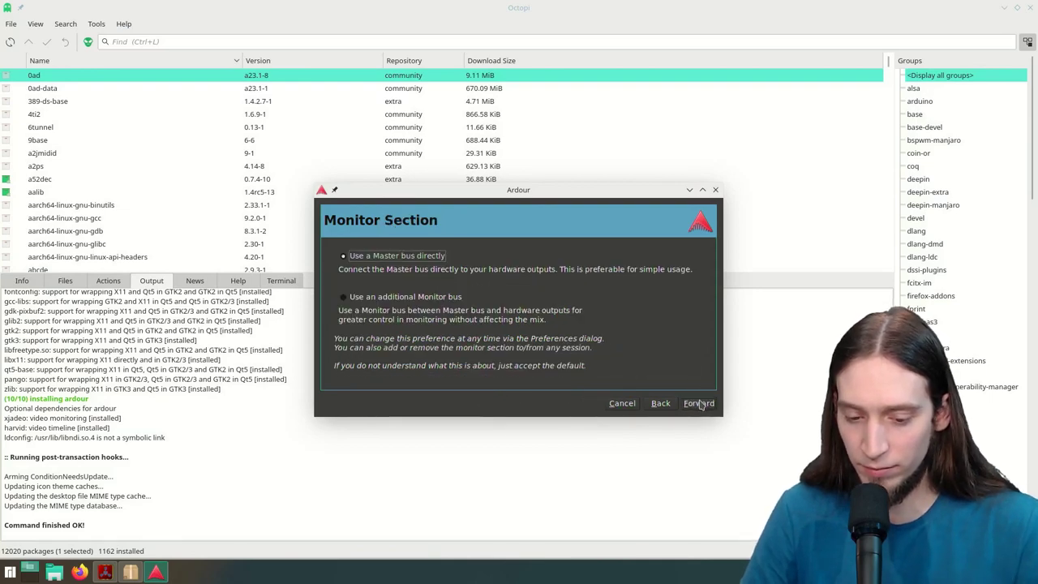
click(699, 402)
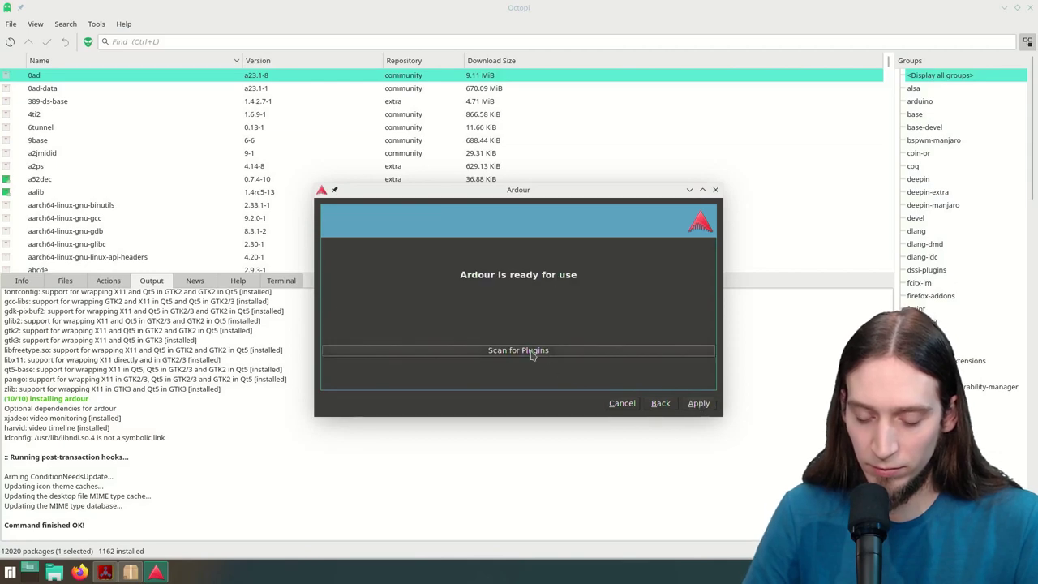
click(533, 354)
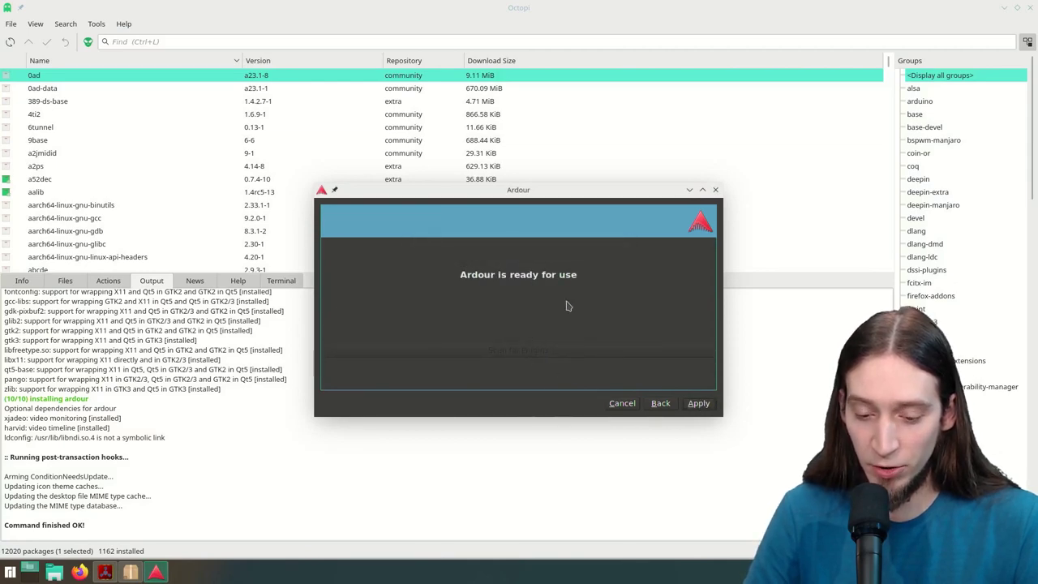
click(699, 403)
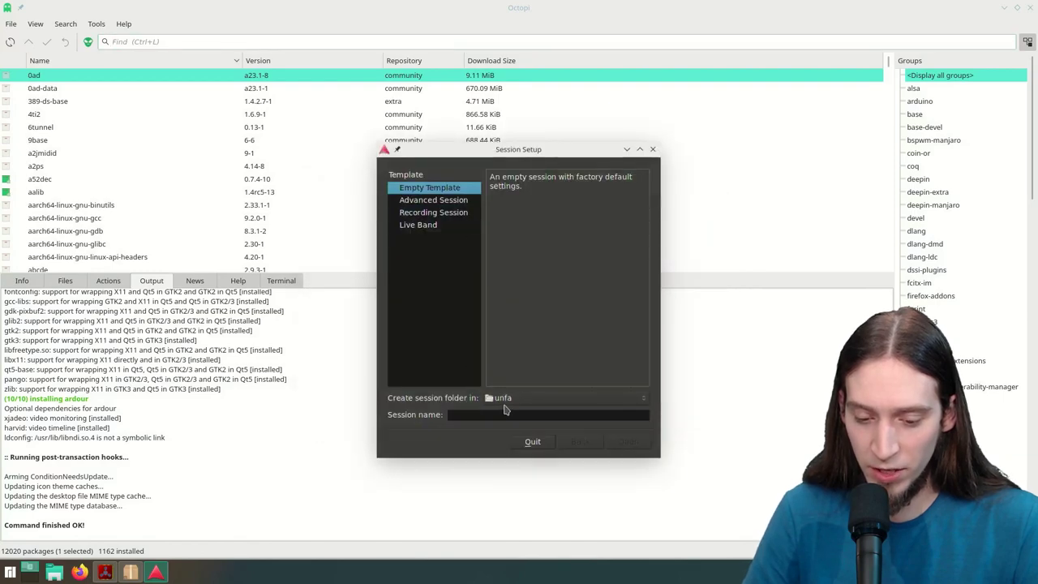
Step: Create a new session named Ardour Test from the Empty Template in the default folder
click(505, 413)
text(Ardour Test)
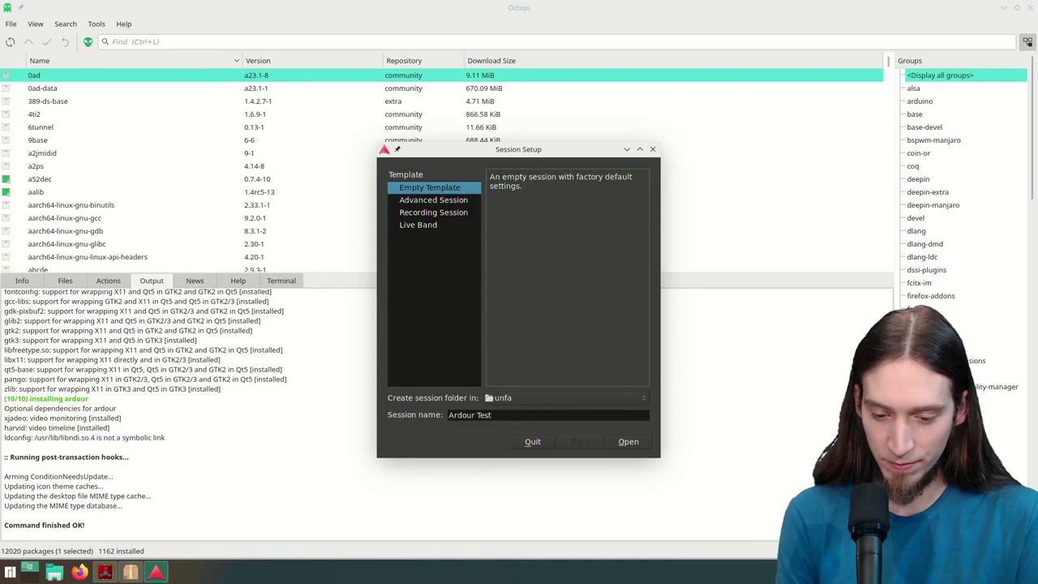
key(Return)
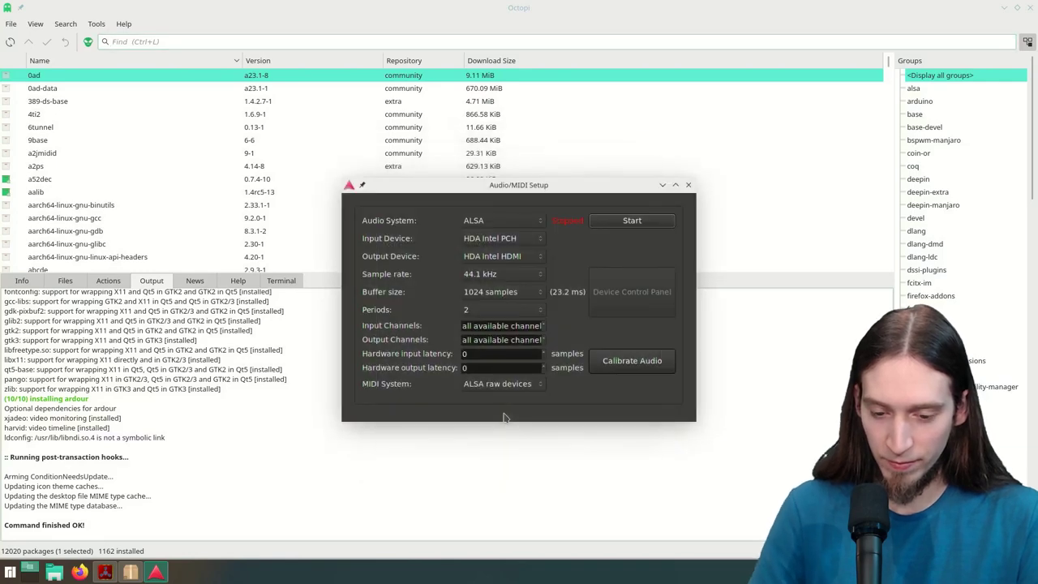
Step: Select JACK as the audio system, connect Ardour to the running JACK server and maximize the session window
click(493, 227)
click(493, 235)
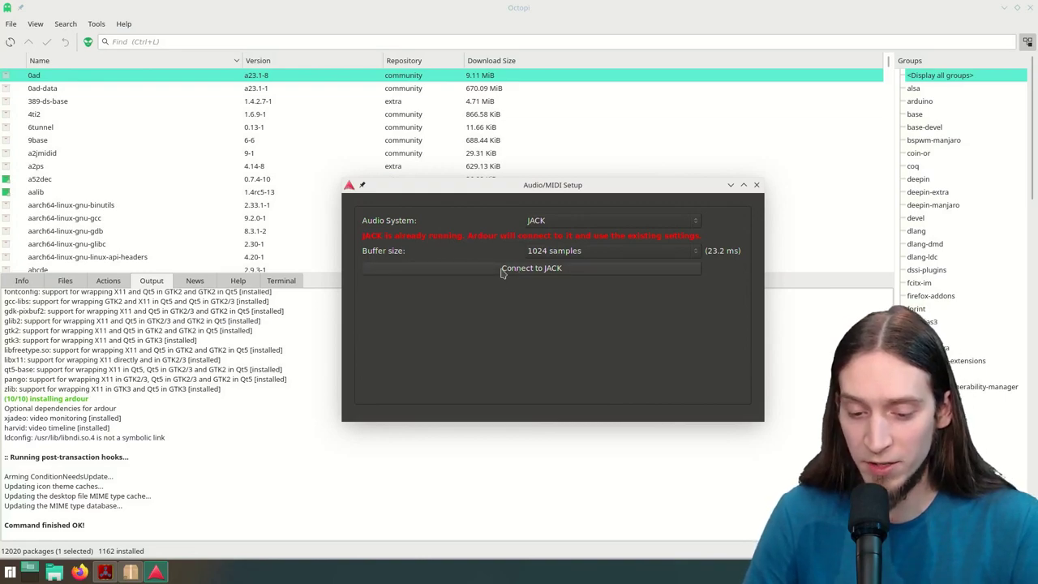
click(501, 272)
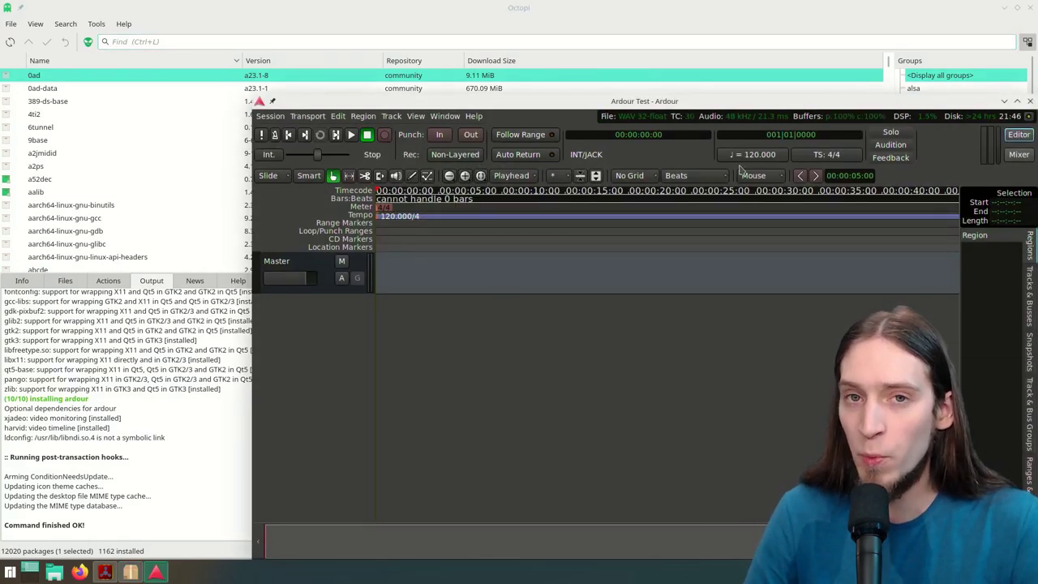
double_click(782, 106)
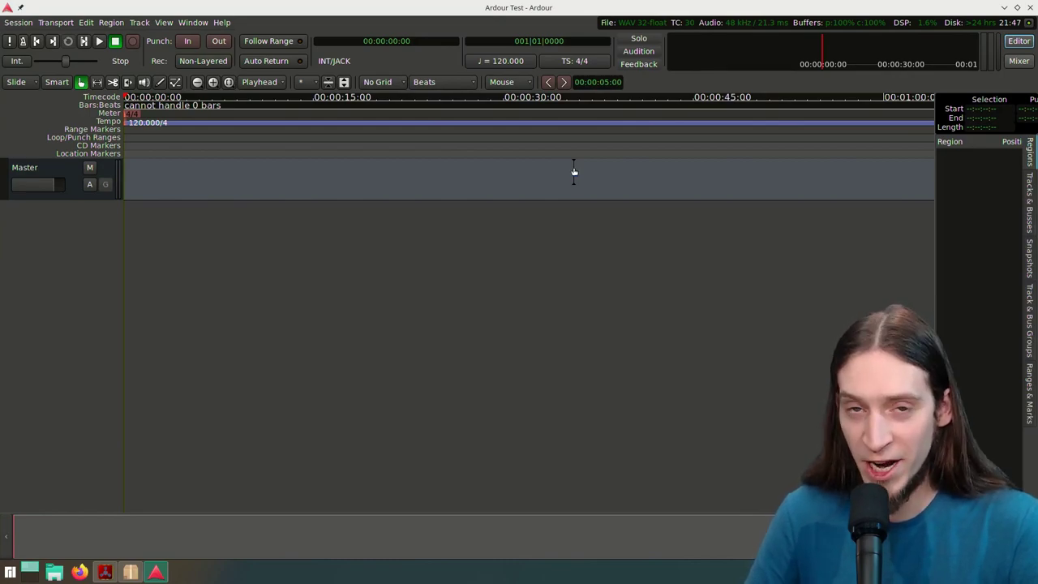
Step: Restart Ardour and pin it to the task manager
click(9, 572)
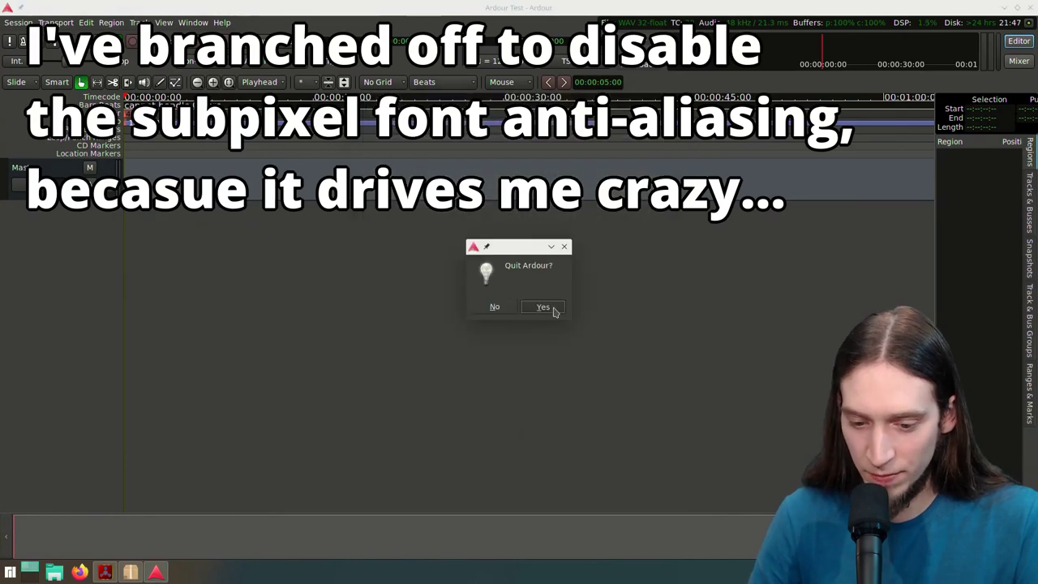
click(548, 306)
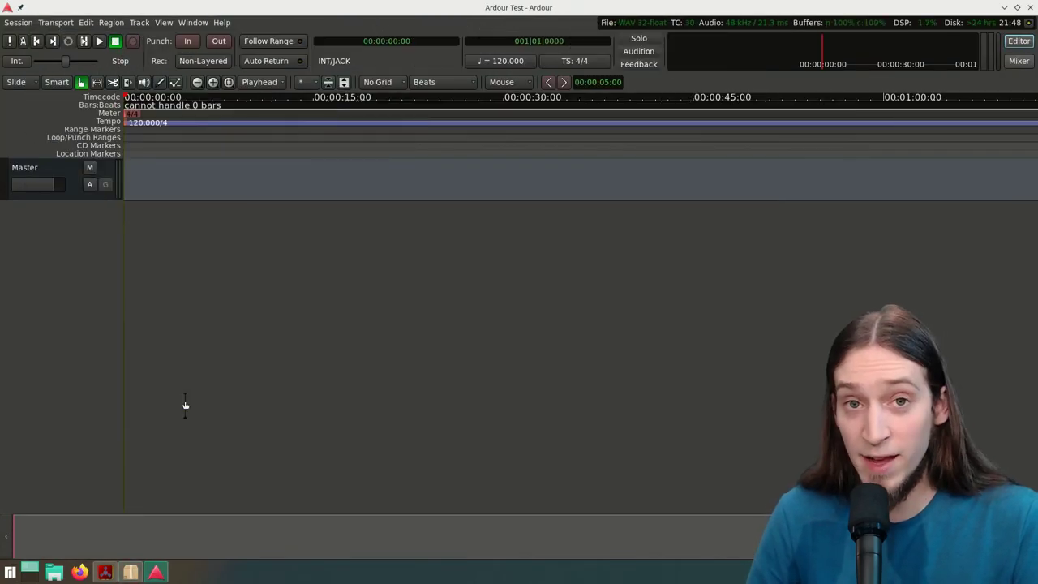
right_click(155, 573)
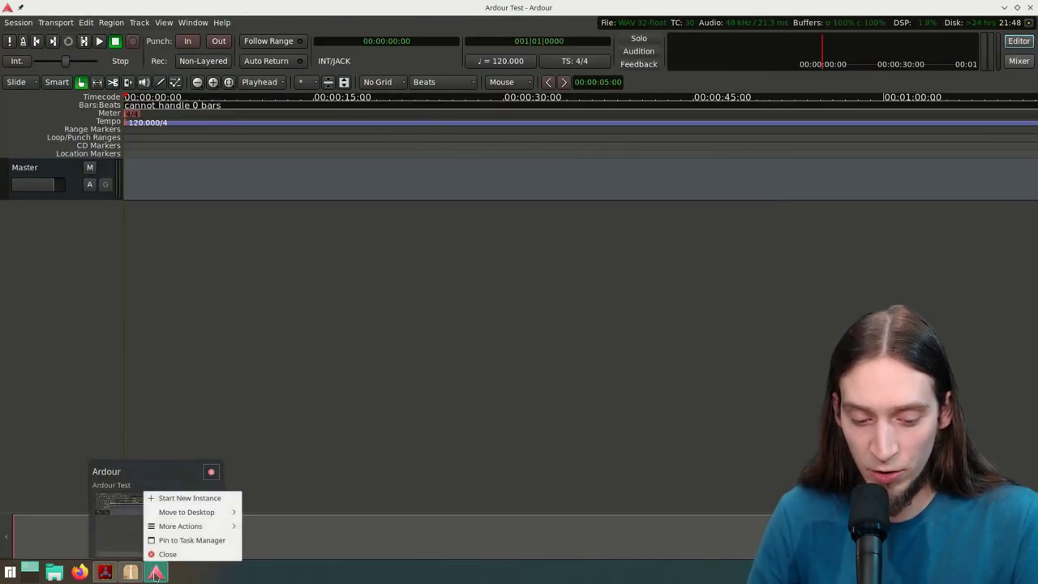
click(193, 541)
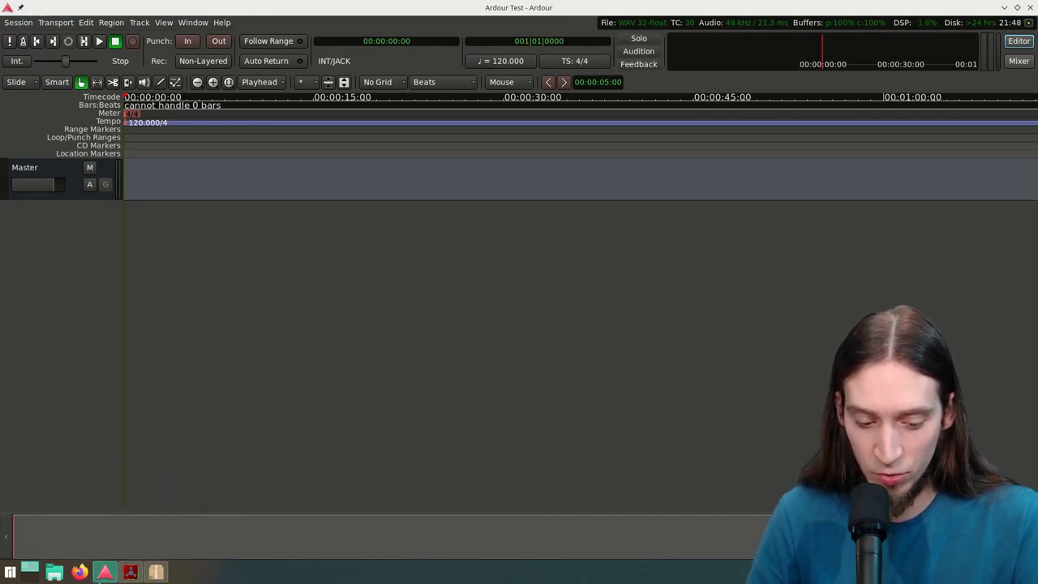
right_click(107, 573)
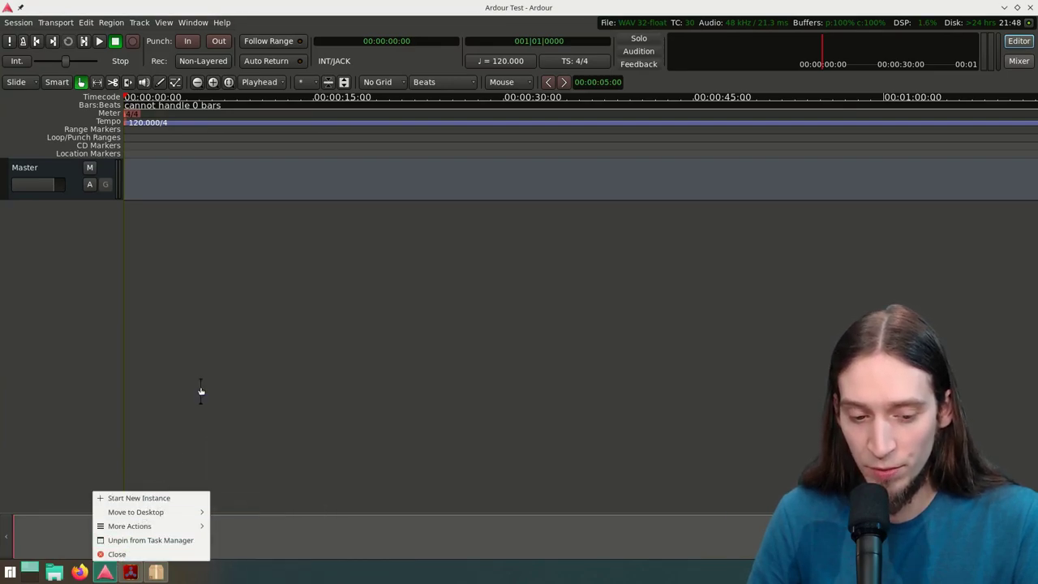
click(112, 224)
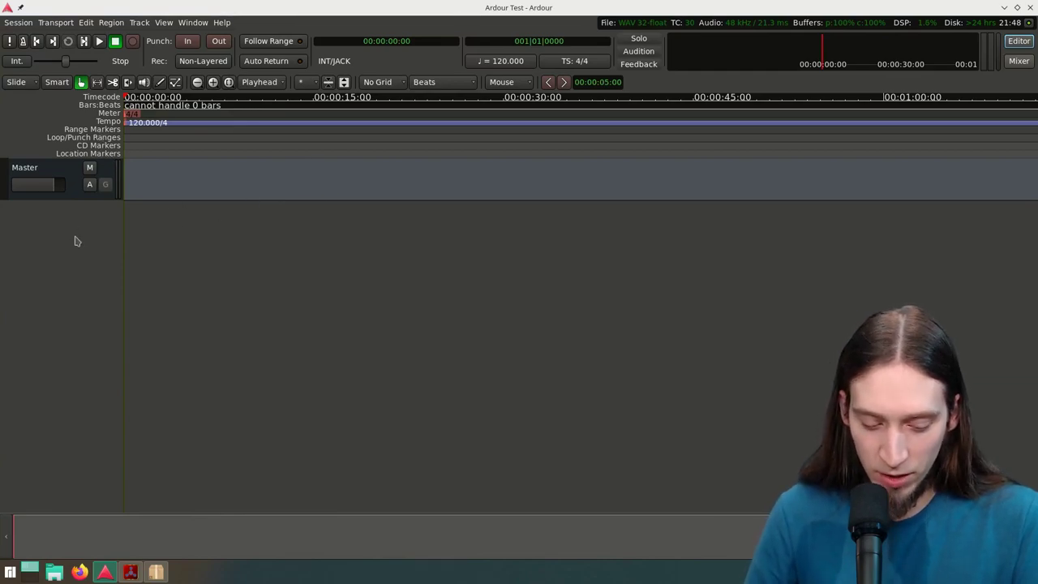
Step: Add one stereo audio track named Audio to the session and increase its track height
key(ctrl+shift+n)
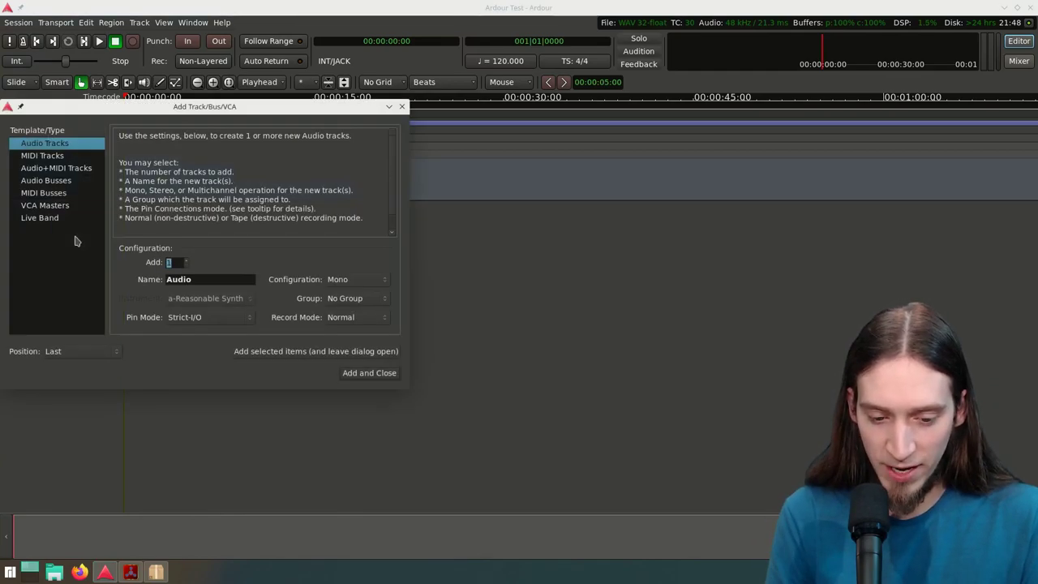
click(348, 279)
click(349, 292)
click(369, 373)
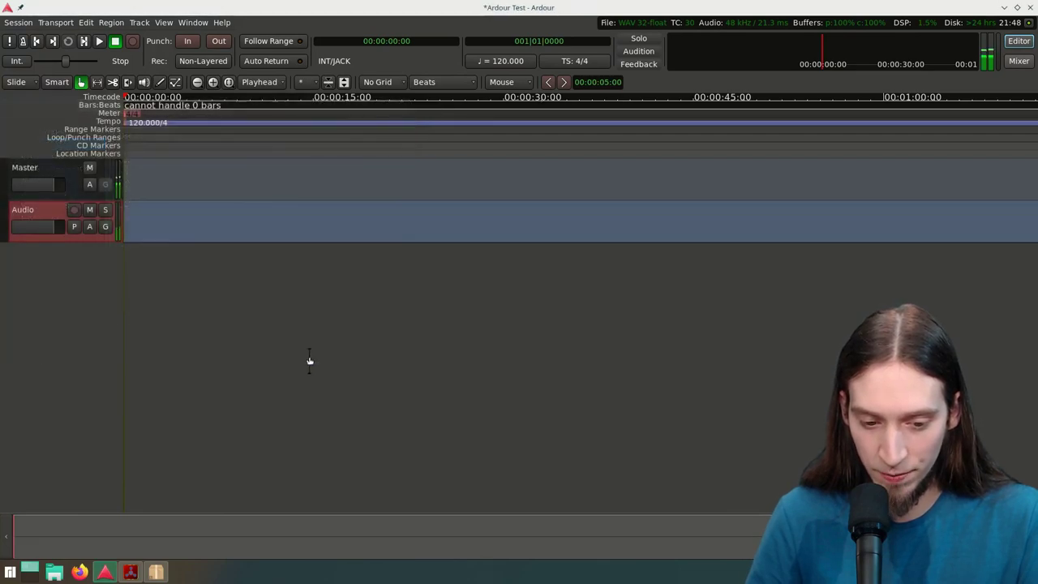
drag(58, 234, 54, 302)
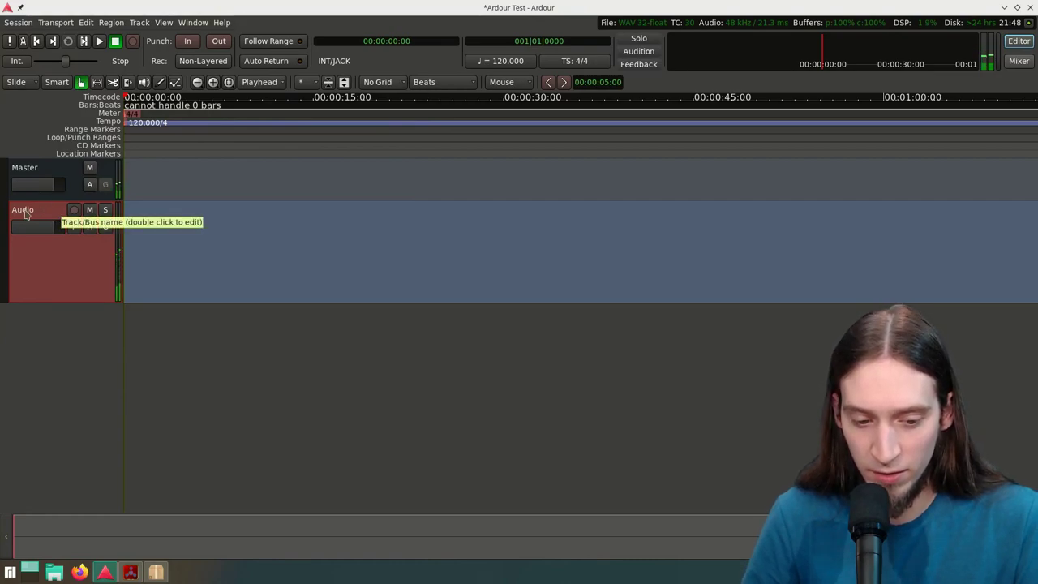
Step: Record-enable the Audio track and record a short test take on it
click(73, 212)
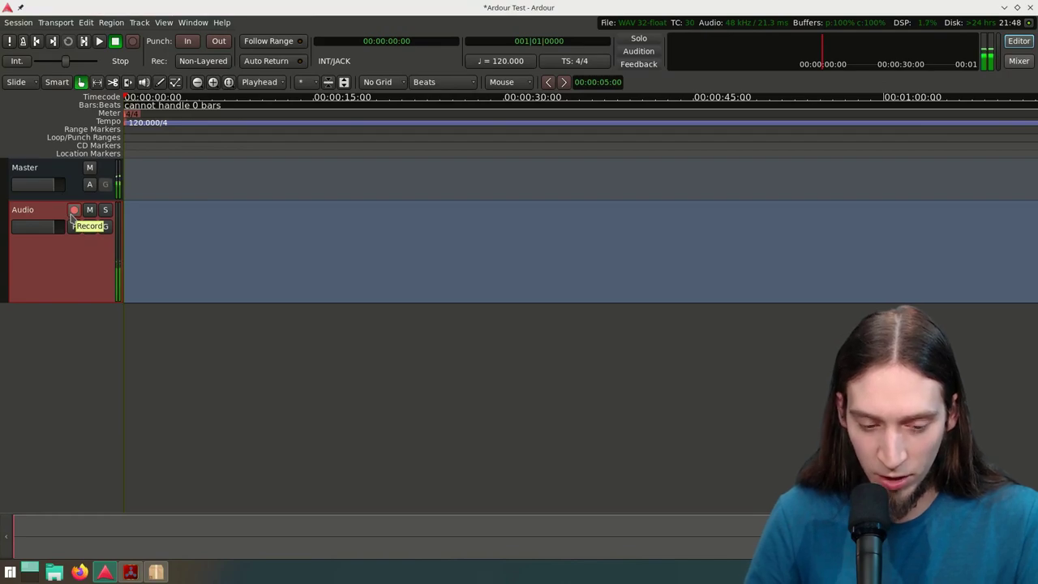
key(shift+r)
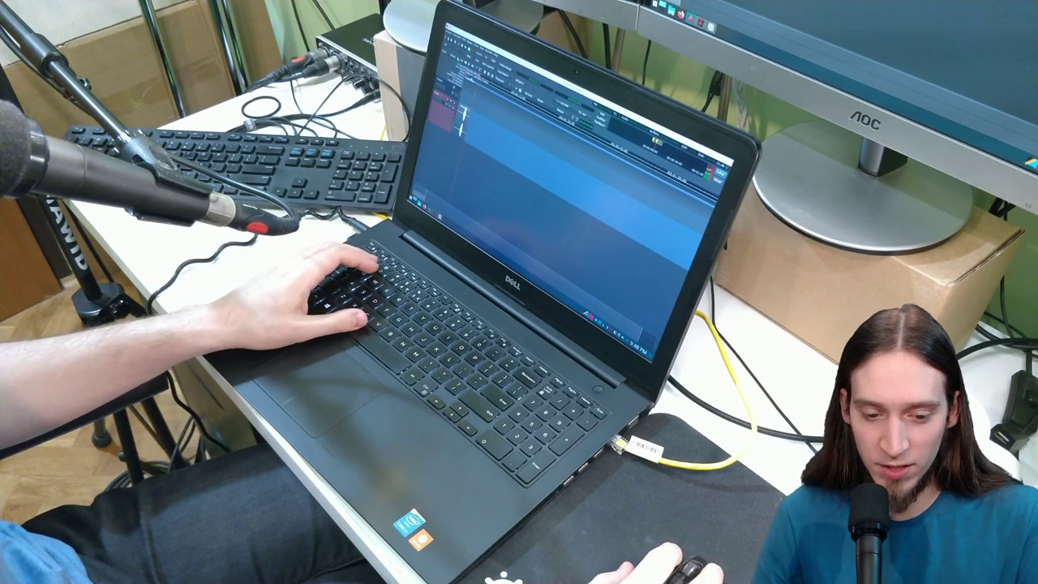
key(space)
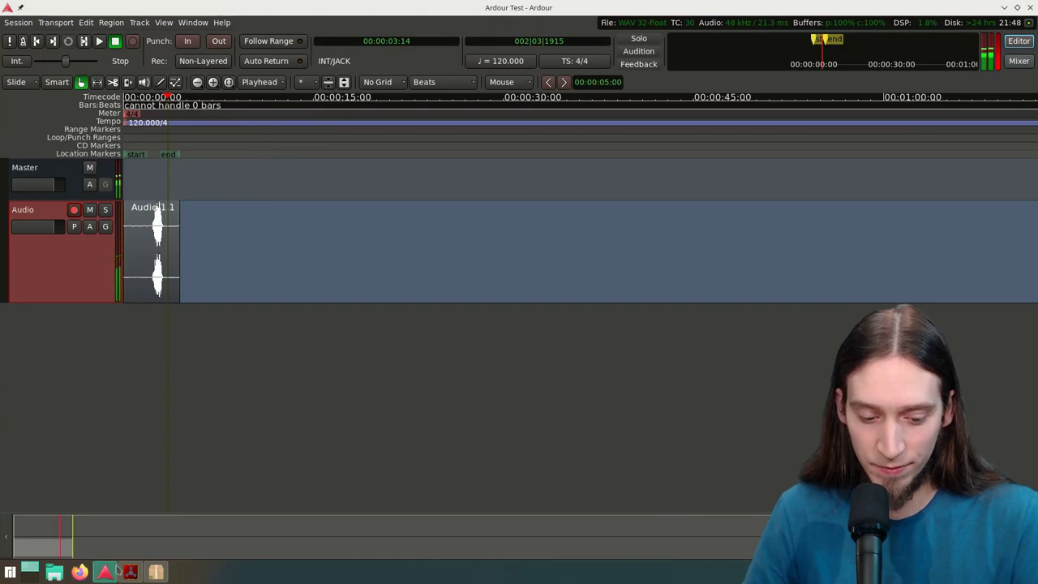
Step: Switch to Octopi and choose yay as the AUR tool in its options
click(154, 573)
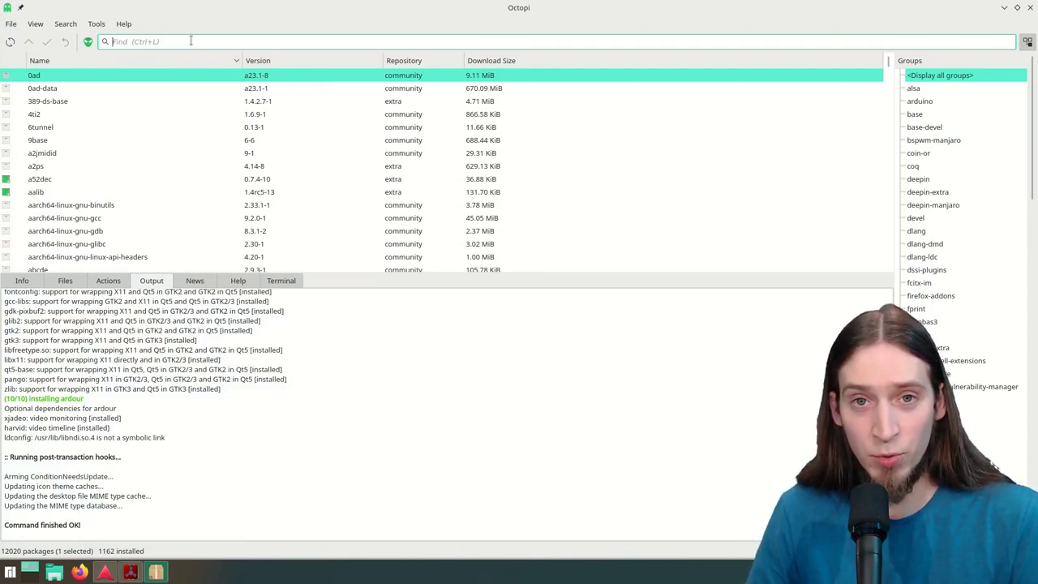
click(96, 25)
click(113, 90)
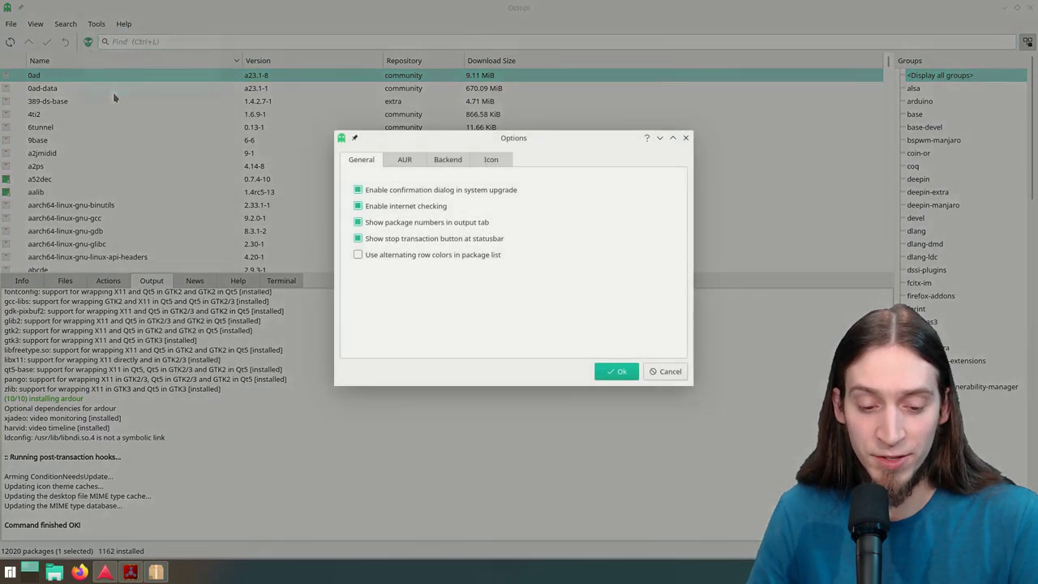
click(401, 161)
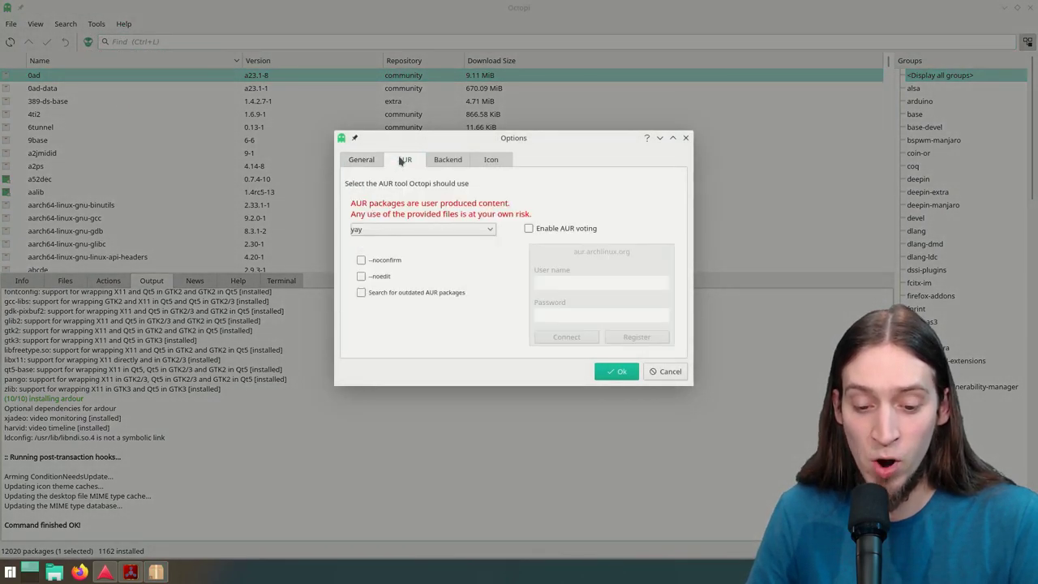
click(485, 230)
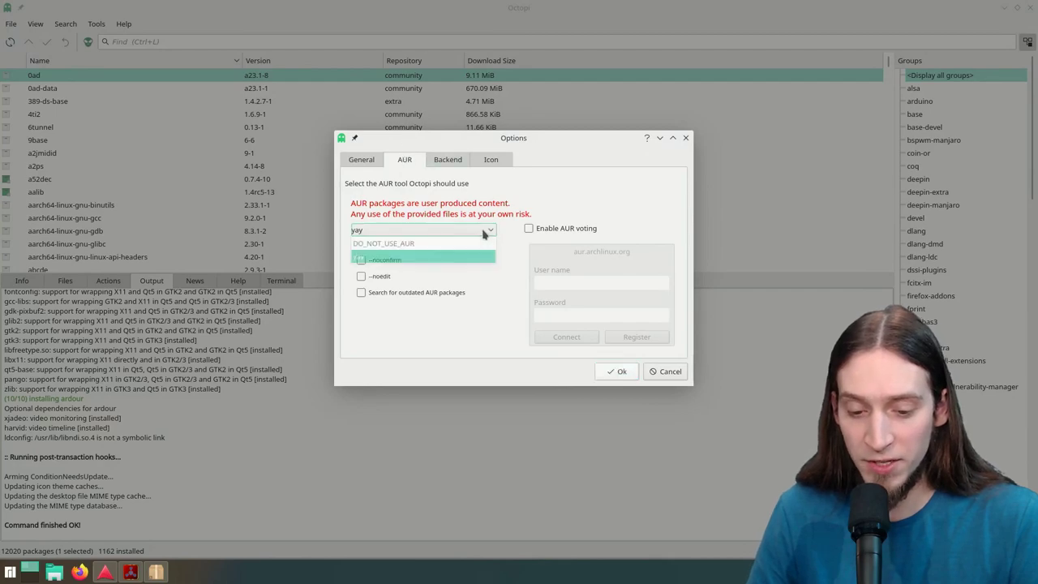
click(418, 259)
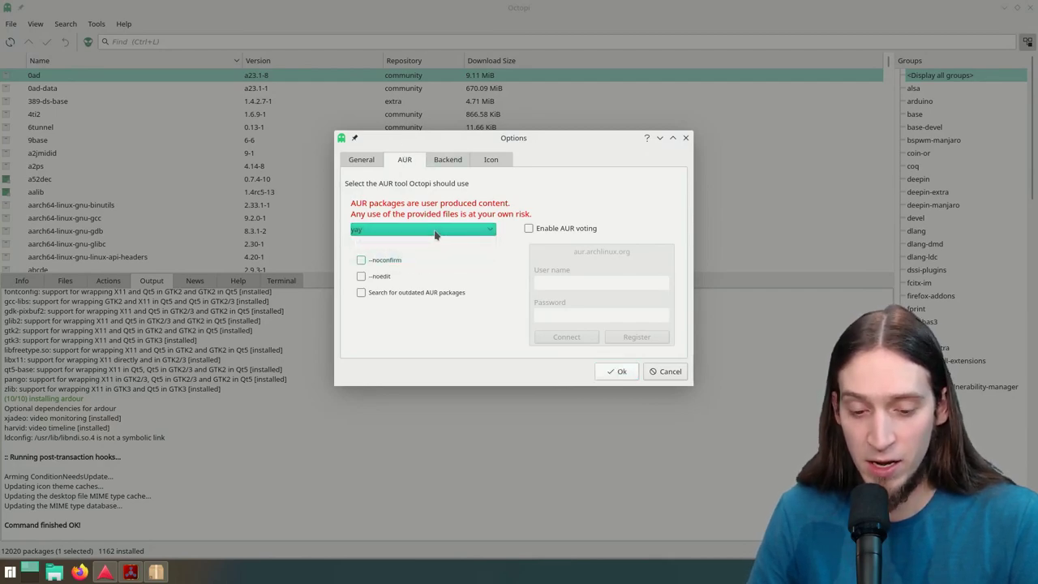
click(434, 234)
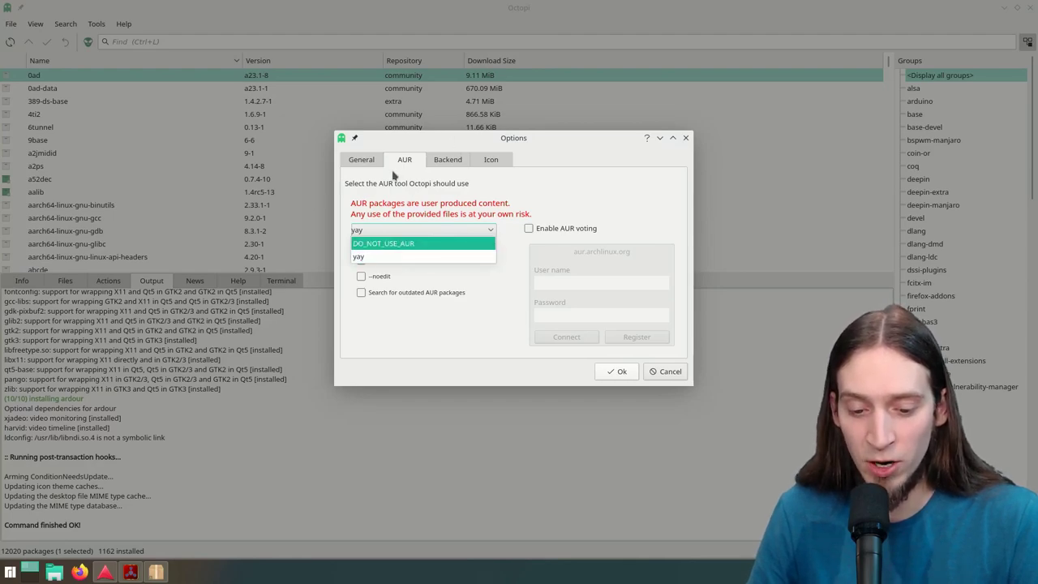
click(379, 243)
click(386, 233)
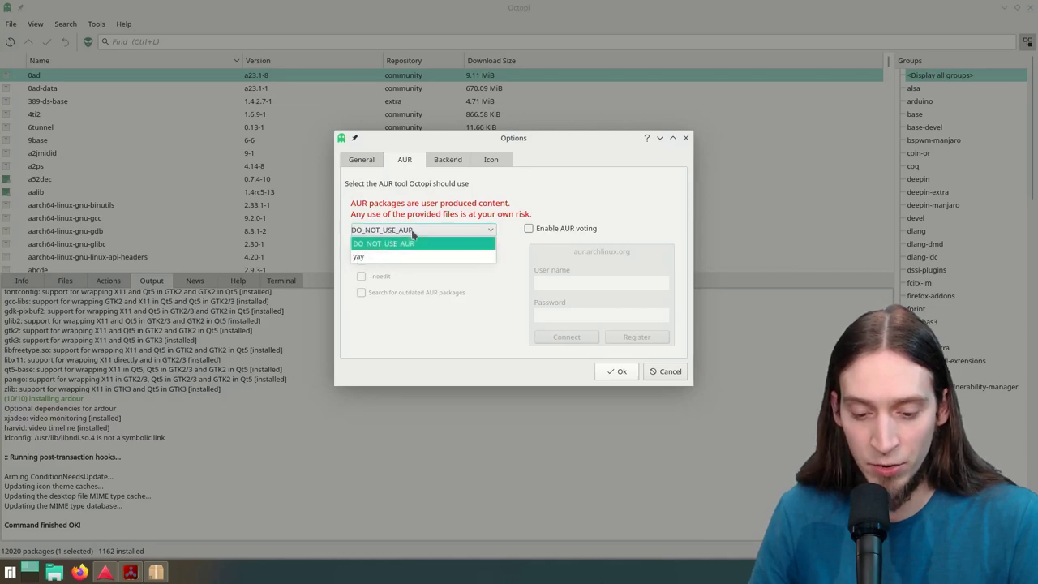
click(393, 251)
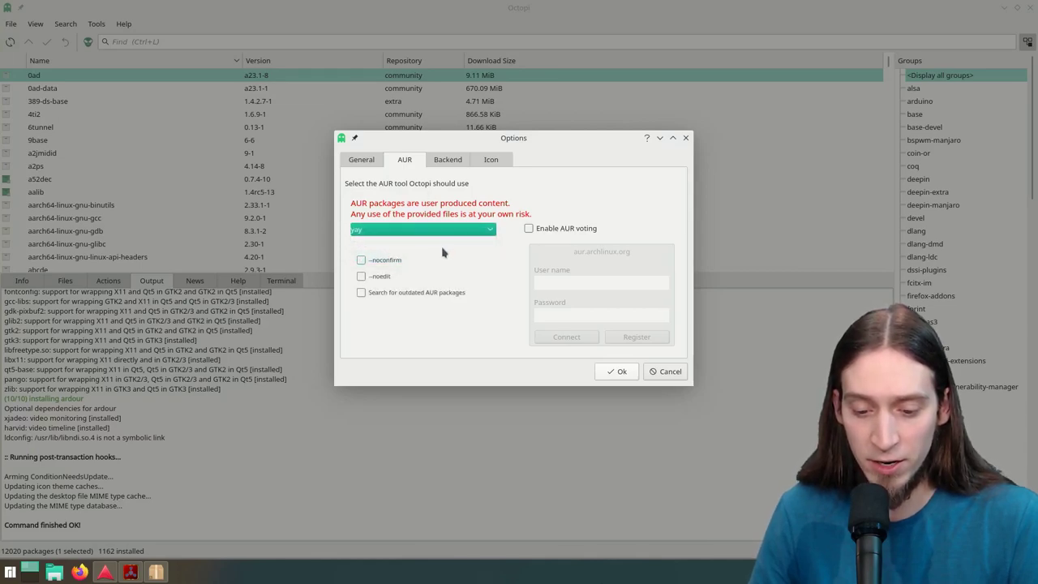
Step: Enable AUR voting, enter the AUR account's user name and password, and connect to aur.archlinux.org
click(530, 230)
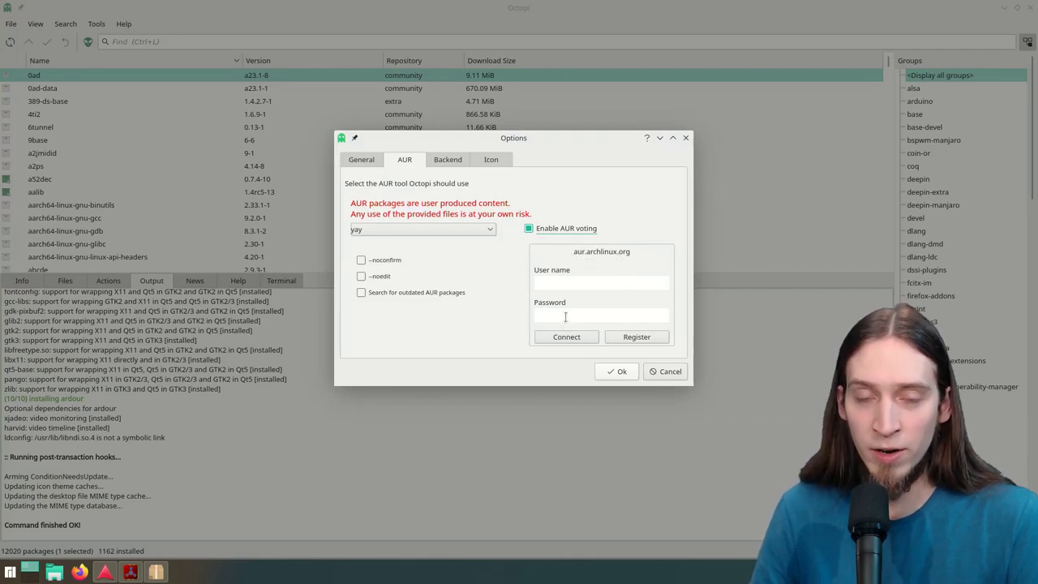
text(unfa)
key(Tab)
key(ctrl+v)
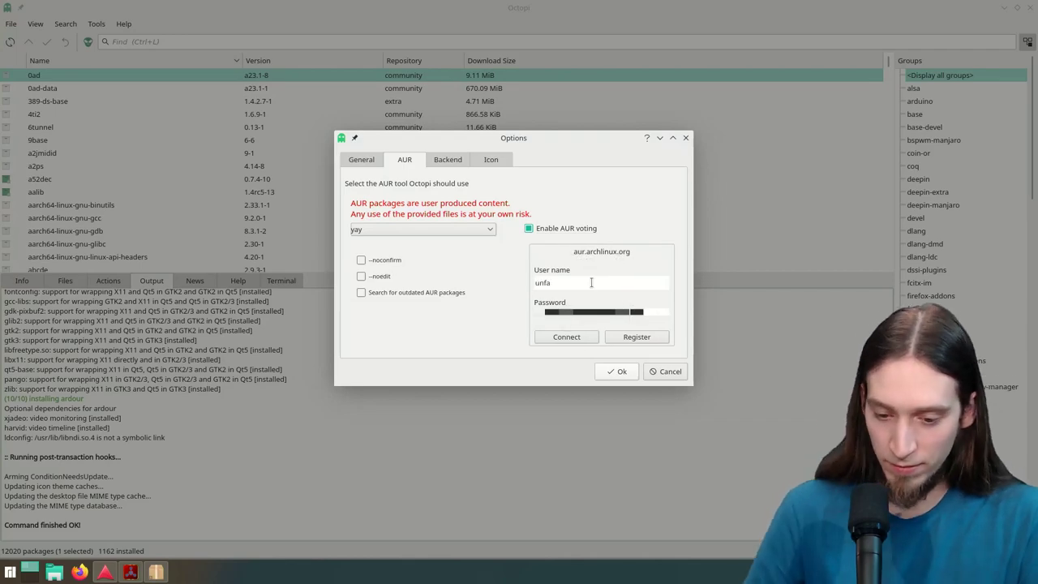
key(Return)
click(555, 264)
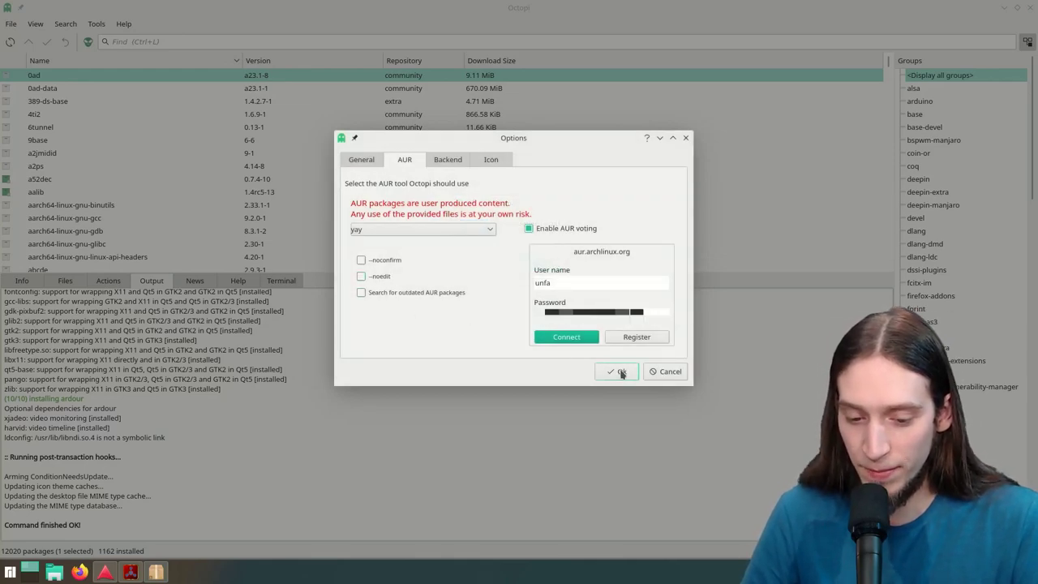
Step: Enable the --noconfirm and --noedit options for yay and save the Octopi options
click(362, 260)
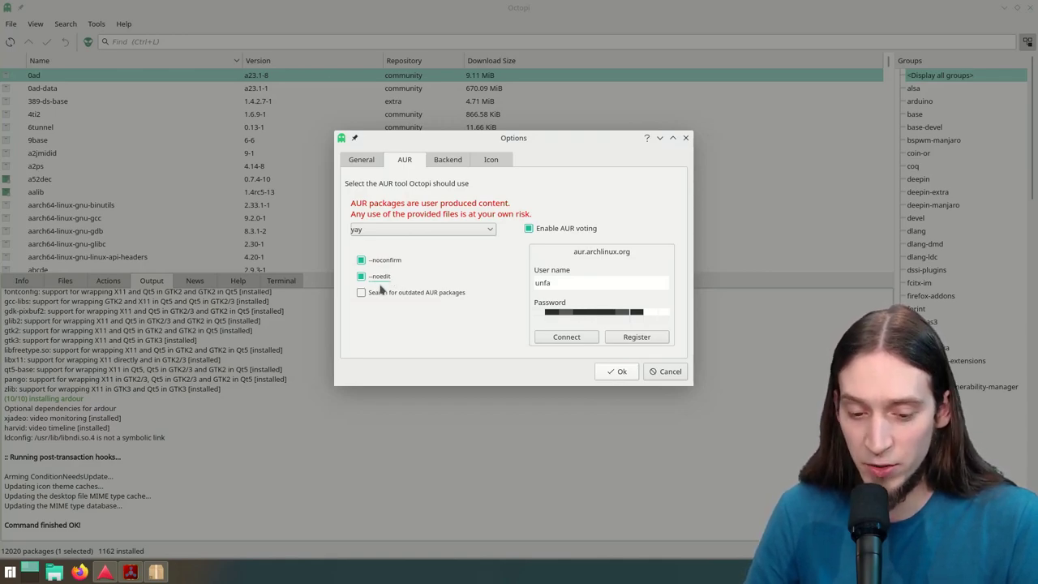
click(616, 371)
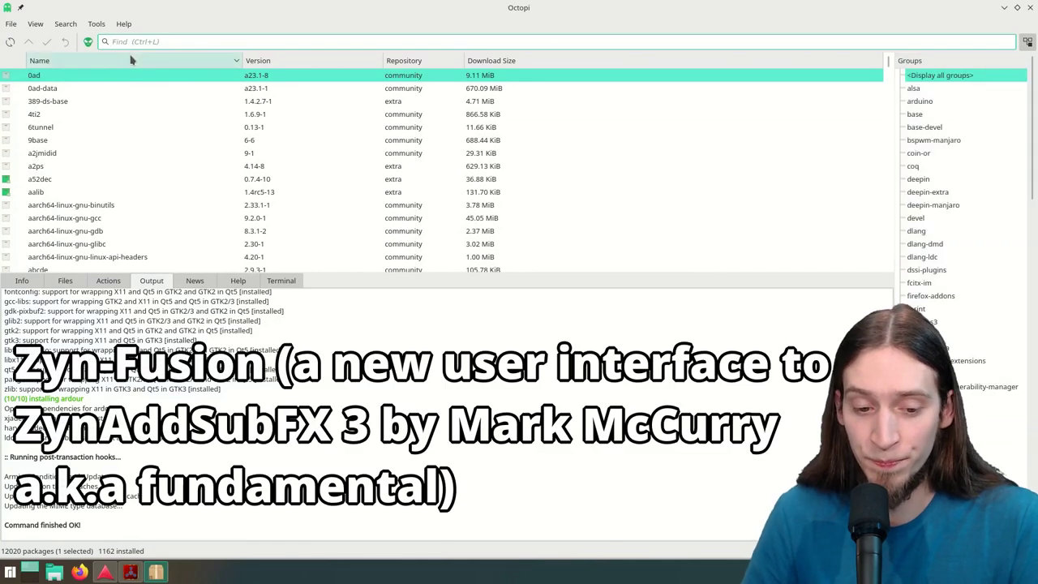
Step: Search the AUR for zyn, install the zyn-fusion package and authorize it with the sudo password
click(88, 43)
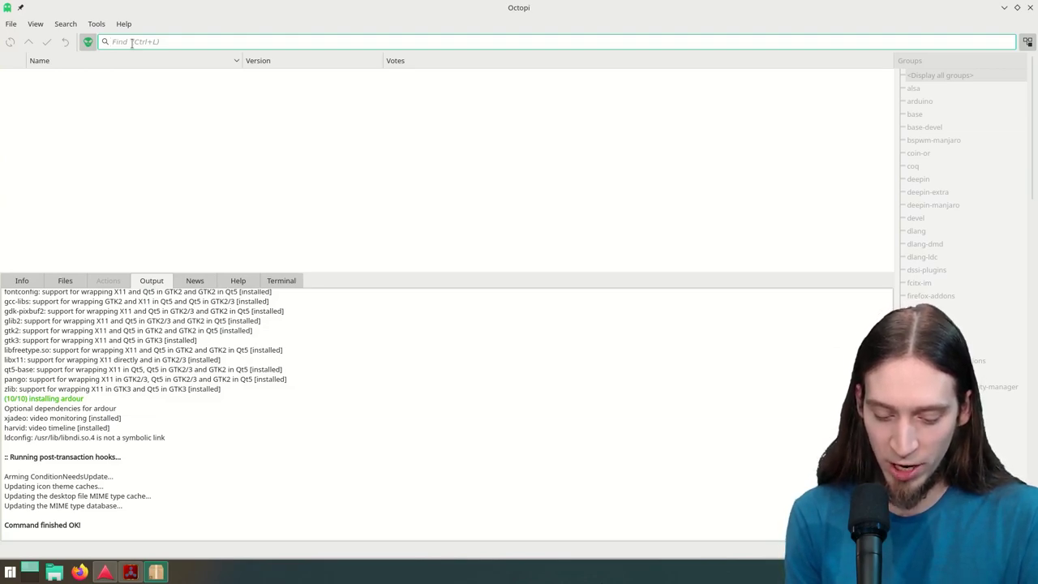
text(zyn)
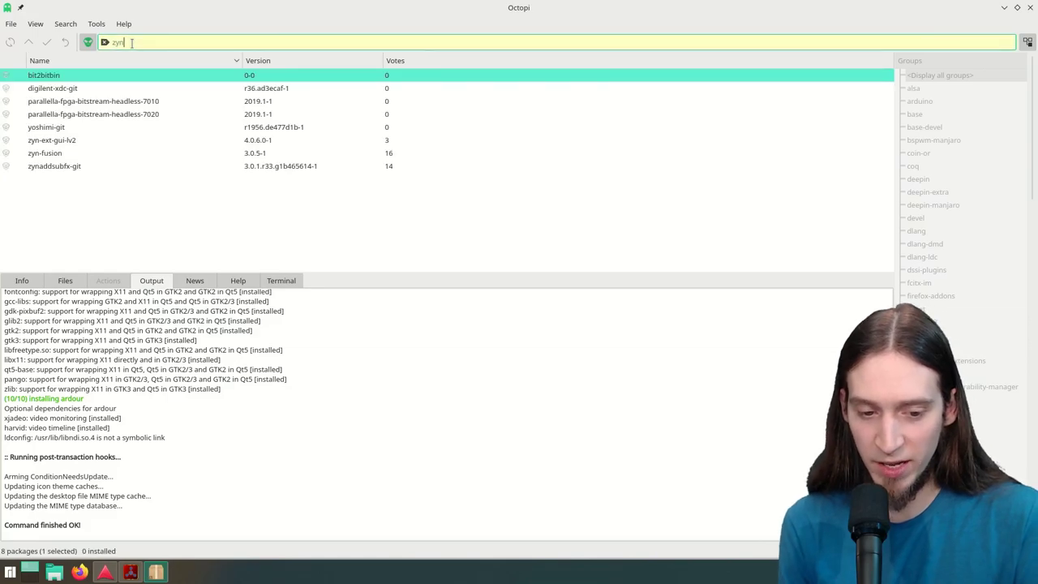
click(88, 153)
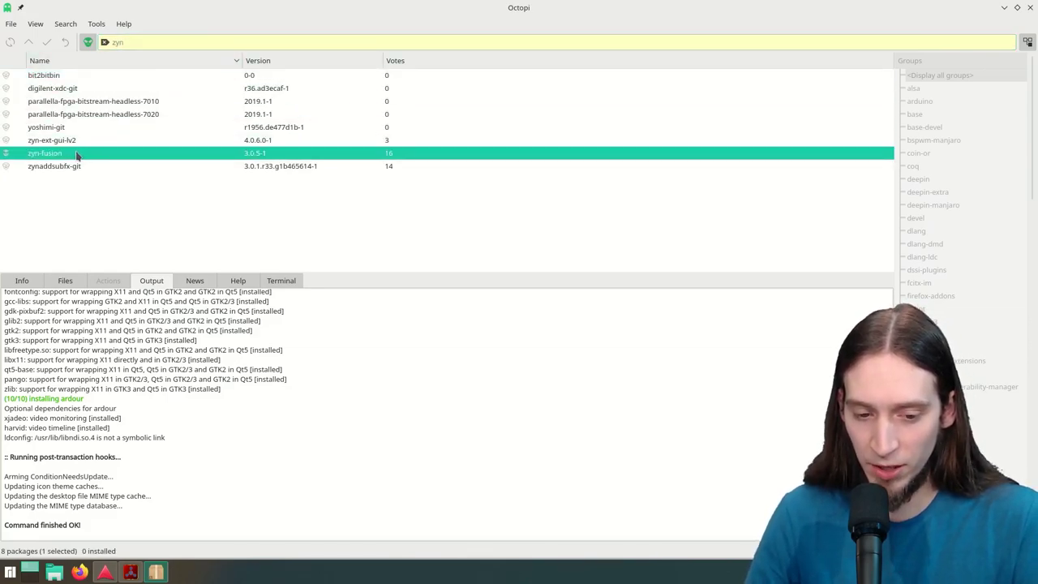
right_click(76, 154)
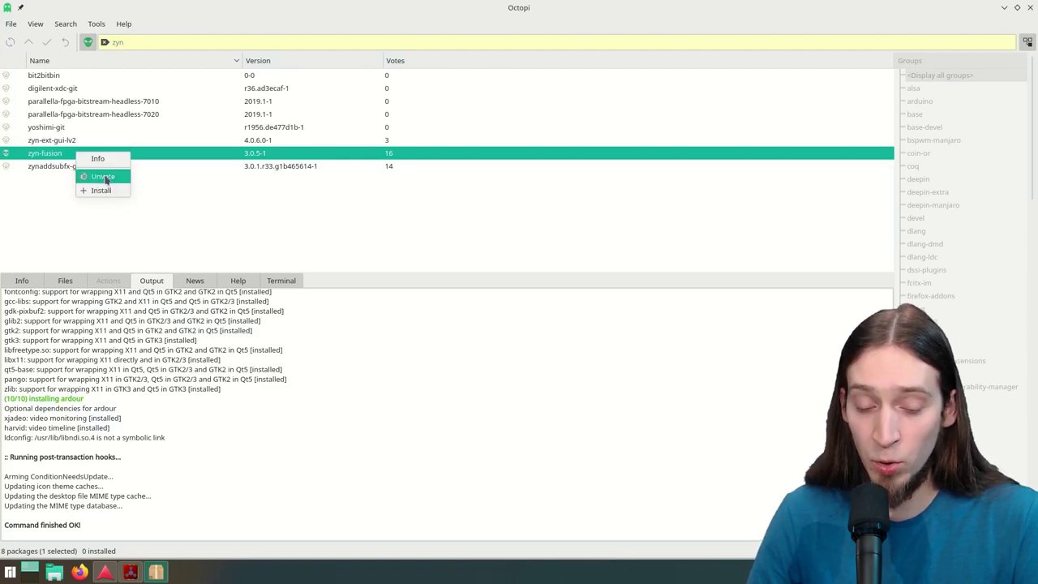
click(106, 192)
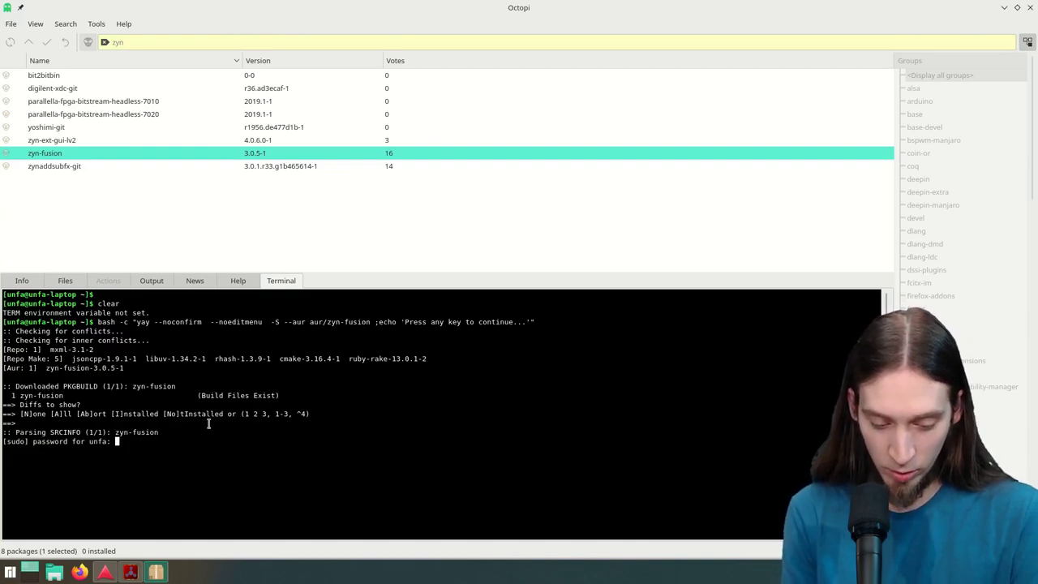
key(Return)
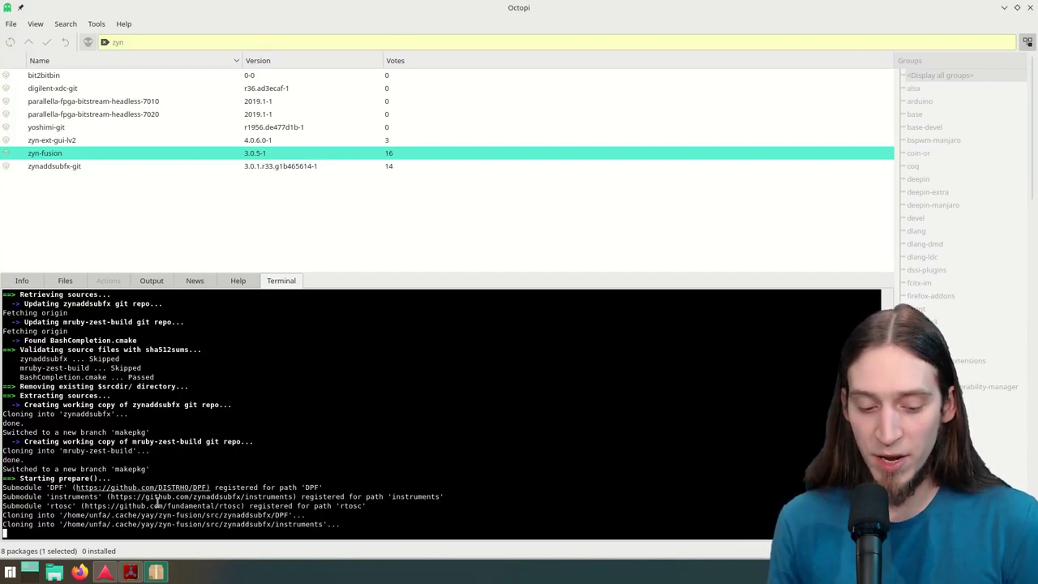
Step: Switch to Cadence and examine the status of the PulseAudio bridge to JACK
click(129, 571)
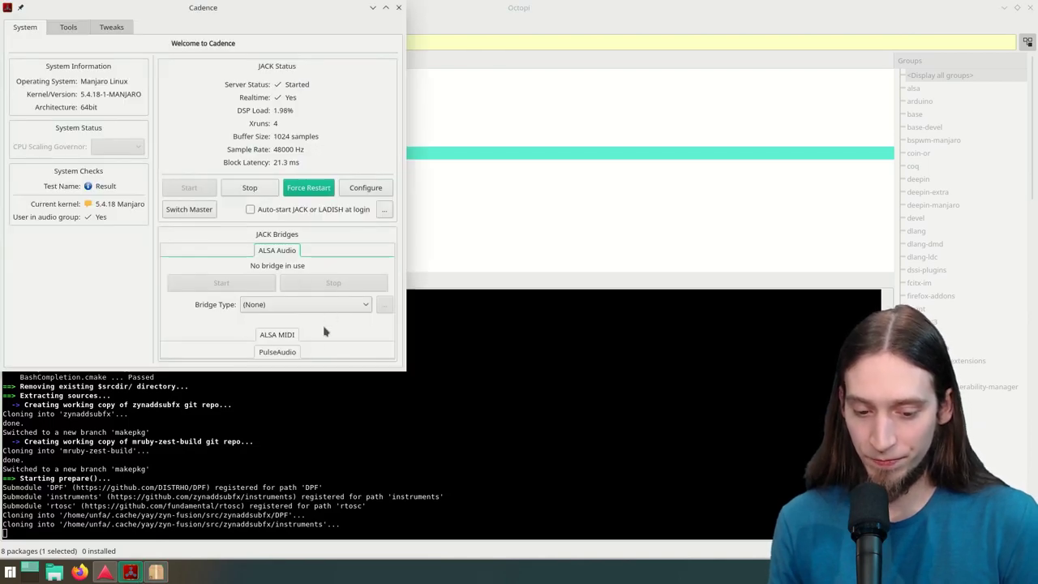
click(277, 352)
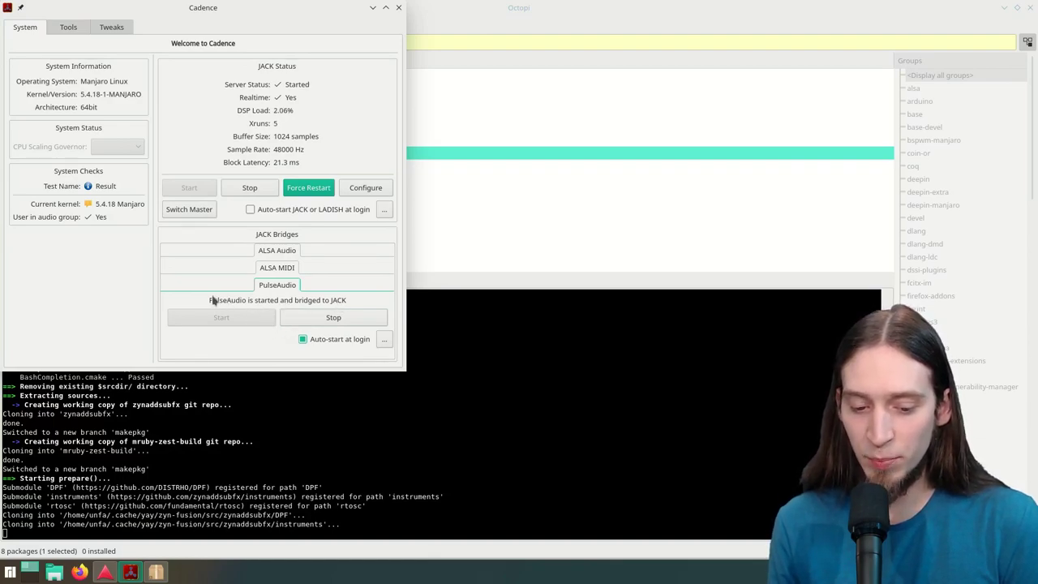
mouse_move(214, 301)
mouse_down()
mouse_move(259, 300)
mouse_move(211, 291)
mouse_up()
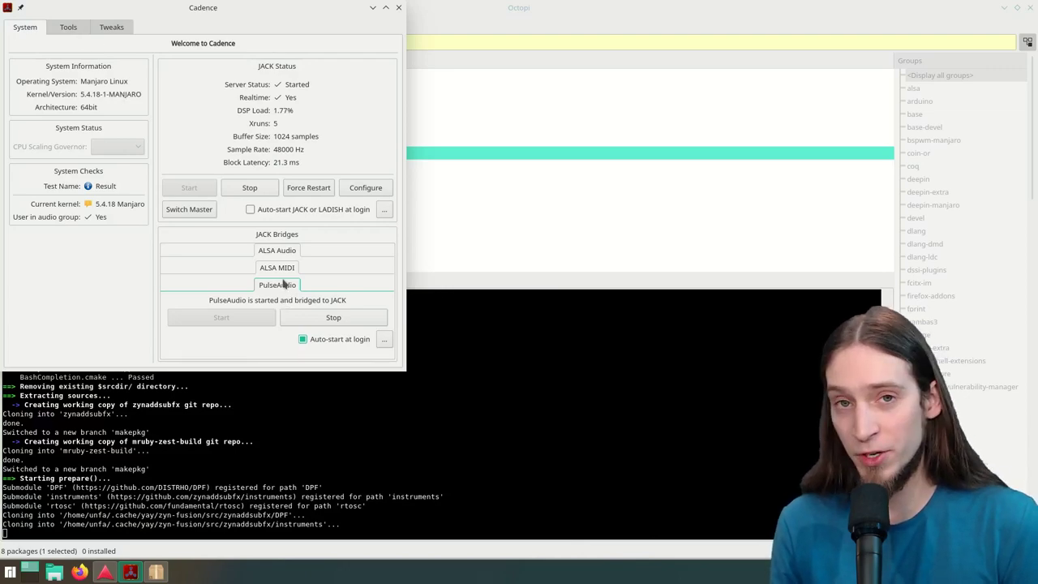
Step: Open the Catia patchbay from Cadence's tools and maximize its window
click(66, 29)
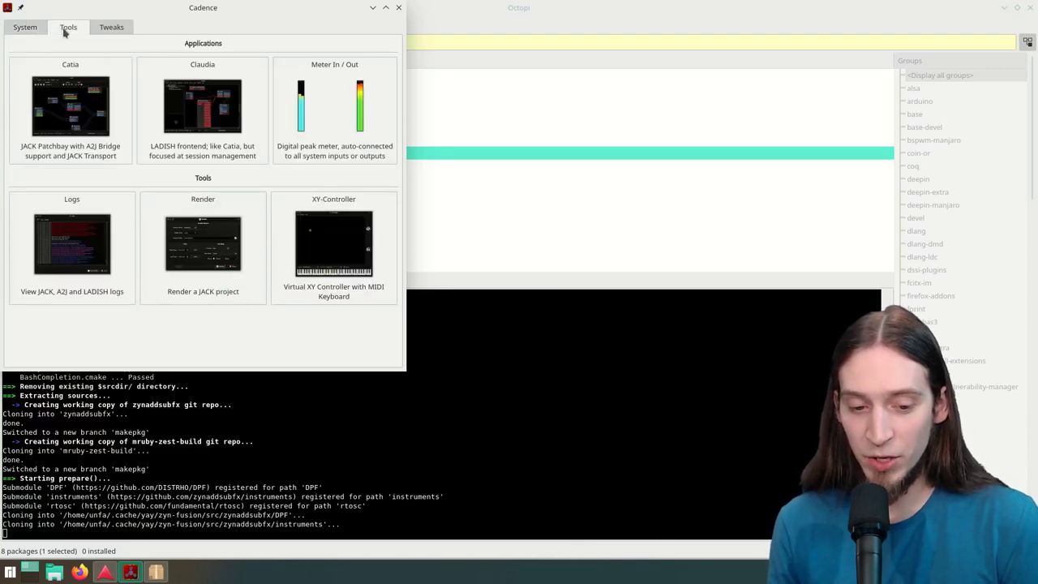
click(74, 108)
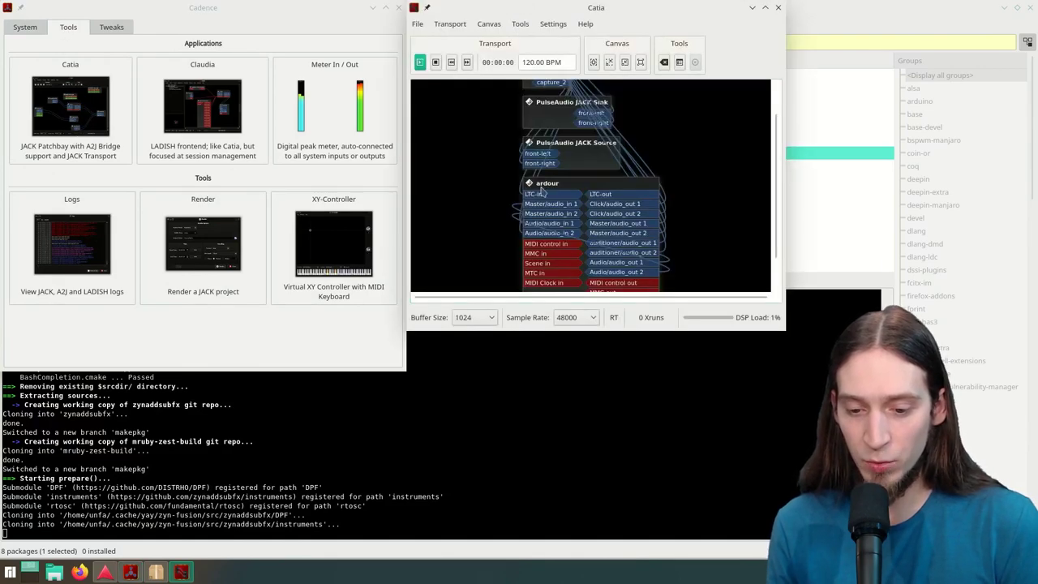
click(764, 7)
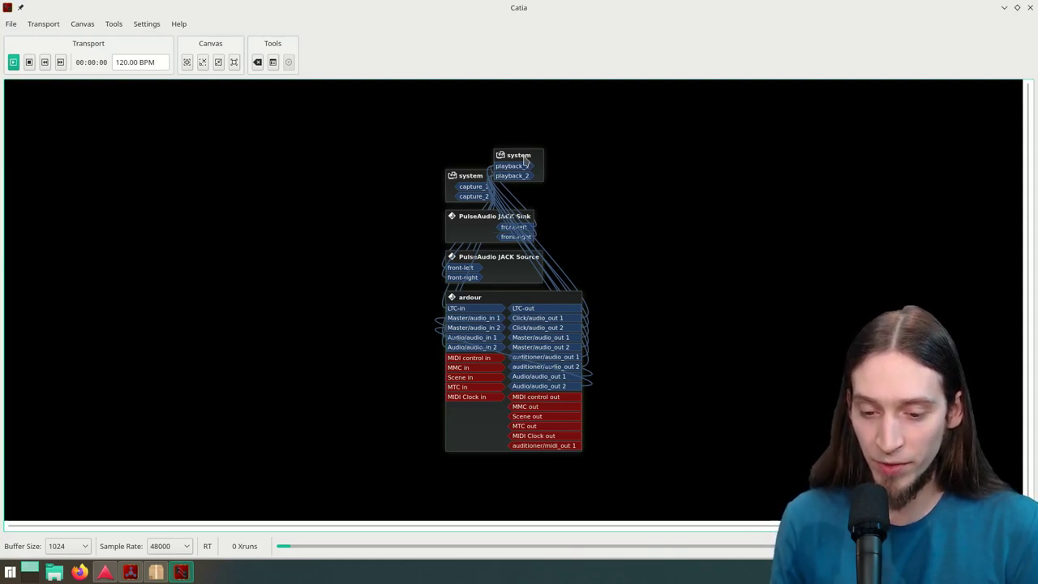
Step: Spread the system nodes apart on the canvas, with capture far left and playback far right of the ardour node
drag(523, 160, 790, 230)
drag(321, 183, 185, 258)
click(827, 260)
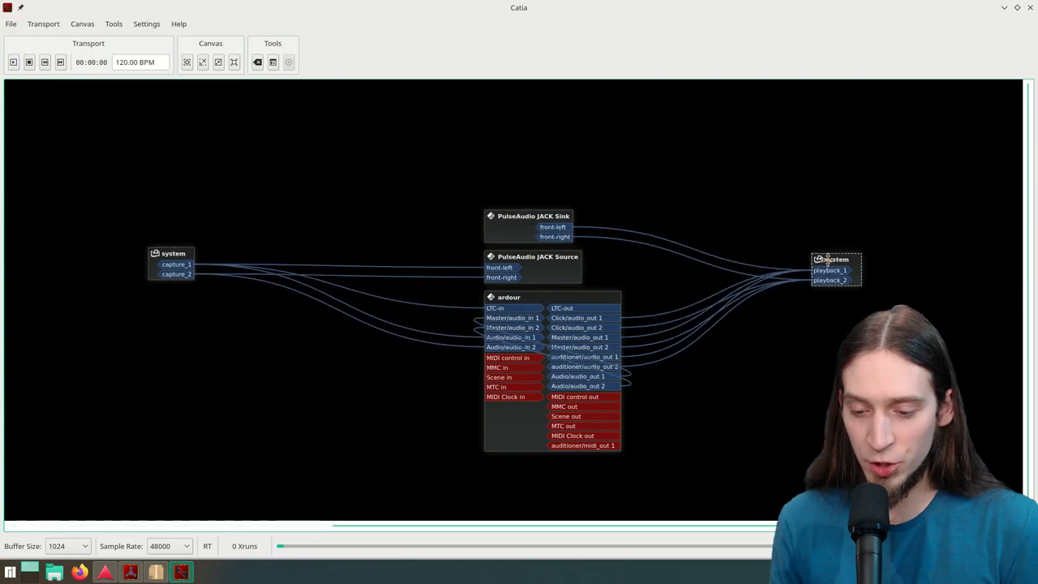
drag(827, 260, 845, 261)
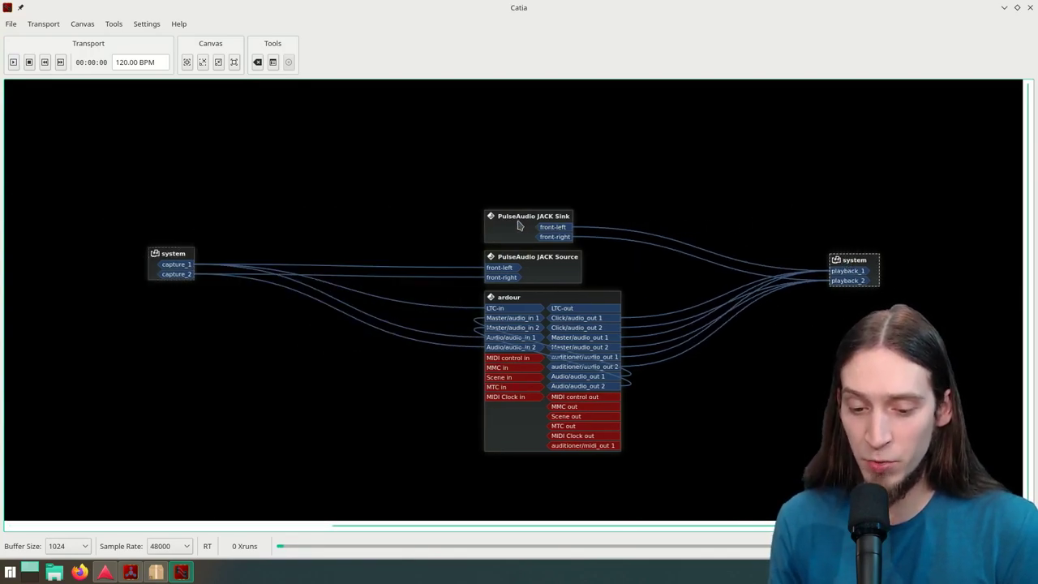
Step: Move the PulseAudio JACK Sink node near system playback and the PulseAudio JACK Source node near system capture
drag(506, 216, 687, 199)
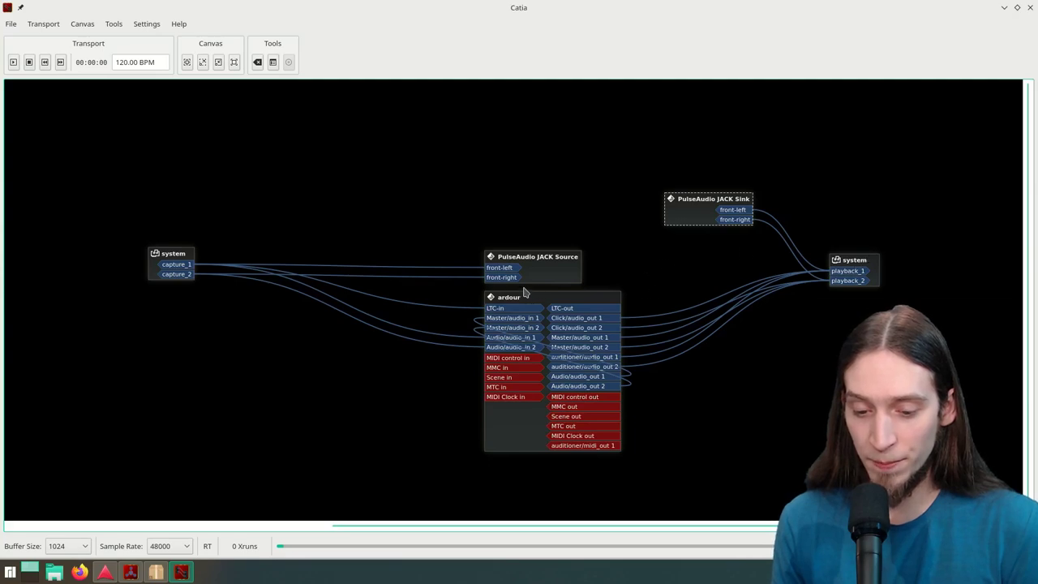
drag(534, 261, 315, 177)
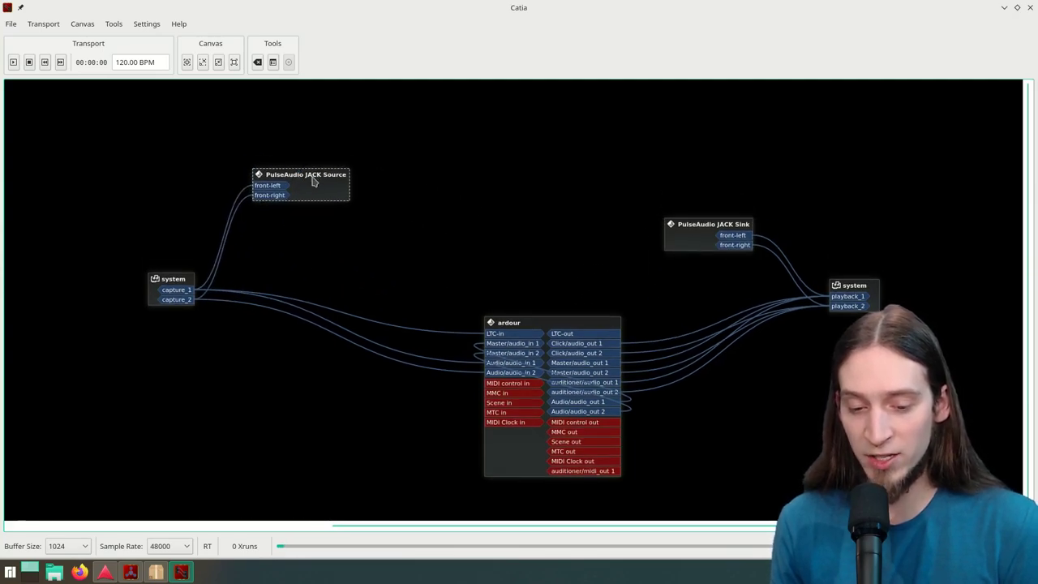
drag(315, 180, 309, 182)
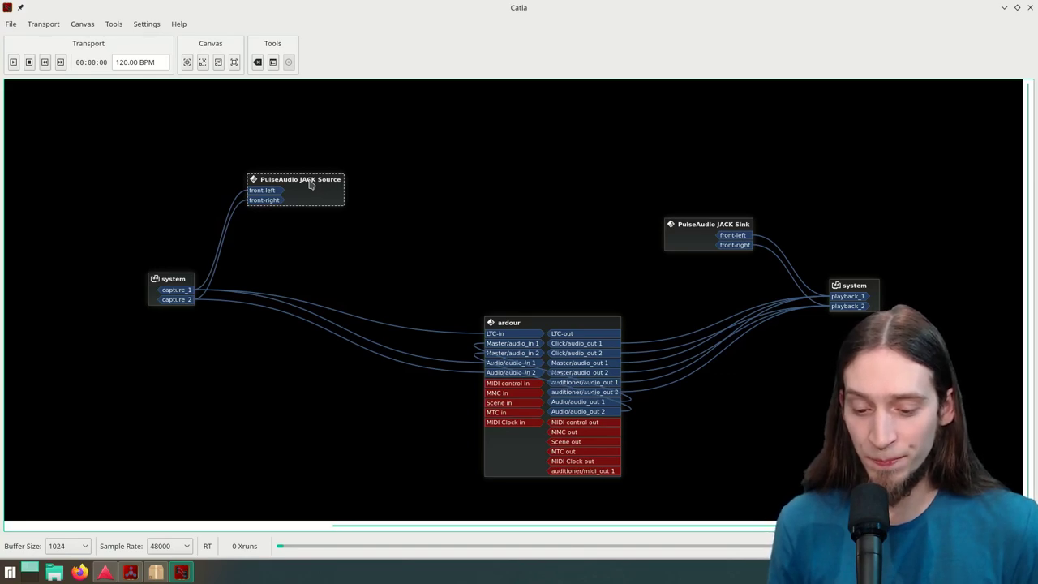
drag(272, 185, 282, 195)
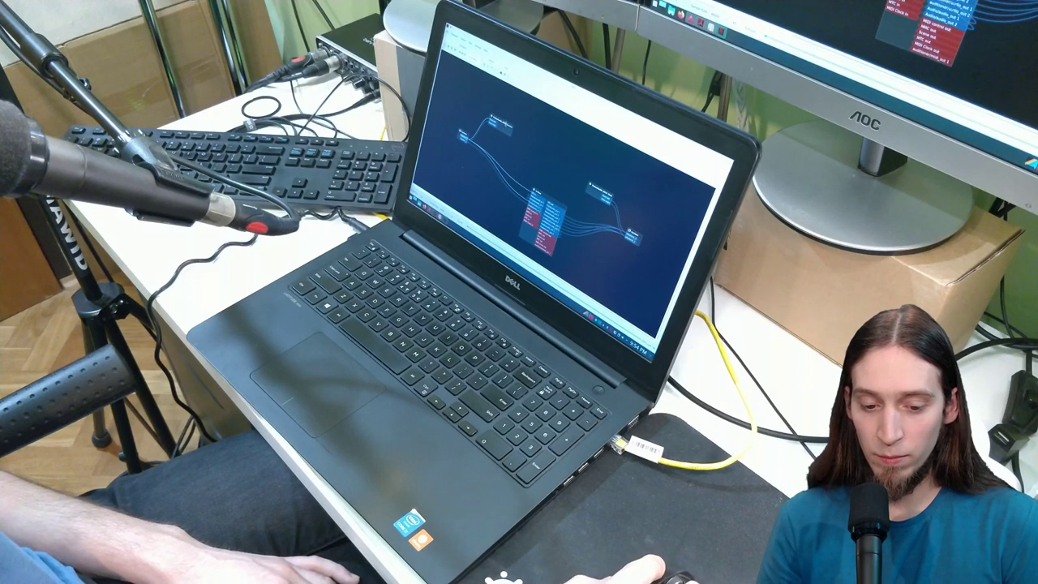
drag(499, 122, 519, 131)
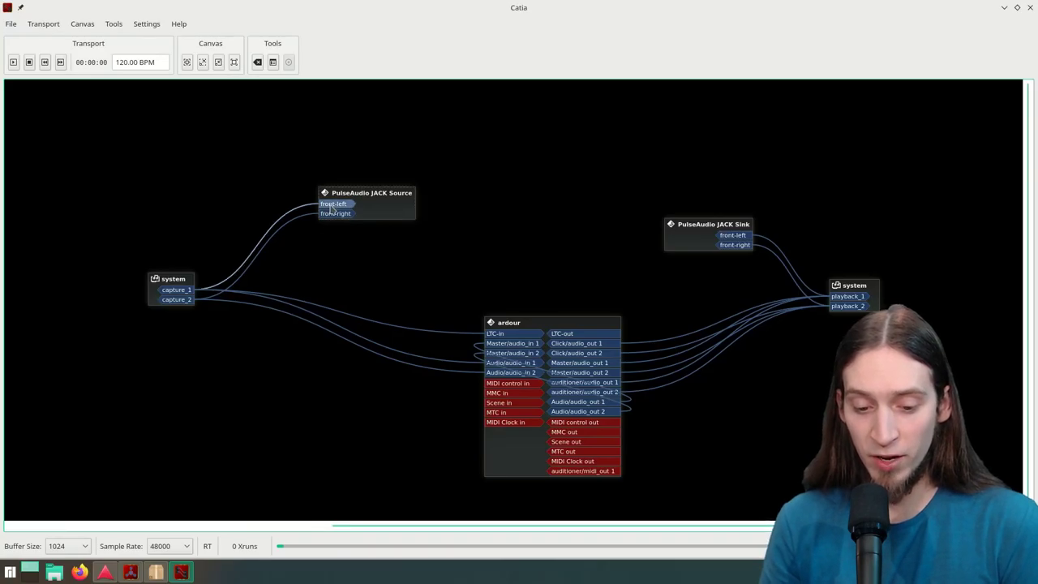
Step: Disconnect all connections from the front-left and front-right ports of PulseAudio JACK Source
right_click(330, 206)
click(345, 231)
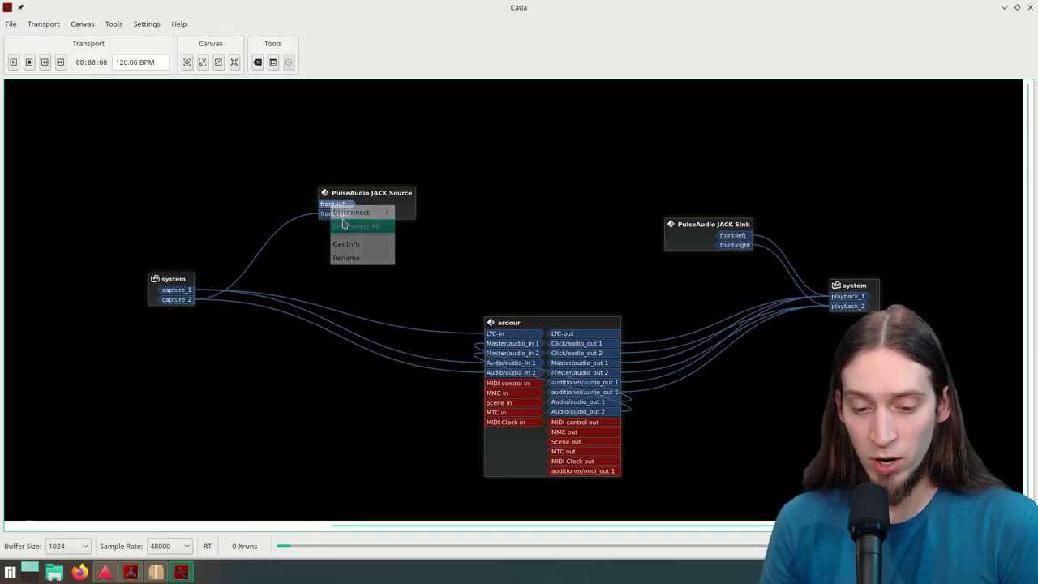
right_click(328, 213)
mouse_move(357, 219)
click(438, 217)
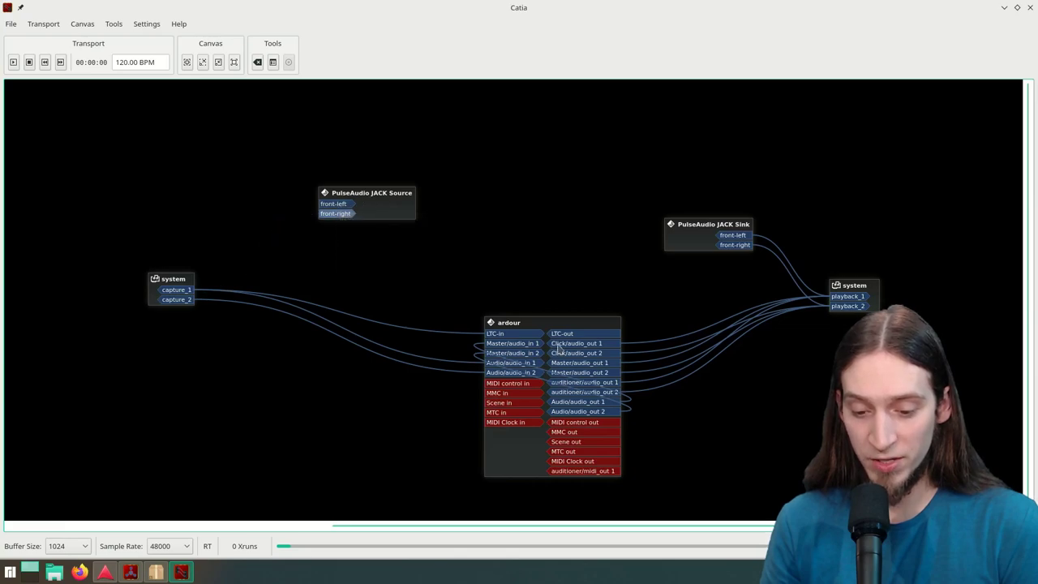
Step: Move the ardour node closer to system capture and connect its Master/audio_out 1 and 2 to PulseAudio JACK Source's front-left and front-right ports
drag(559, 325, 375, 319)
drag(387, 192, 431, 200)
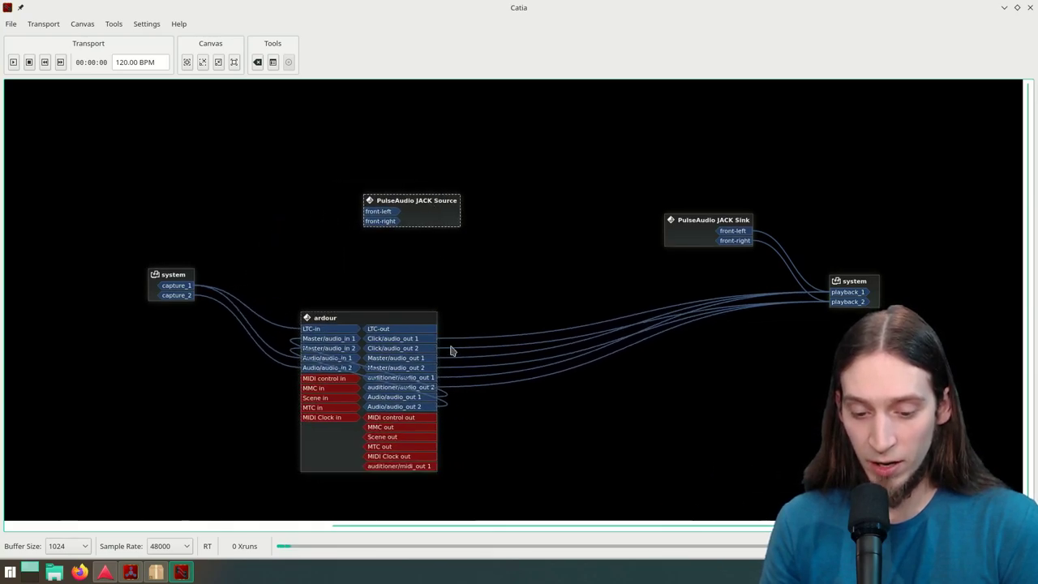
drag(442, 349, 374, 213)
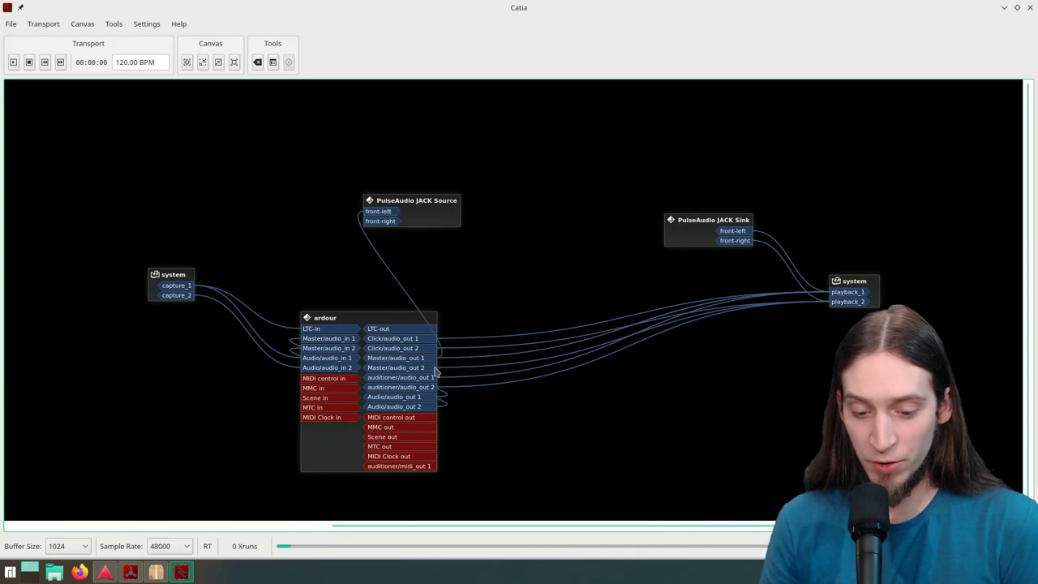
drag(436, 370, 550, 264)
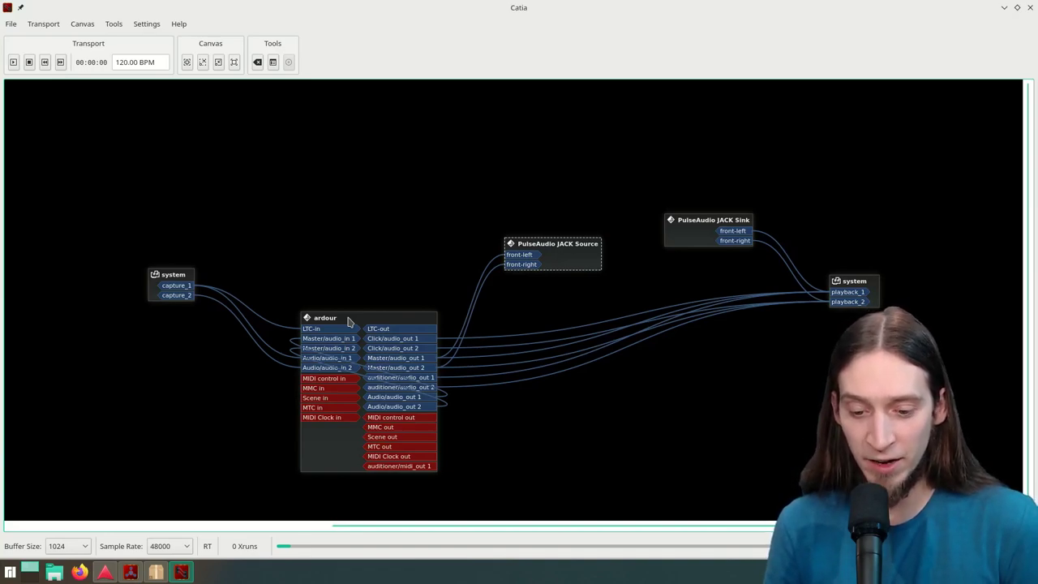
Step: Reconnect PulseAudio JACK Source to system capture_1 and capture_2 instead of Ardour, and move the ardour node back to the middle
right_click(559, 256)
click(570, 278)
drag(191, 286, 519, 255)
drag(164, 298, 367, 232)
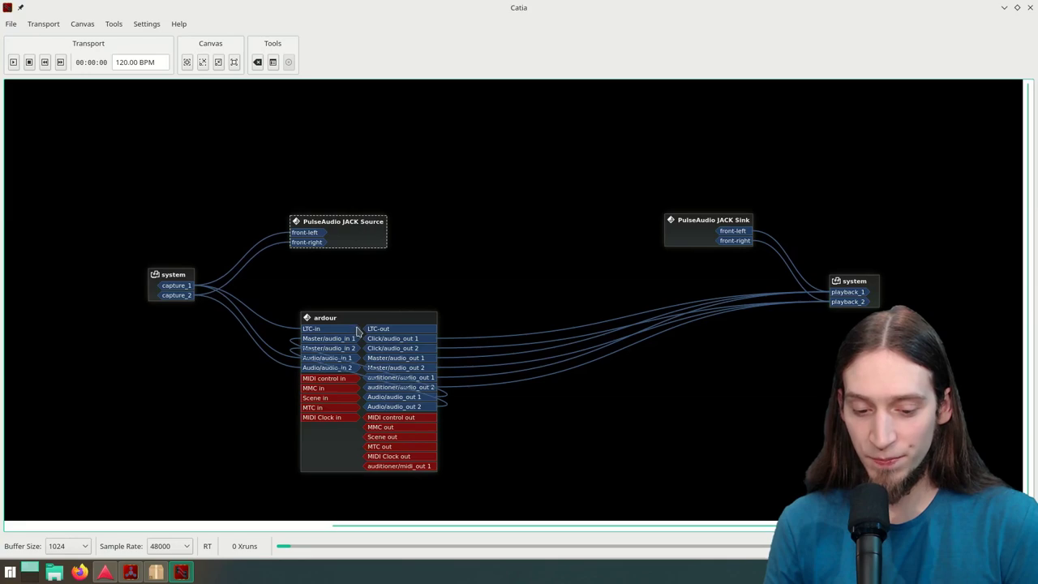
drag(364, 317, 486, 309)
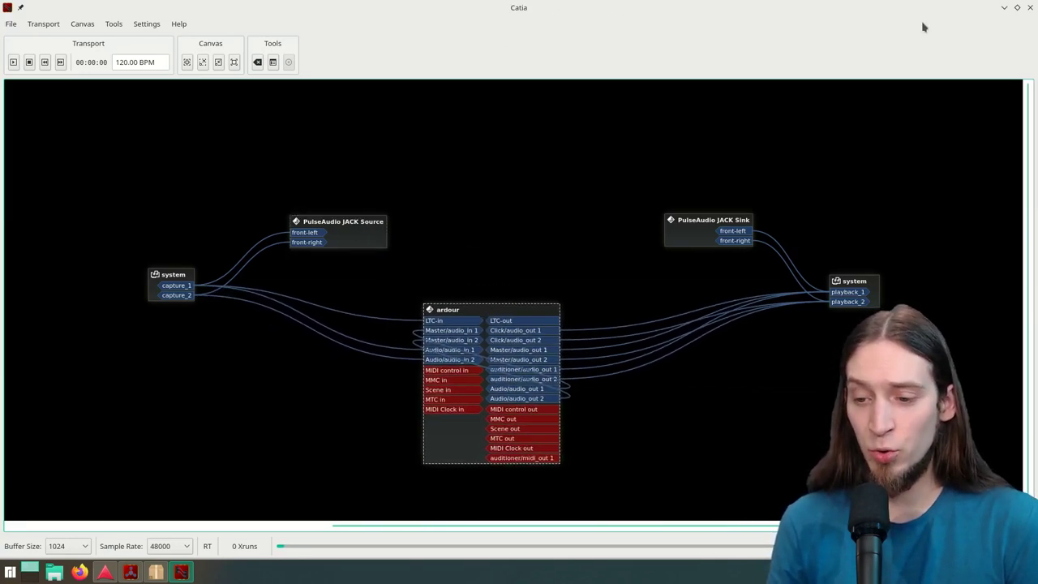
Step: Close Catia and view the input and output levels in Cadence's digital peak meter
click(1029, 8)
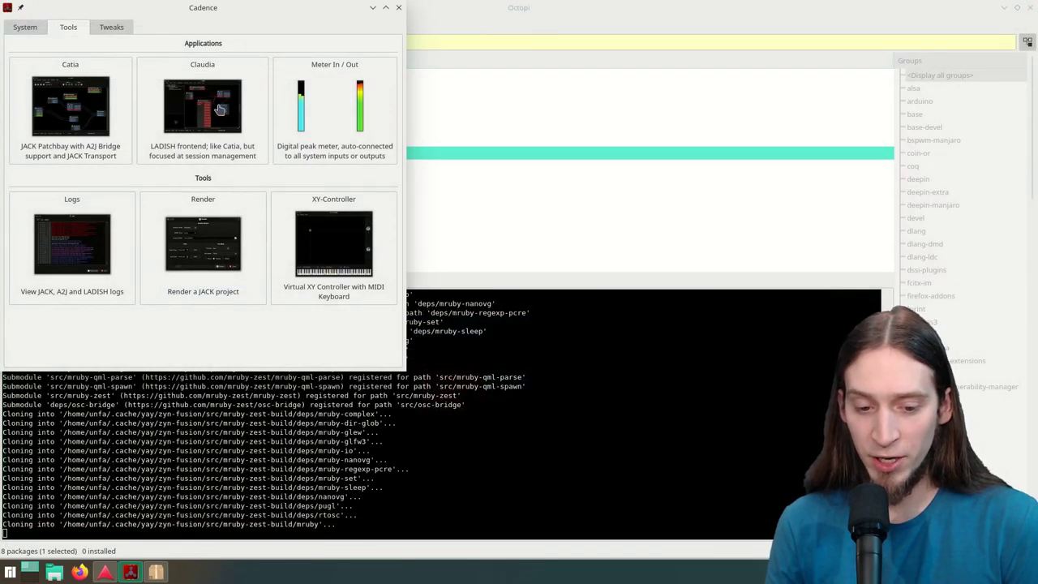
click(321, 105)
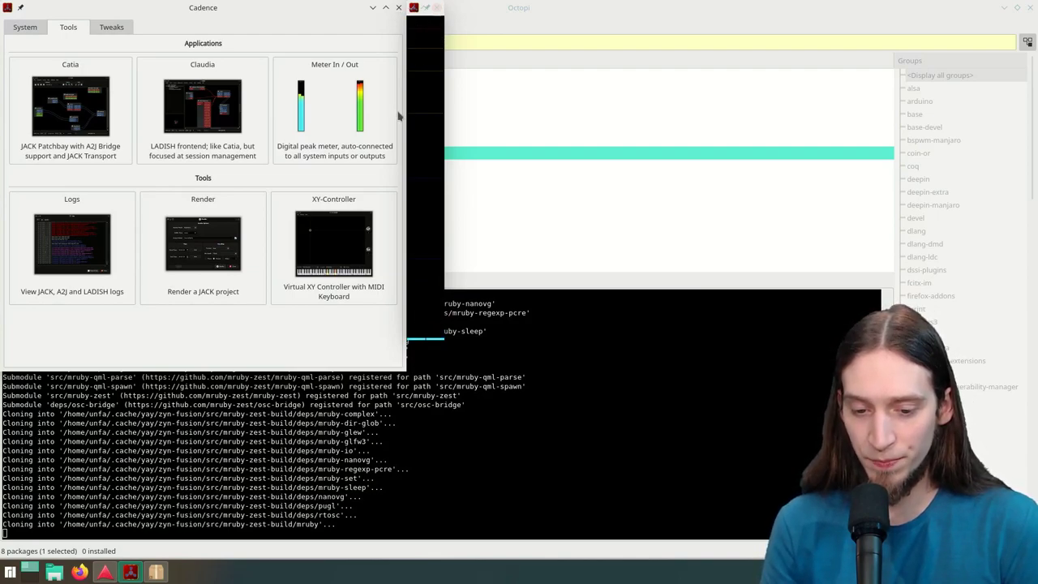
click(437, 7)
click(370, 95)
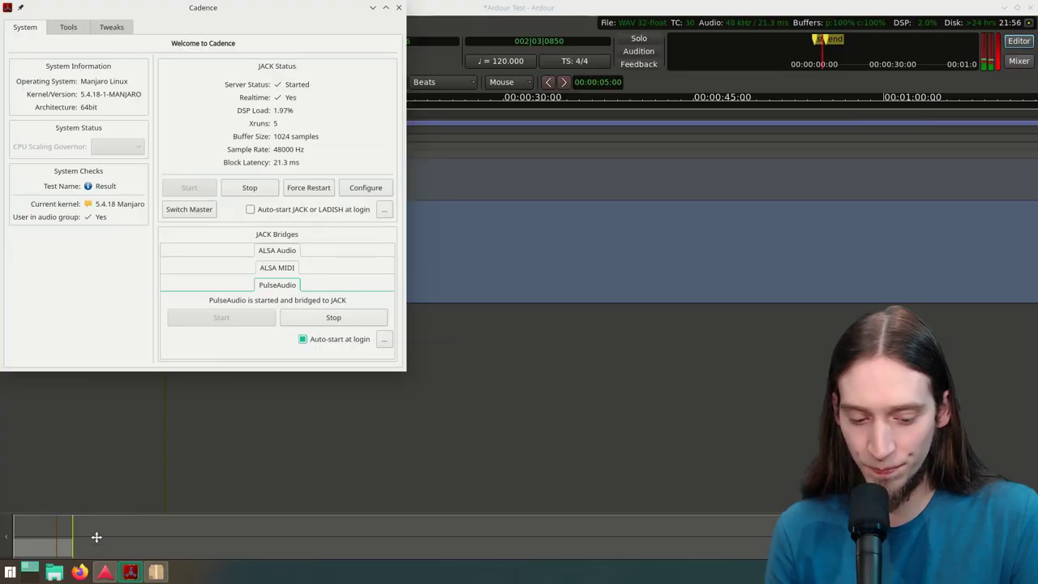
Step: Return to Octopi, search the application launcher for kernel and open the Kernel settings module maximized
click(151, 573)
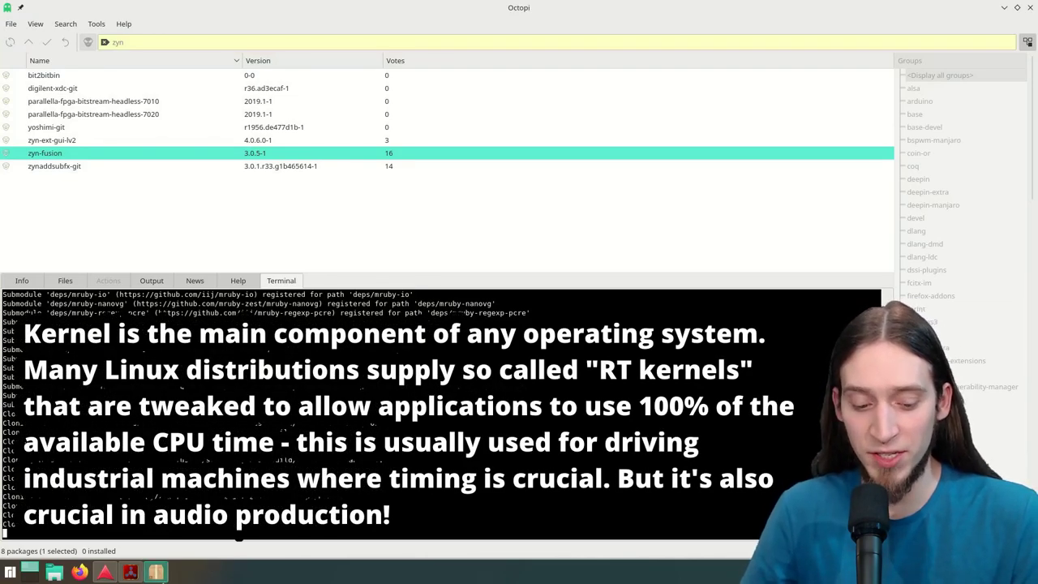
click(10, 571)
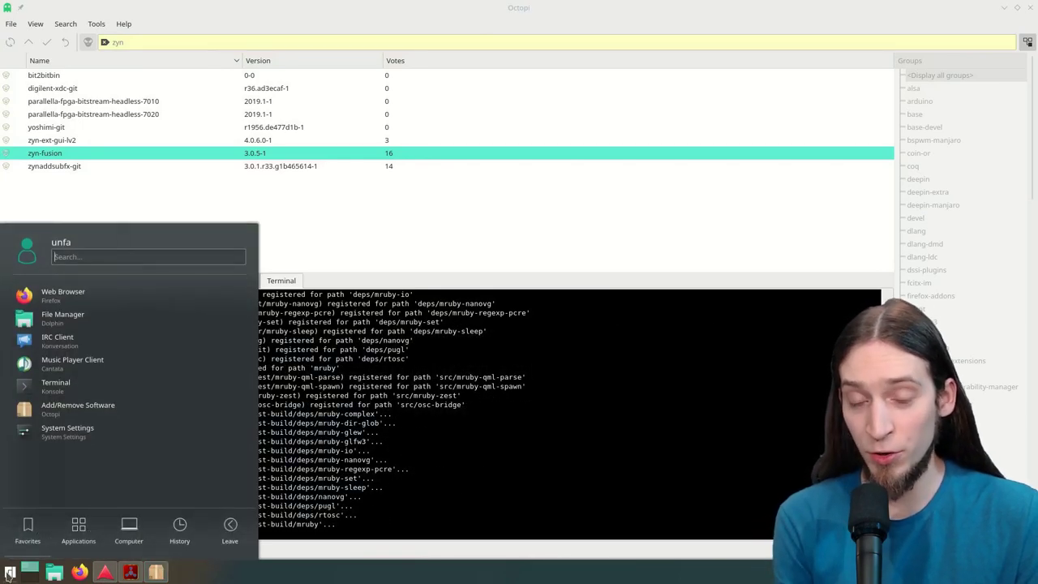
text(kernel)
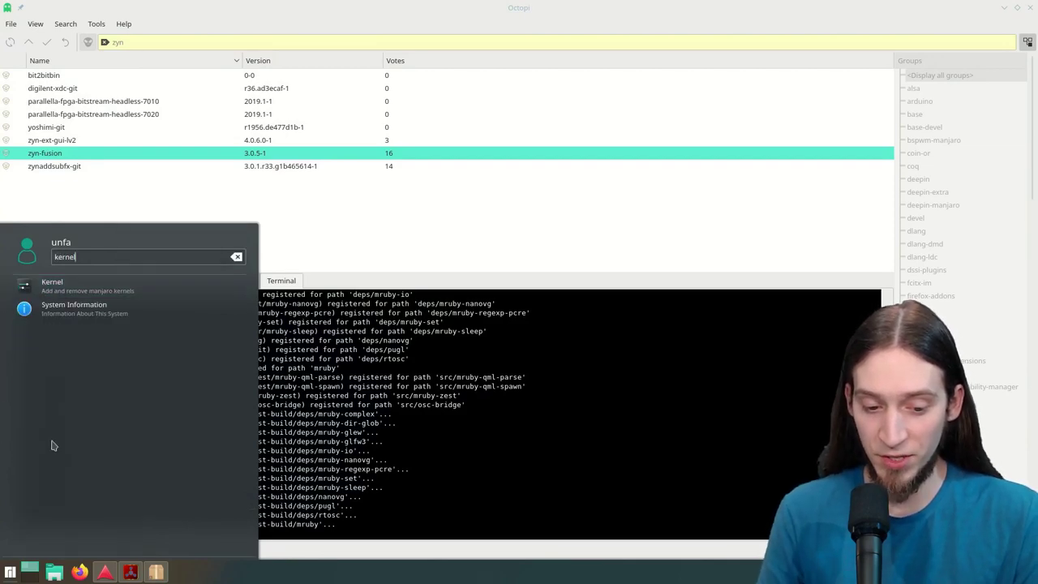
click(84, 291)
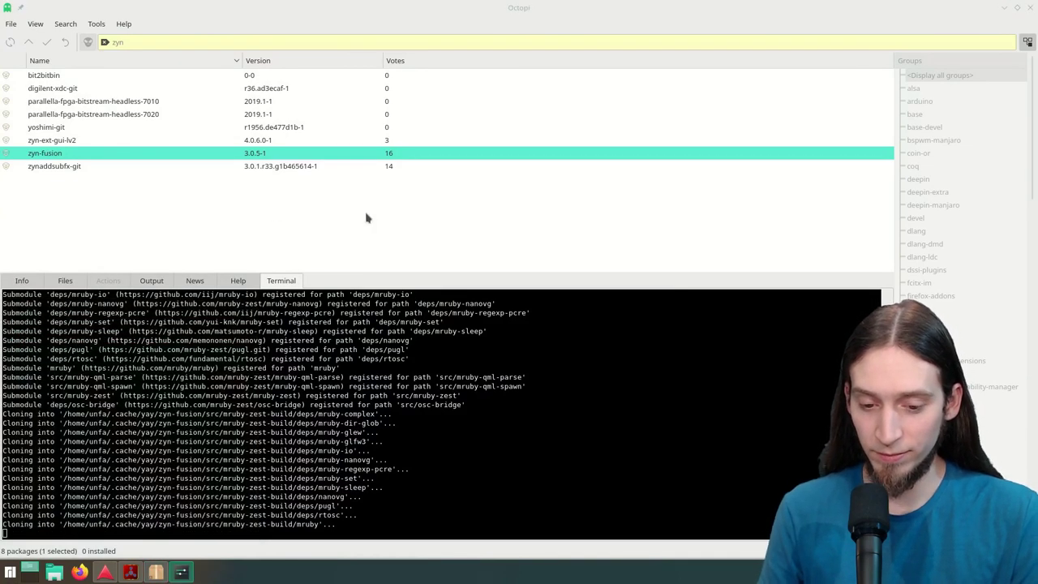
drag(459, 172, 426, 117)
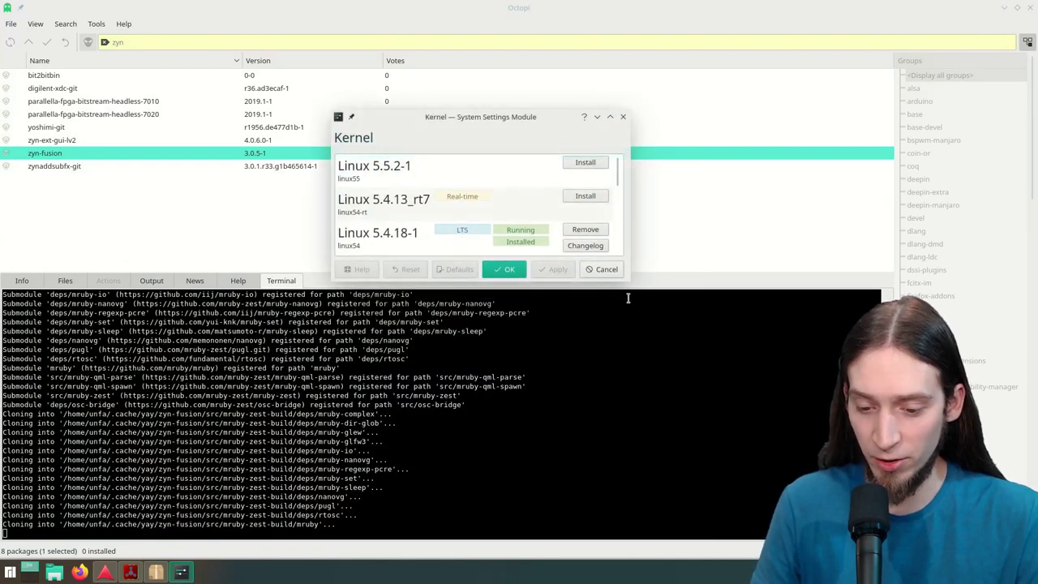
click(609, 116)
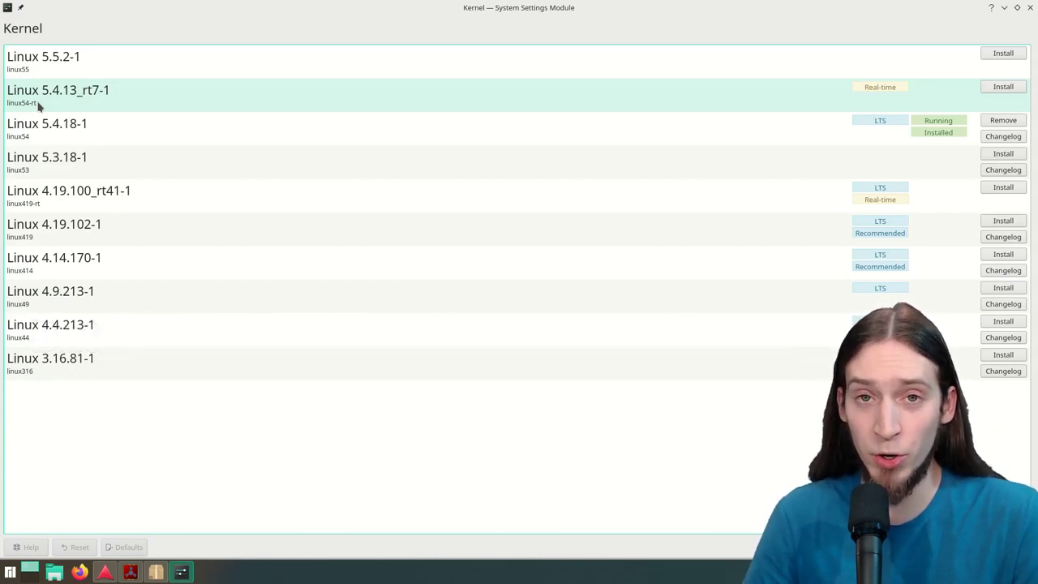
Step: Install the real-time kernel Linux 5.4.13_rt7-1 (linux54-rt), authorize it with the account password and show the installation details
click(1006, 86)
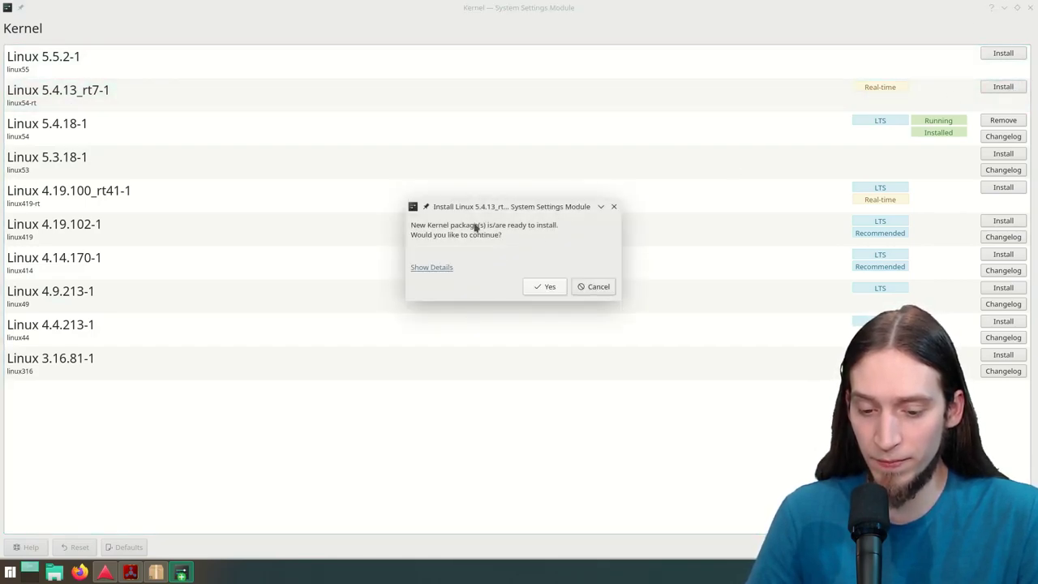
click(539, 287)
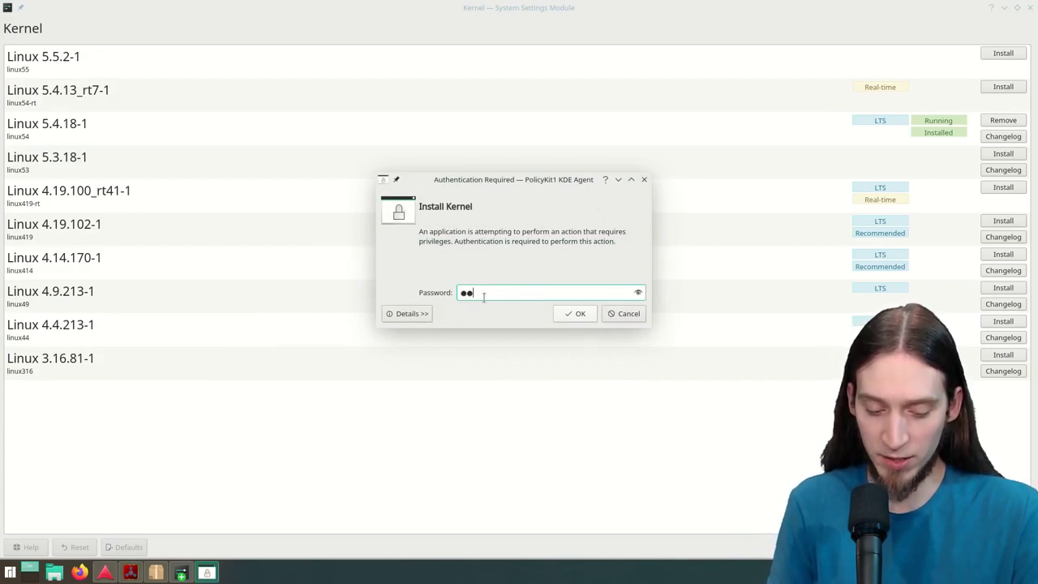
key(Return)
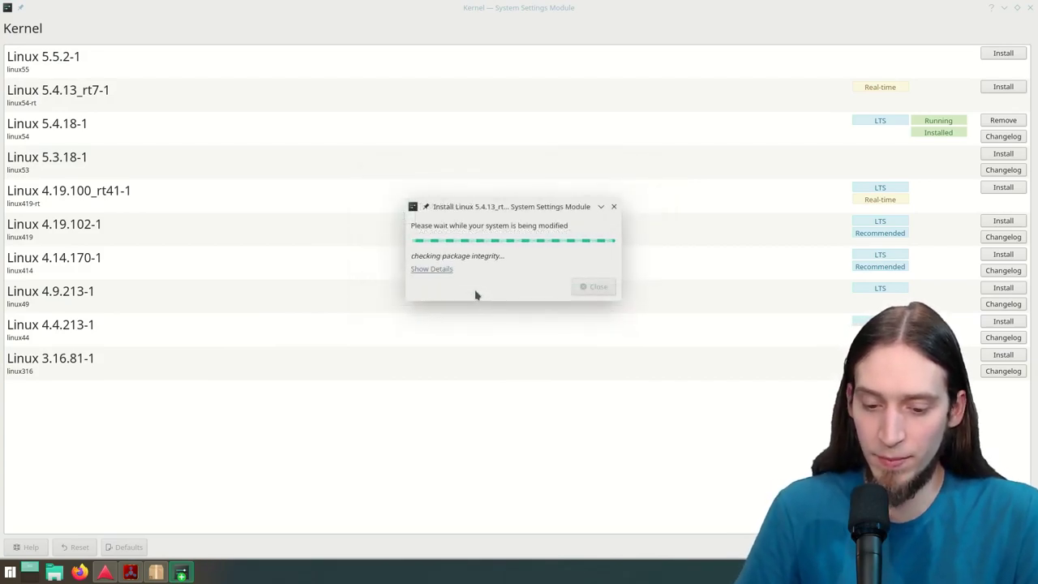
click(435, 270)
drag(475, 225, 430, 50)
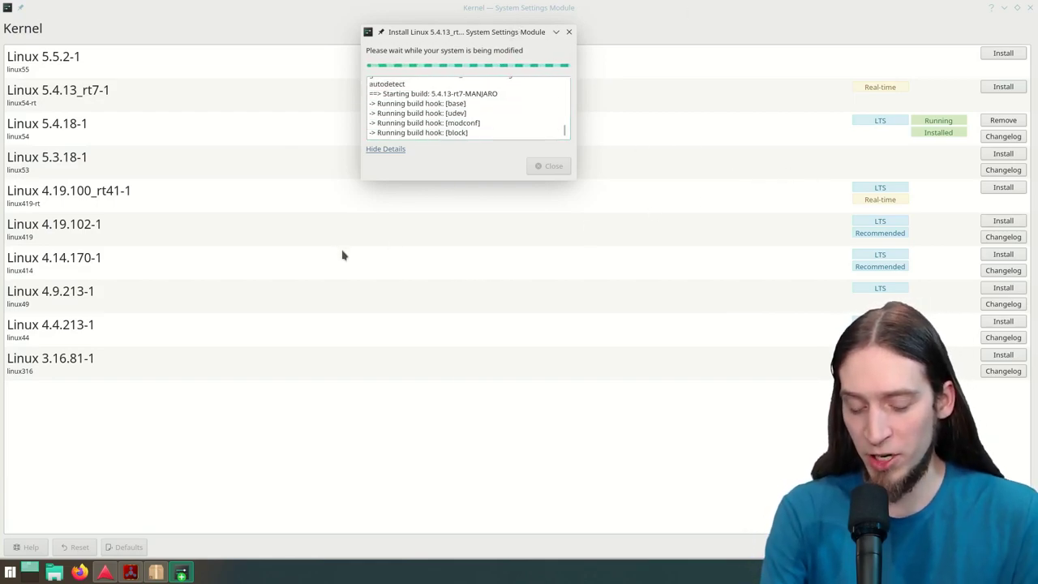
Step: Open the drop-down terminal, clear it and run uname -a to check the running kernel
key(F12)
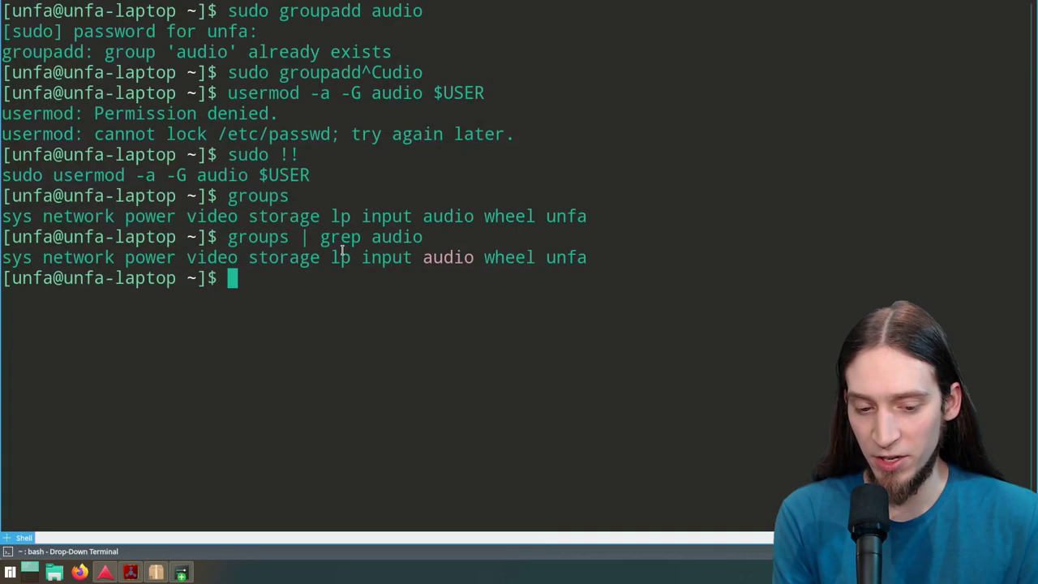
text(clear)
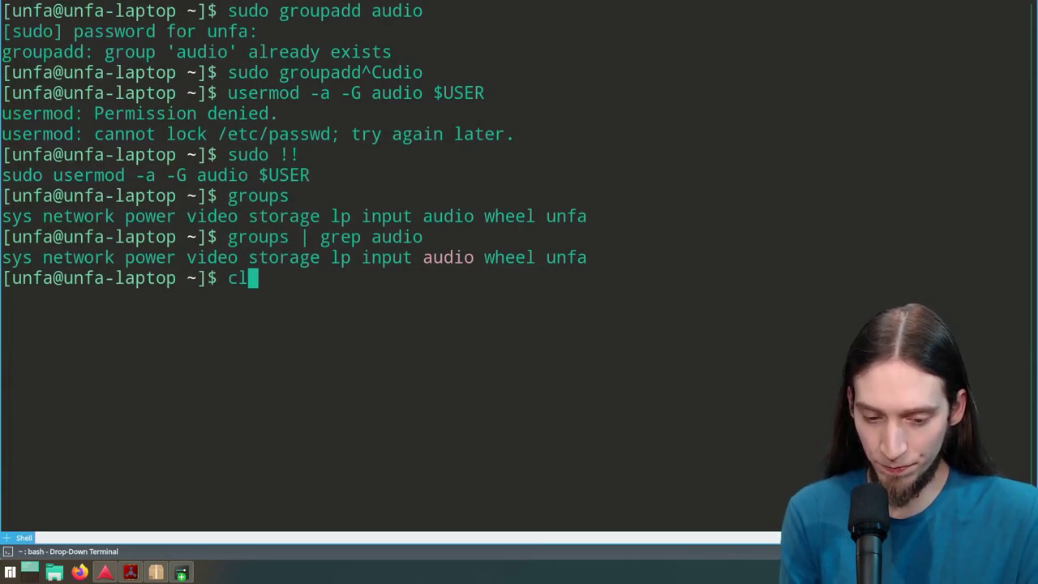
key(Return)
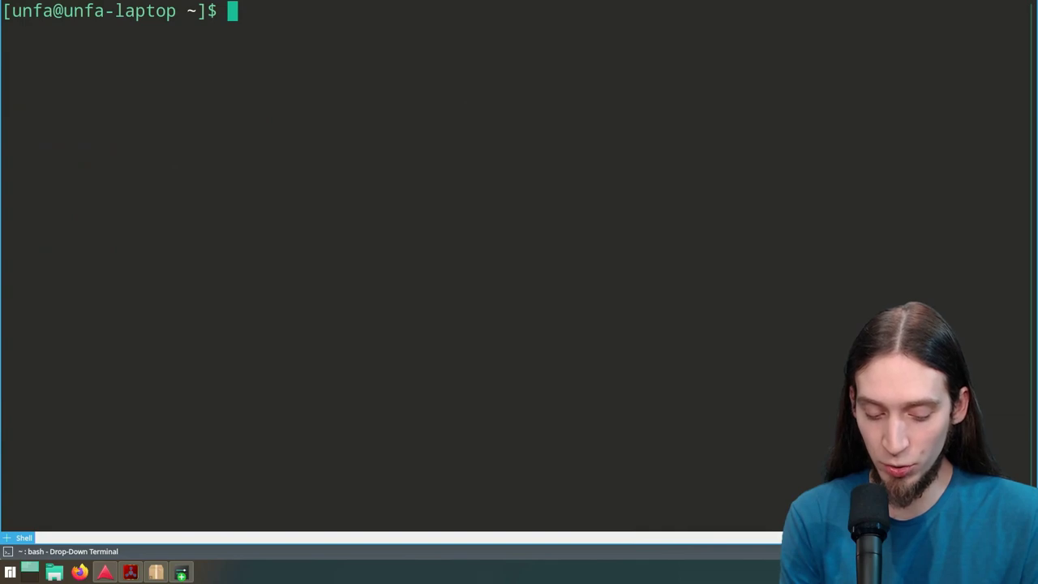
text(uname -)
text(a)
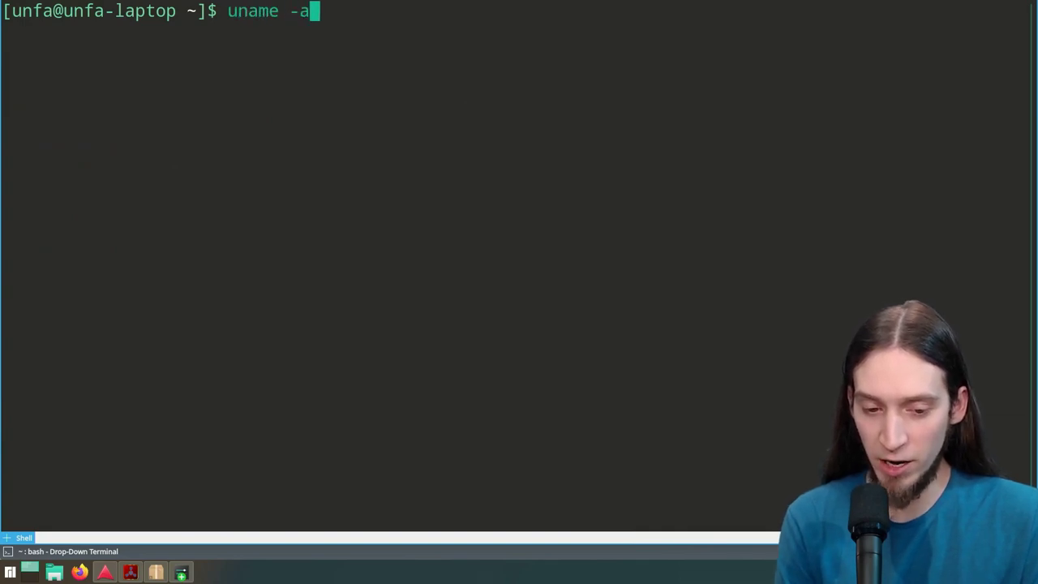
key(Return)
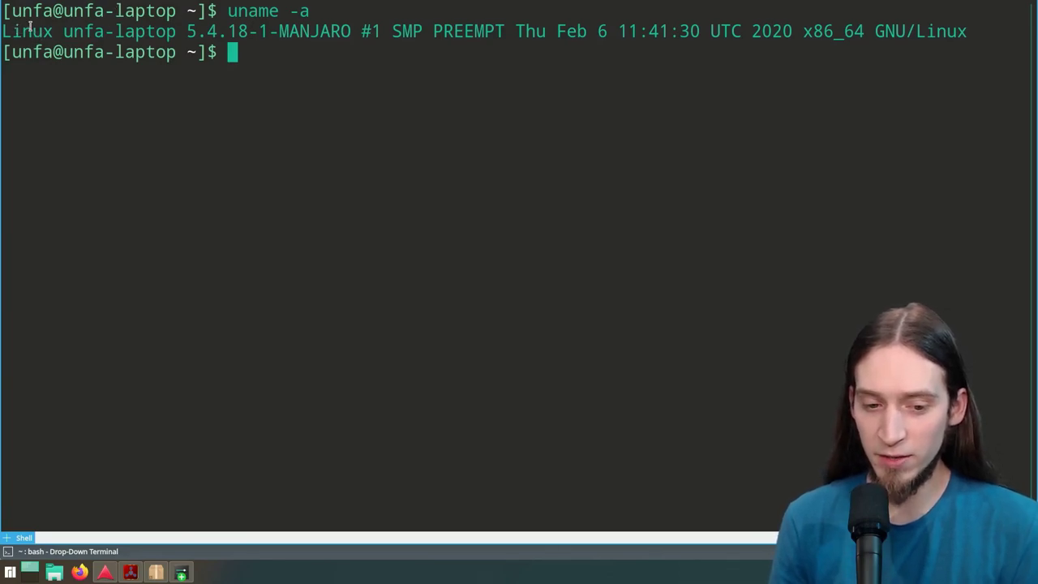
Step: Highlight the kernel release and the PREEMPT entry in the uname output, and clear the selection
drag(59, 31, 352, 31)
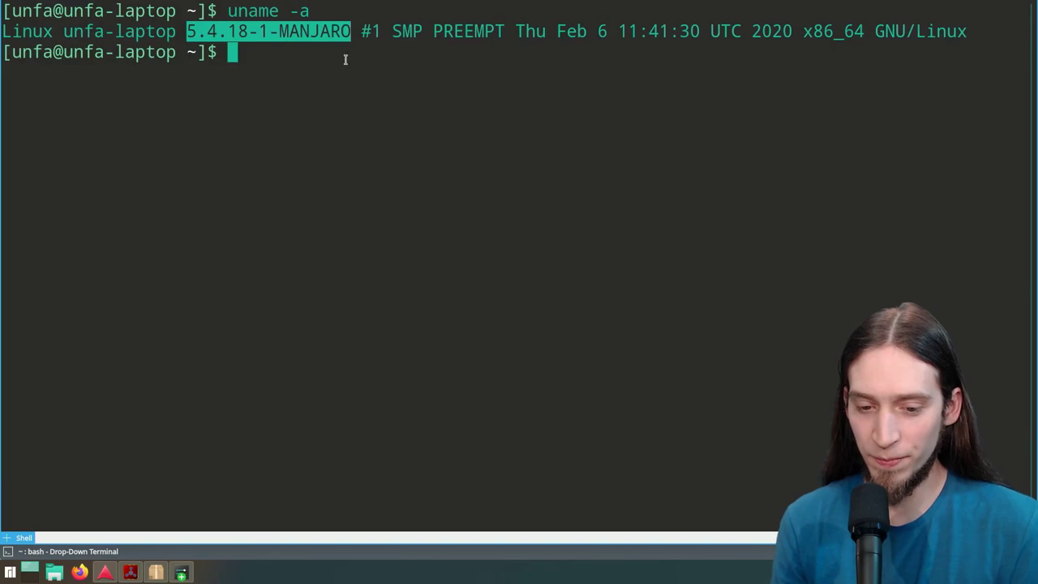
drag(503, 32, 447, 11)
double_click(448, 30)
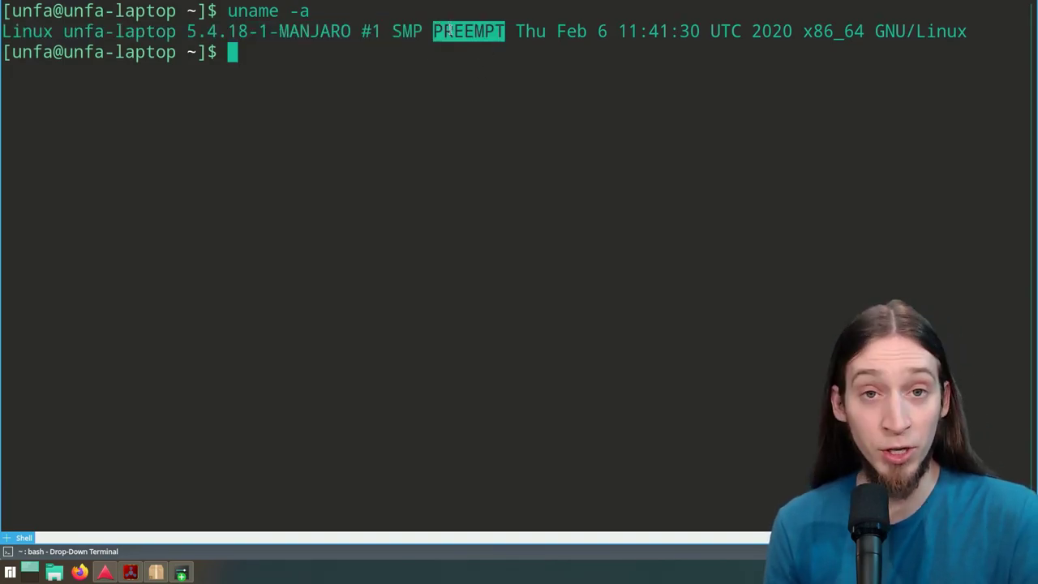
click(450, 65)
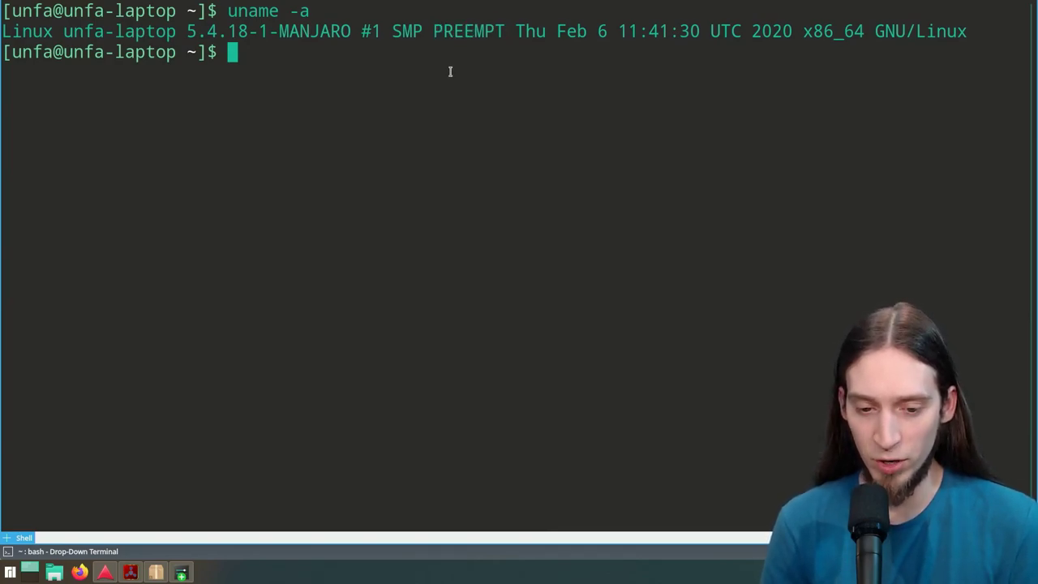
Step: Hide the drop-down terminal and close the dialog of the finished real-time kernel installation
key(F12)
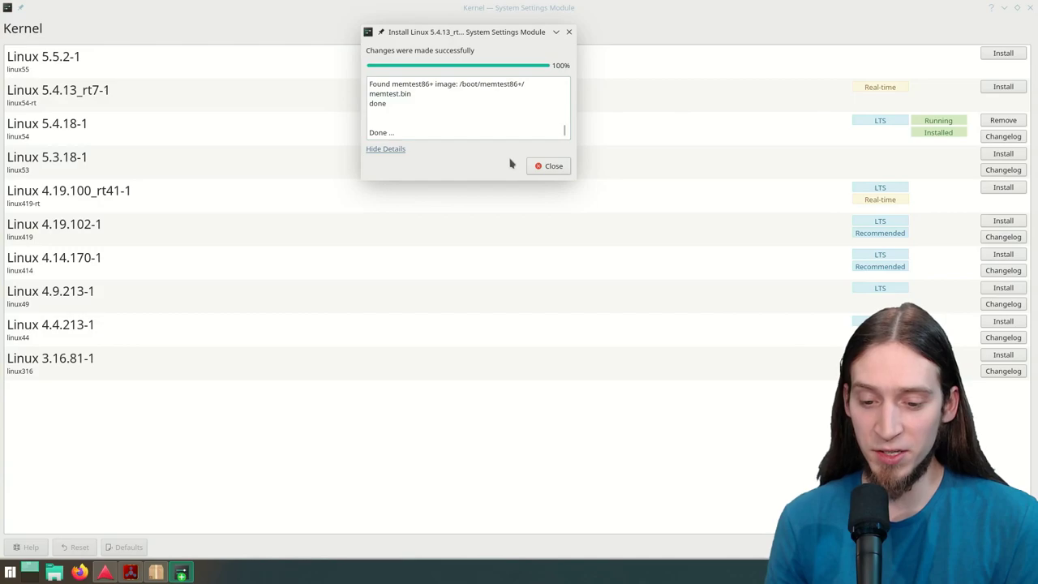
click(548, 168)
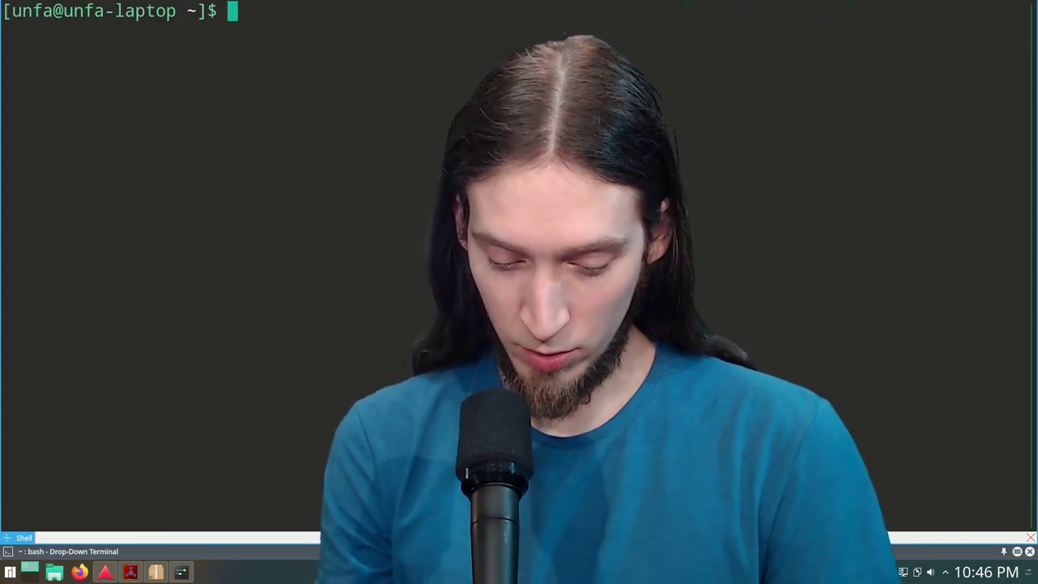
Step: Try to run sudo make coffee in the drop-down terminal and clear its output
text(sudo make coff)
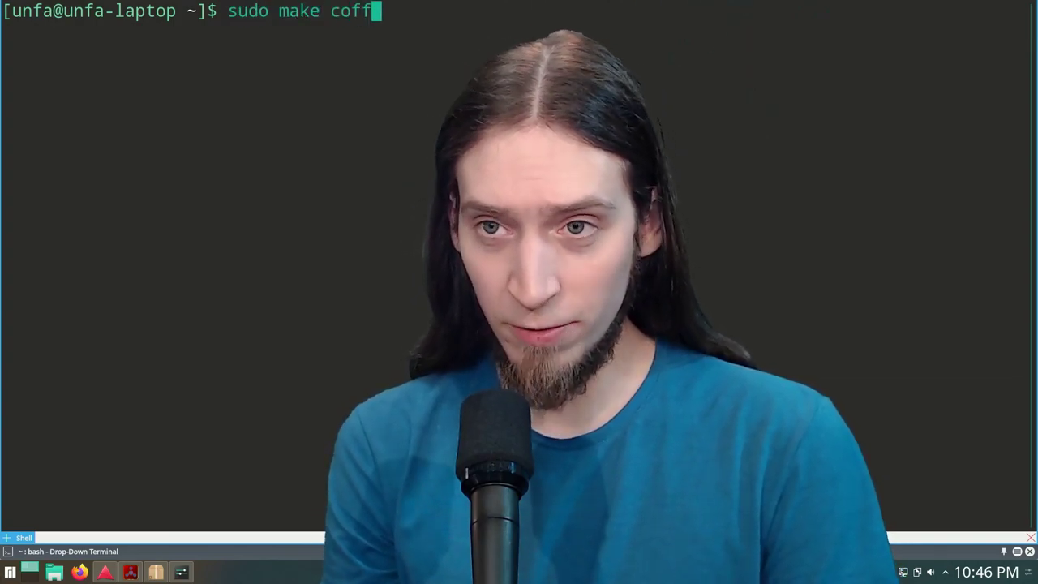
text(ee)
key(Return)
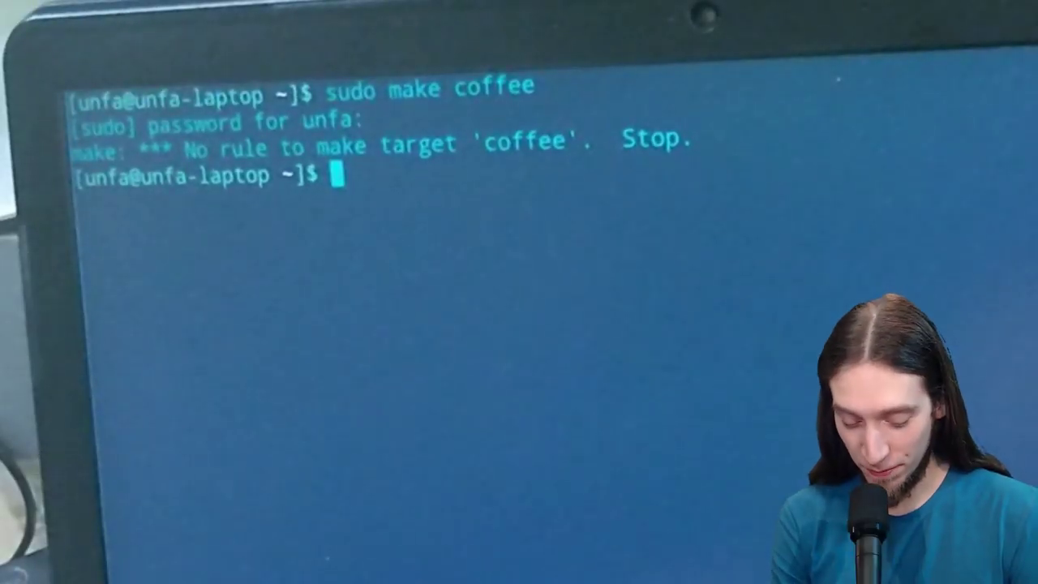
text(clear)
key(Return)
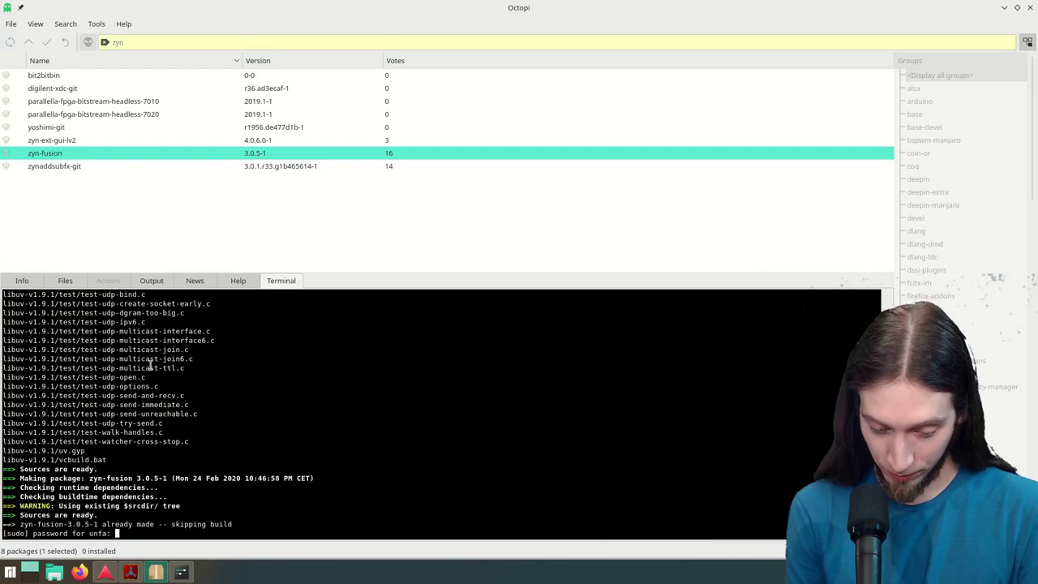
Step: Submit the account password in Octopi's terminal, confirm the zyn-fusion installation and dismiss the closing prompt
key(Return)
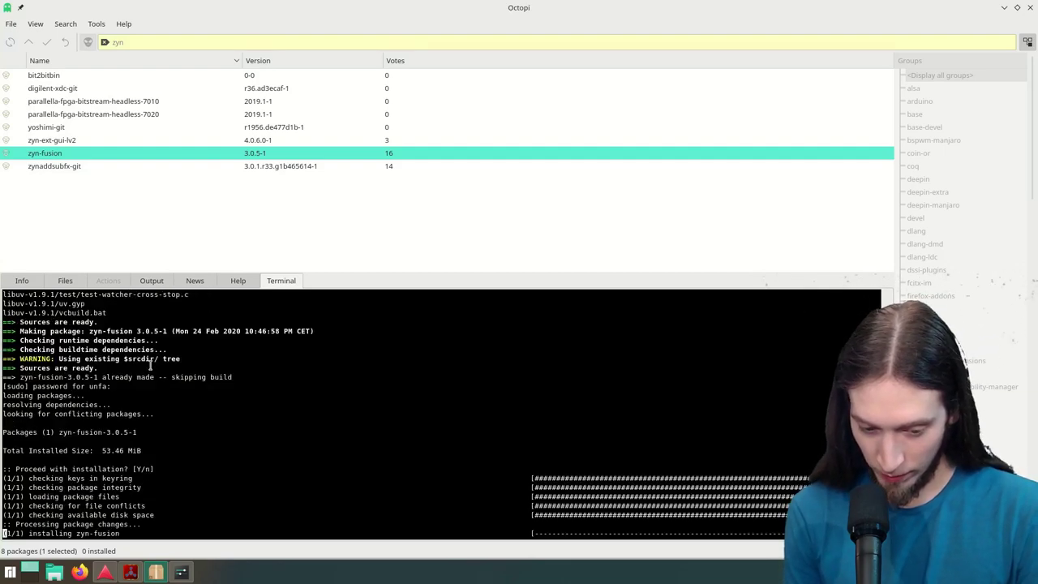
key(Return)
key(Return)
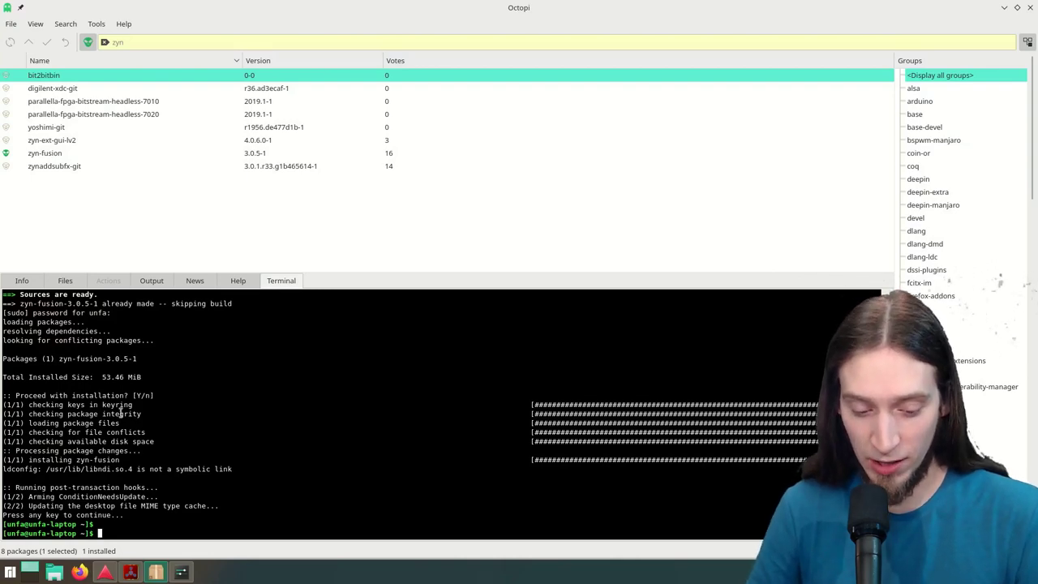
Step: Switch to Ardour, show the editor mixer strip, reduce the GUI and font scaling below 100% in the Appearance preferences, and return to the editor
click(105, 572)
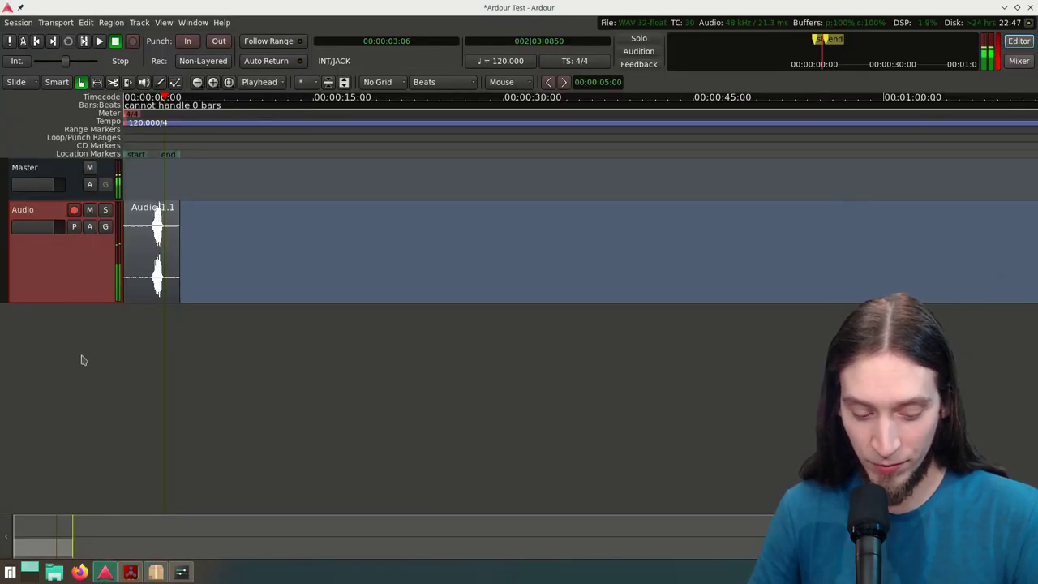
key(shift+e)
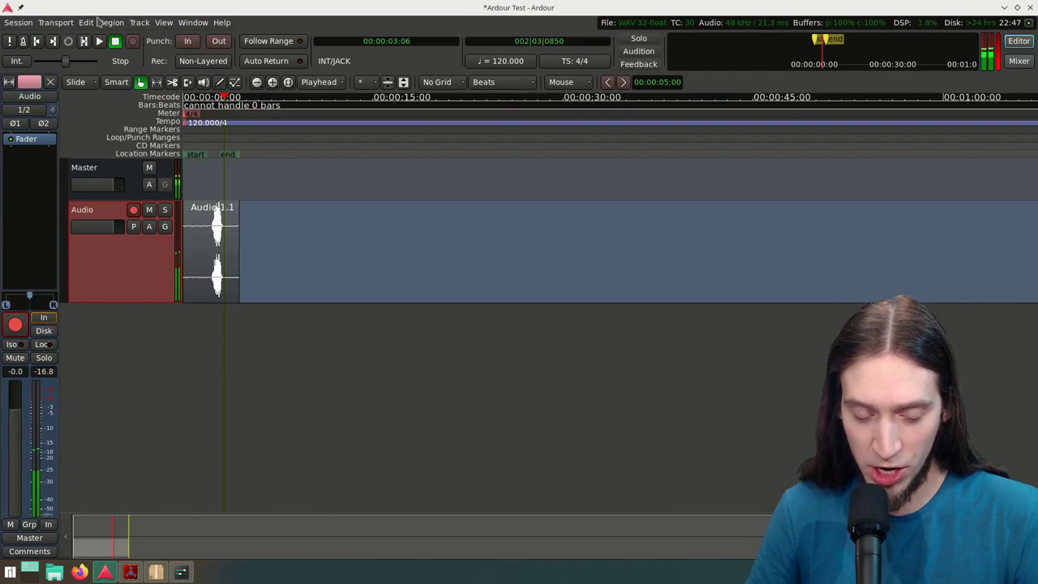
click(85, 23)
click(116, 313)
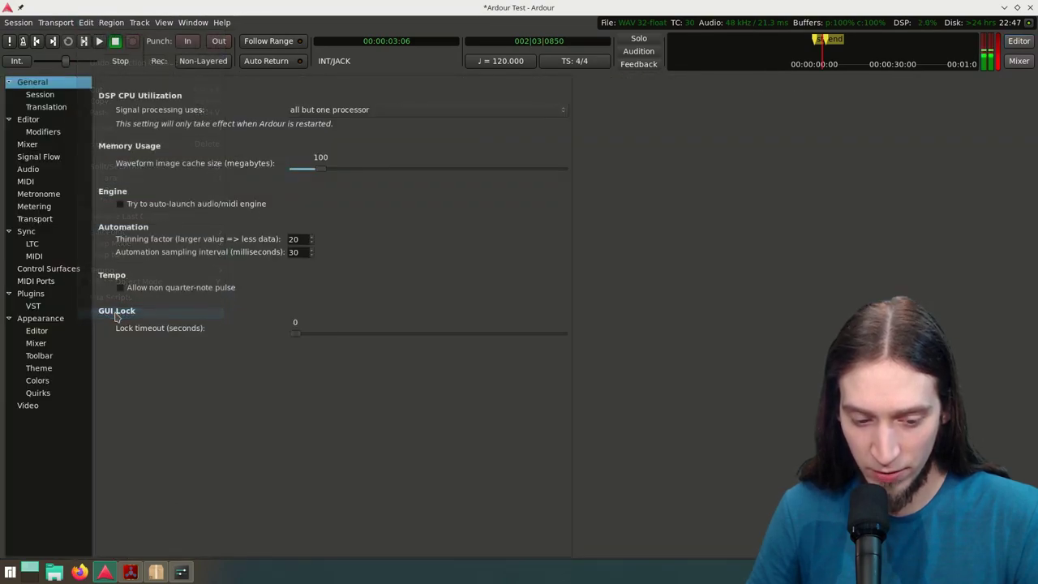
click(40, 318)
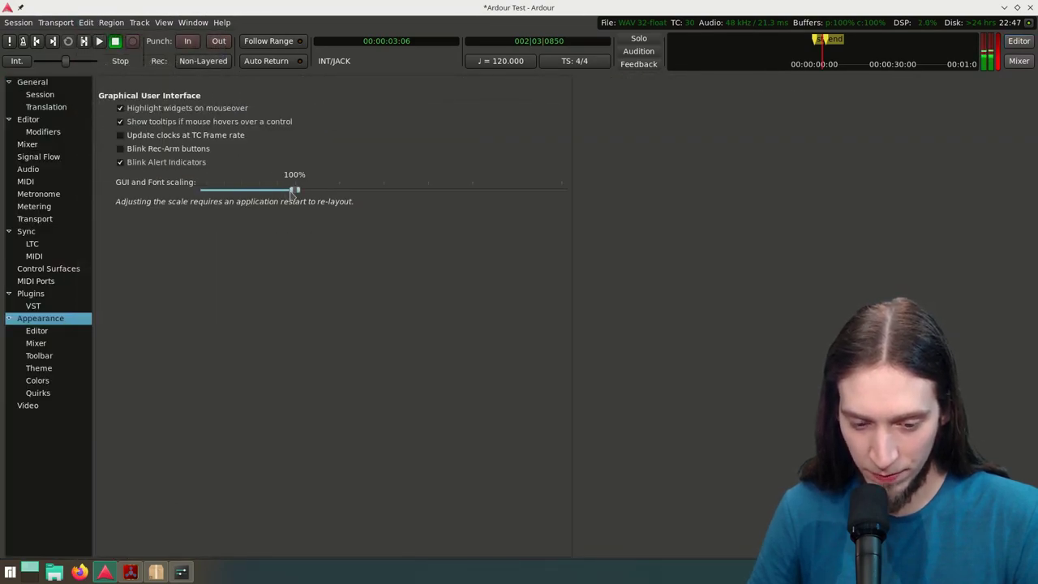
drag(292, 193, 256, 189)
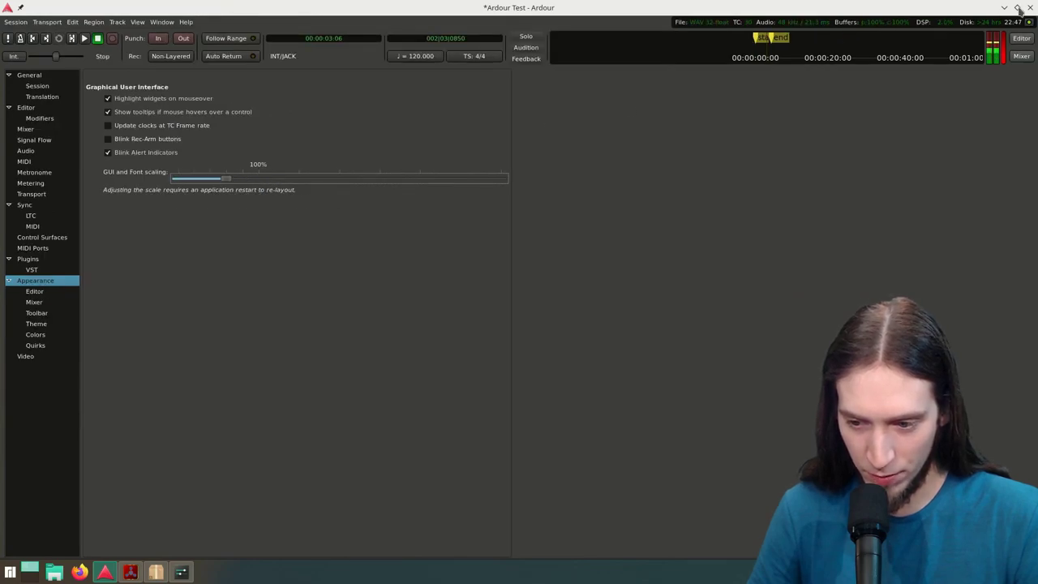
click(1021, 38)
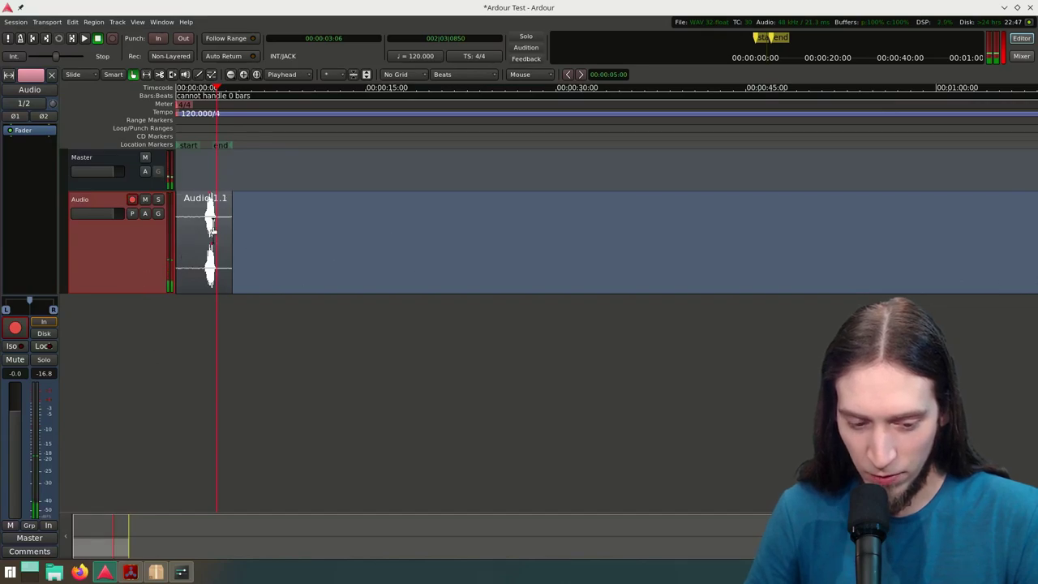
Step: Deselect the Audio track and toggle the editor mixer strip off and on so it shows Master
click(113, 334)
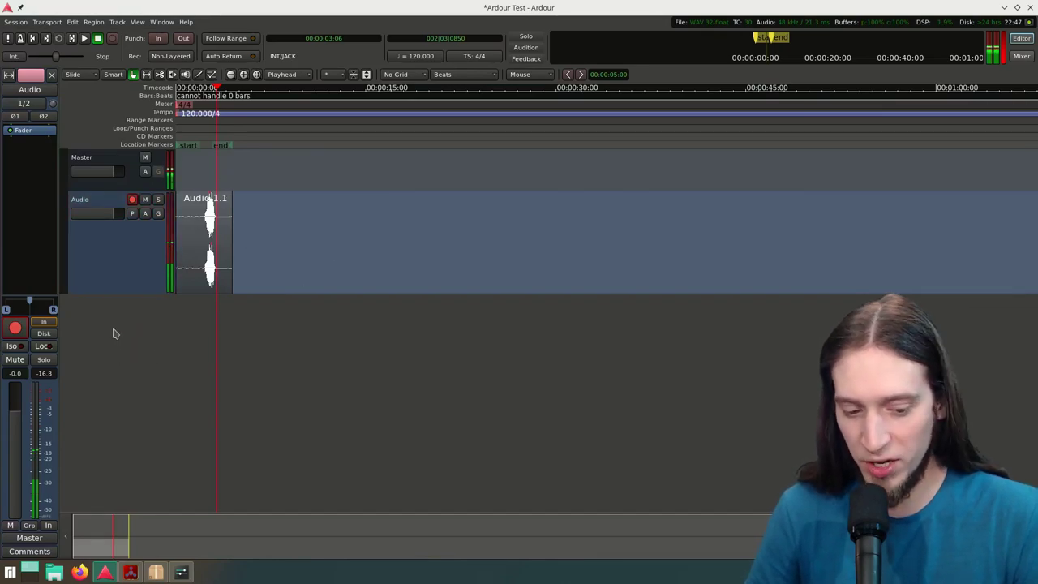
key(shift+e)
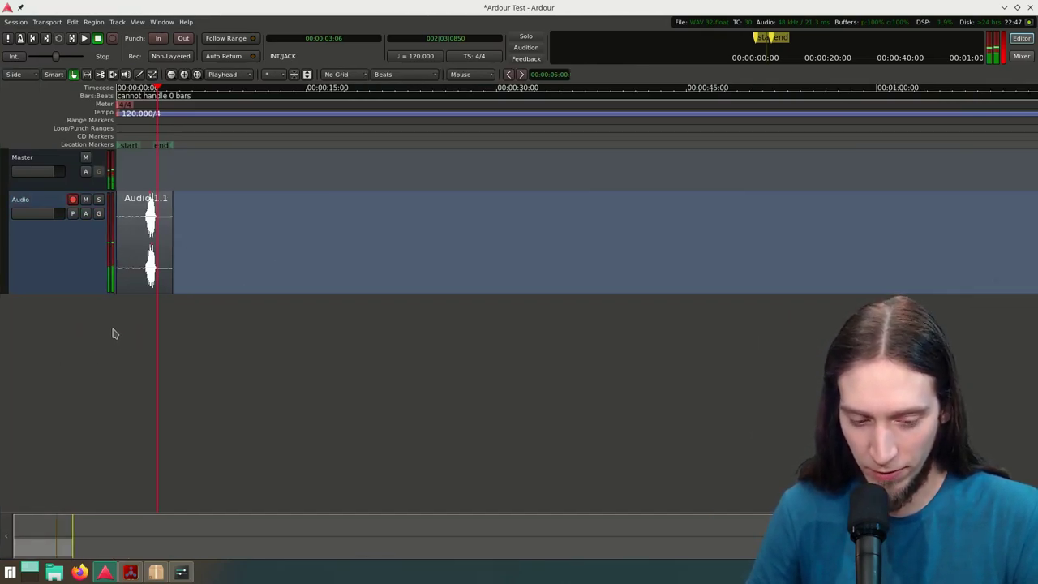
key(shift+e)
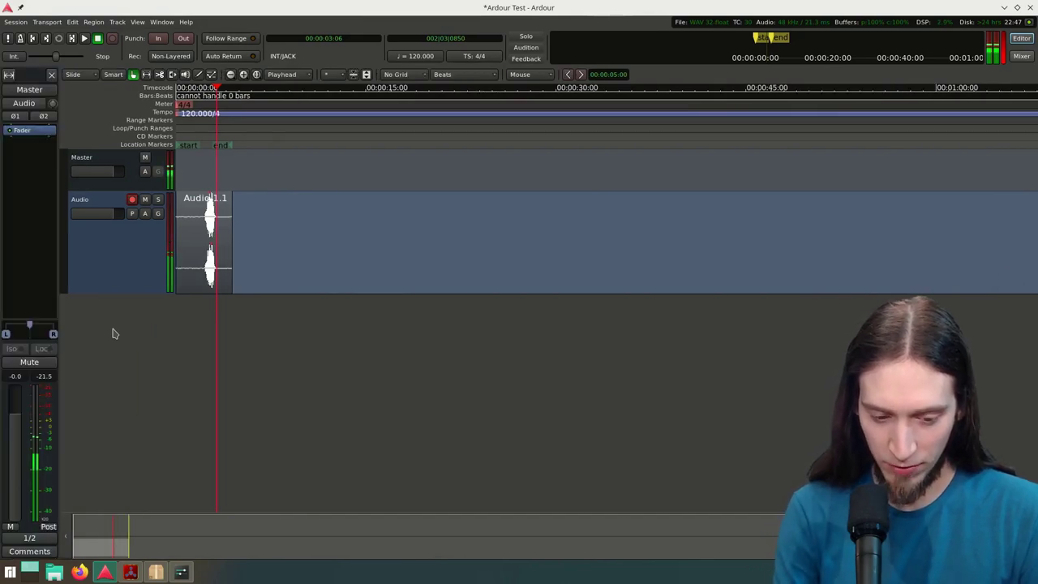
Step: Examine the instrument choices for a new MIDI track in the Add Track/Bus/VCA dialog, and close it without adding a track
key(ctrl+shift+n)
click(69, 251)
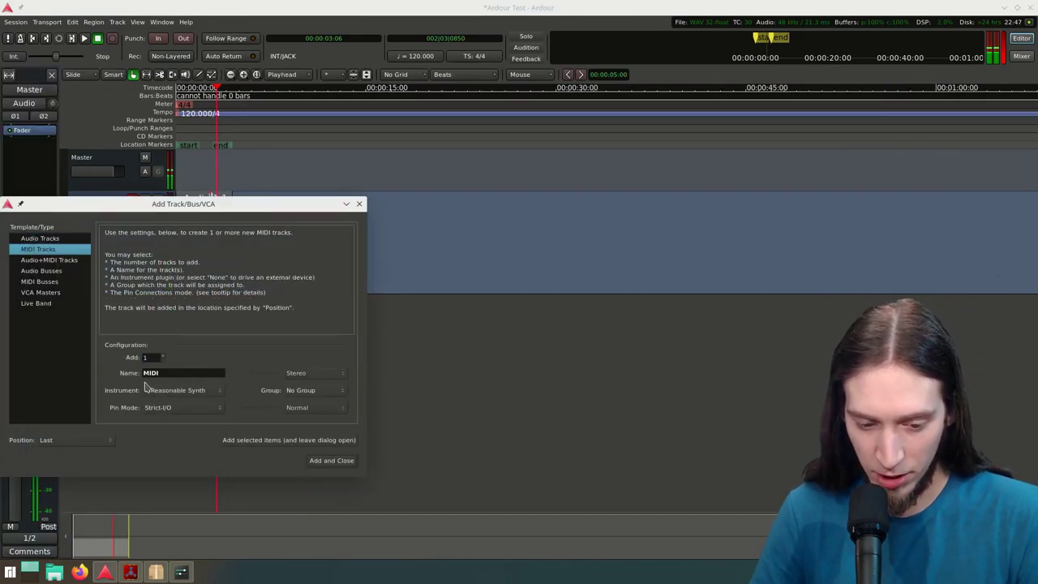
click(180, 390)
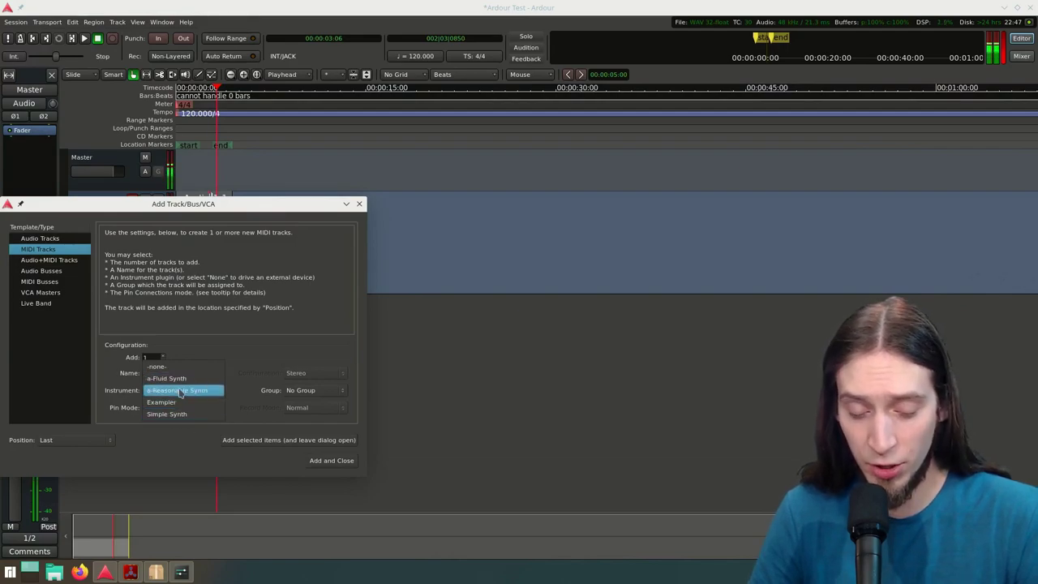
click(157, 452)
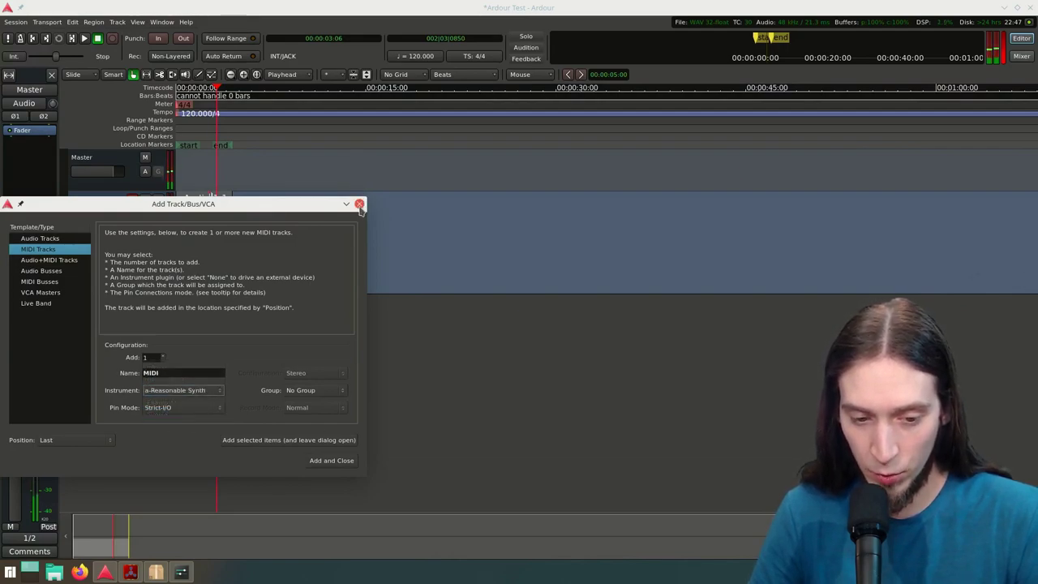
click(359, 203)
Step: Scan for plugins from Ardour's Plugins preferences and return to the editor
click(72, 22)
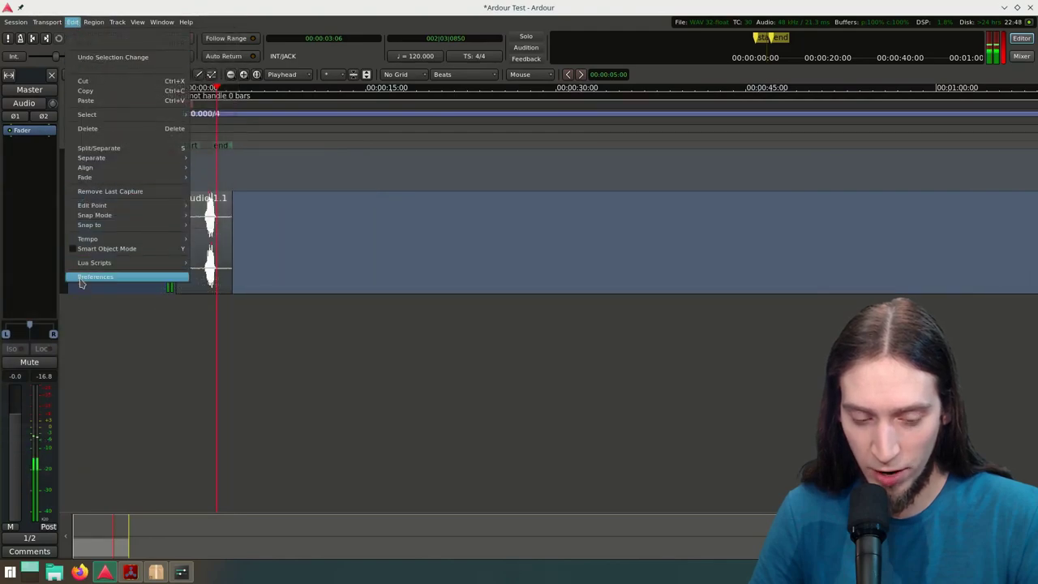
click(81, 278)
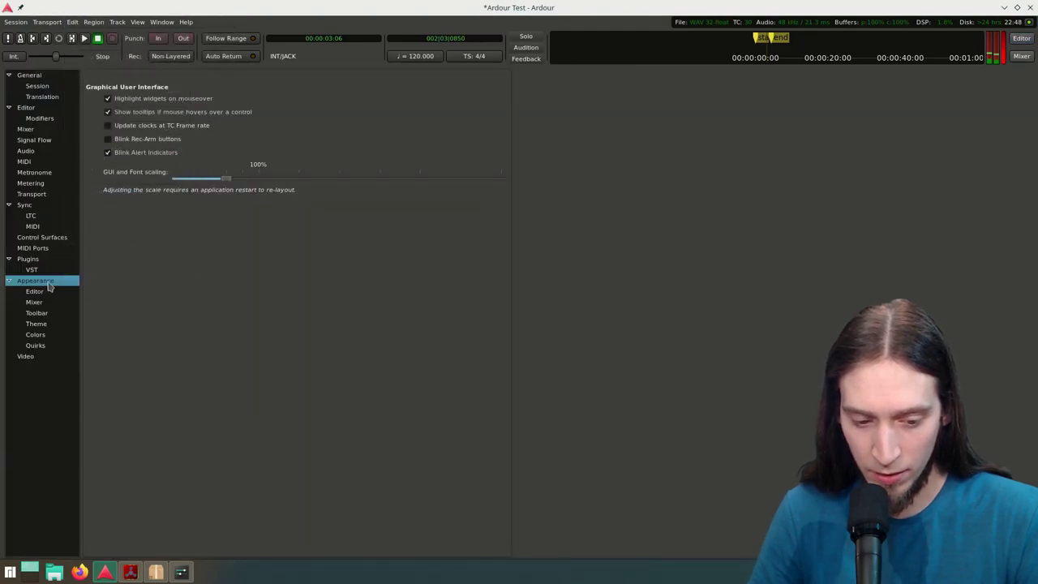
click(44, 259)
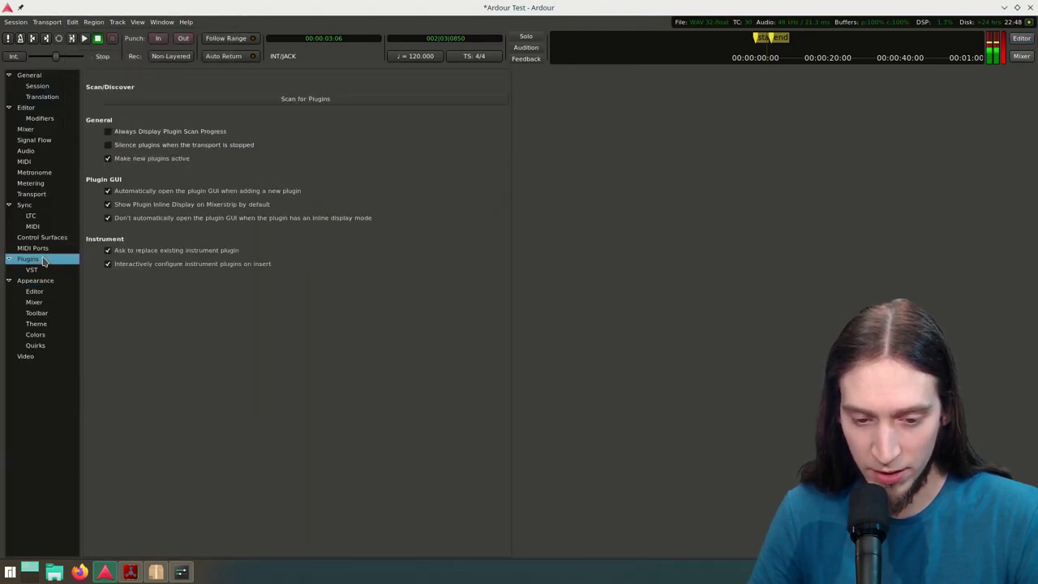
click(274, 100)
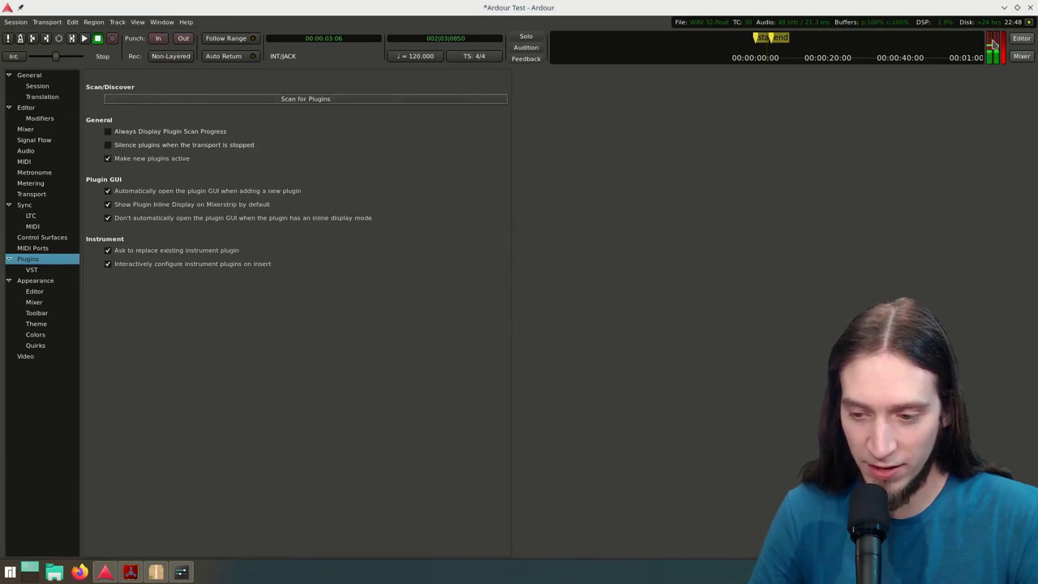
click(1021, 38)
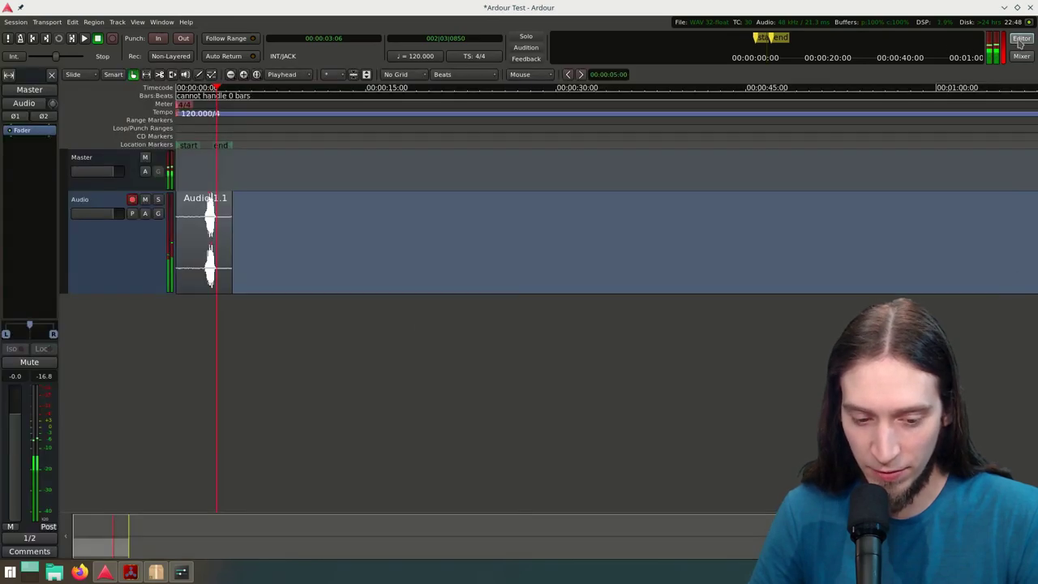
Step: Open the Add Track/Bus/VCA dialog for a new MIDI track
double_click(82, 321)
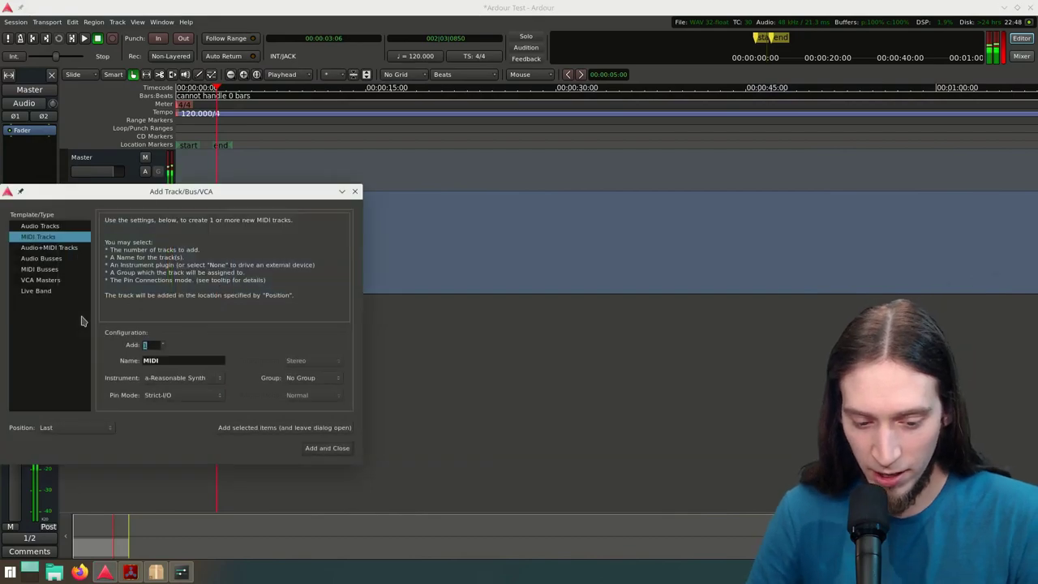
Step: Add one MIDI track named Zyn-Fusion that uses the ZynAddSubFX (LV2) instrument
click(185, 379)
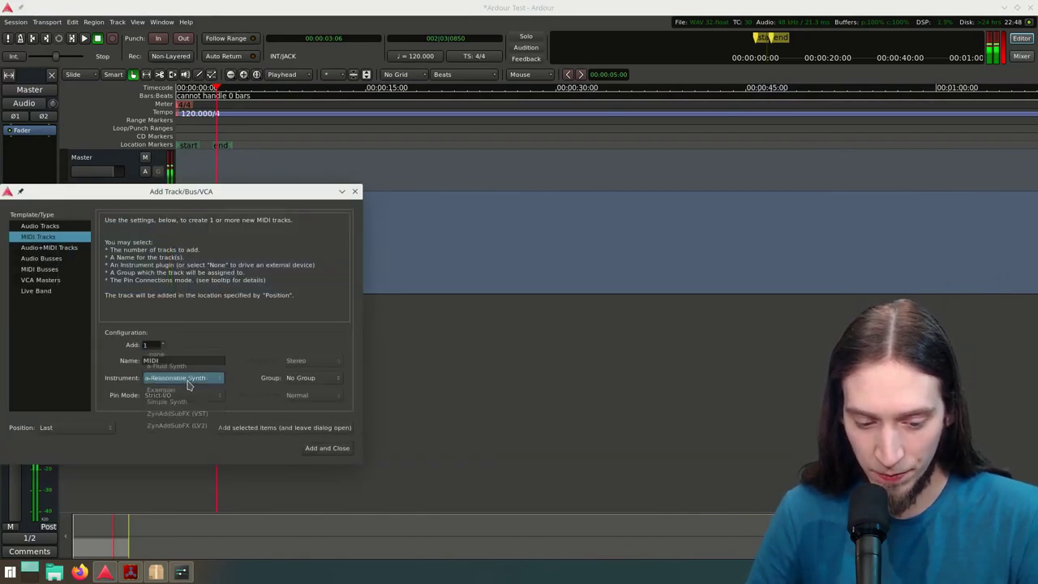
click(208, 430)
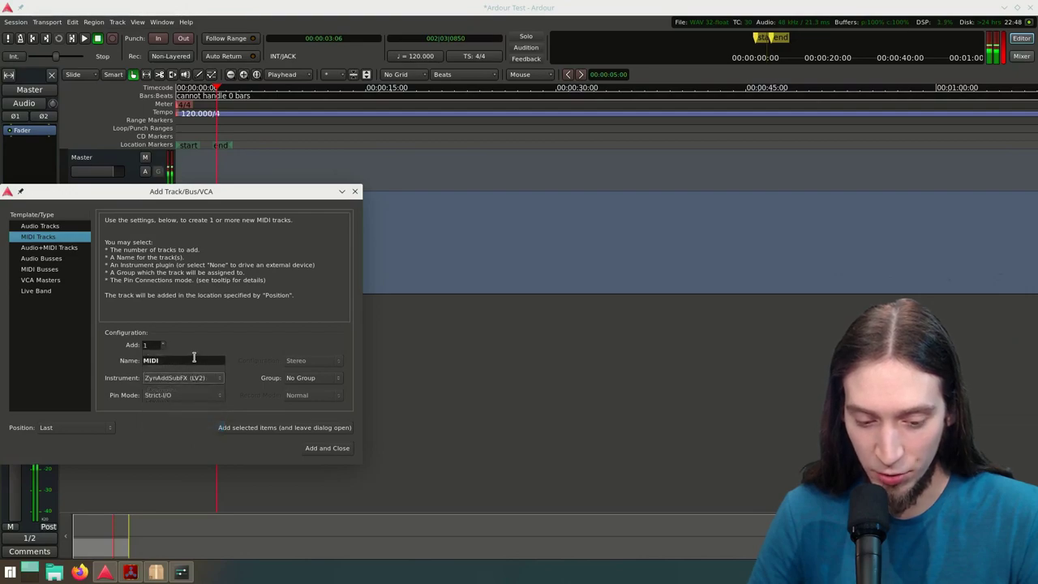
double_click(158, 359)
text(Zyn)
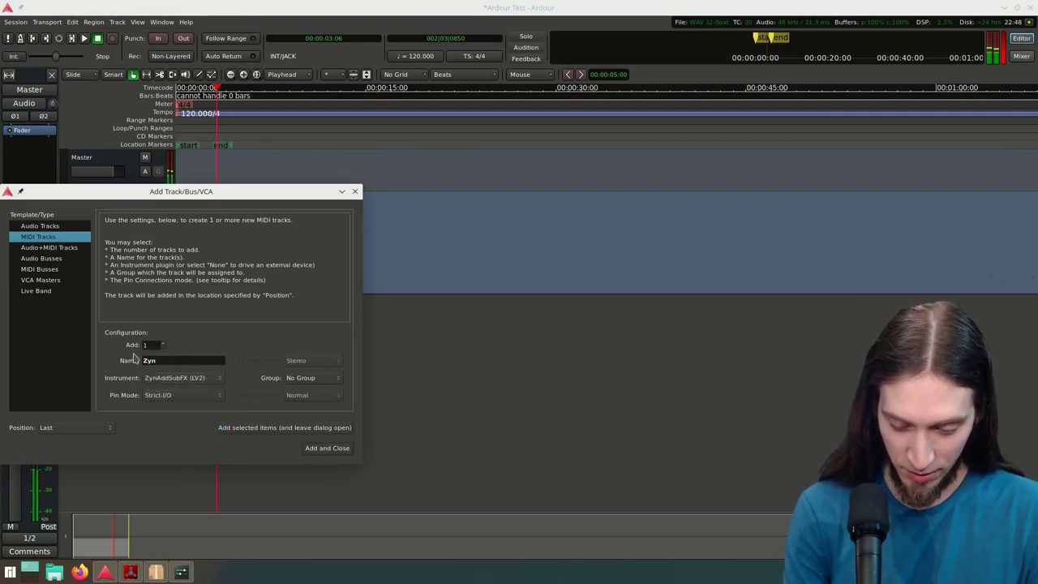
text(-Fusion)
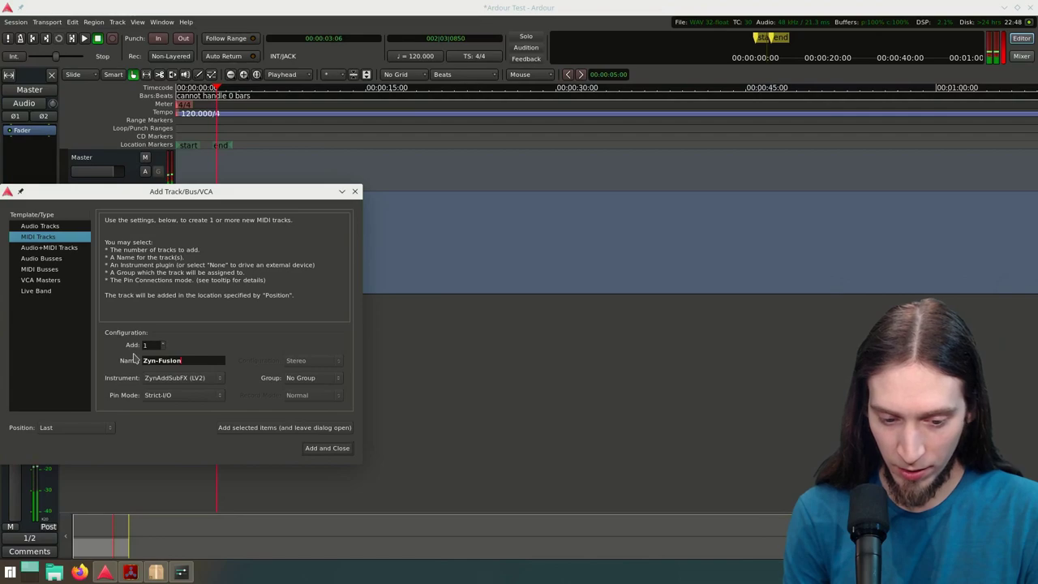
key(Return)
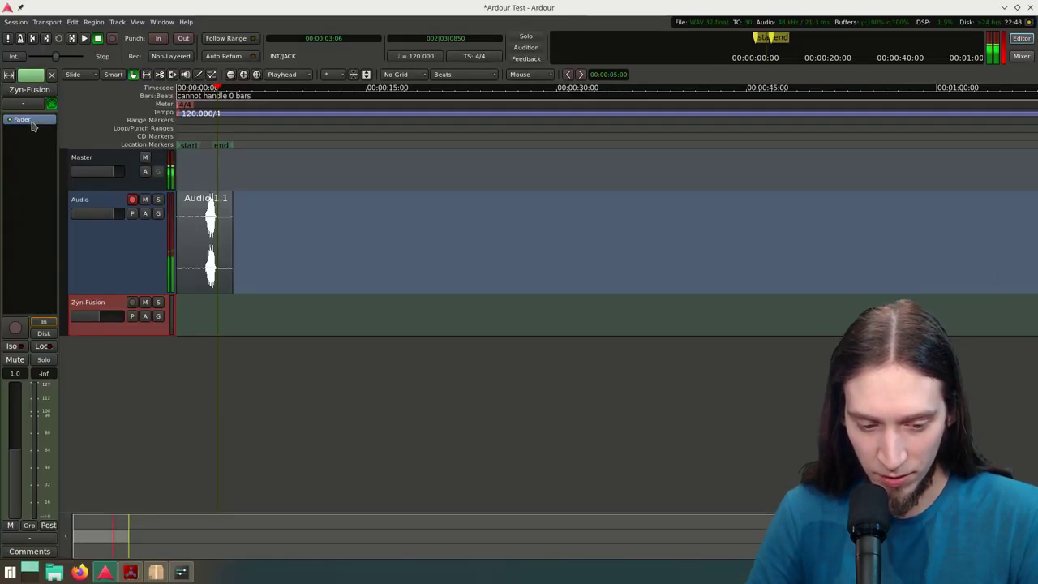
Step: Try to insert the LV2 version of ZynAddSubFX on the Zyn-Fusion track, filtering the plugin list by "Zyna"
right_click(36, 128)
mouse_move(89, 128)
click(174, 134)
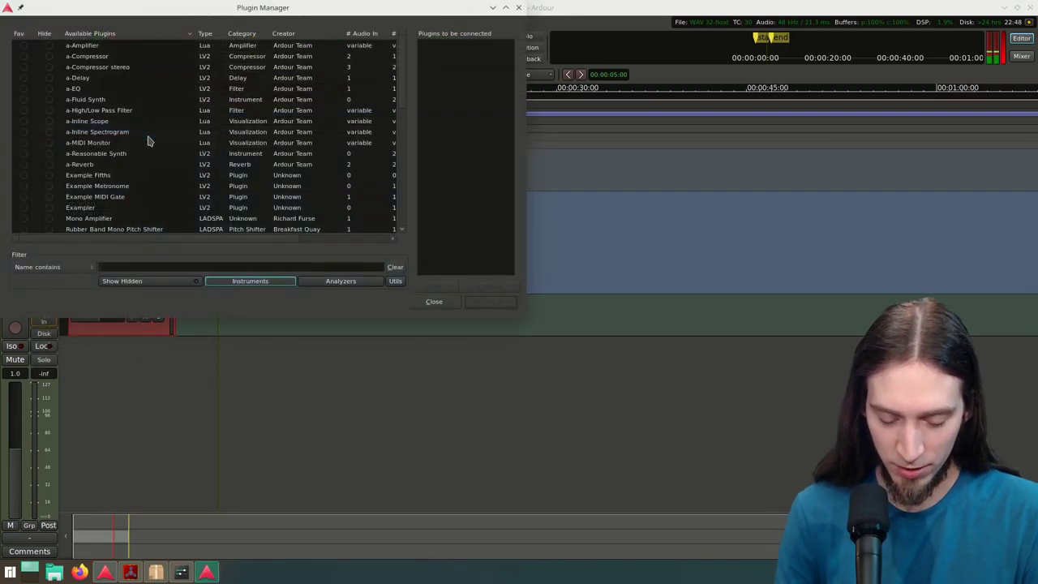
text(Zyna)
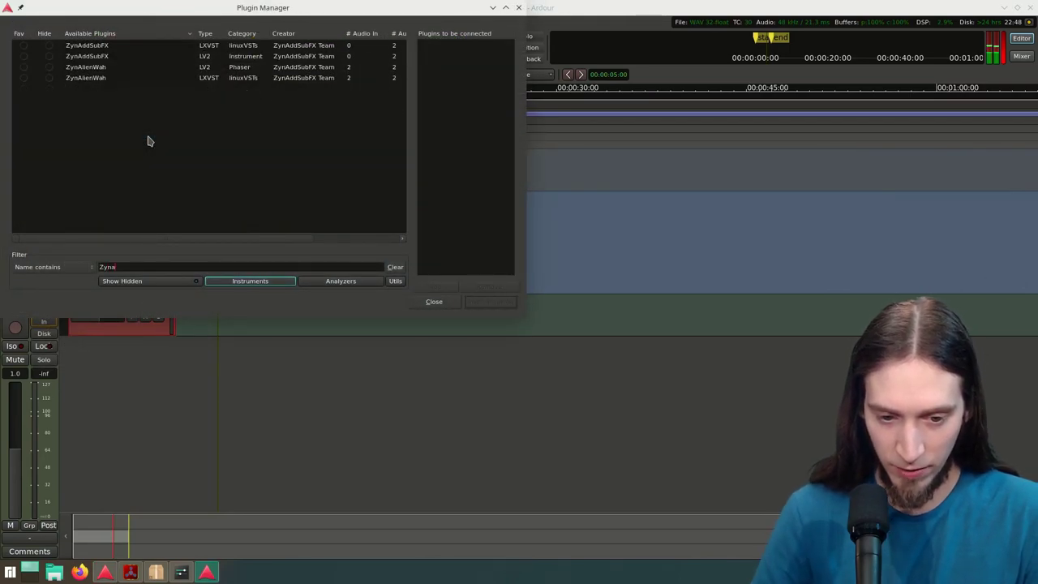
double_click(142, 57)
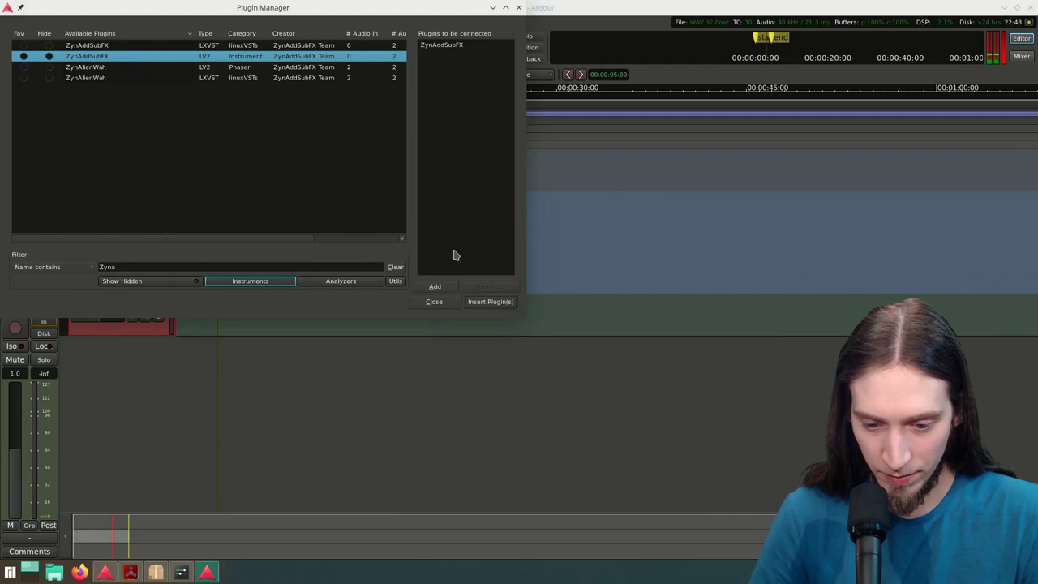
click(477, 301)
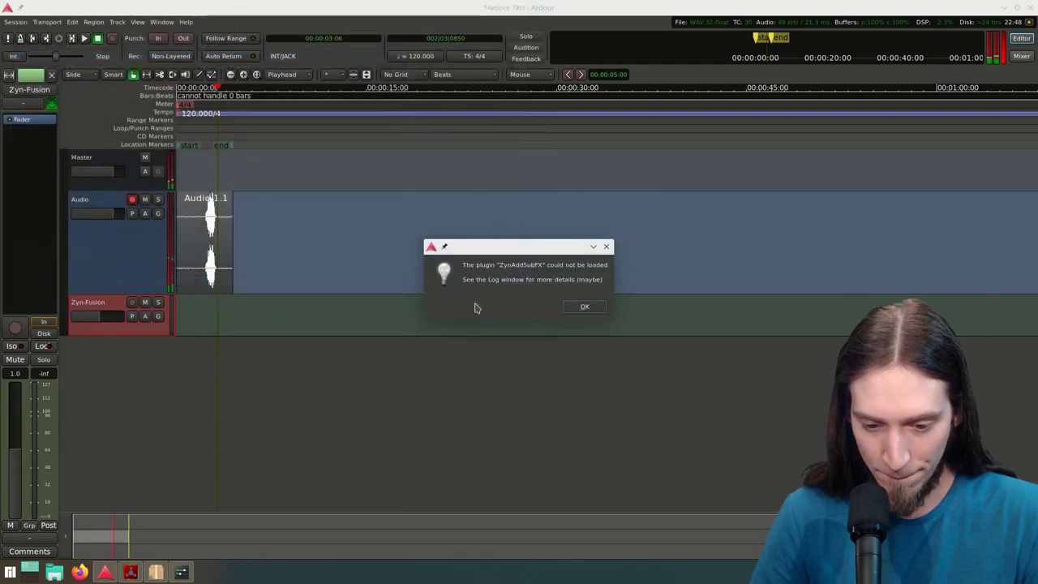
click(582, 307)
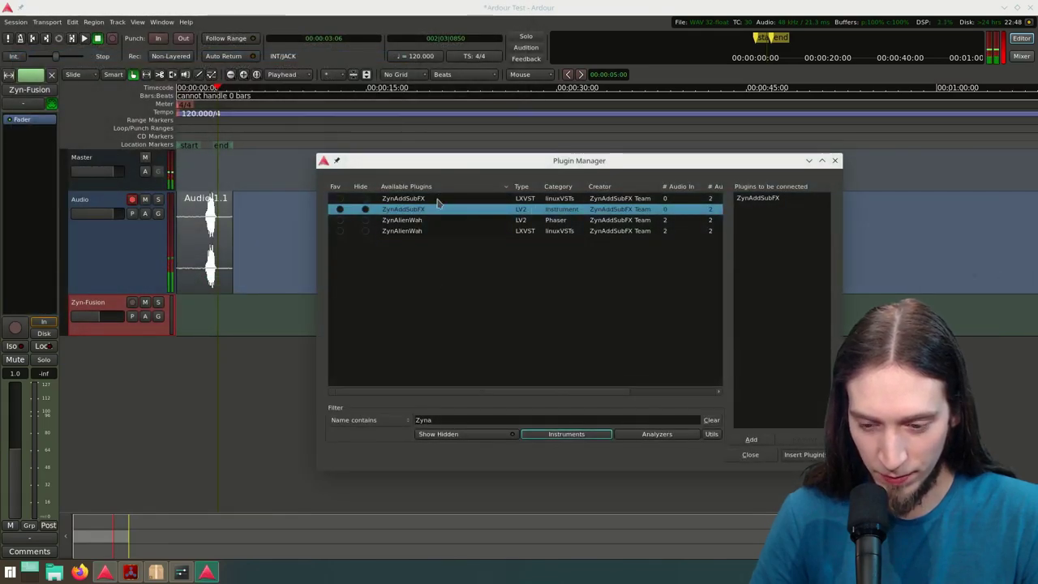
click(834, 160)
Step: Remove the Zyn-Fusion track from the session
right_click(112, 312)
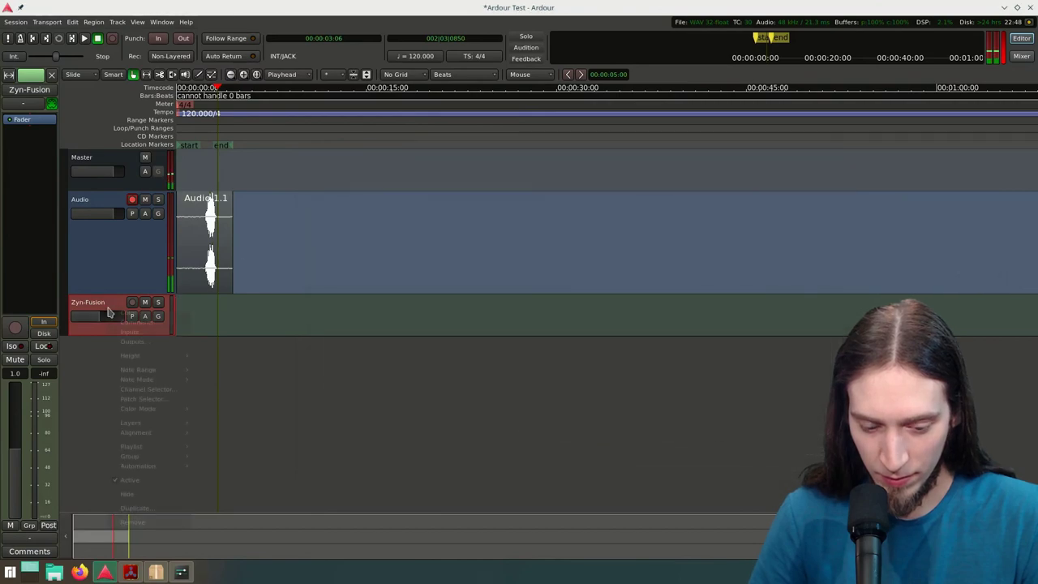
click(133, 521)
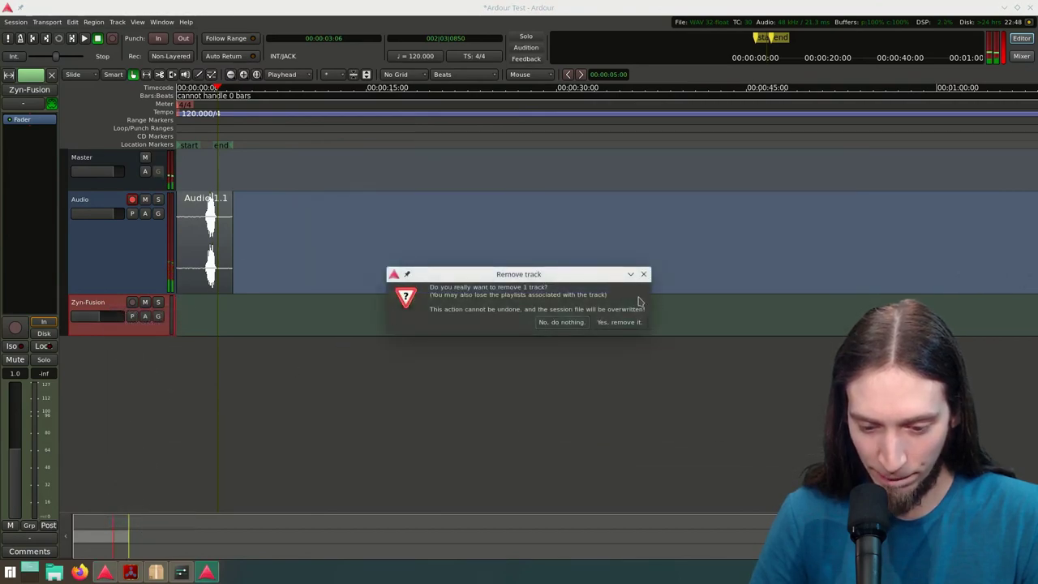
click(621, 323)
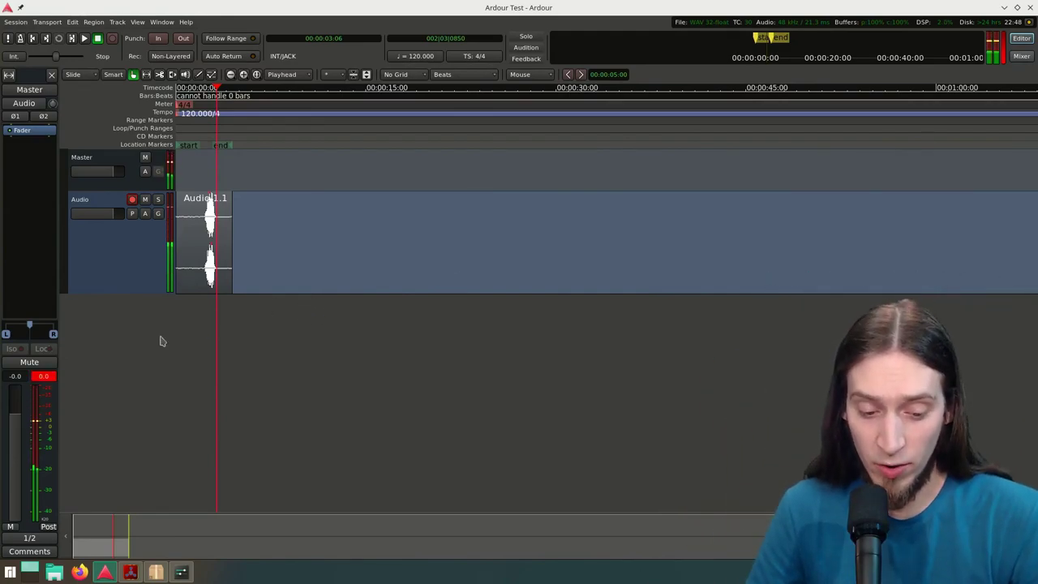
double_click(125, 353)
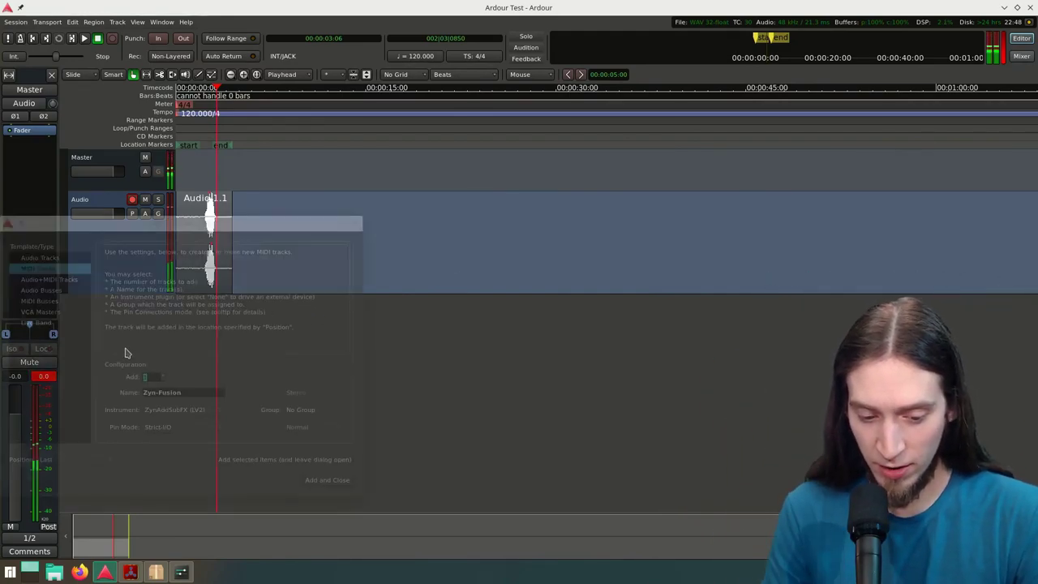
triple_click(193, 394)
key(BackSpace)
text(MID)
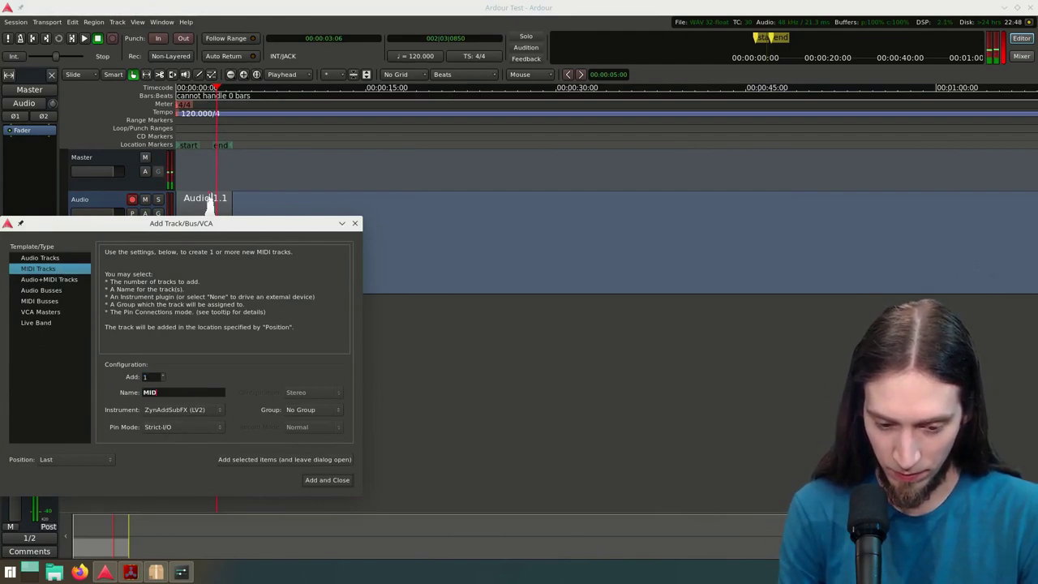
text(I Track)
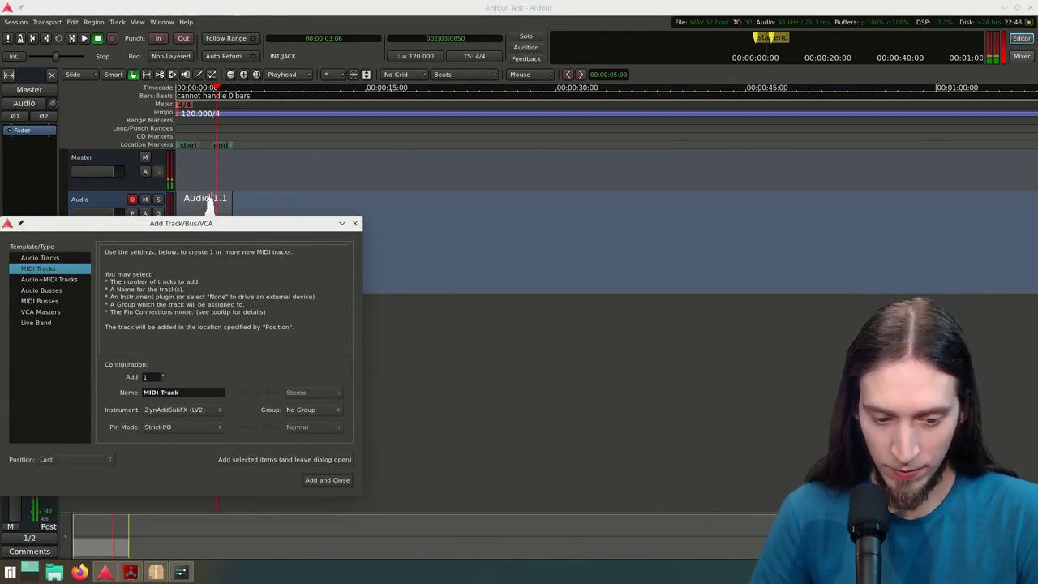
click(355, 223)
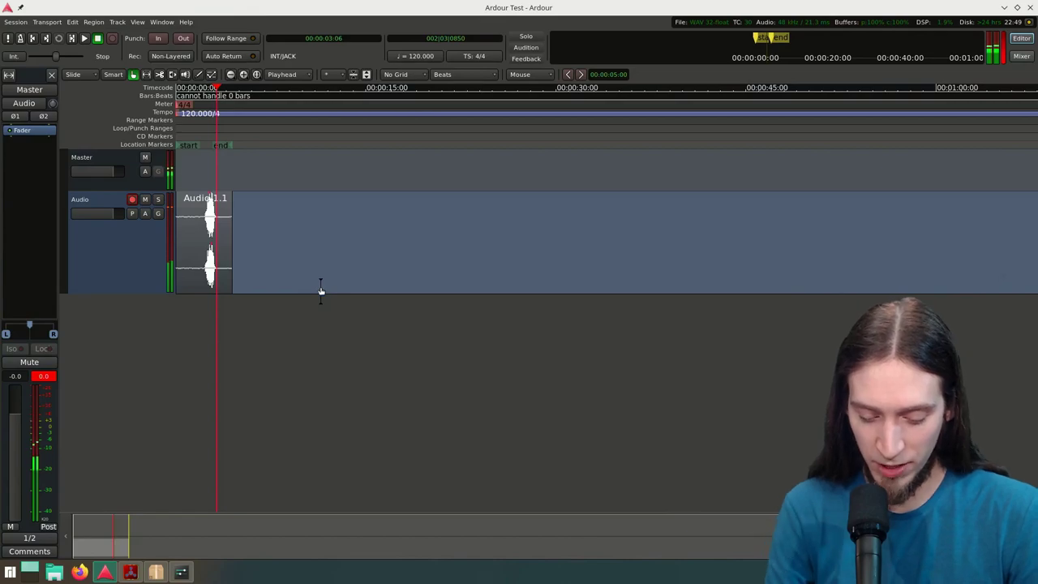
Step: Add a MIDI track named Zyn-Fusion with the ZynAddSubFX (VST) instrument and open that plugin's interface
key(ctrl+shift+n)
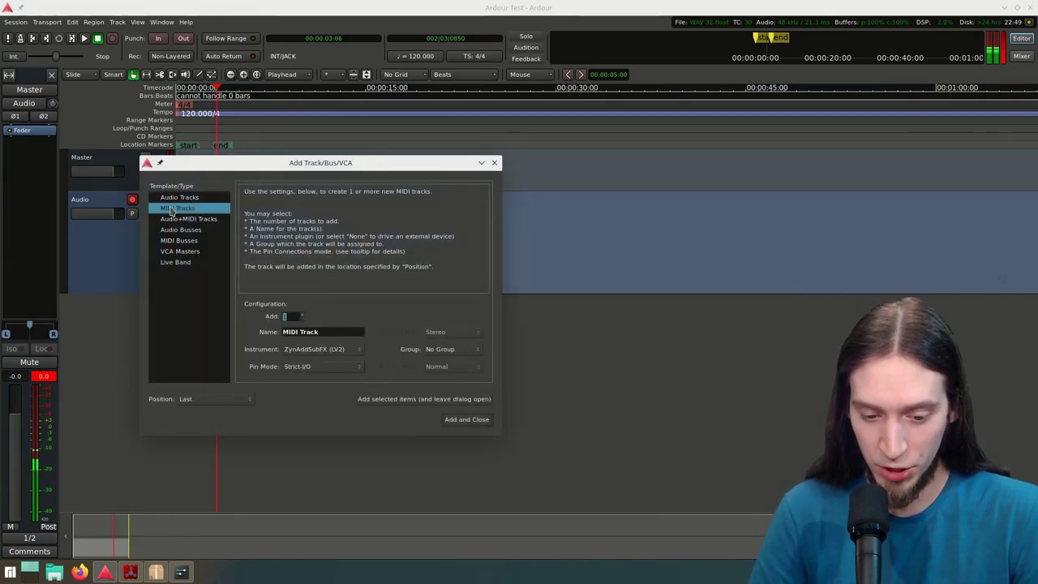
click(342, 350)
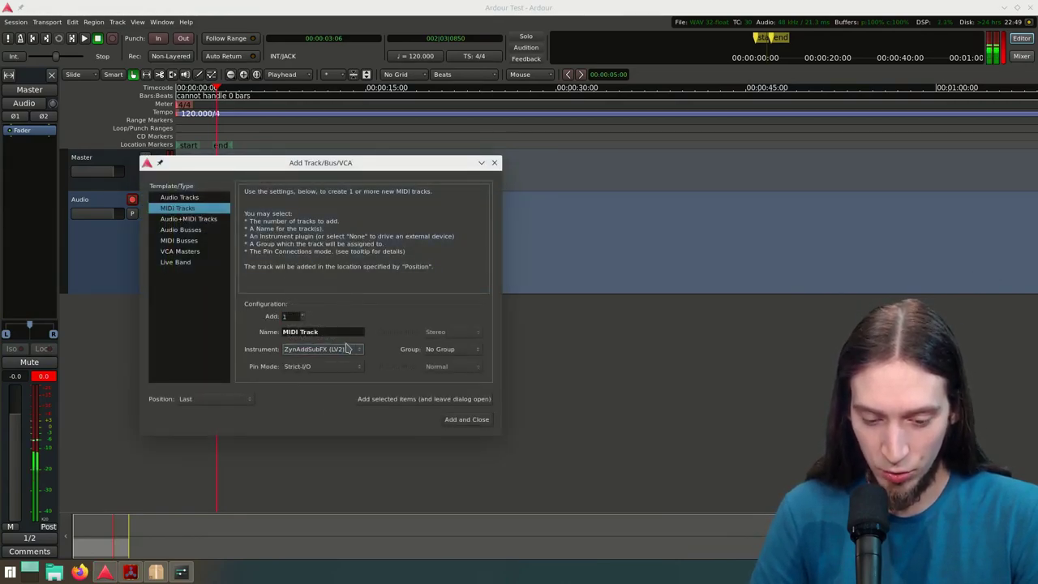
click(342, 350)
click(341, 336)
triple_click(341, 332)
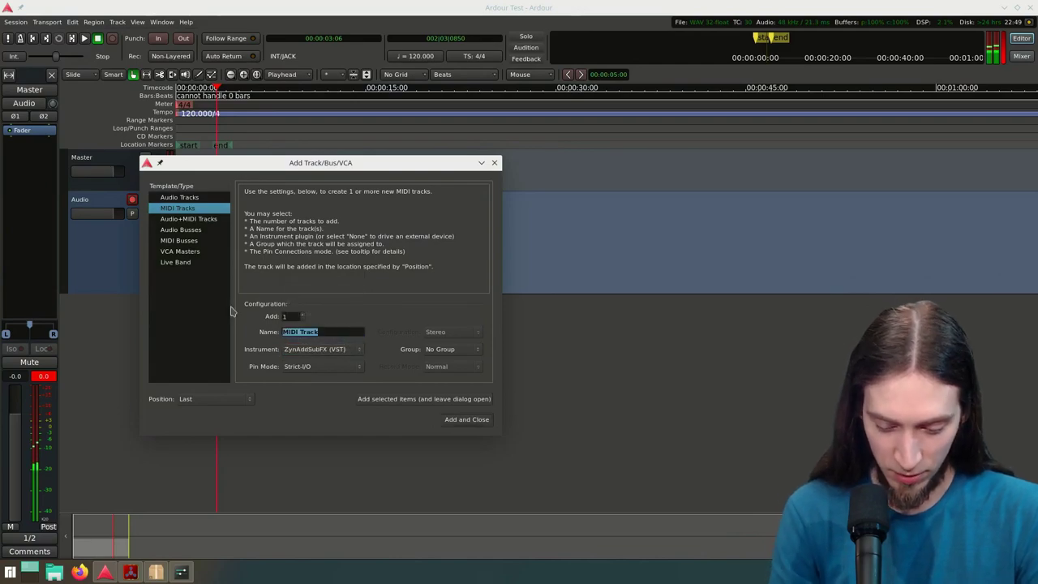
text(Z)
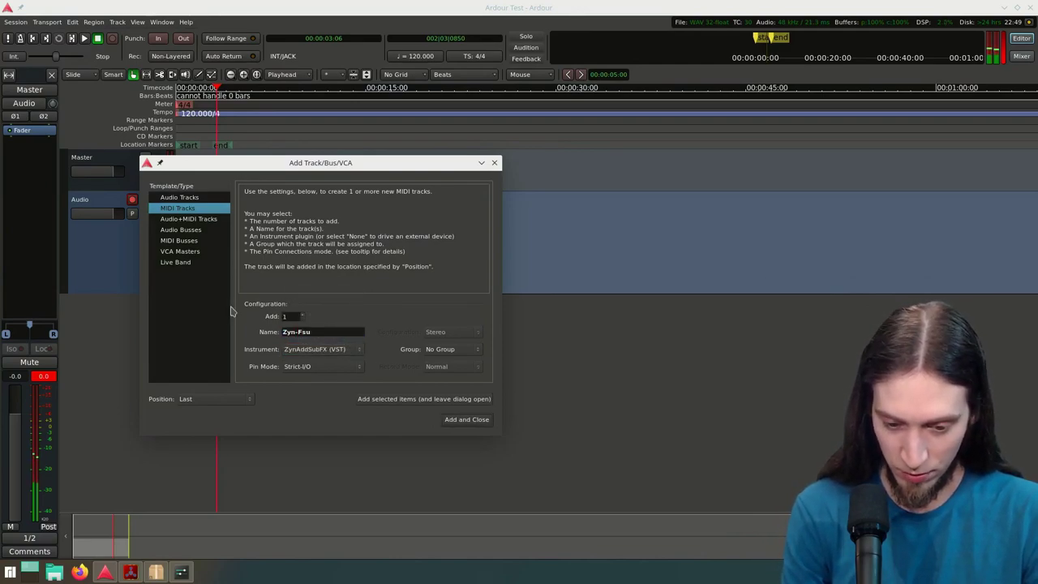
text(yn-Fusion)
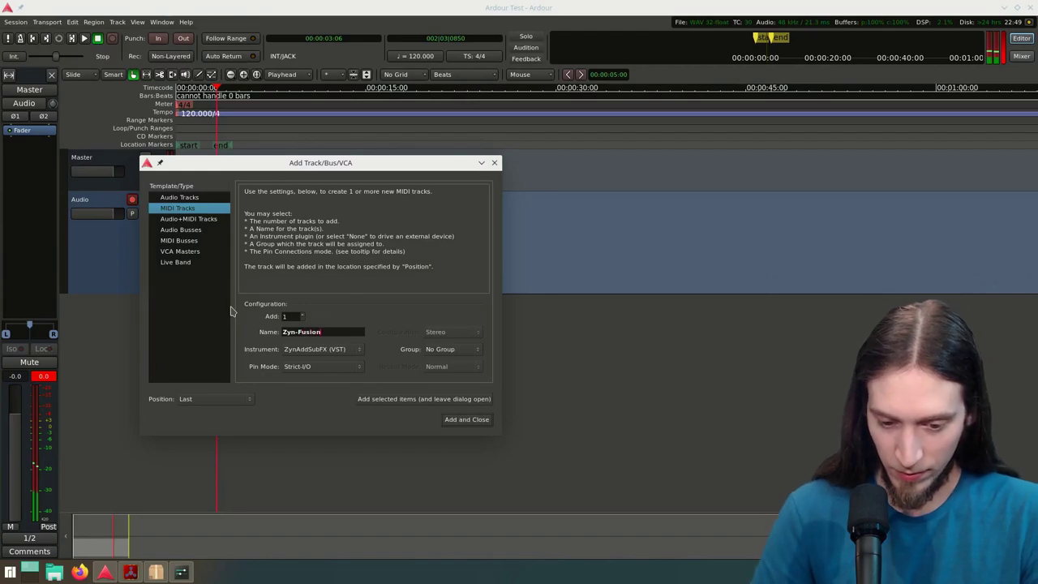
click(449, 423)
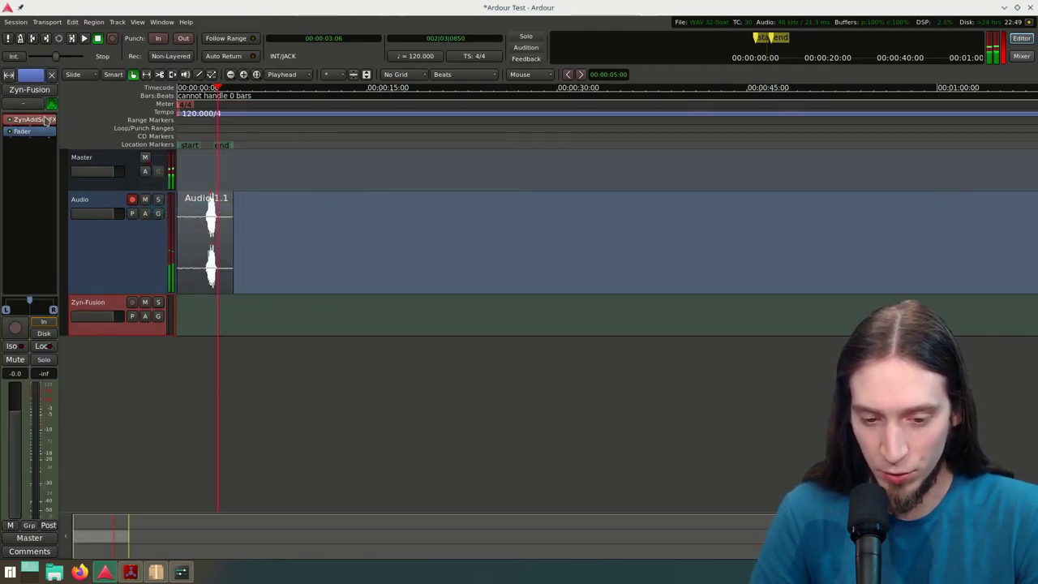
double_click(45, 120)
drag(296, 10, 493, 44)
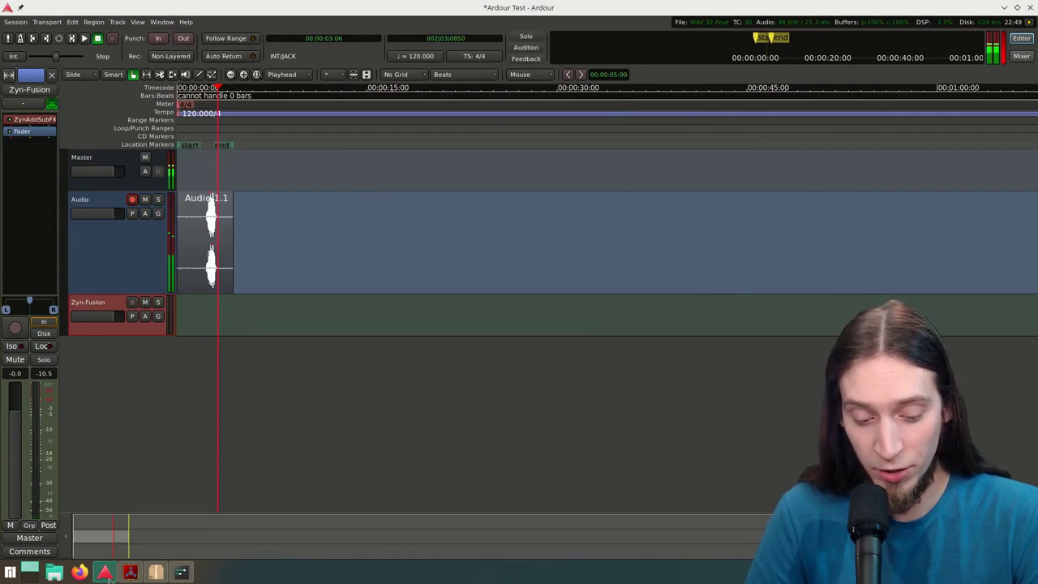
Step: Switch to Octopi, search the packages for "surge" and install surge-synthesizer-bin
click(154, 572)
double_click(140, 43)
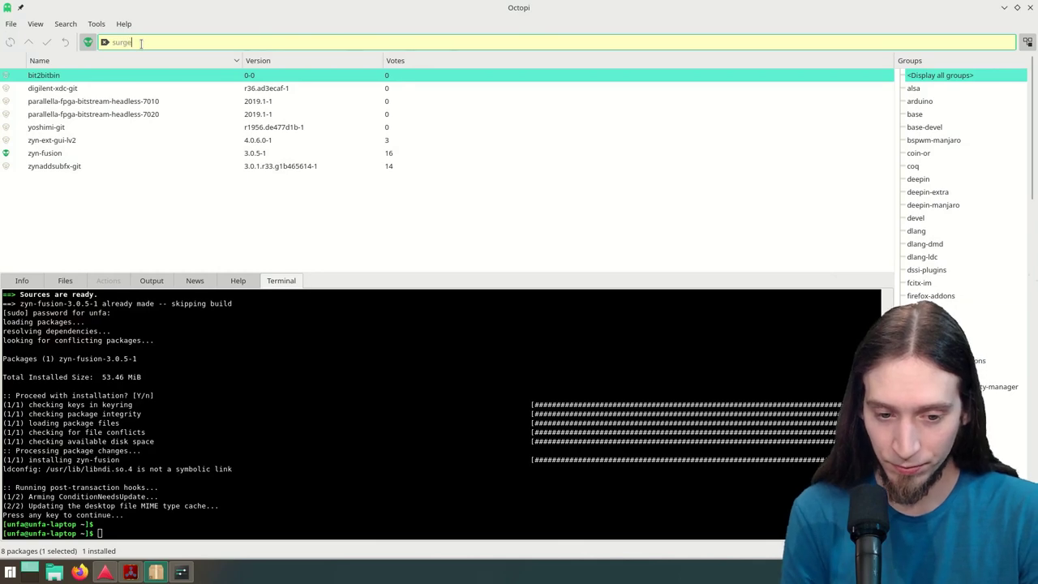
text(surge)
key(Return)
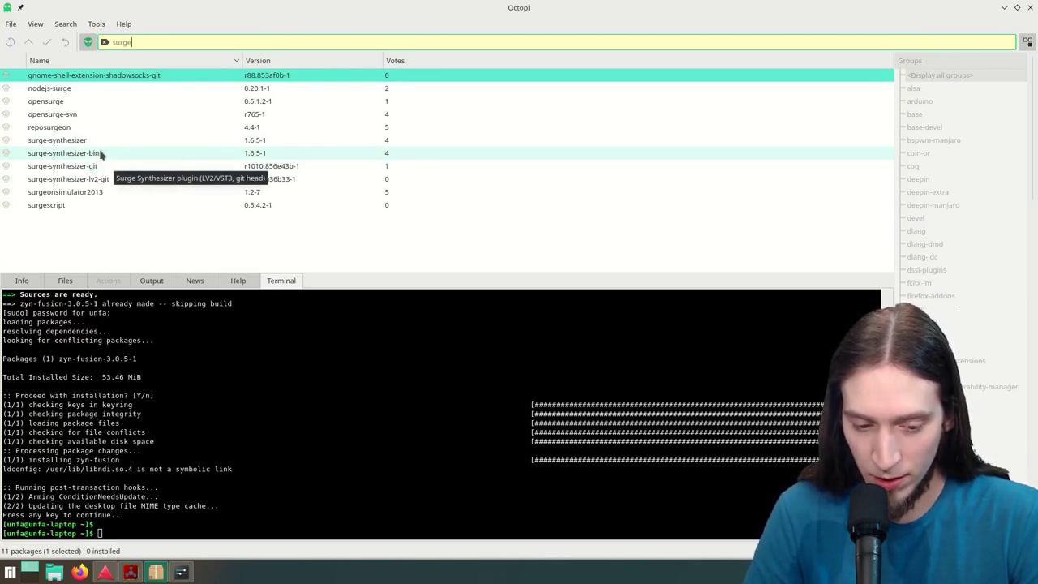
right_click(99, 153)
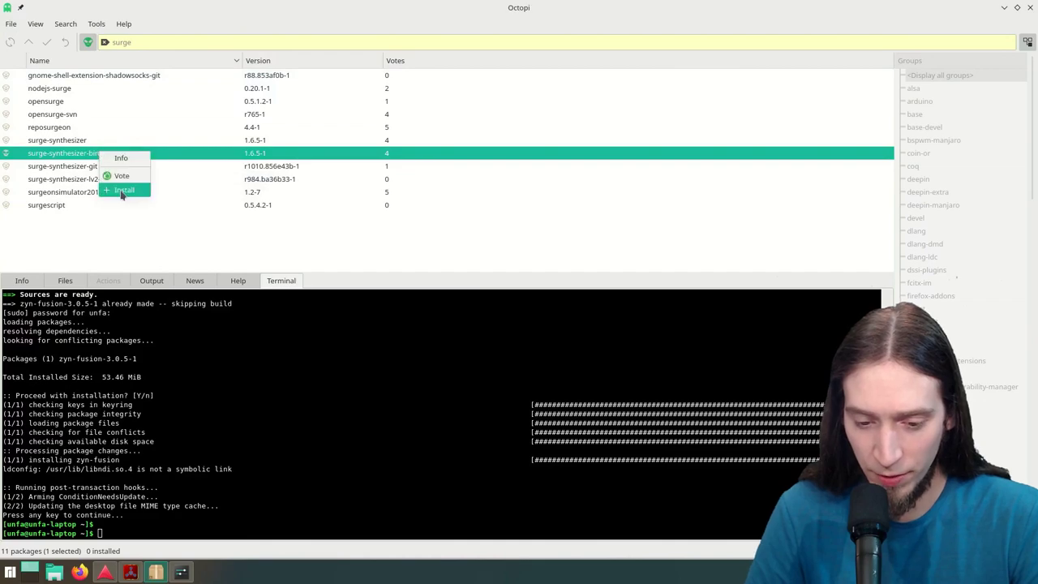
click(123, 190)
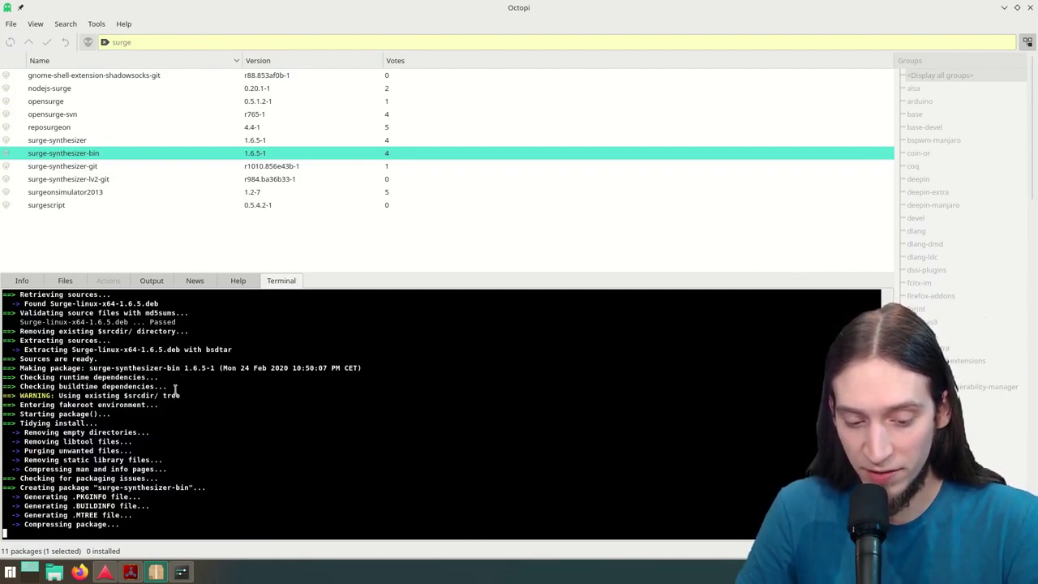
drag(129, 322, 110, 341)
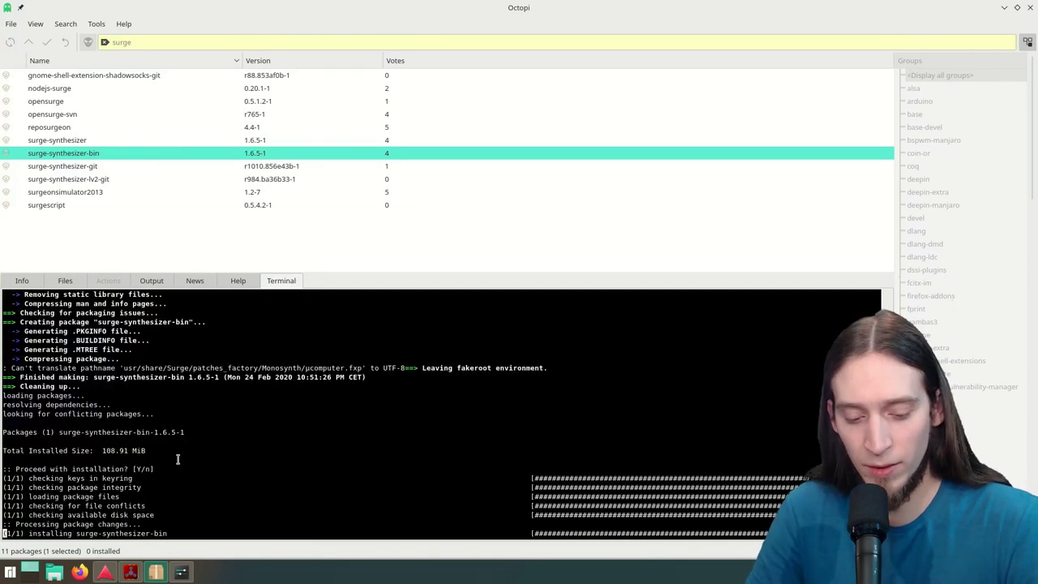
key(Return)
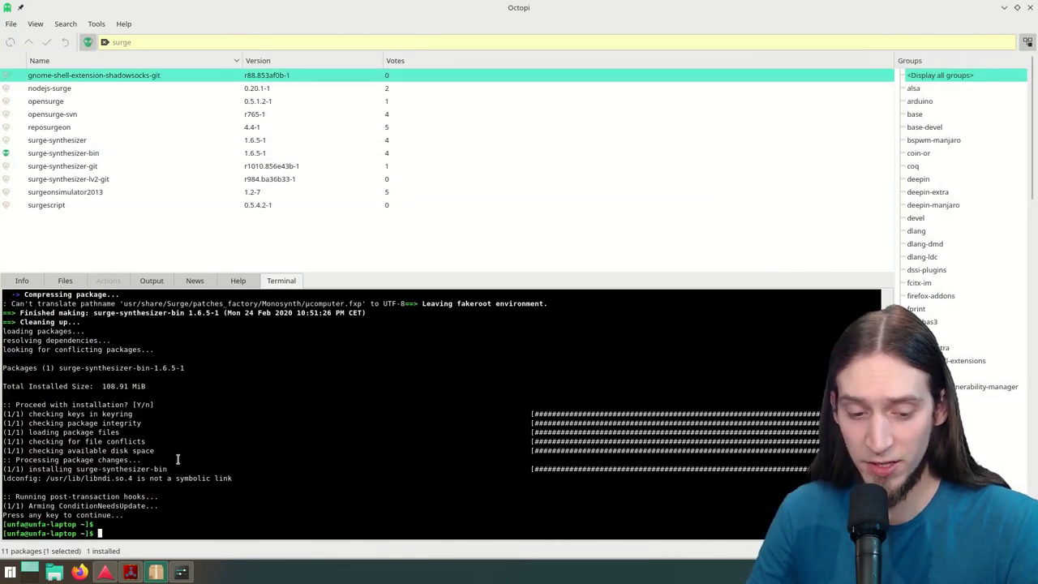
Step: Switch back to Ardour, scan for new plugins from the preferences and return to the editor view
click(112, 574)
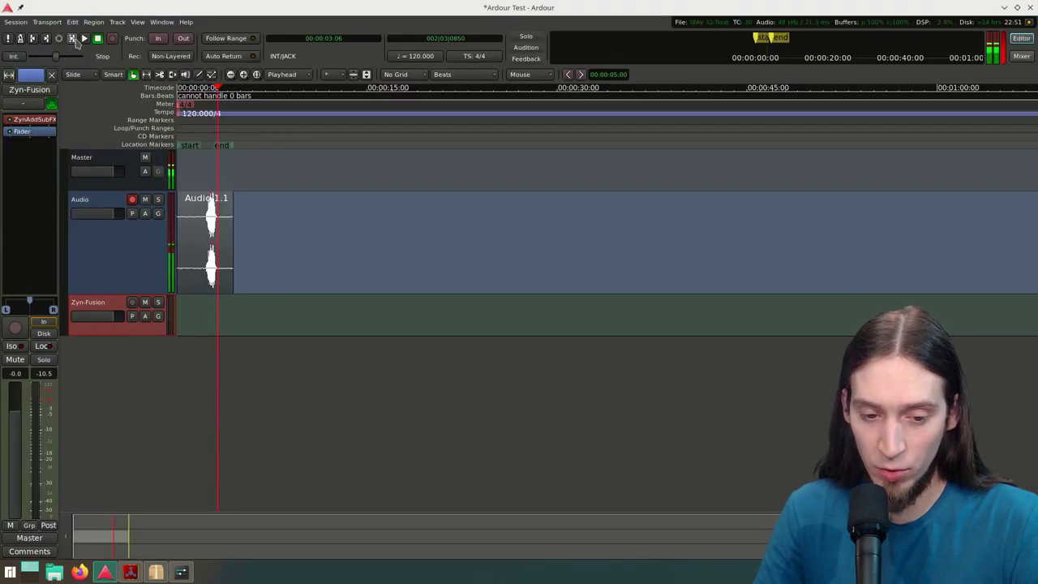
click(72, 22)
click(81, 277)
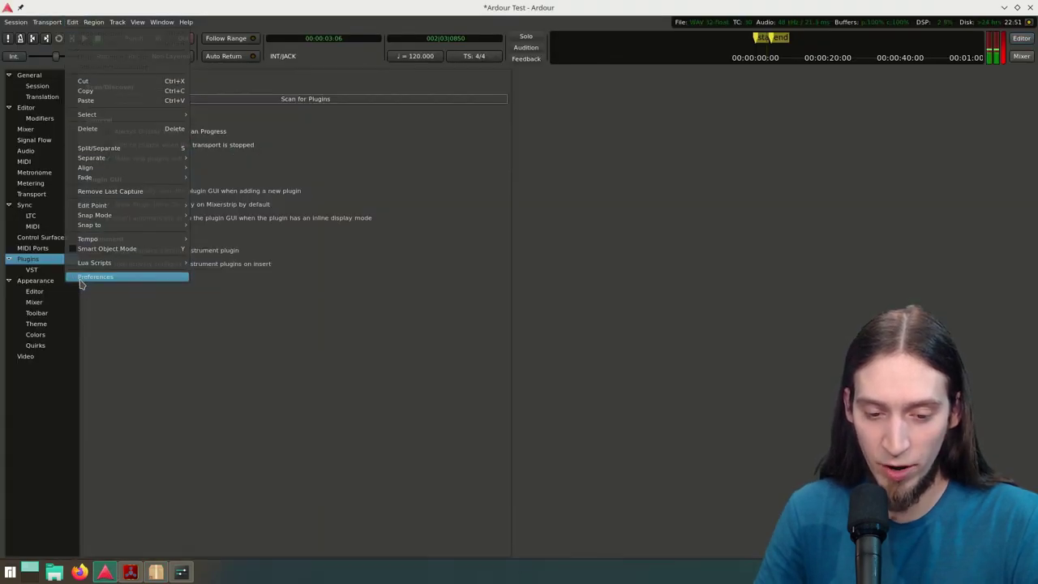
click(259, 99)
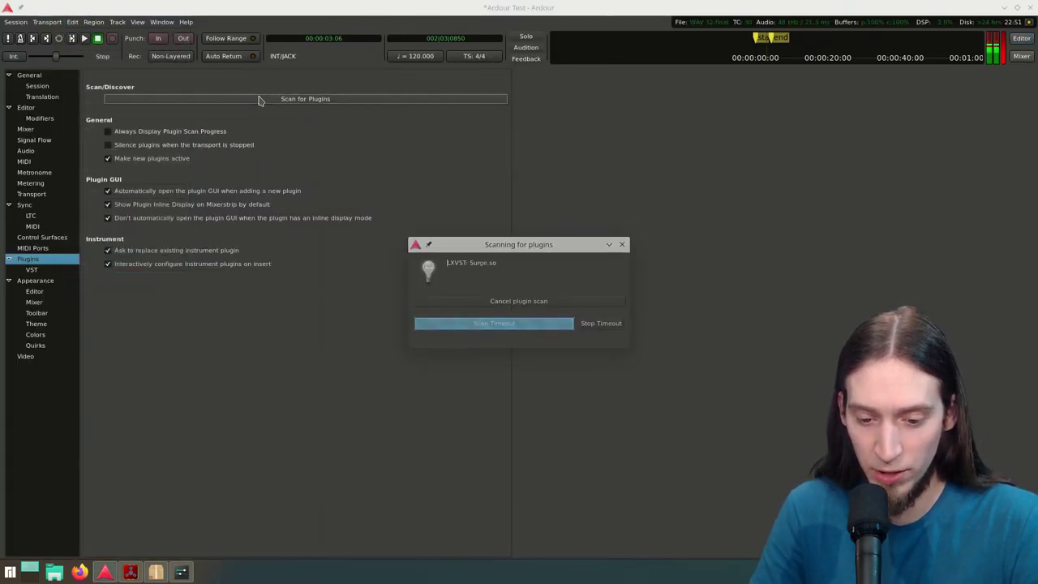
click(1021, 38)
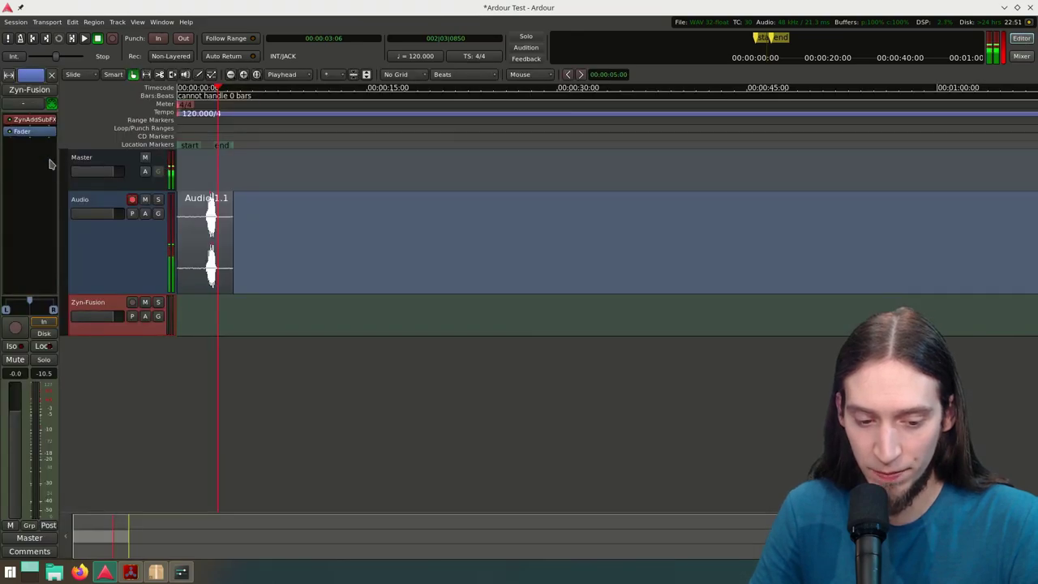
Step: Add one MIDI track named Surge with the Surge instrument plugin
double_click(78, 359)
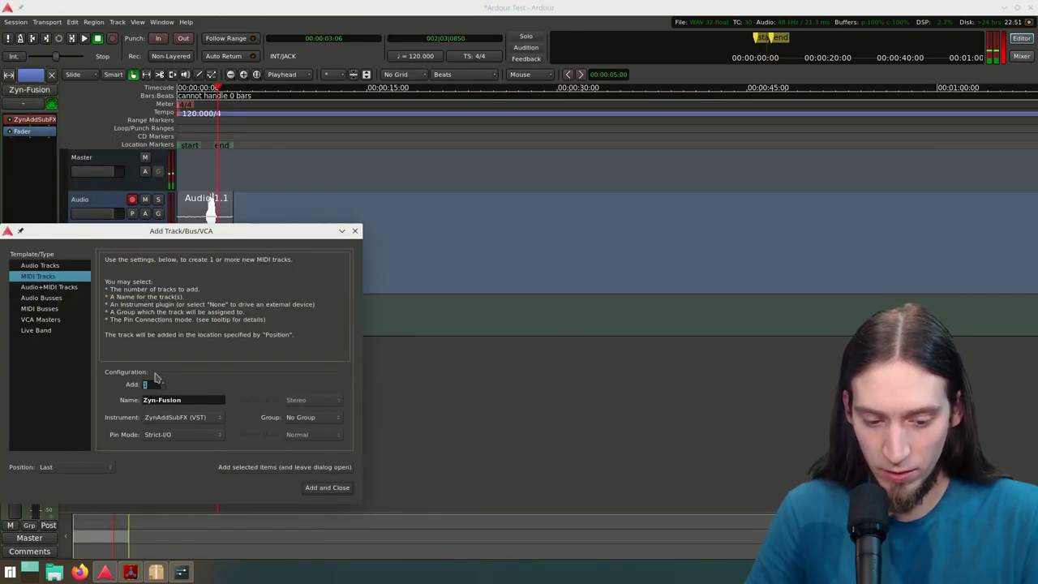
drag(182, 400, 111, 394)
text(Sur)
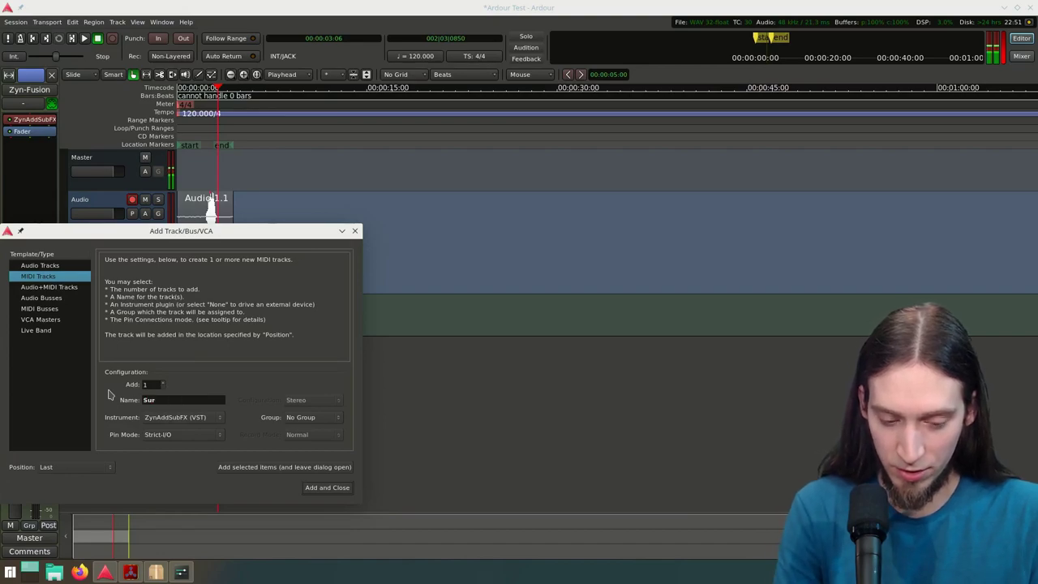
text(ge)
click(167, 417)
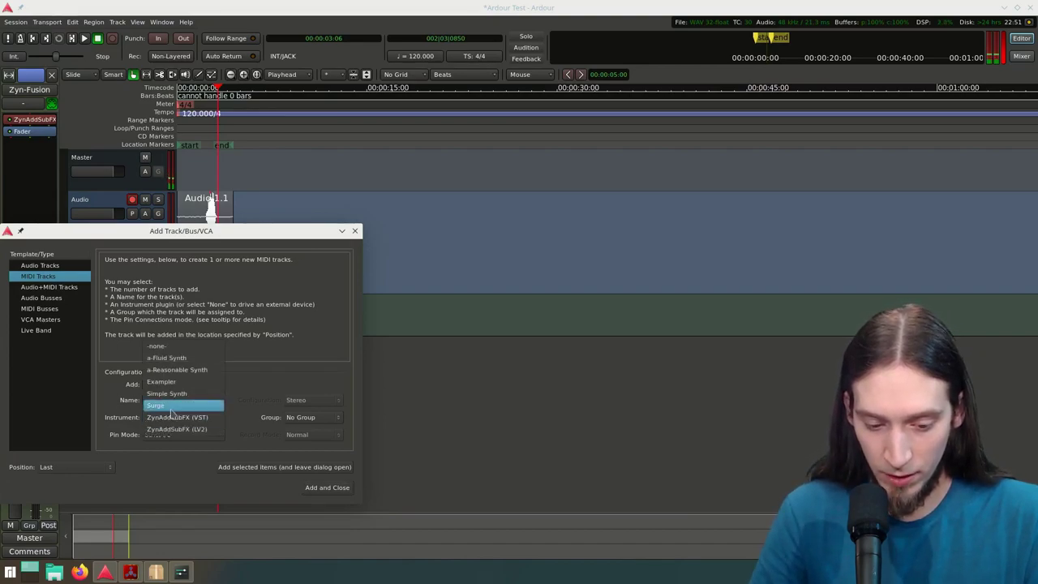
click(173, 405)
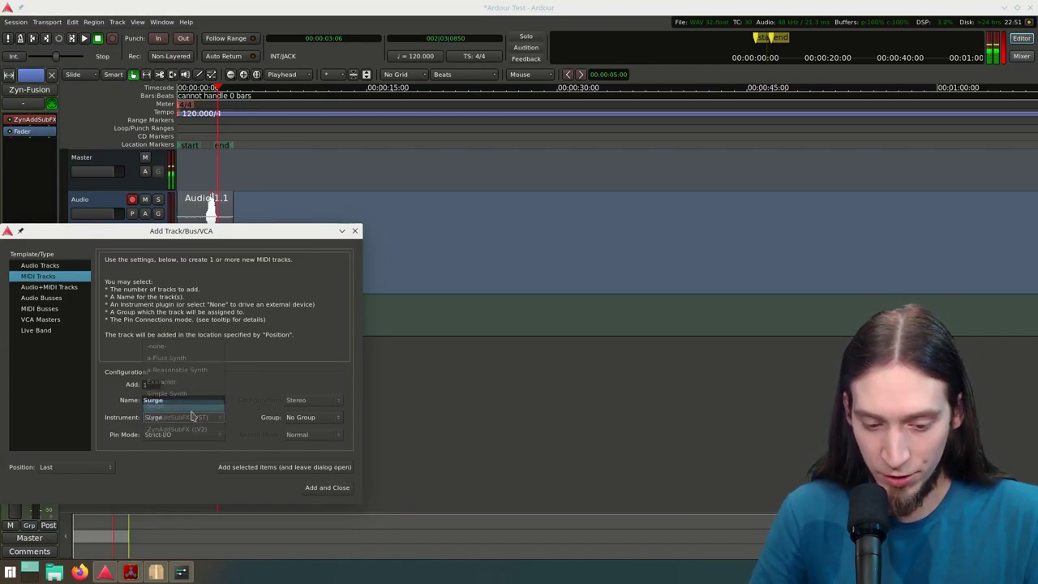
click(326, 487)
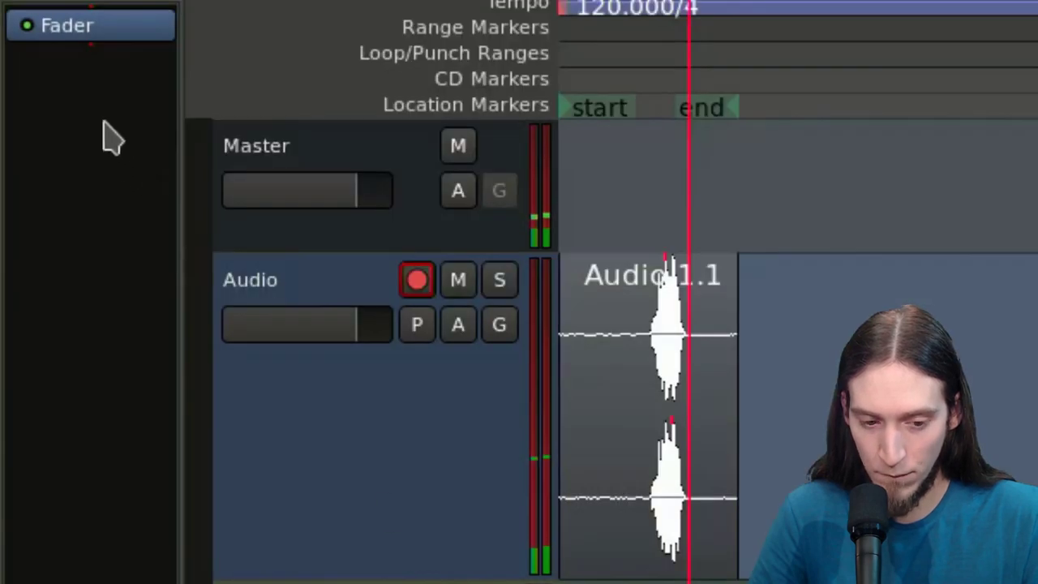
Step: Open the Plugin Manager for adding a new plugin after the selected track's fader
right_click(106, 39)
mouse_move(243, 51)
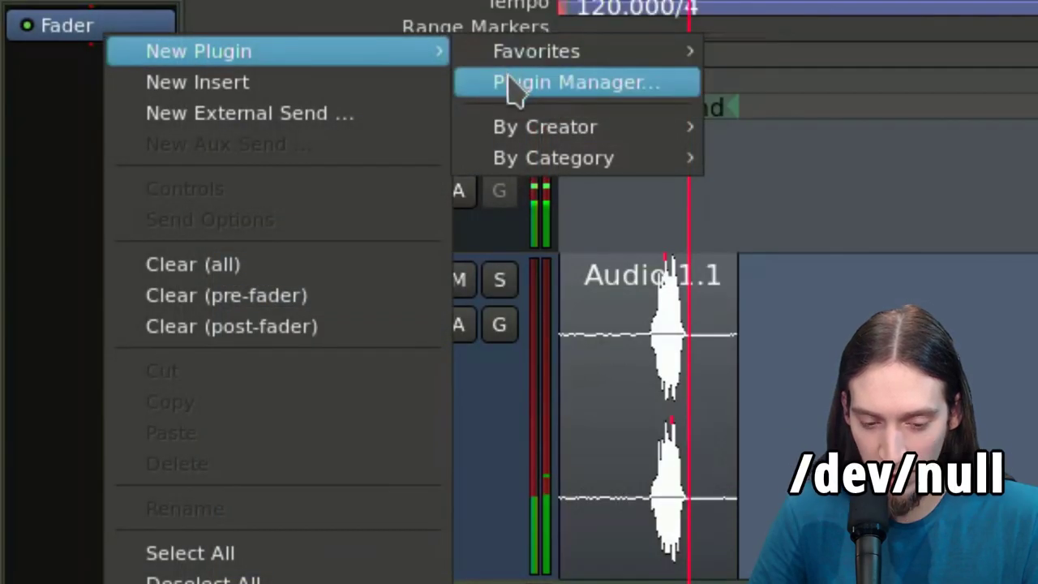
click(511, 82)
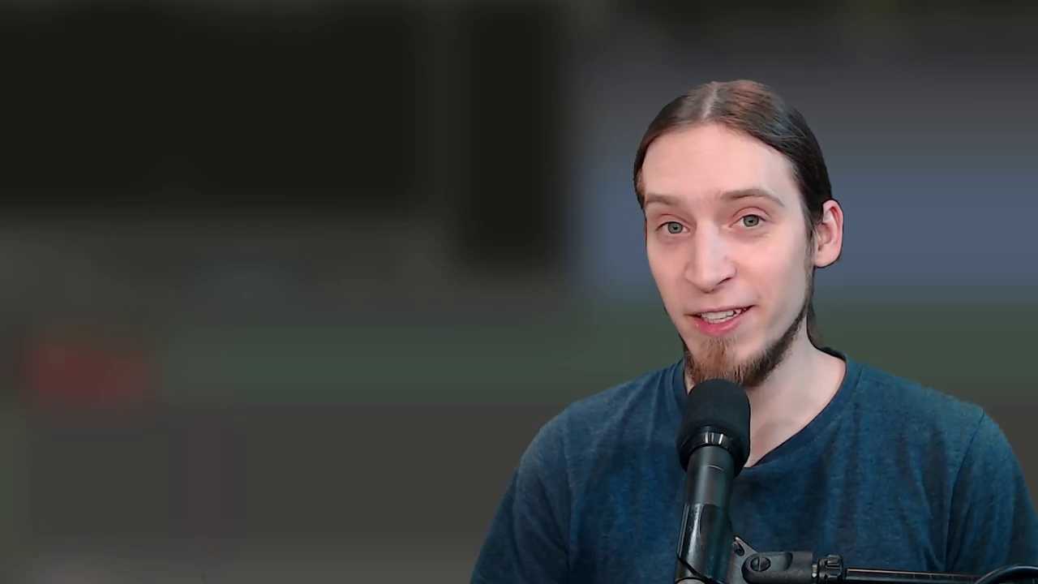
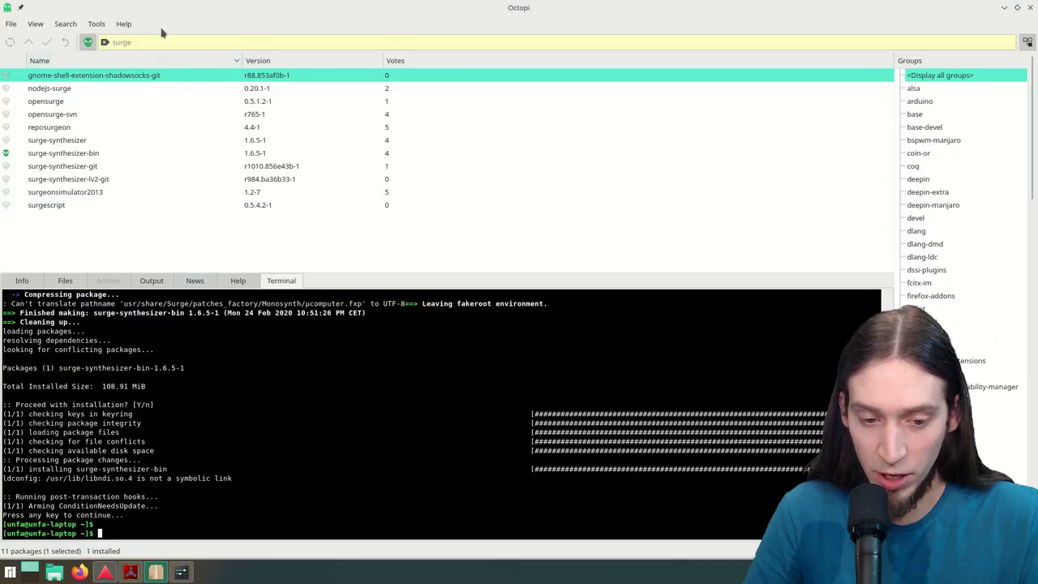
Step: Switch to Octopi, return from the AUR to the regular repositories, search for "calf" and mark the calf package for installation
click(151, 41)
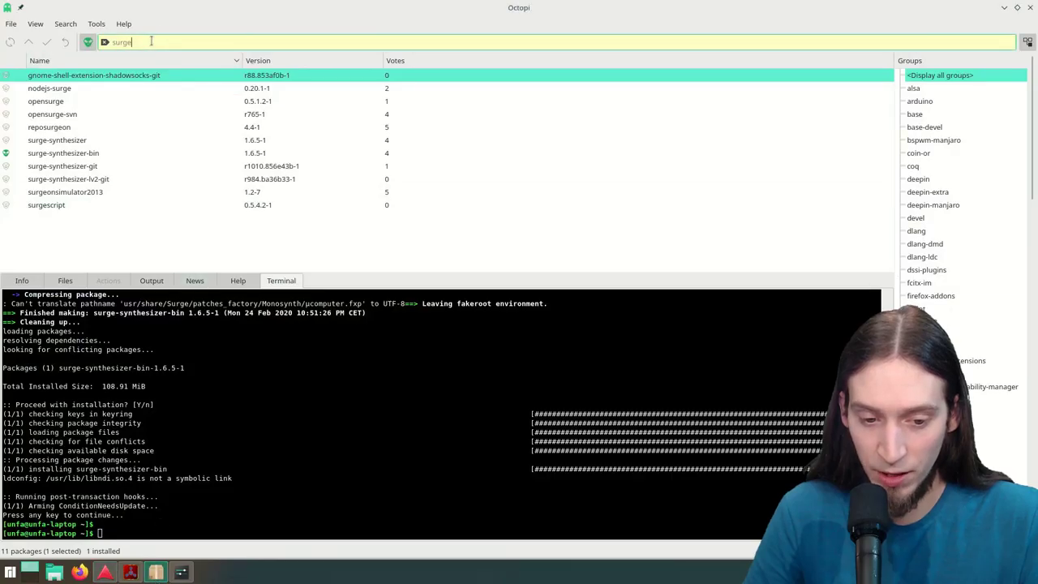
key(Return)
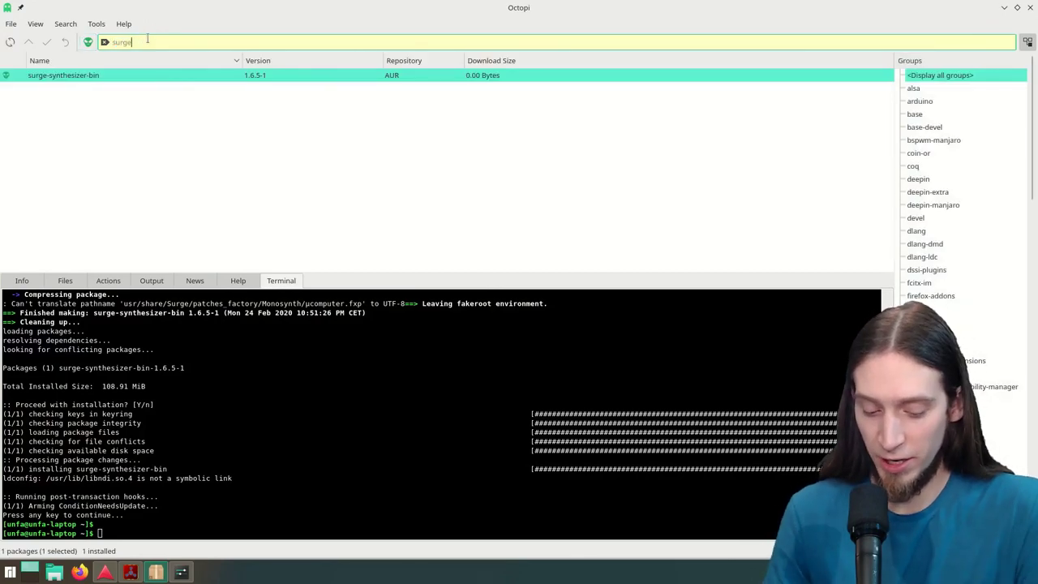
key(BackSpace)
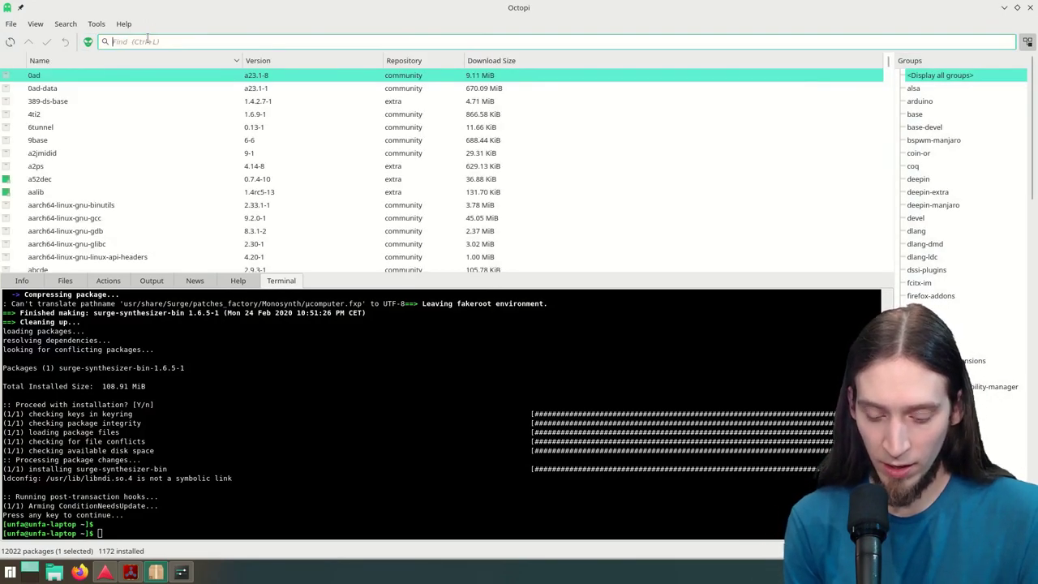
text(calf)
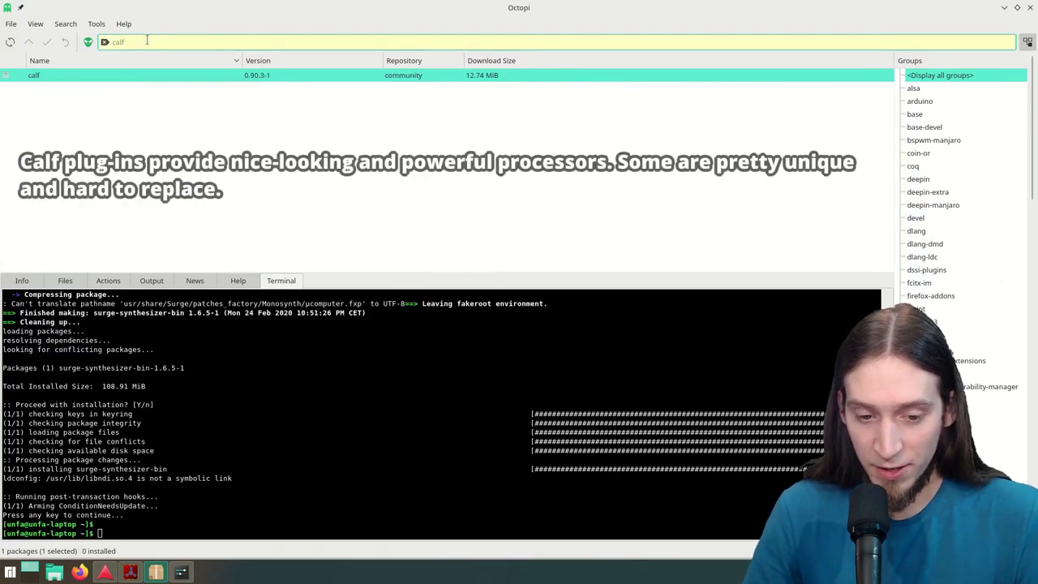
right_click(140, 78)
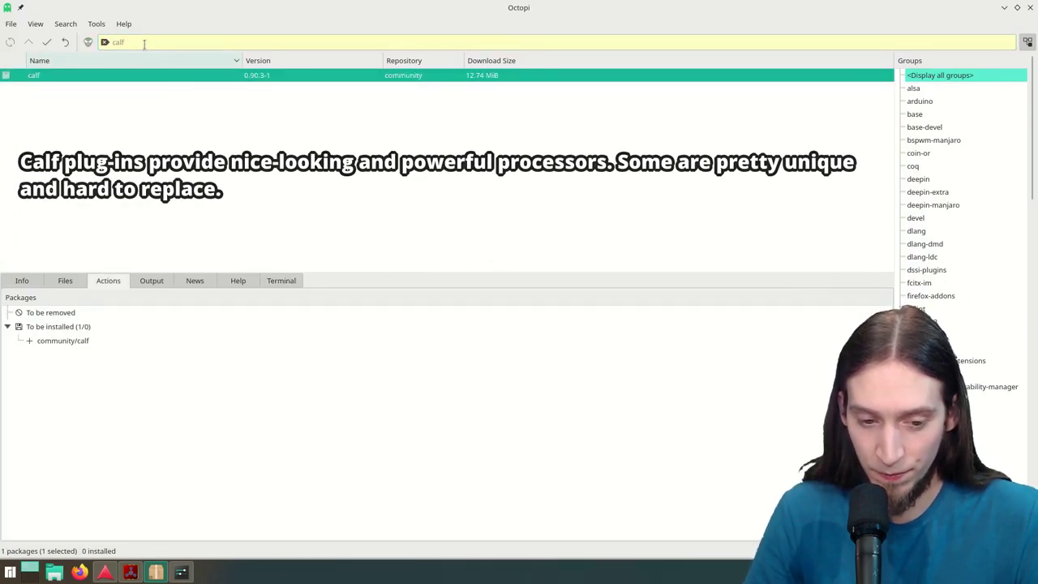
Step: Search the packages for "lsp" and mark lsp-plugins for installation
click(151, 39)
text(lsp)
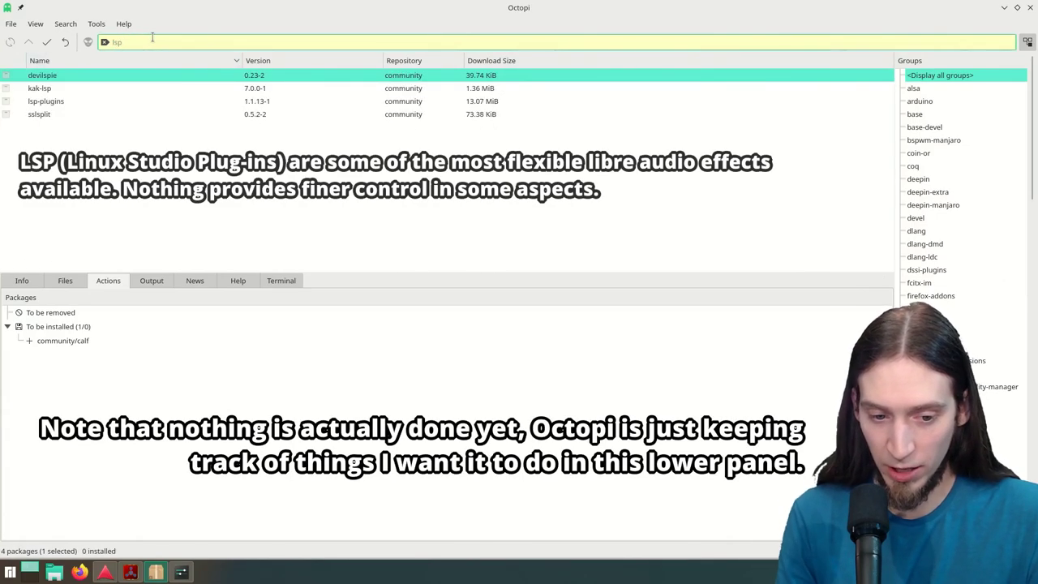
right_click(88, 100)
click(95, 120)
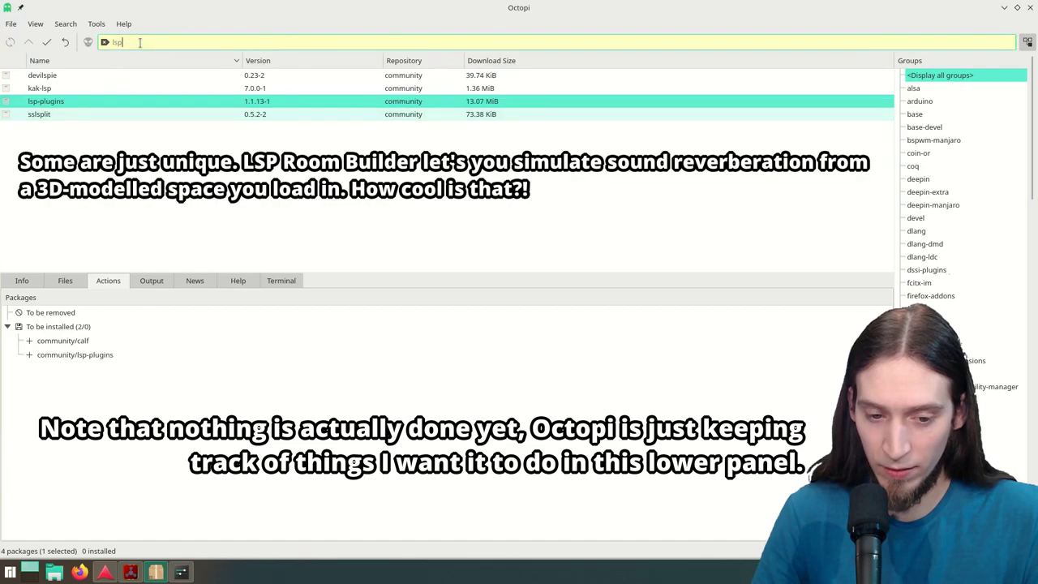
Step: Search the packages for "tap" and mark tap-plugins for installation
click(139, 42)
text(tap)
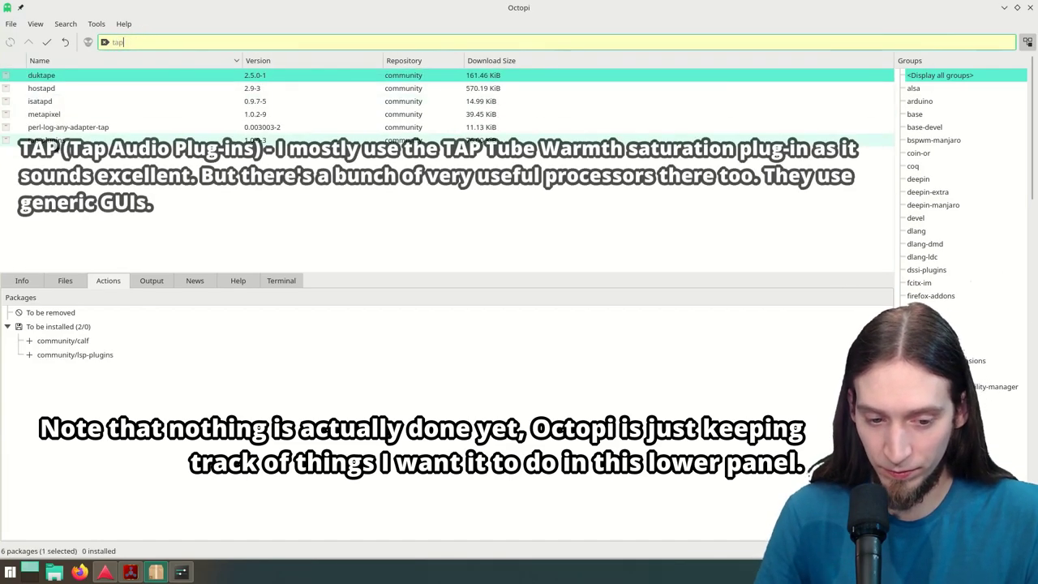
click(48, 141)
click(81, 167)
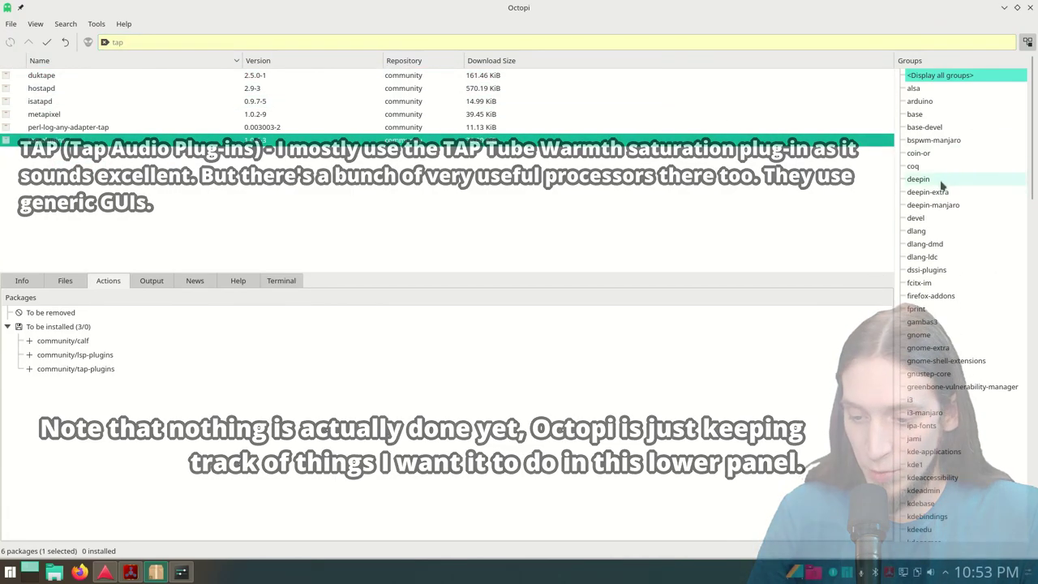
Step: Show the packages of the pro-audio group and select audacity, calf, caps and carla together
scroll(940, 381, down, 12)
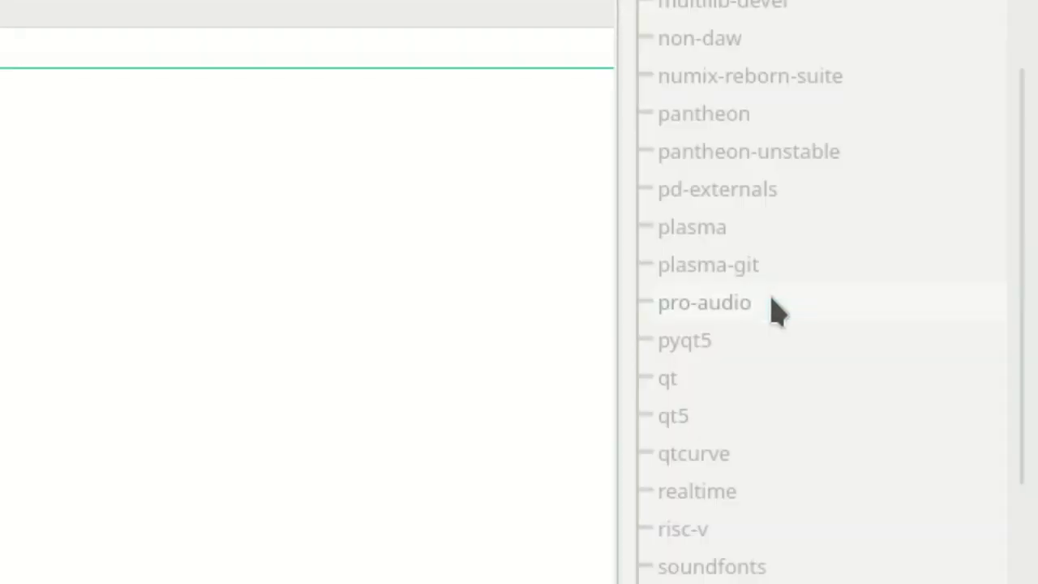
click(774, 311)
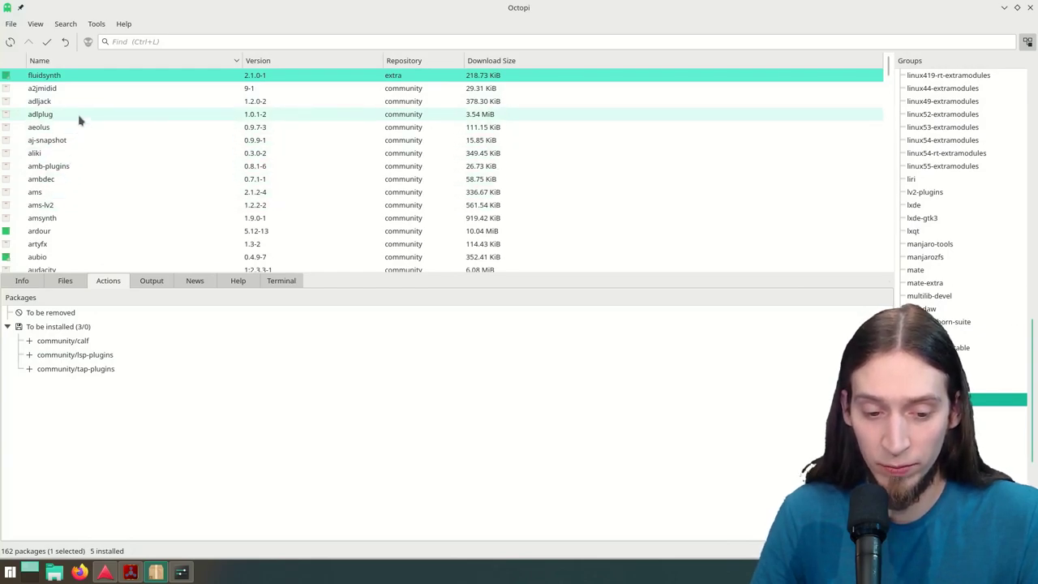
scroll(73, 158, down, 3)
click(73, 156)
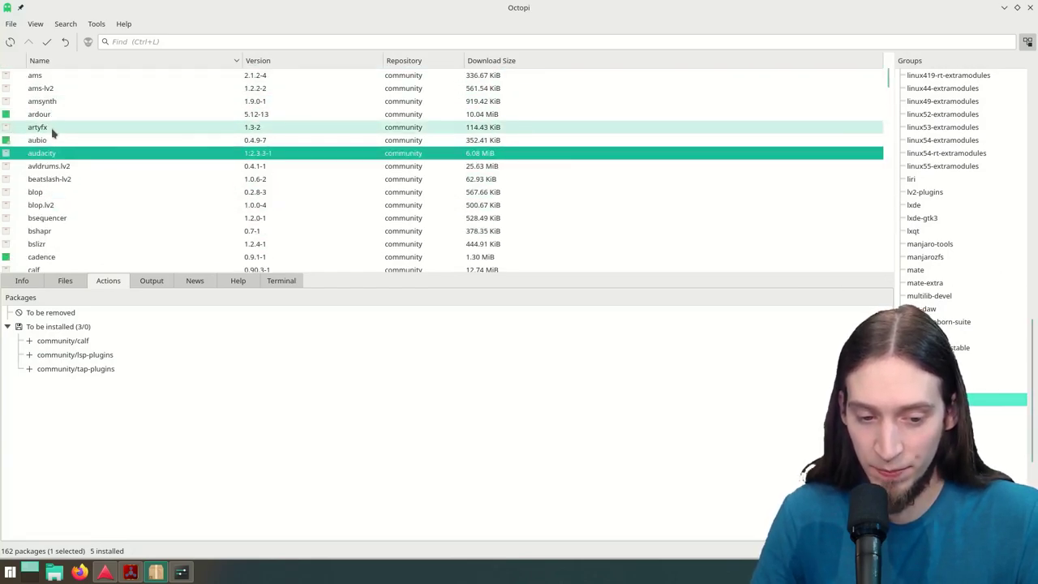
scroll(68, 235, down, 1)
ctrl+click(67, 231)
ctrl+click(67, 244)
scroll(67, 211, down, 2)
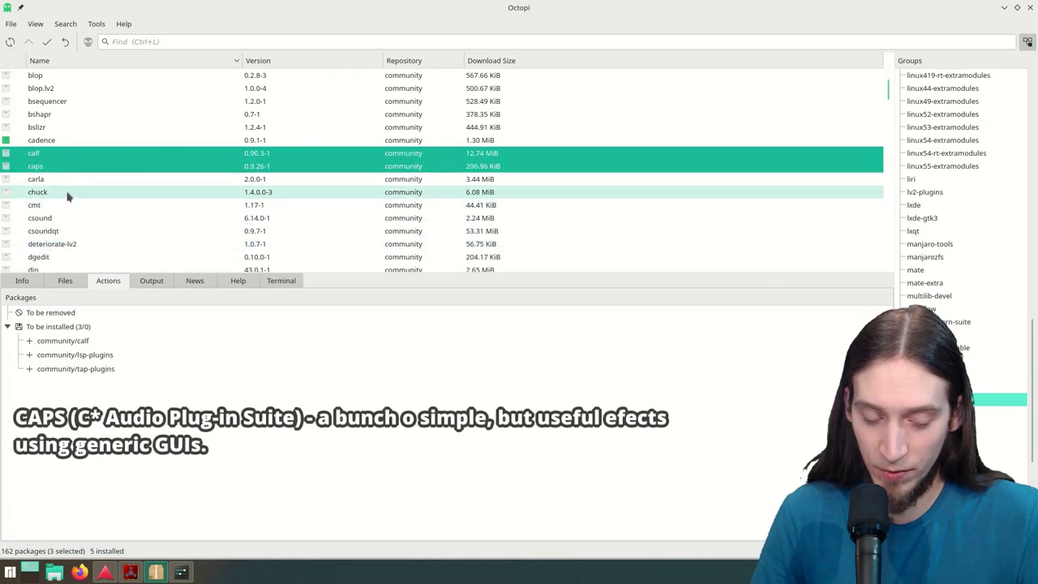
ctrl+click(68, 180)
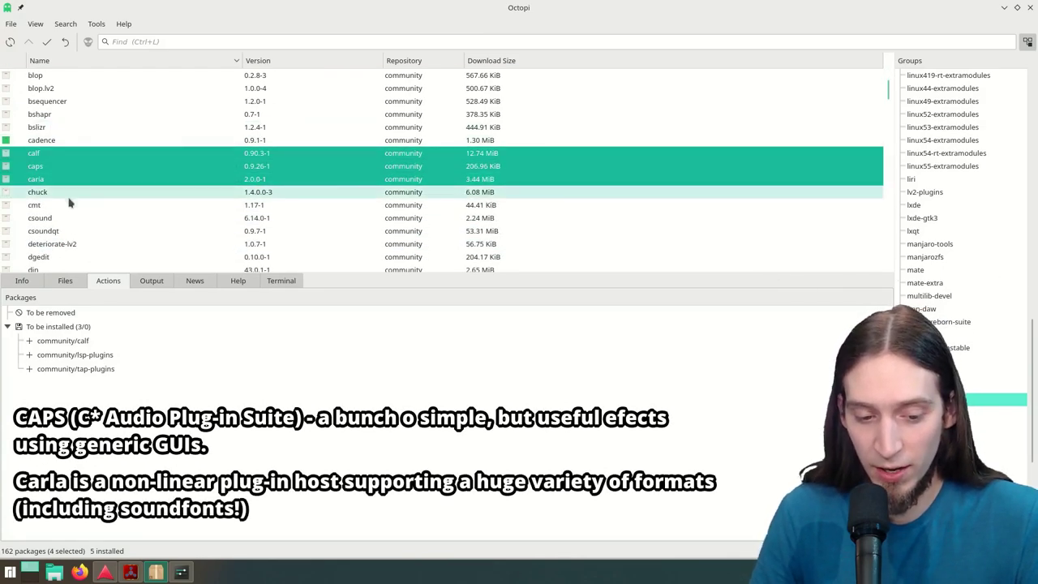
Step: Add dpf-plugins, dragonfly-reverb, ebumeter, drumgizmo and eq10q to the package selection
scroll(69, 207, down, 1)
scroll(81, 179, down, 2)
ctrl+click(77, 166)
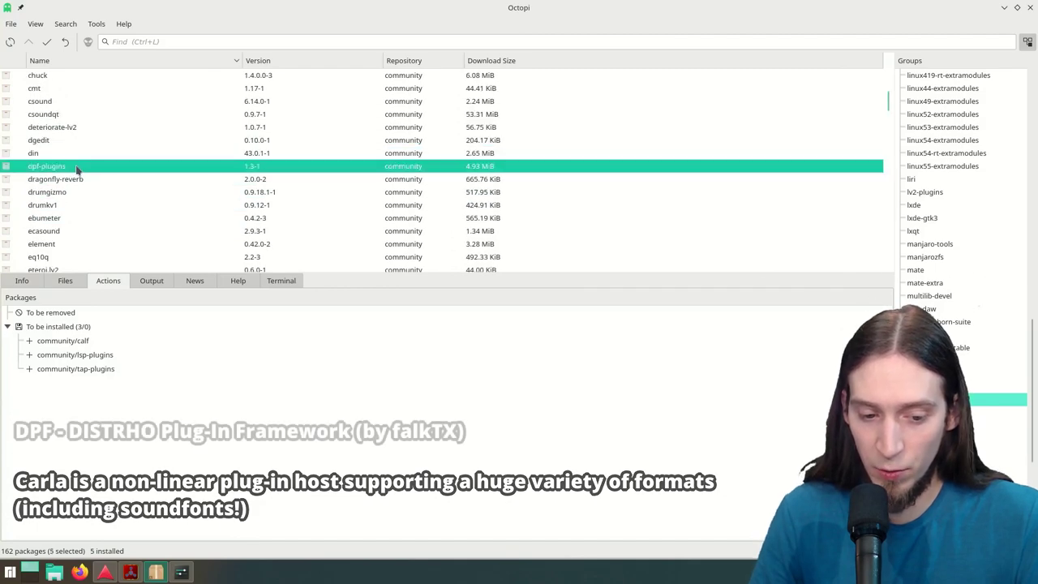
ctrl+click(84, 179)
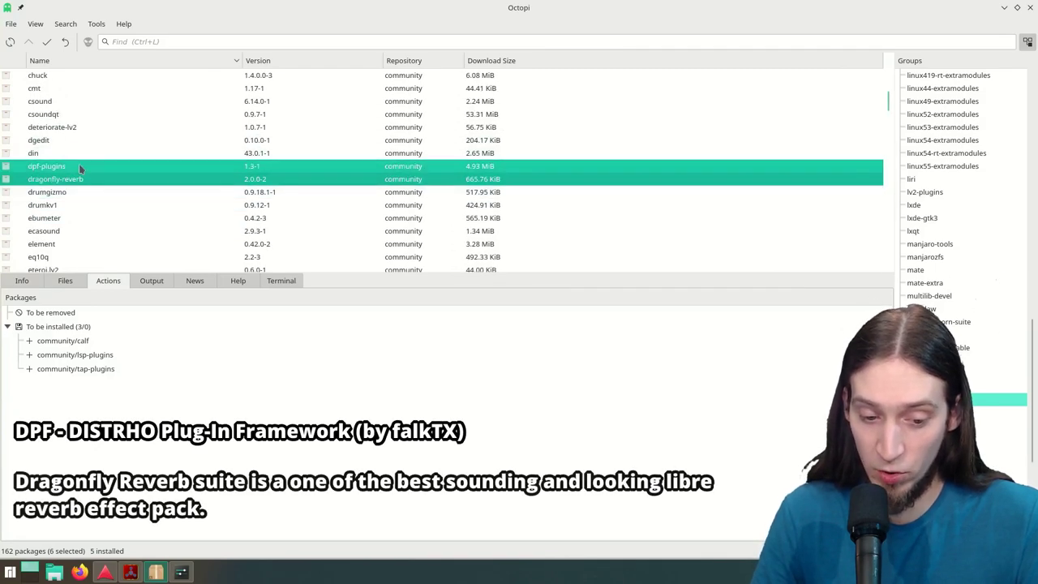
ctrl+click(81, 218)
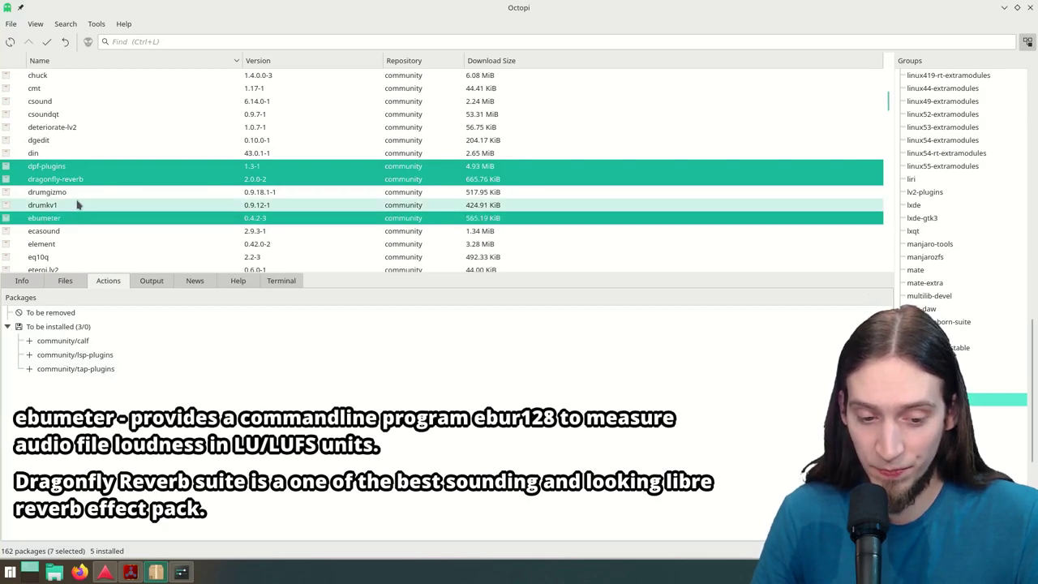
ctrl+click(77, 195)
scroll(73, 178, down, 2)
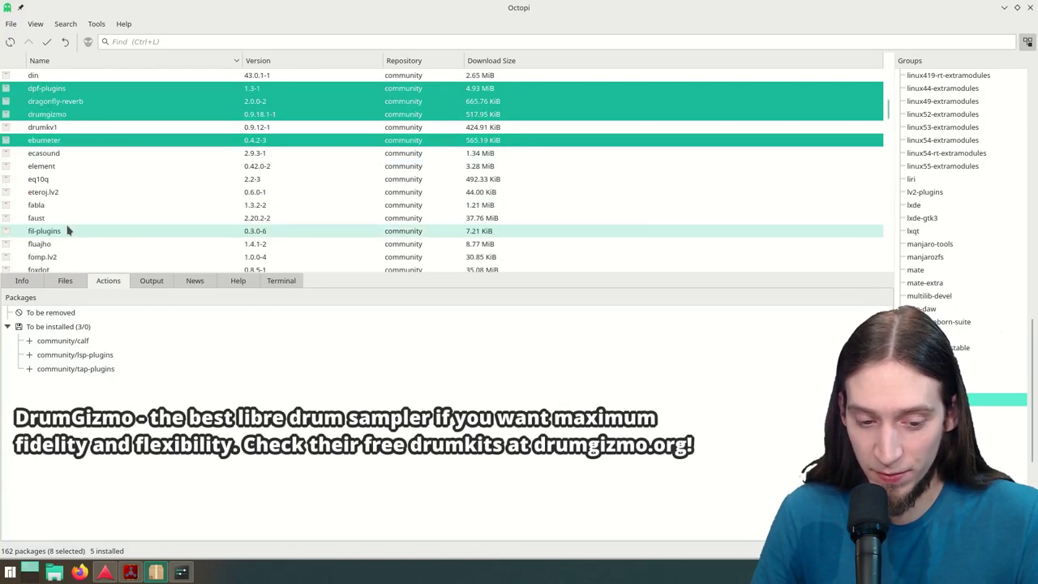
ctrl+click(88, 178)
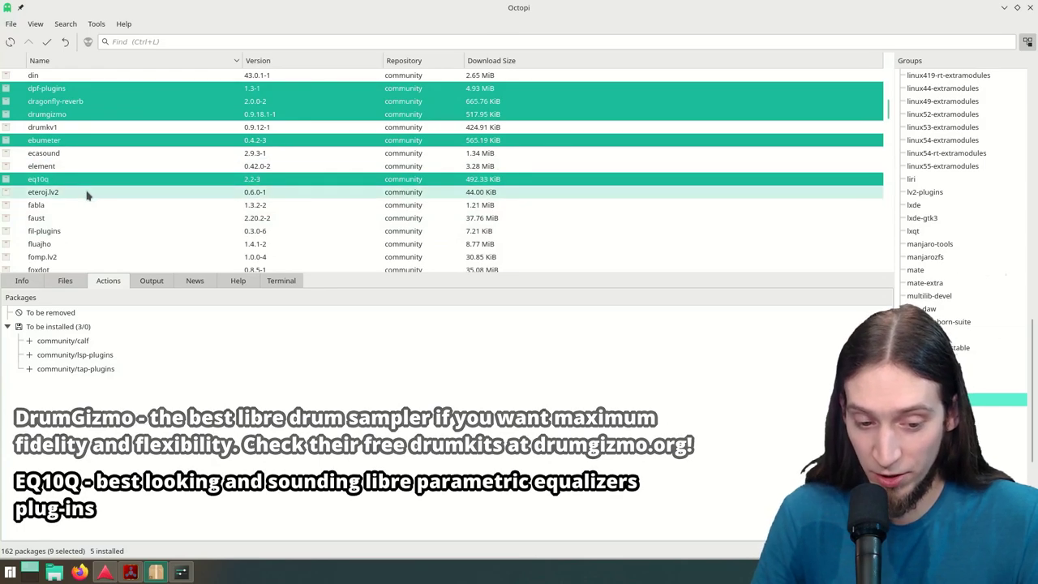
Step: Extend the package selection with geonkick, guitarix, helm and ir.lv2
scroll(85, 203, down, 3)
ctrl+click(70, 195)
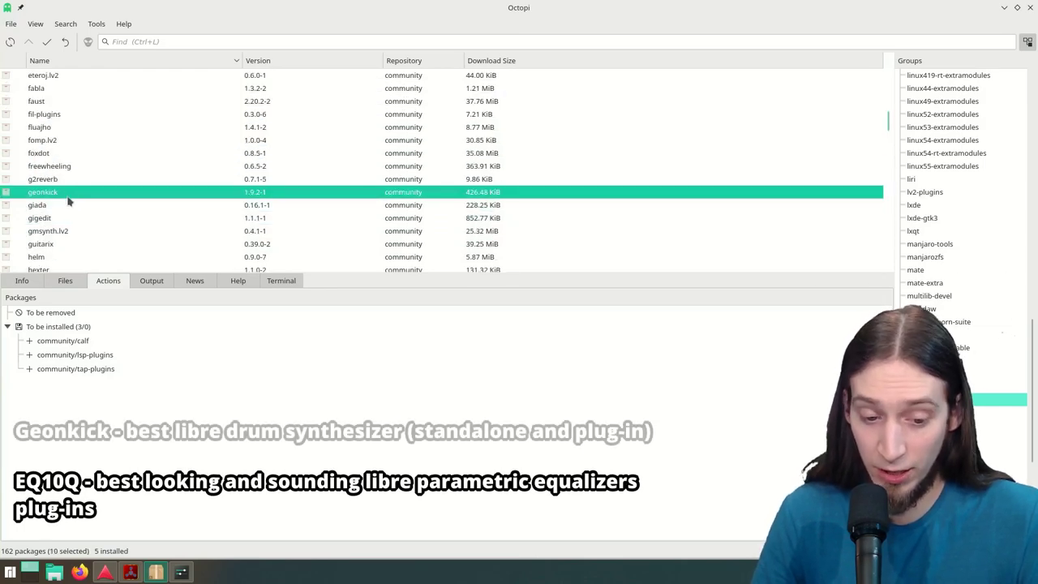
ctrl+click(71, 243)
scroll(79, 178, down, 2)
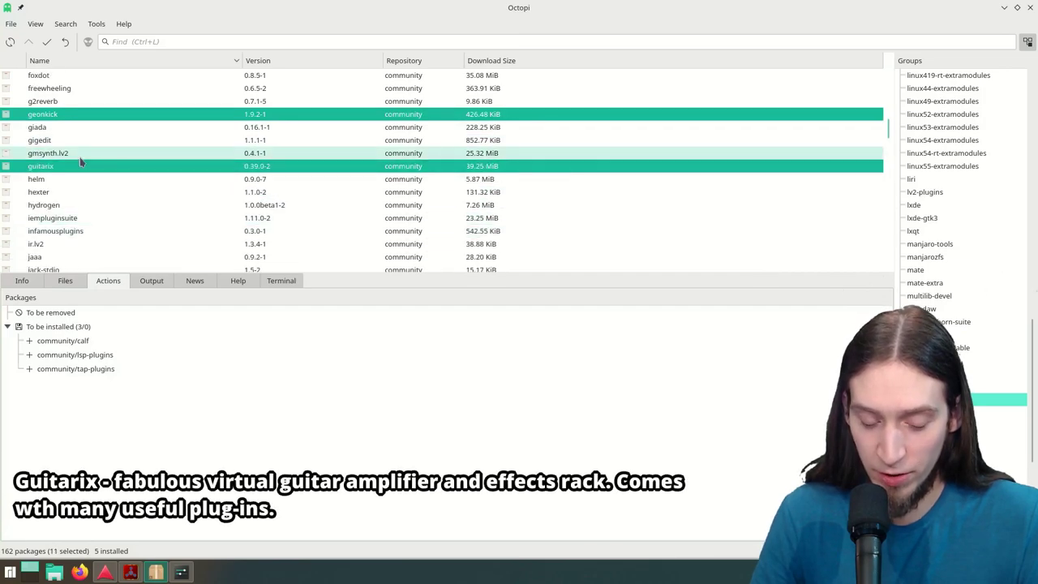
ctrl+click(53, 179)
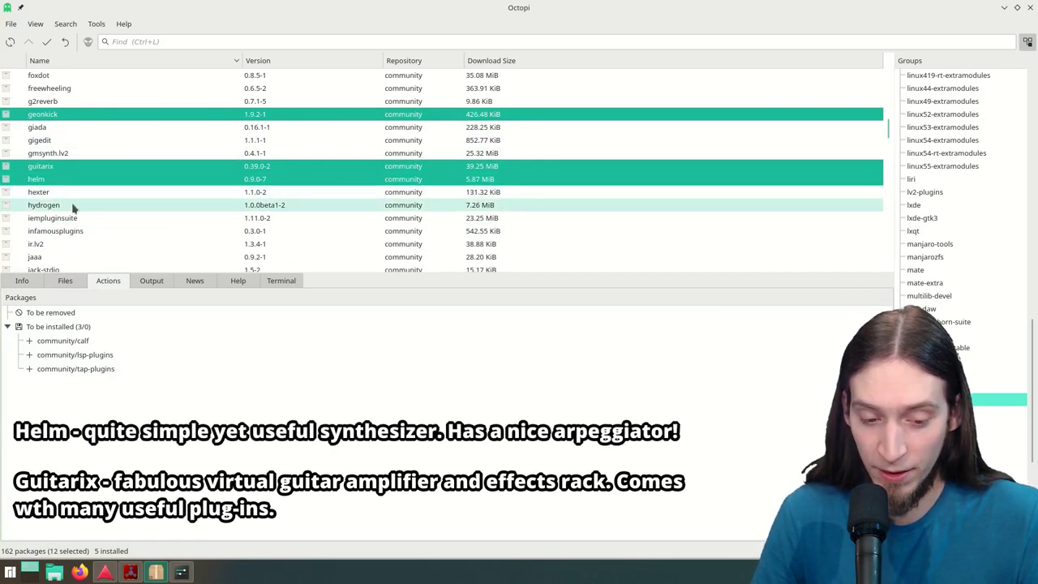
ctrl+click(68, 245)
Step: Include liquidsfz, lsp-plugins and mda.lv2 in the package selection as well
scroll(79, 213, down, 4)
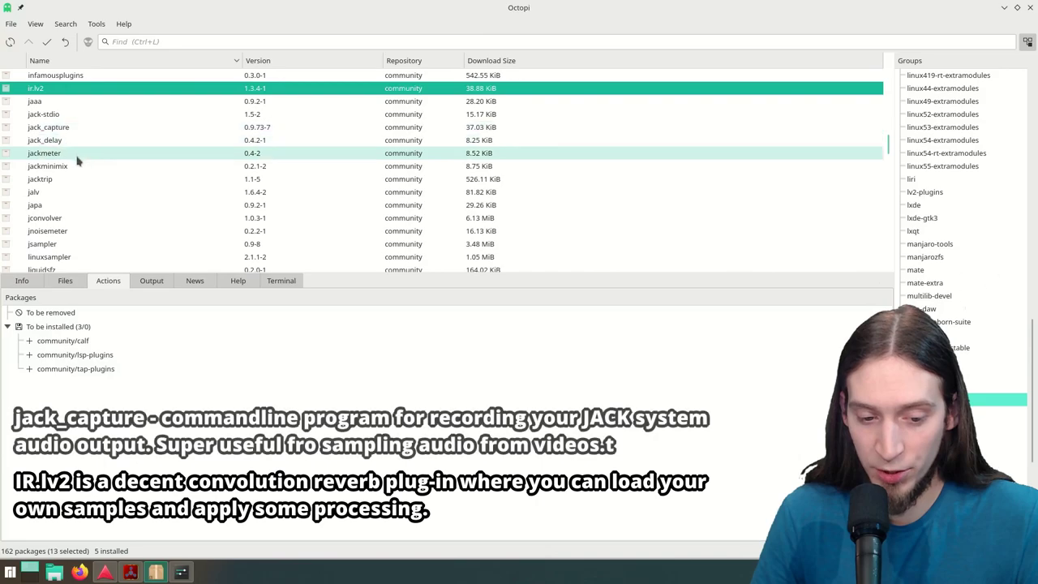
scroll(81, 206, down, 1)
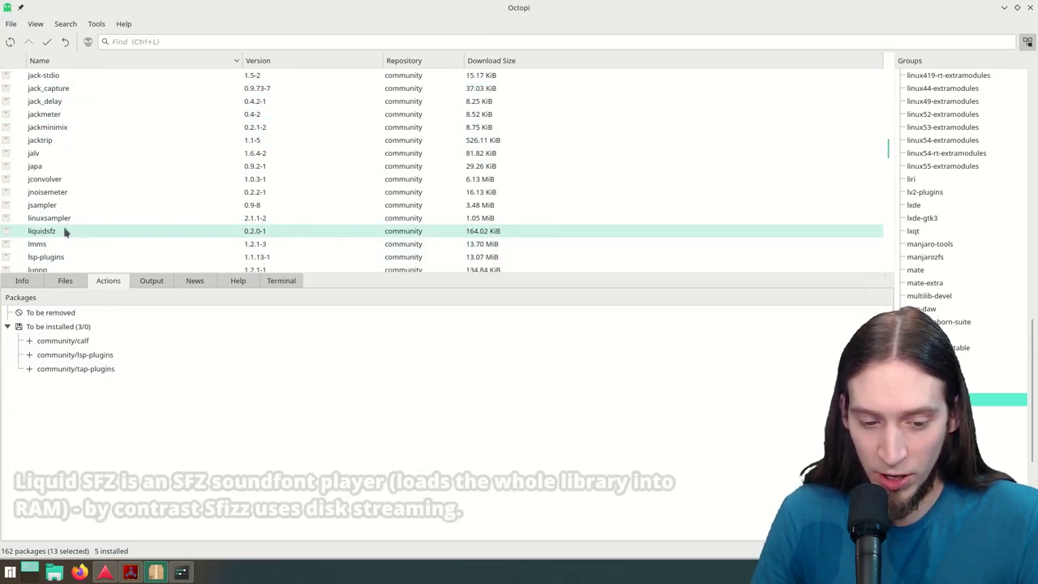
click(66, 231)
scroll(116, 192, down, 2)
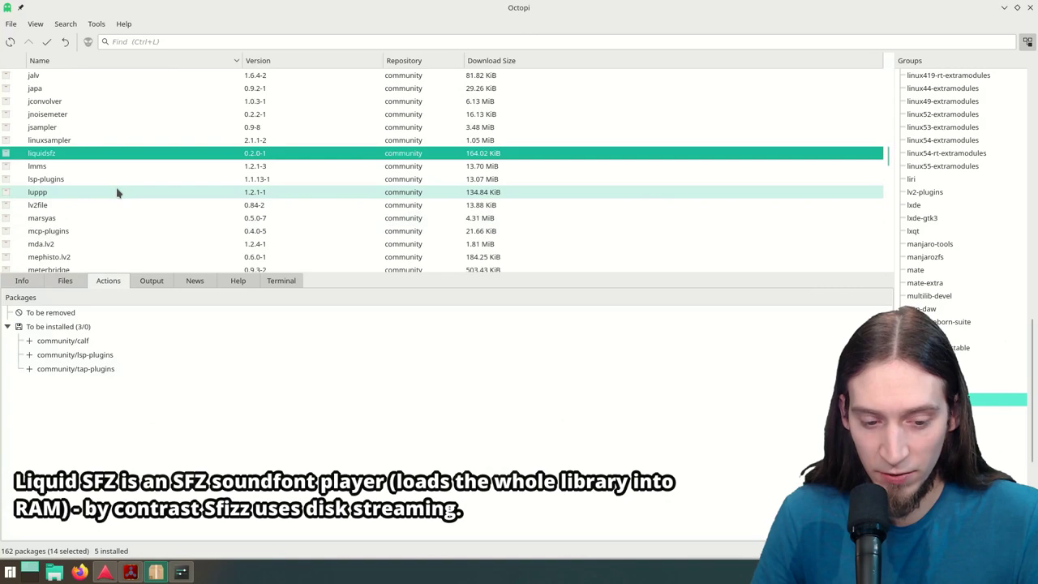
click(73, 180)
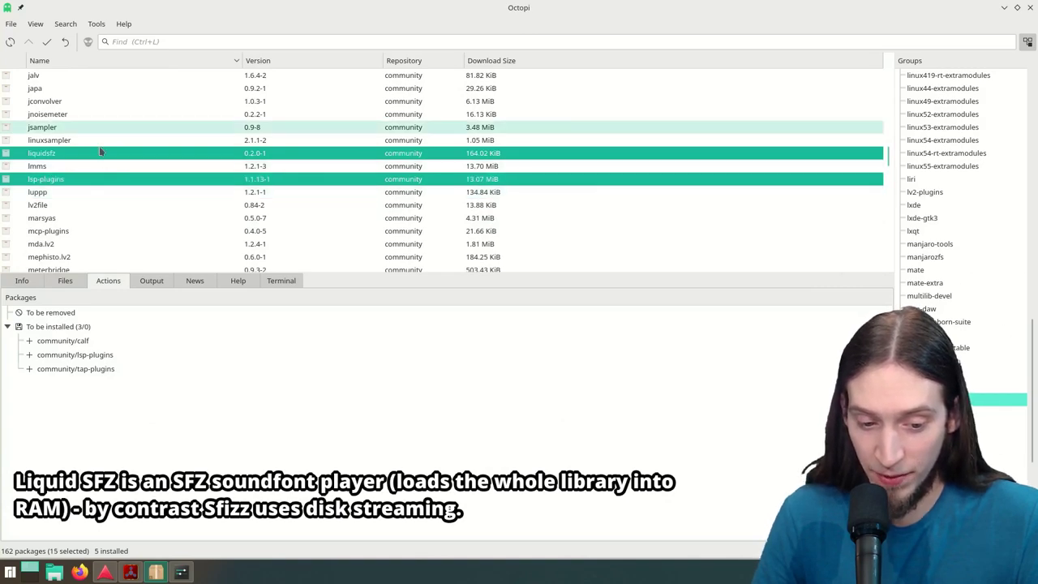
click(84, 244)
scroll(90, 219, down, 1)
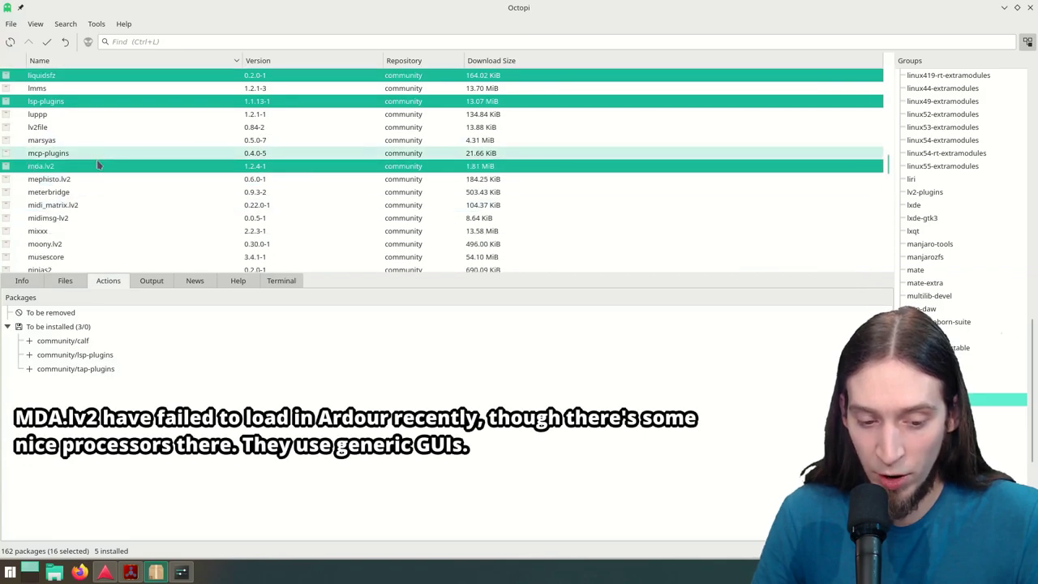
Step: Add ninjas2 and noise-repellent to the package selection
scroll(103, 206, down, 2)
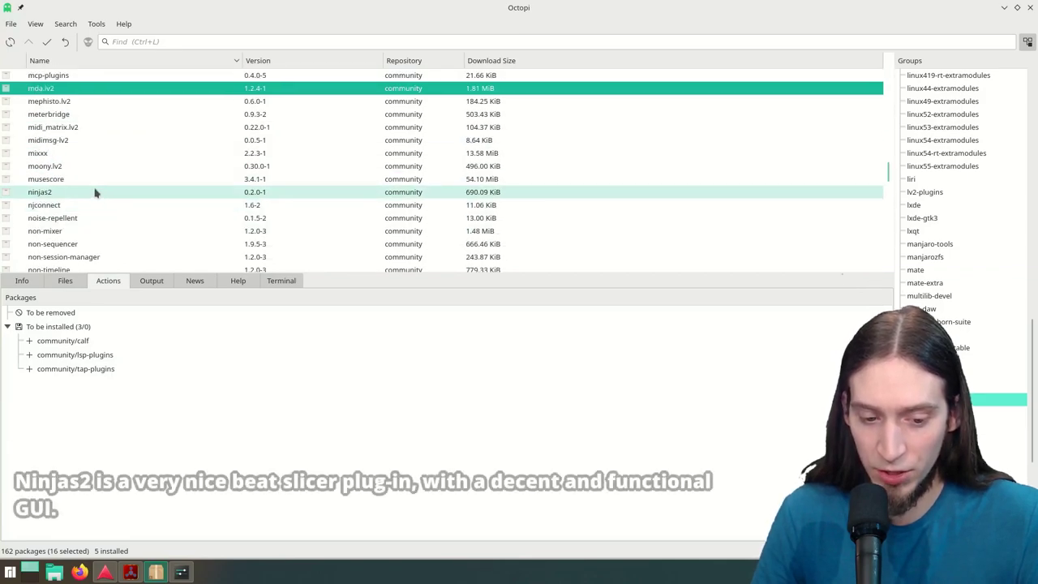
ctrl+click(95, 191)
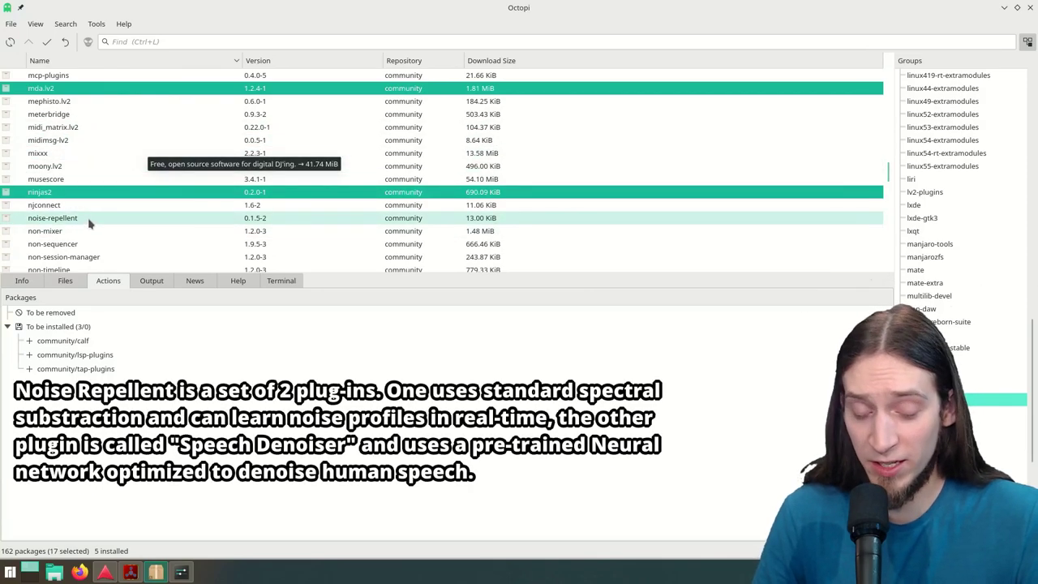
ctrl+click(89, 221)
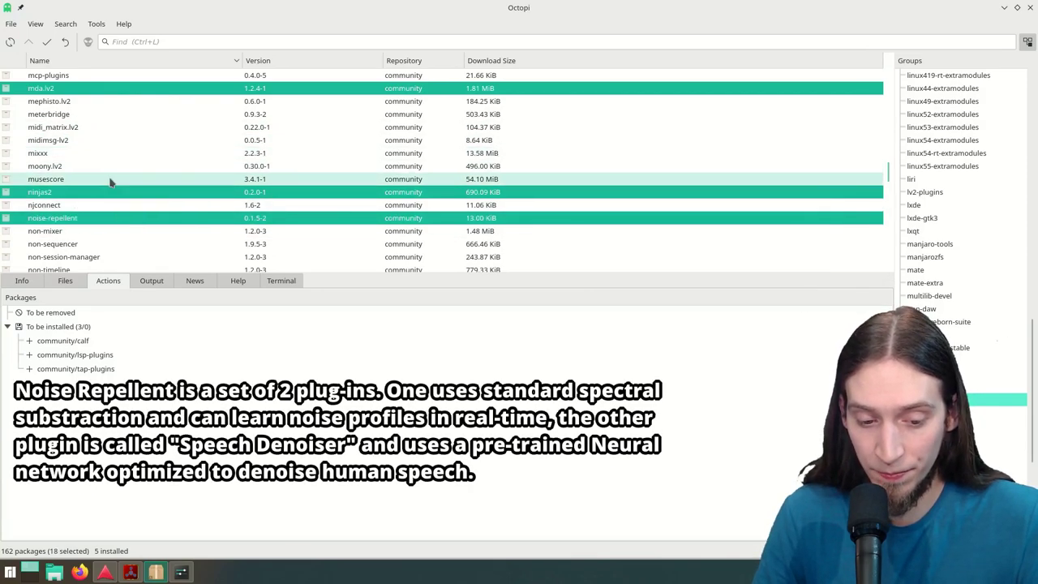
Step: Extend the package selection with samplv1, setbfree and sherlock.lv2
scroll(110, 182, down, 1)
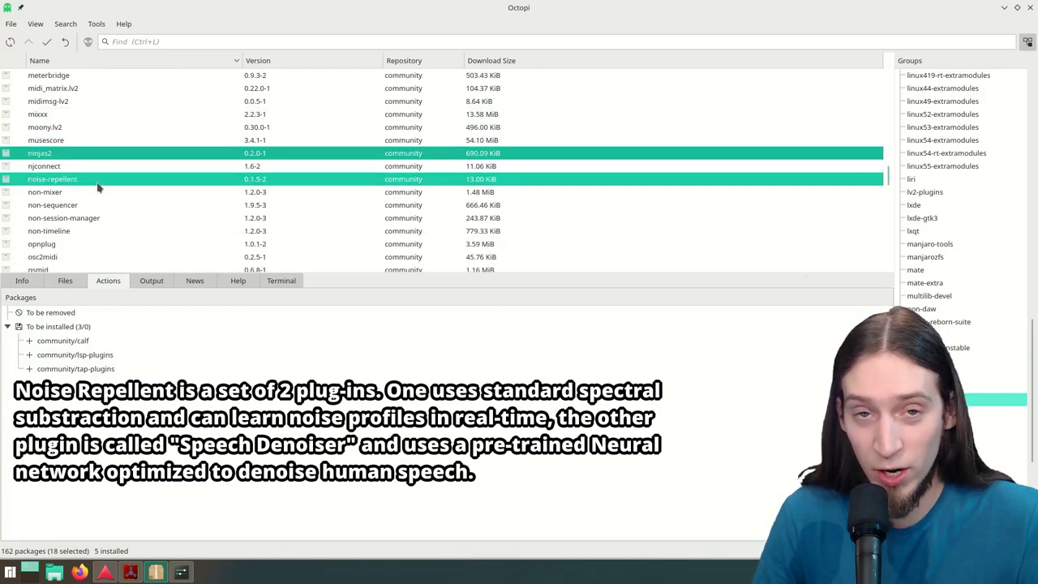
scroll(106, 227, down, 4)
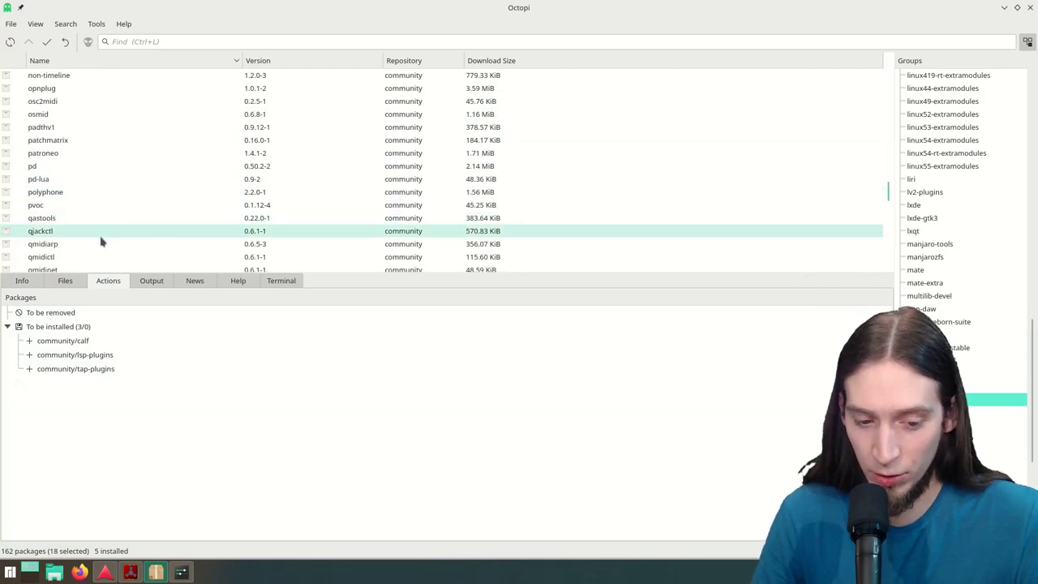
scroll(95, 245, down, 2)
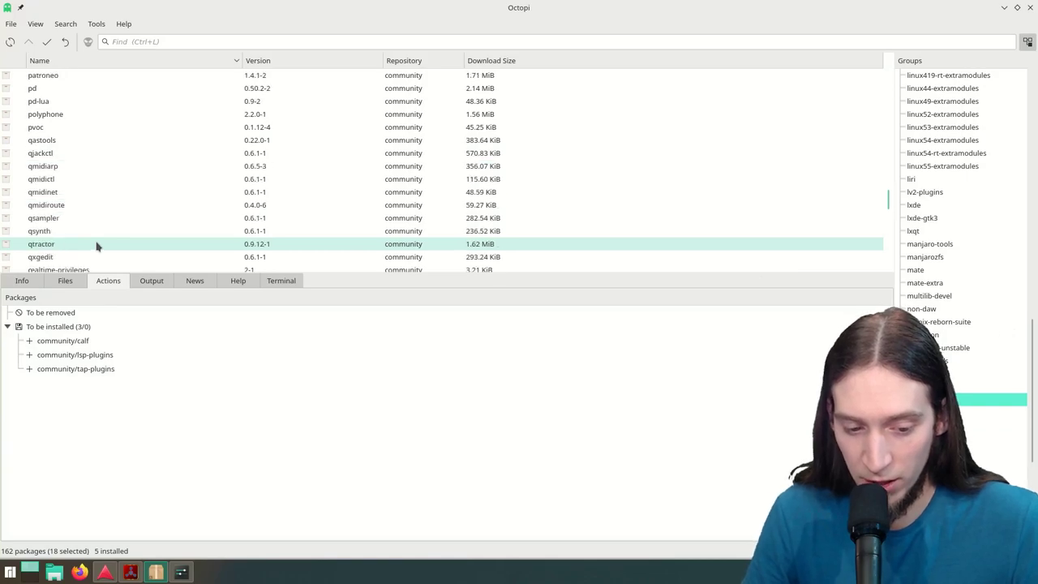
scroll(101, 243, down, 1)
scroll(96, 254, down, 1)
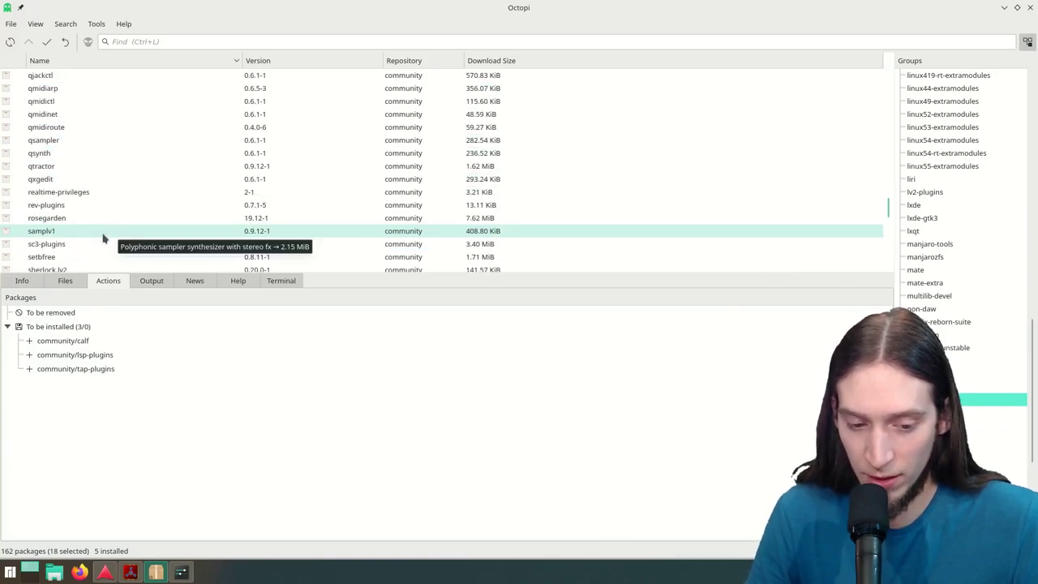
ctrl+click(109, 232)
scroll(112, 229, up, 1)
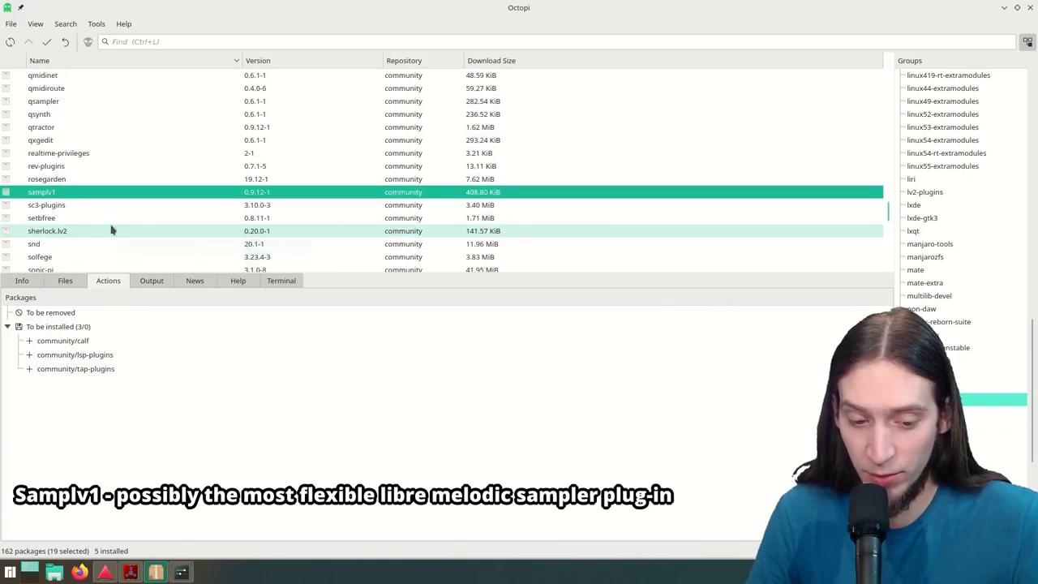
ctrl+click(110, 219)
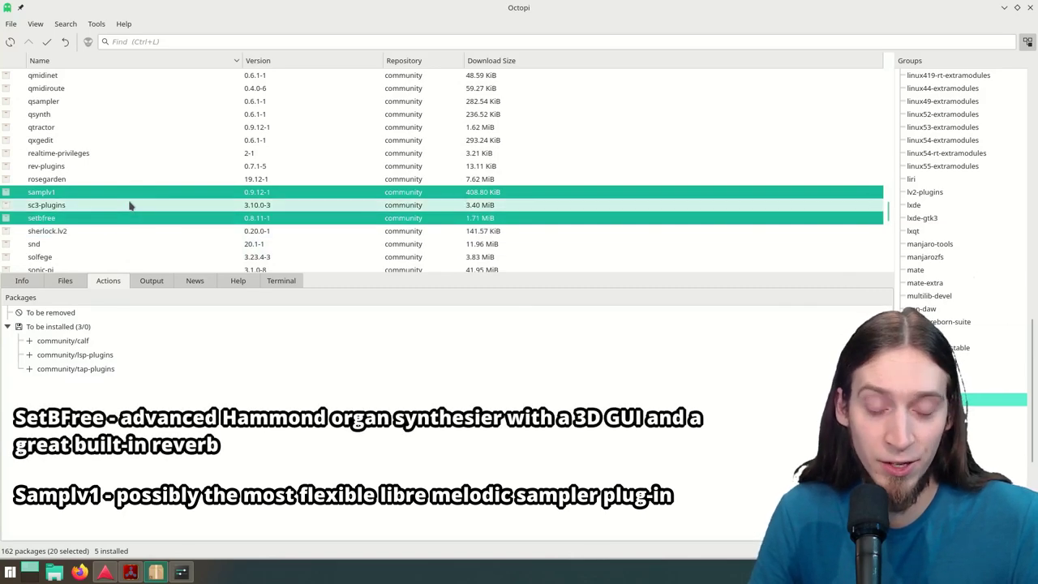
ctrl+click(90, 233)
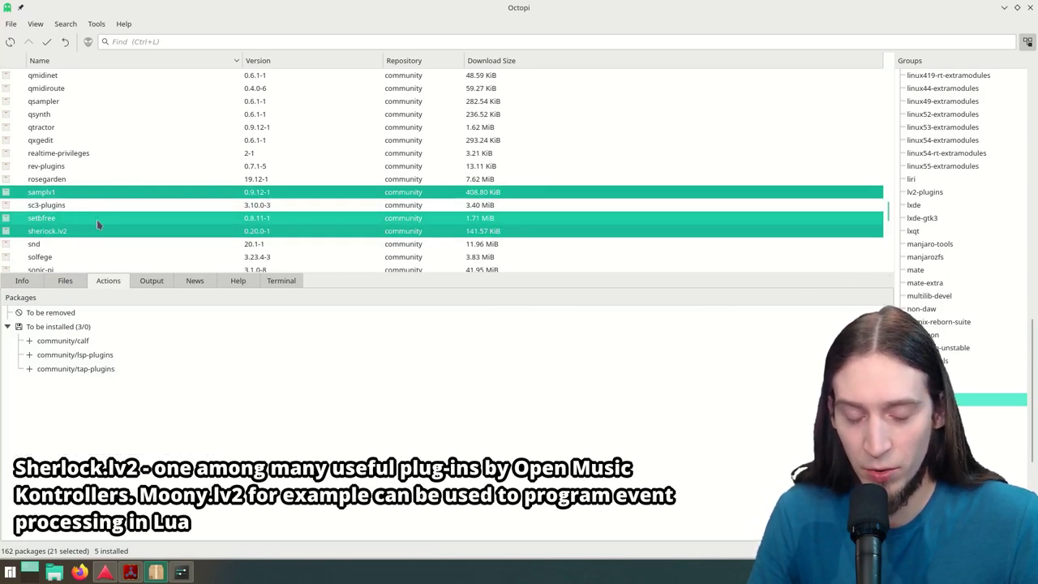
Step: Include sonic-visualiser, swh-plugins and tap-plugins in the package selection
scroll(94, 221, down, 2)
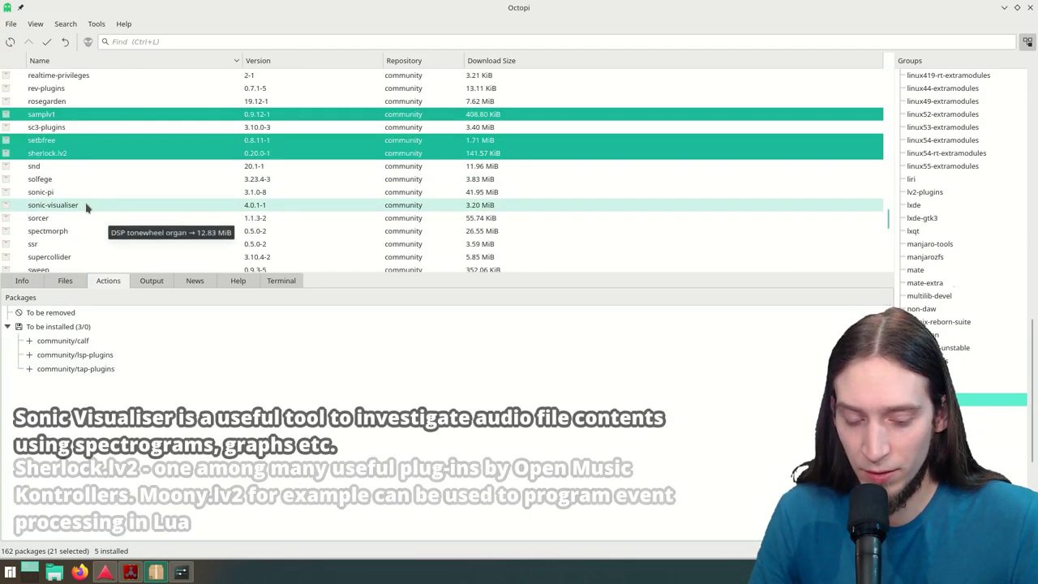
ctrl+click(83, 205)
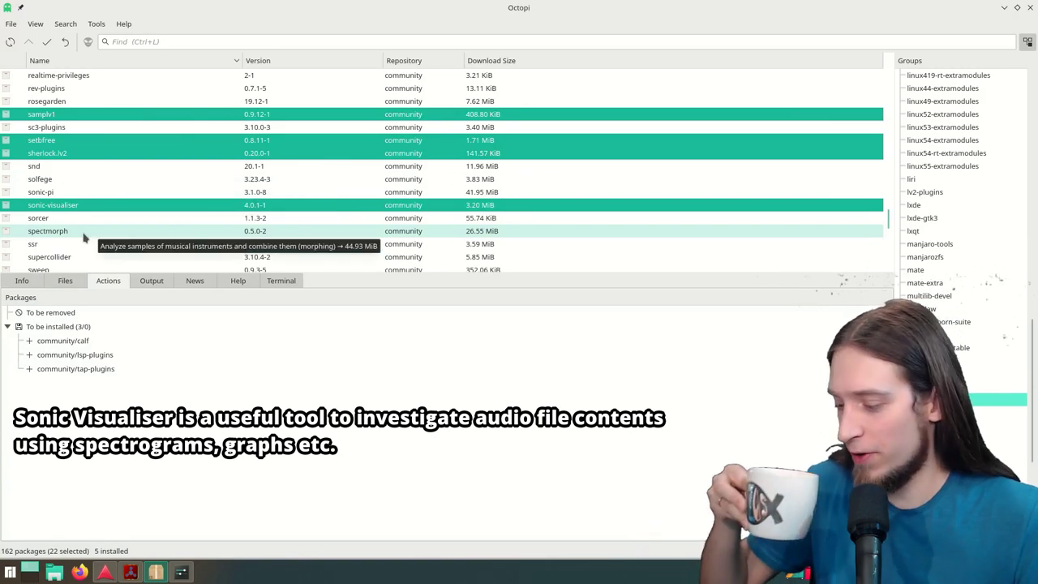
scroll(86, 238, down, 2)
ctrl+click(122, 205)
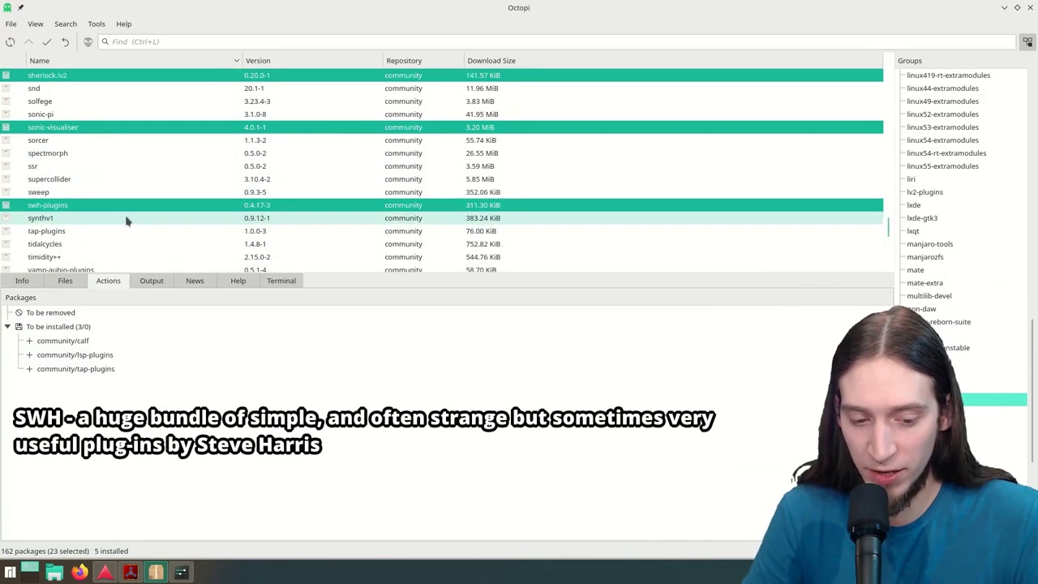
ctrl+click(118, 231)
Step: Add wolf-shaper, wolf-spectrum and x42-plugins to the selected packages
scroll(129, 206, down, 1)
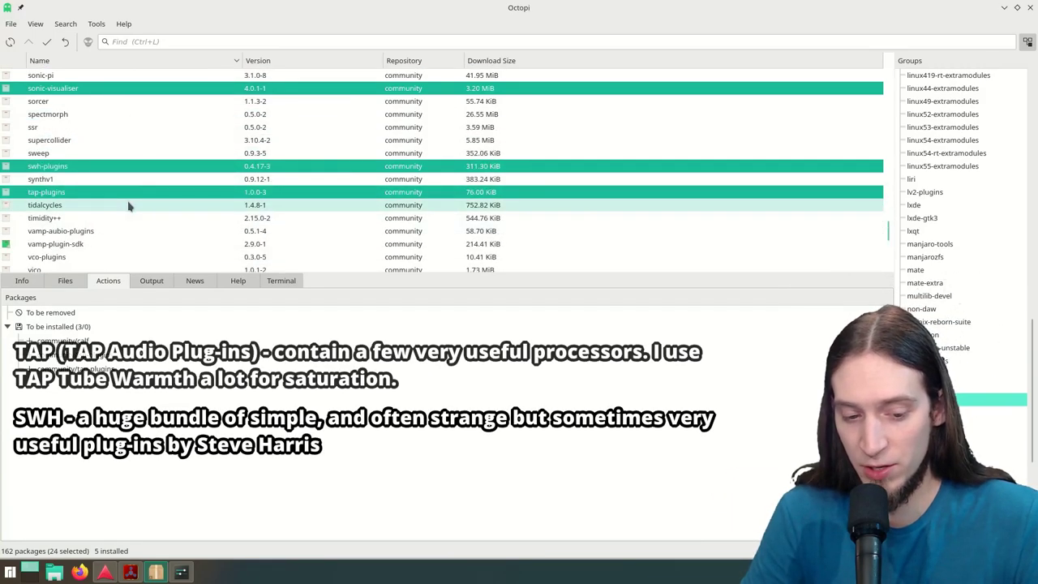
scroll(115, 222, down, 2)
ctrl+click(87, 242)
scroll(86, 238, down, 1)
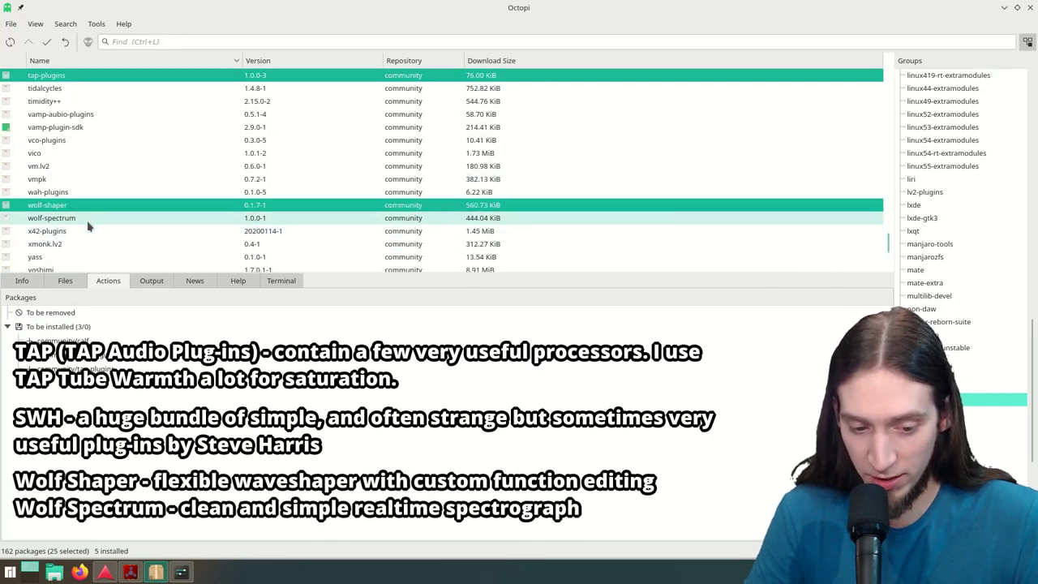
ctrl+click(88, 217)
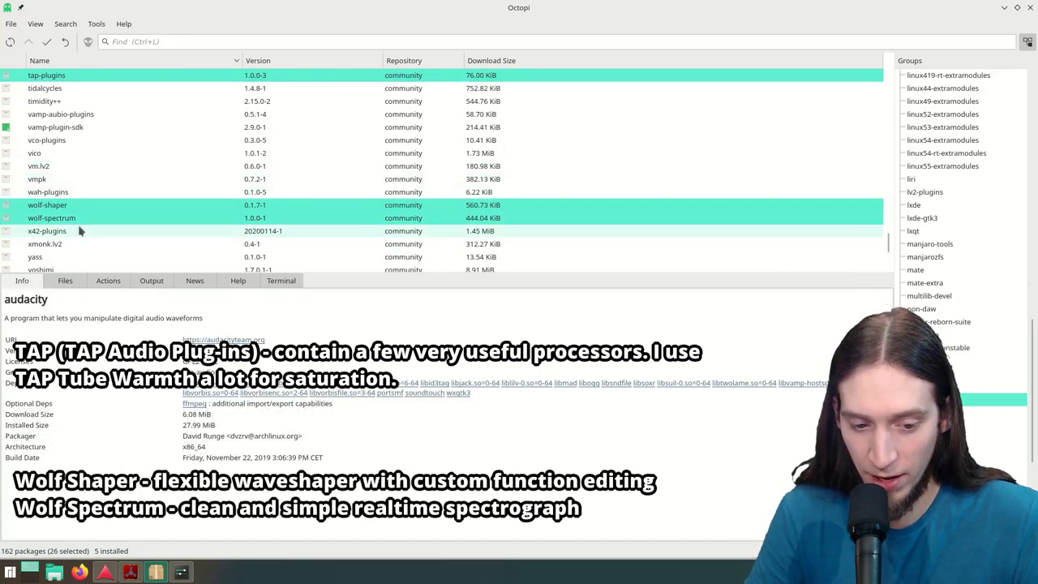
ctrl+click(73, 234)
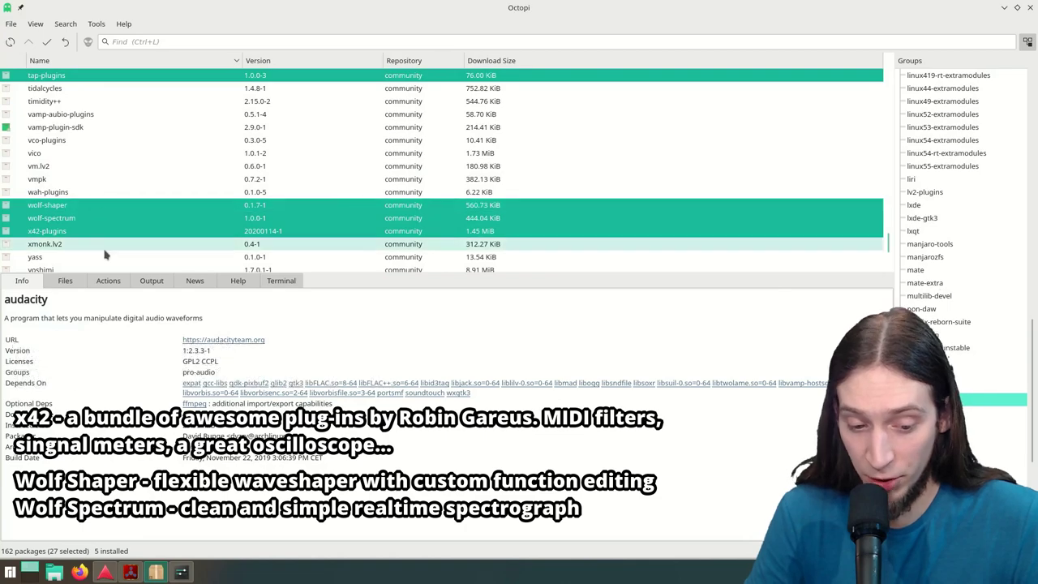
Step: Complete the package selection with zam-plugins, zita-ajbridge, zita-njbridge and zita-rev1
scroll(101, 241, down, 2)
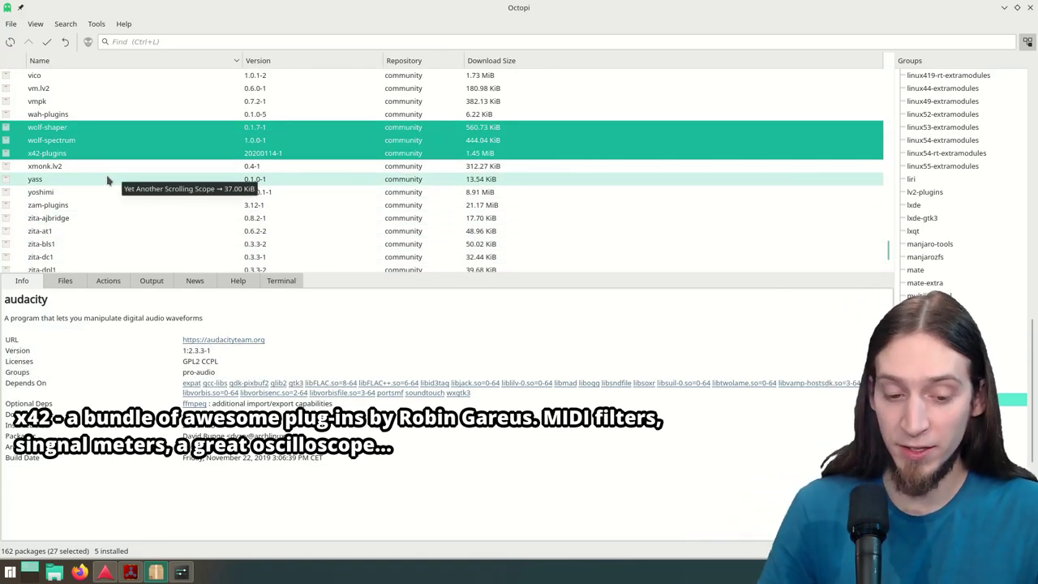
ctrl+click(76, 205)
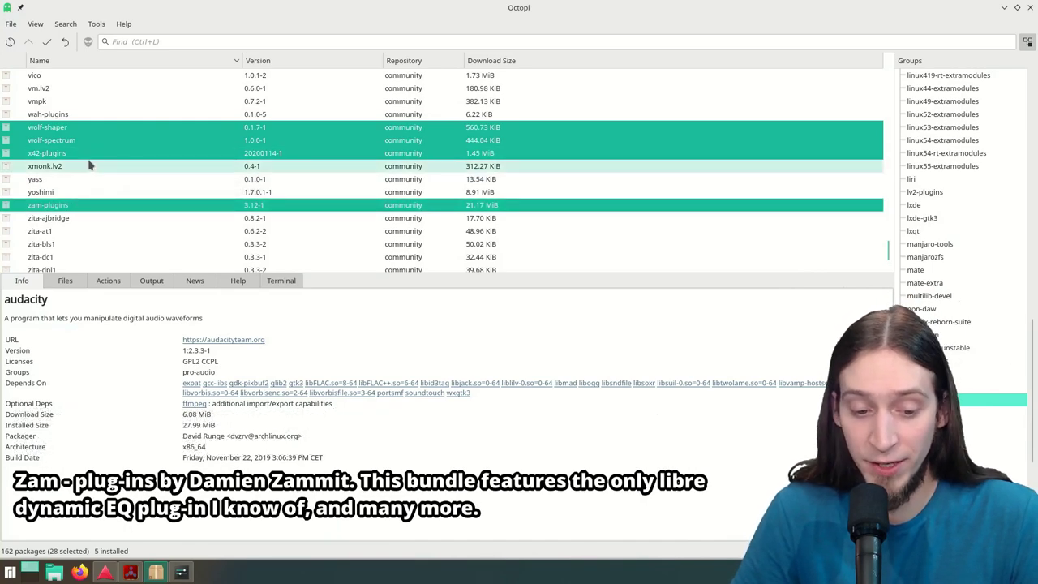
ctrl+click(77, 219)
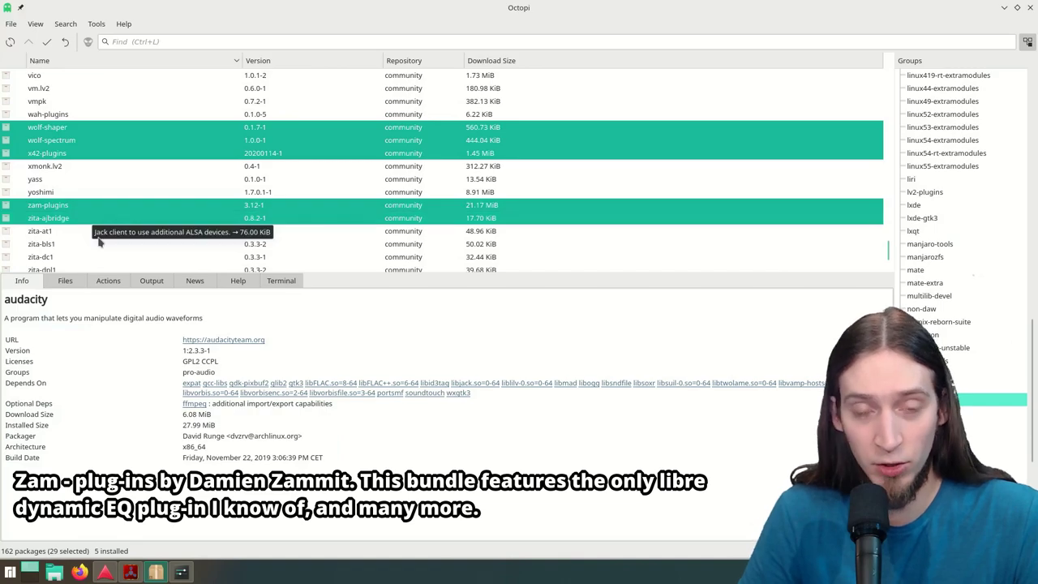
scroll(97, 238, down, 1)
scroll(97, 235, down, 1)
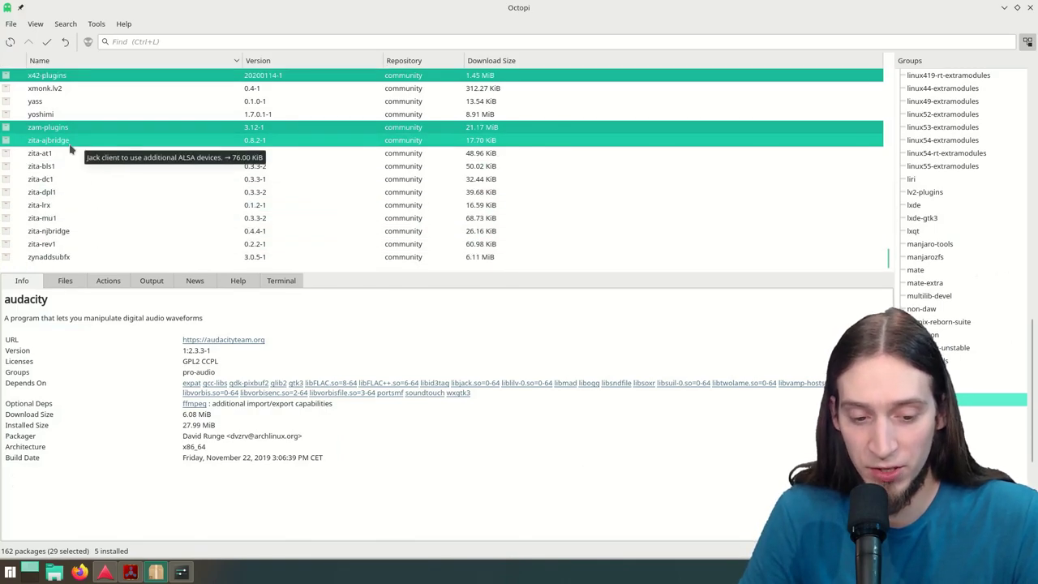
ctrl+click(80, 232)
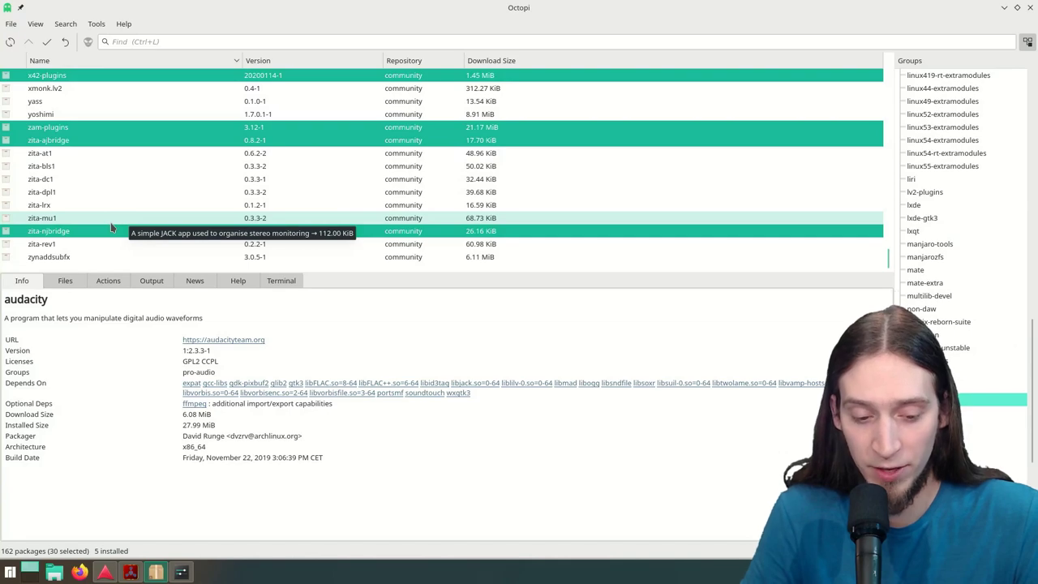
ctrl+click(62, 244)
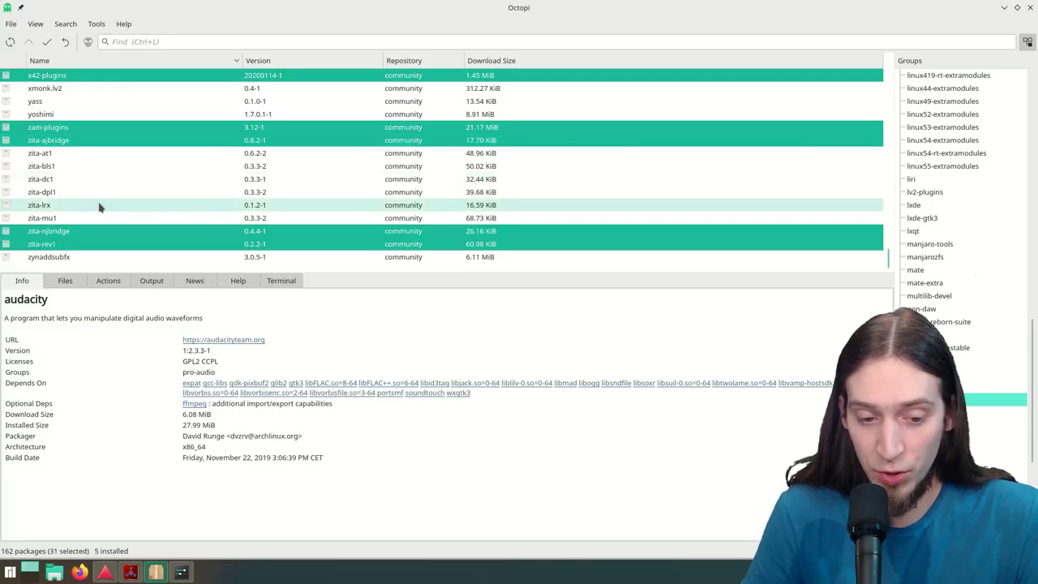
Step: Mark all selected packages for installation, accepting the dpf-plugins optional dependencies dialog without choosing jack or projectm
right_click(52, 130)
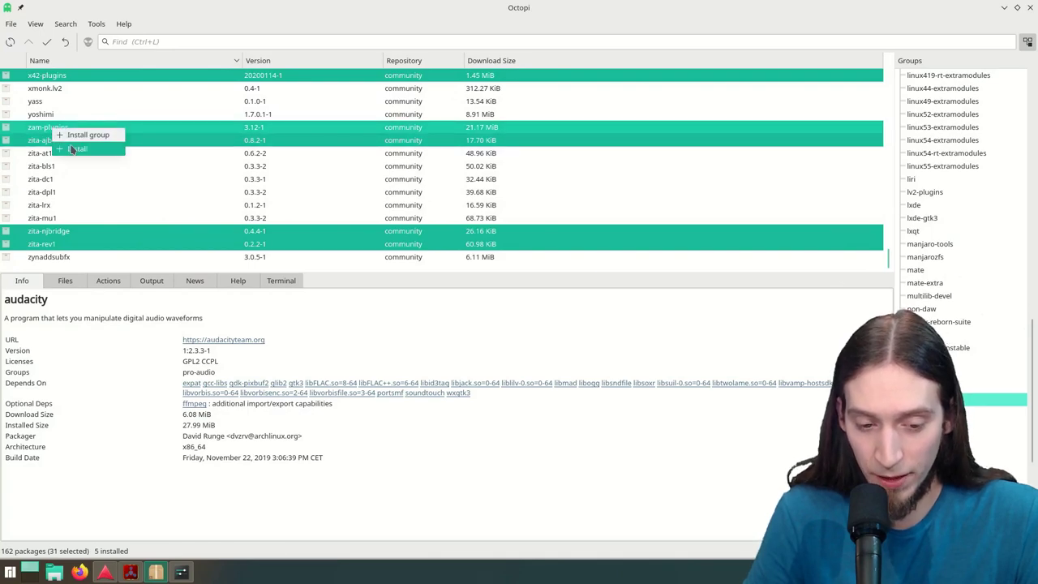
click(74, 150)
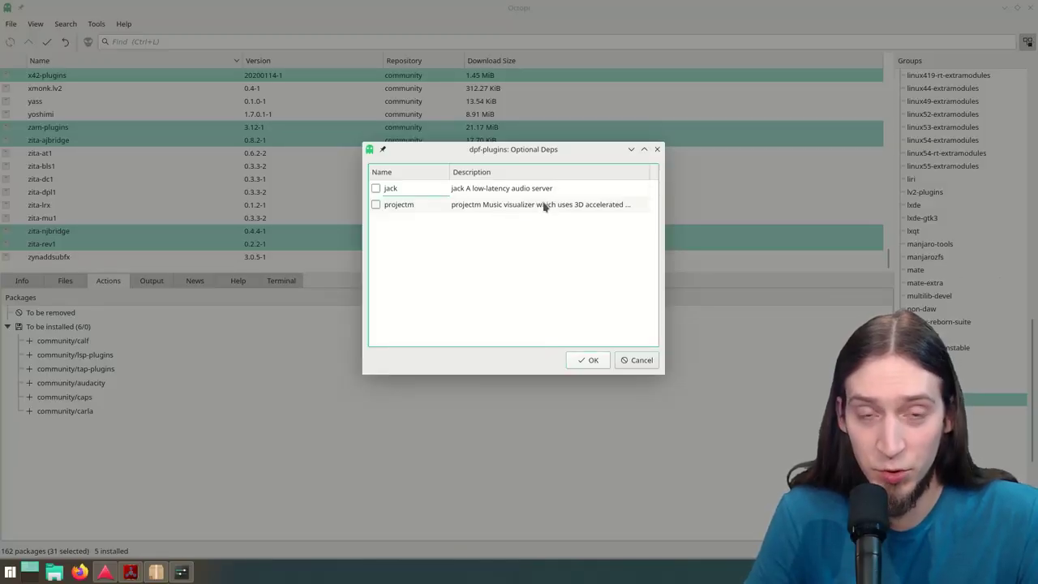
click(583, 366)
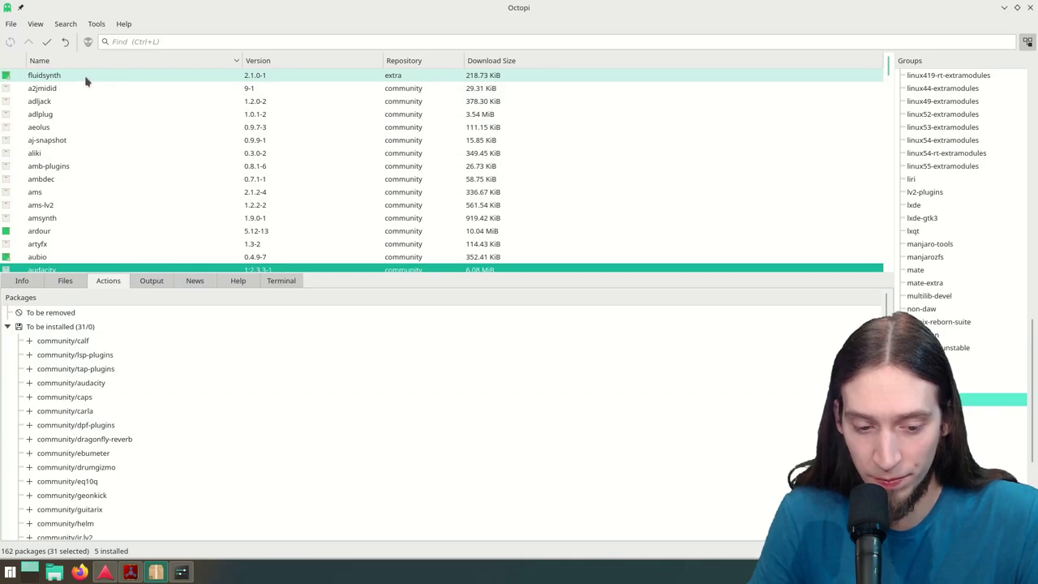
Step: Apply the queued installation, confirm the package retrieval and authorize it with the administrator password
click(48, 40)
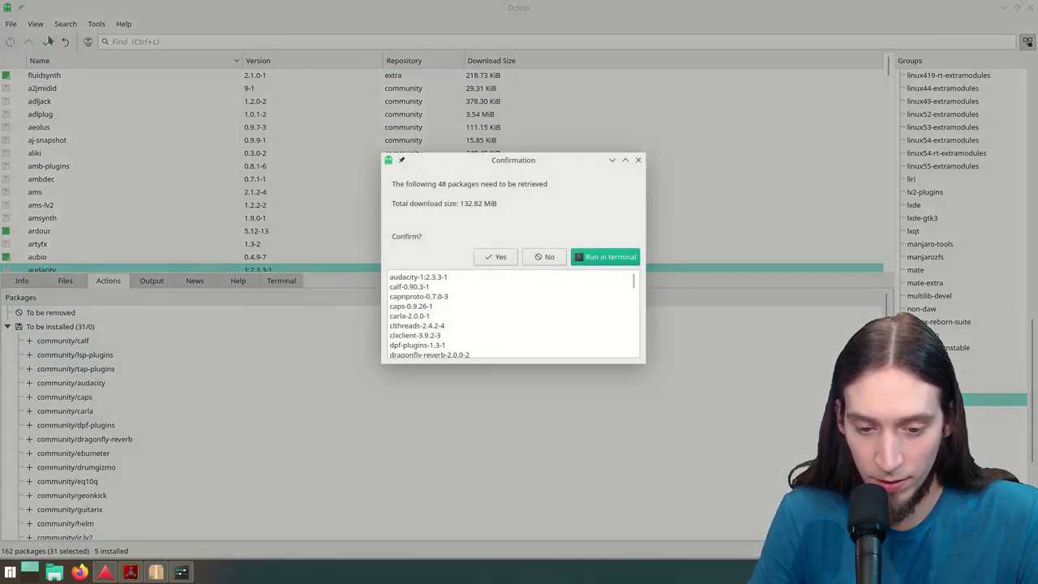
click(497, 256)
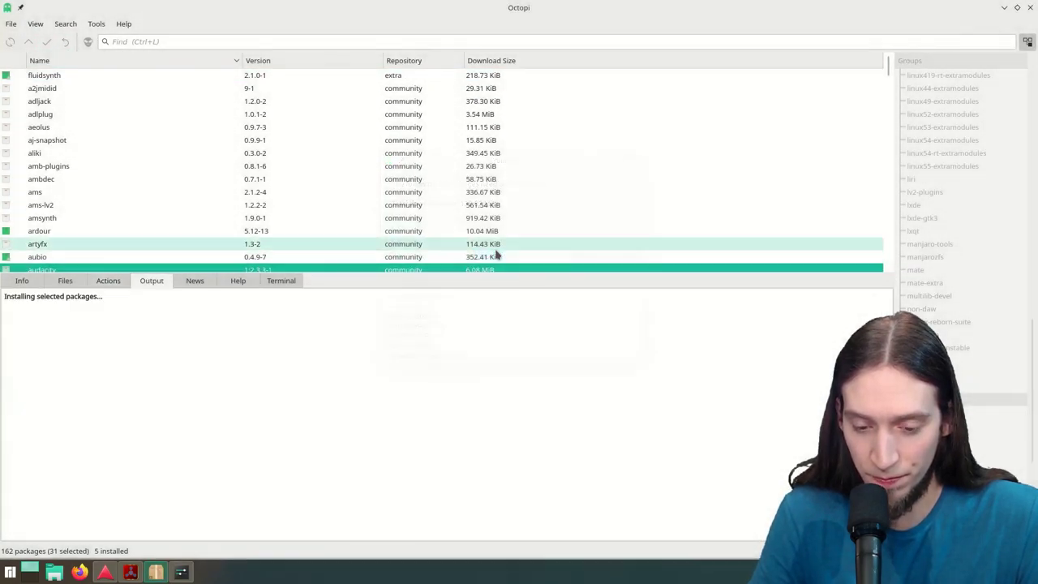
text(******)
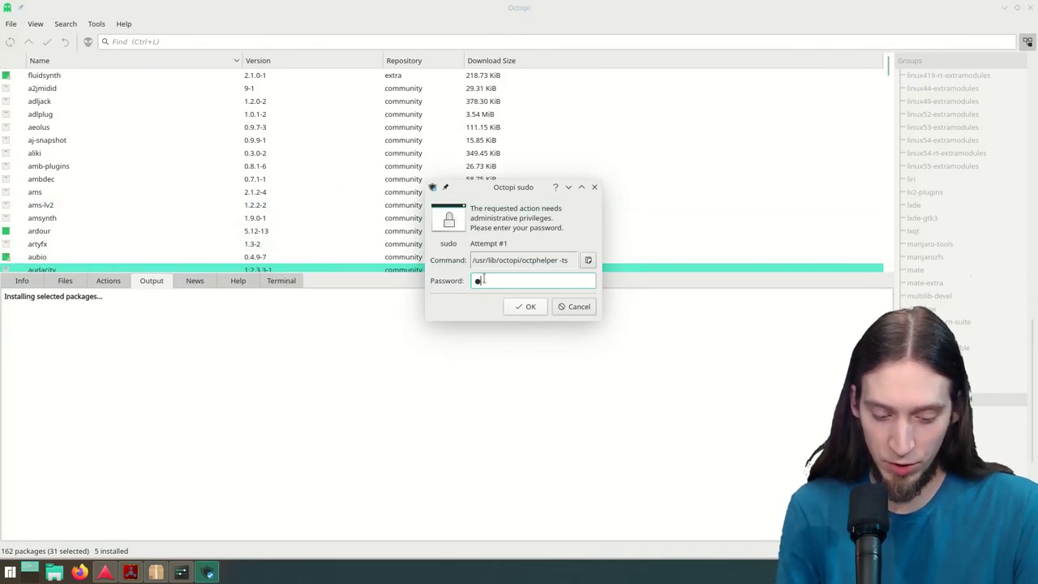
key(Return)
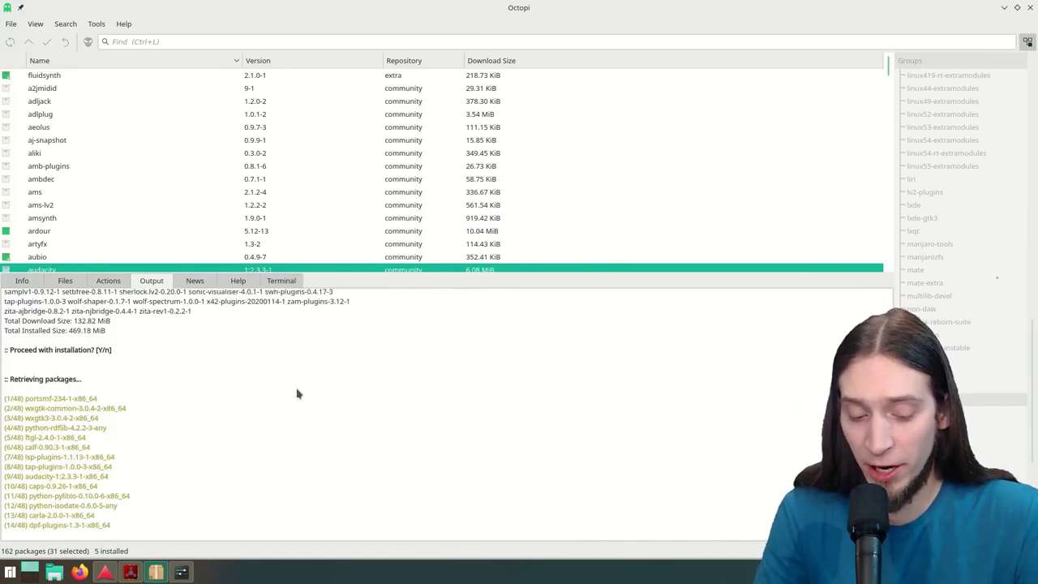
Step: Switch to Ardour, save the Ardour Test session and quit the program
click(105, 572)
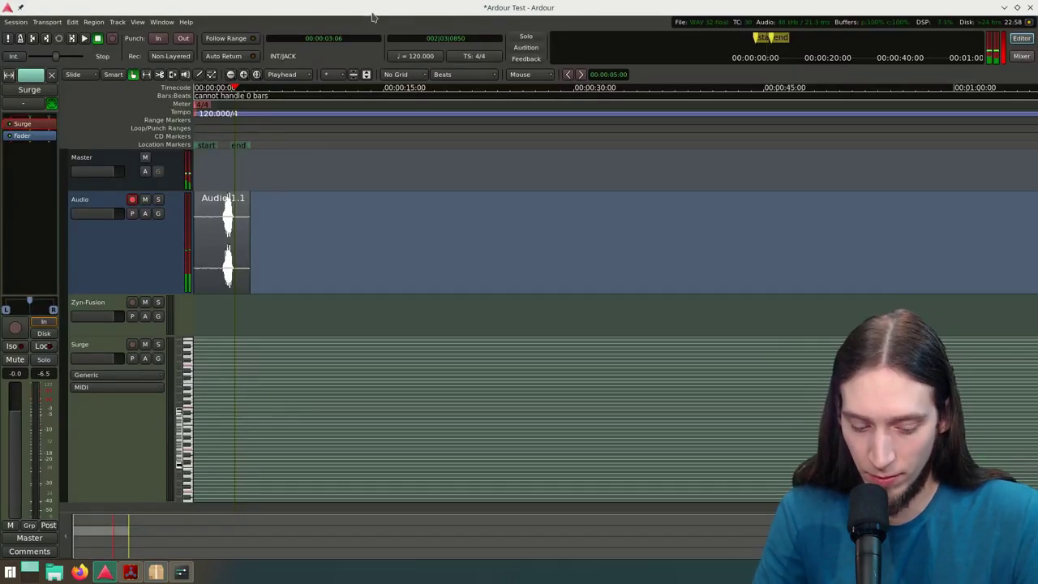
key(ctrl+s)
click(16, 22)
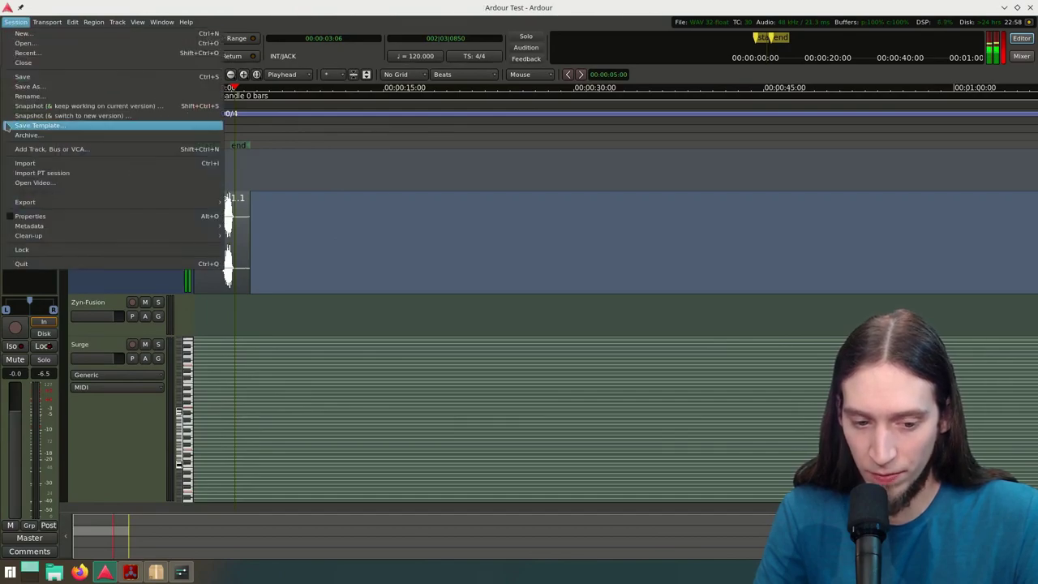
click(15, 268)
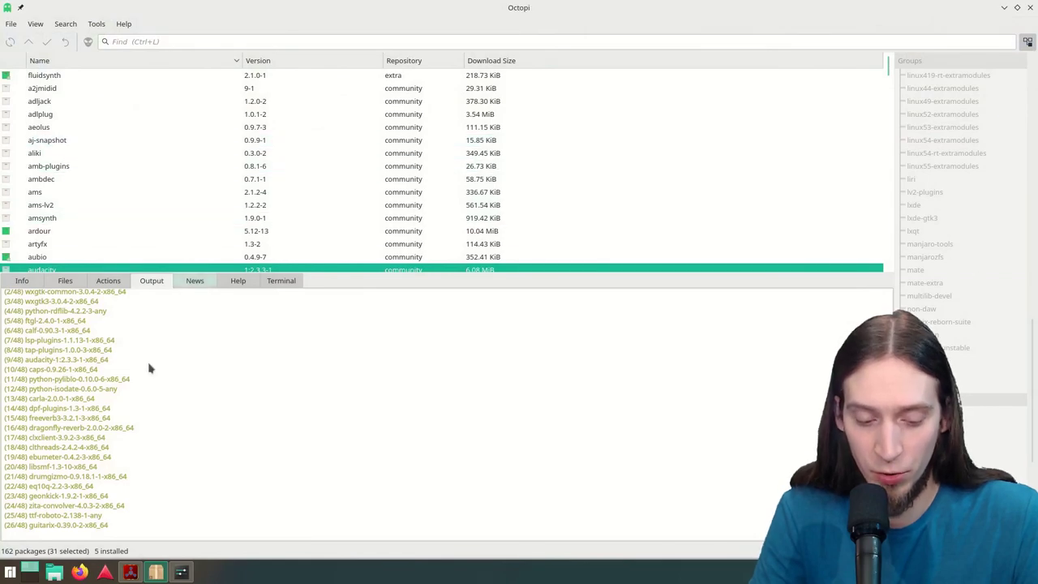
Step: Launch Ardour again and open the recent session Ardour Test
click(105, 573)
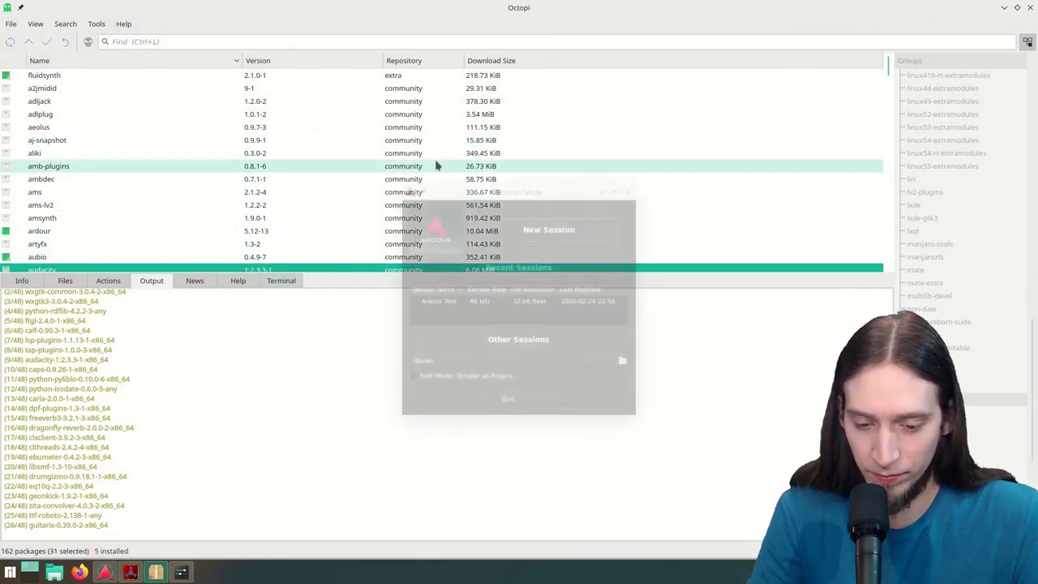
click(488, 301)
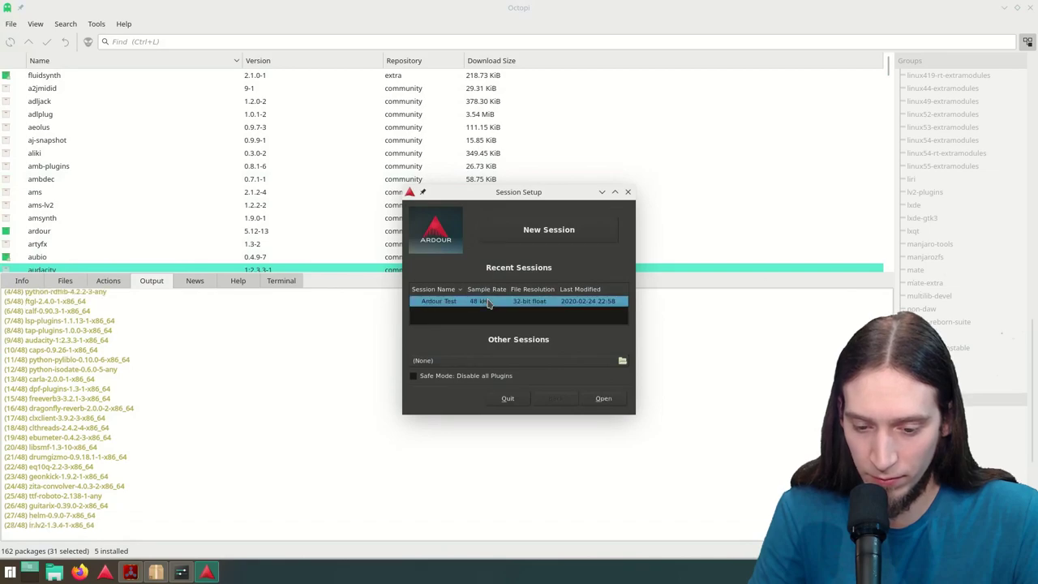
click(605, 402)
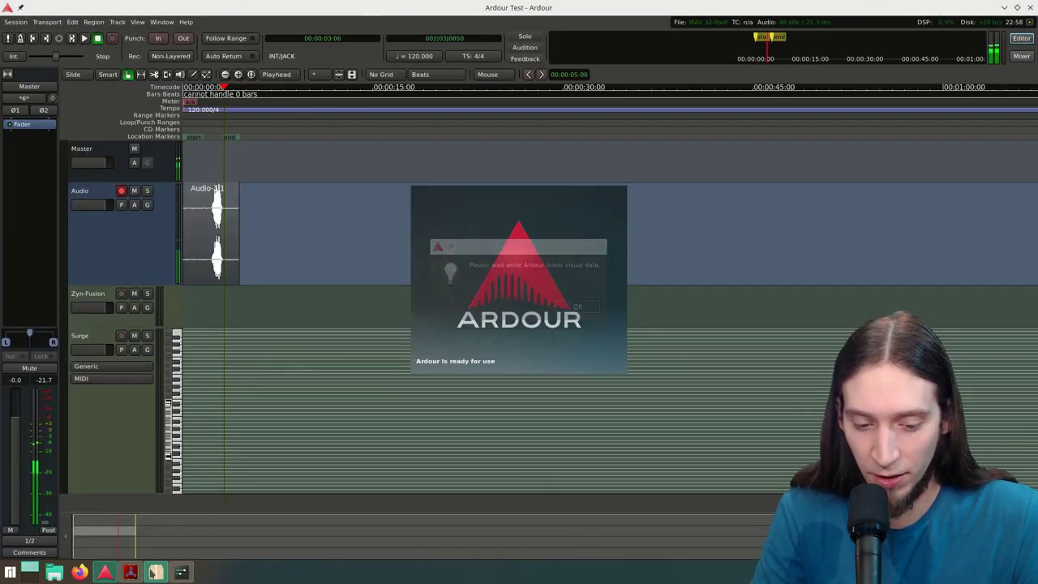
Step: Check the package installation output in Octopi, return to Ardour and open the Plugins page of its preferences
click(156, 571)
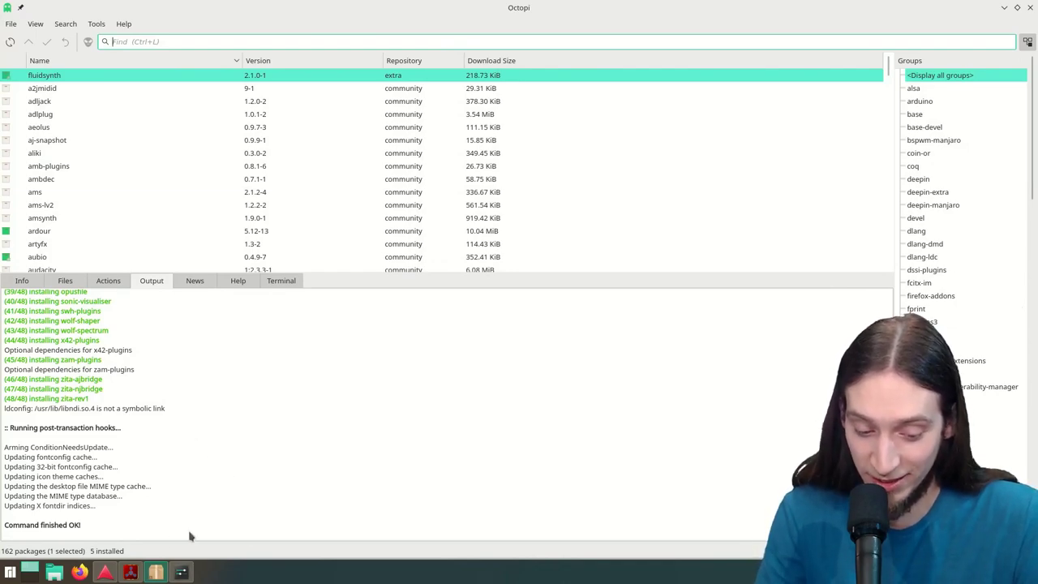
click(104, 572)
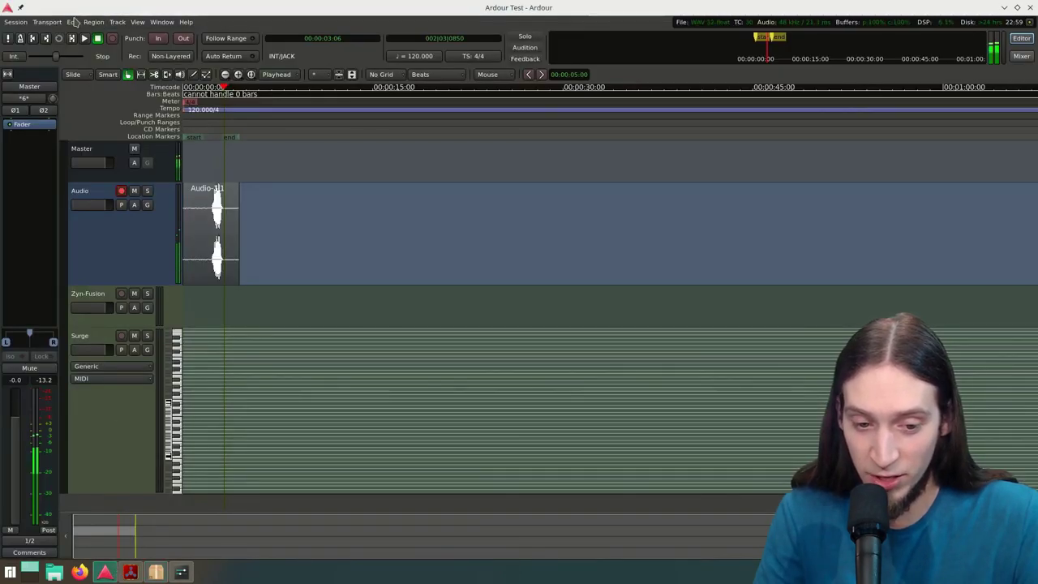
click(73, 22)
click(97, 282)
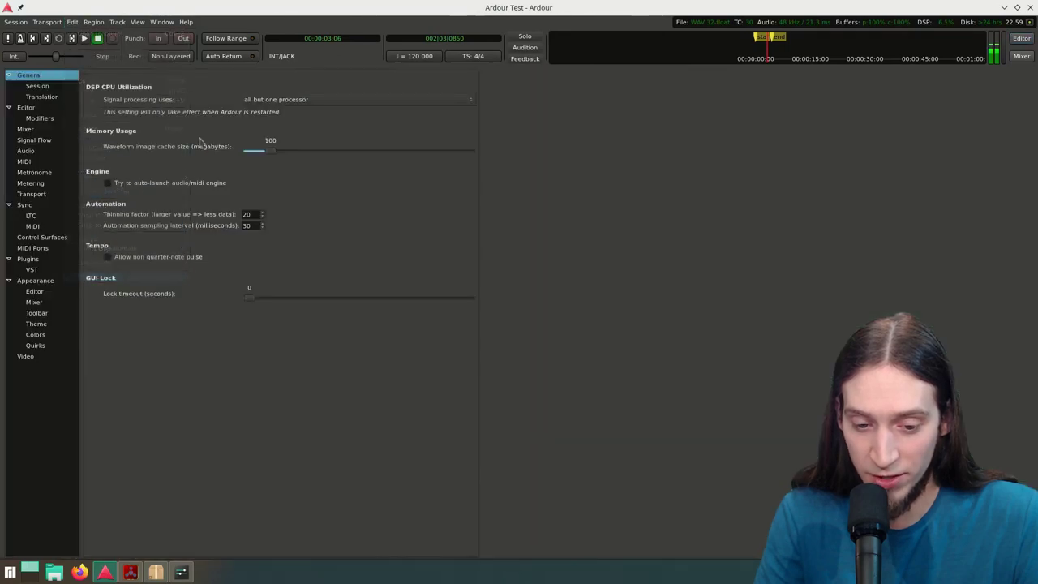
click(30, 259)
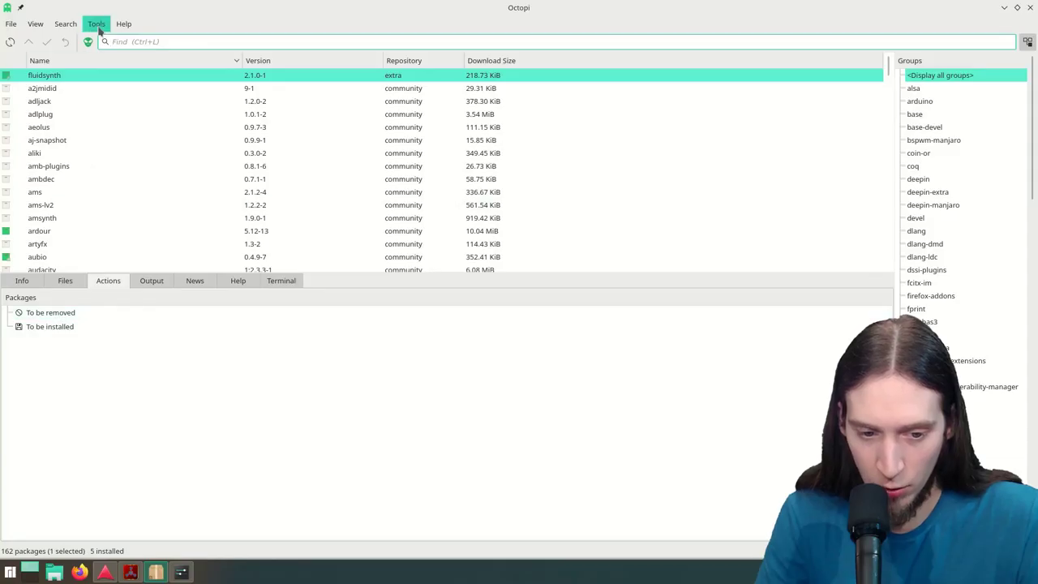
Step: Switch to Octopi, search the AUR for lv2 and start installing the bitrot-git package
click(88, 42)
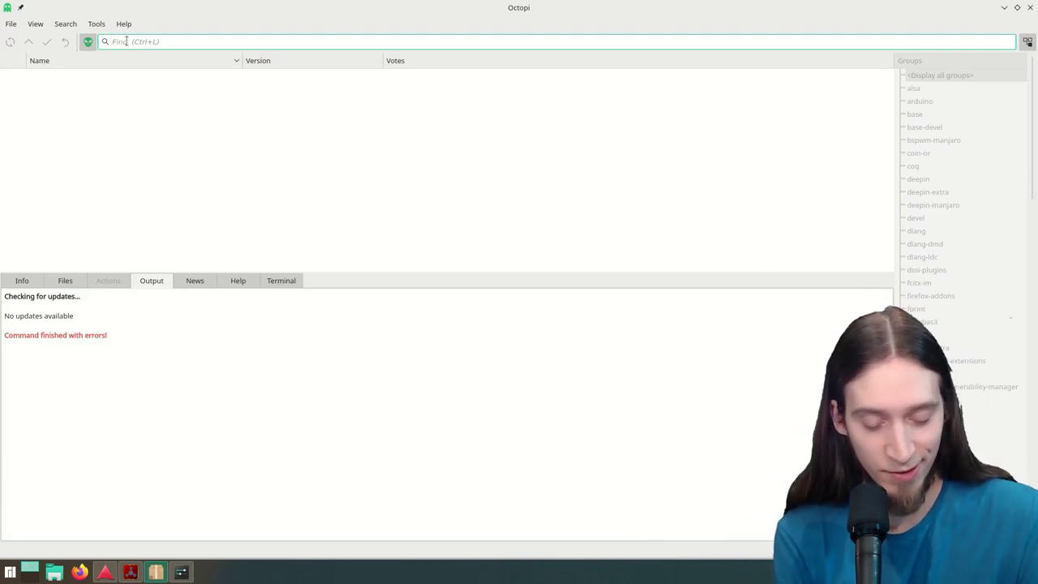
text(m)
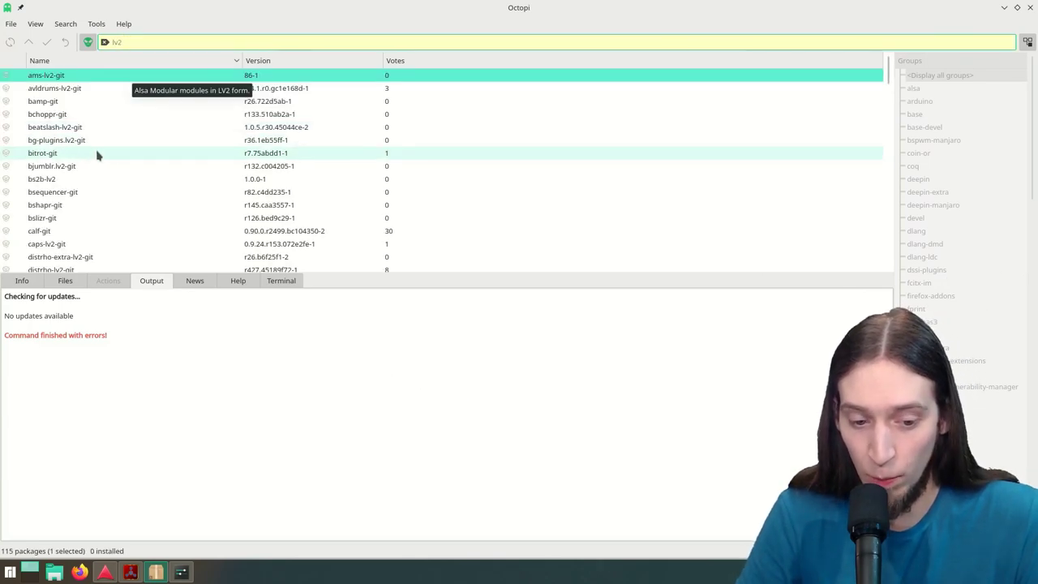
click(92, 155)
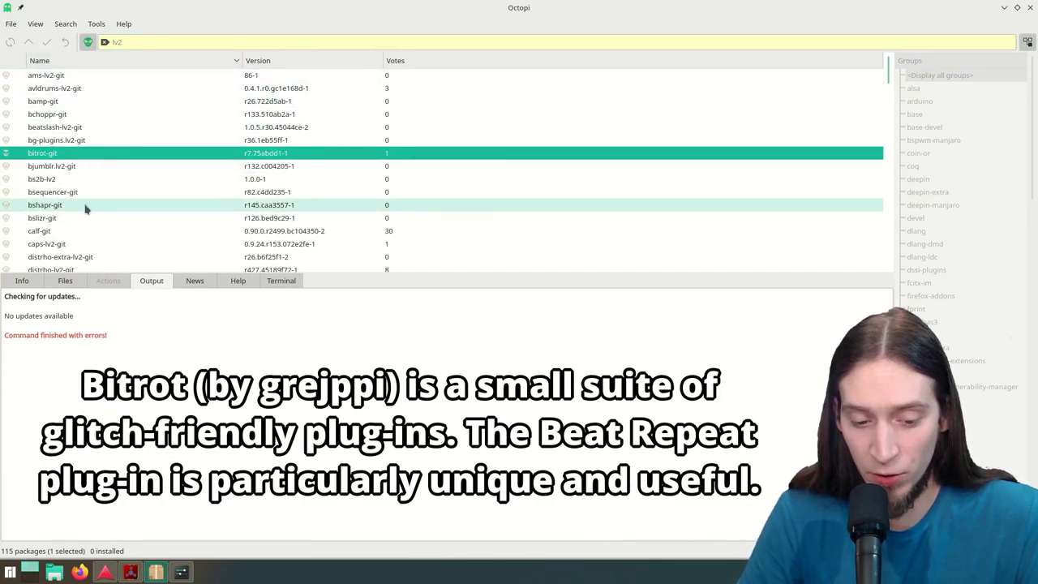
scroll(95, 217, down, 1)
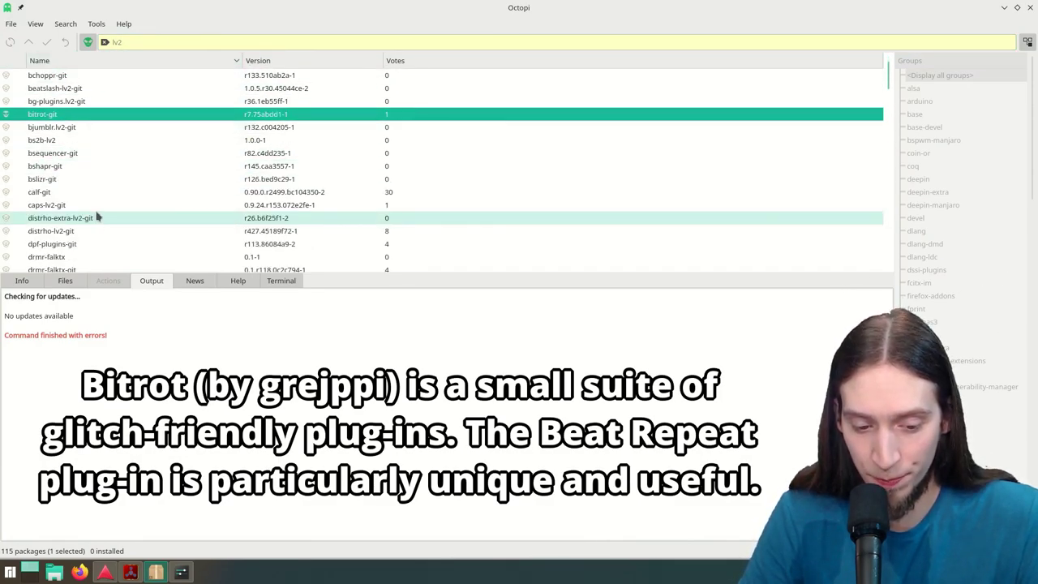
scroll(94, 217, down, 1)
right_click(94, 78)
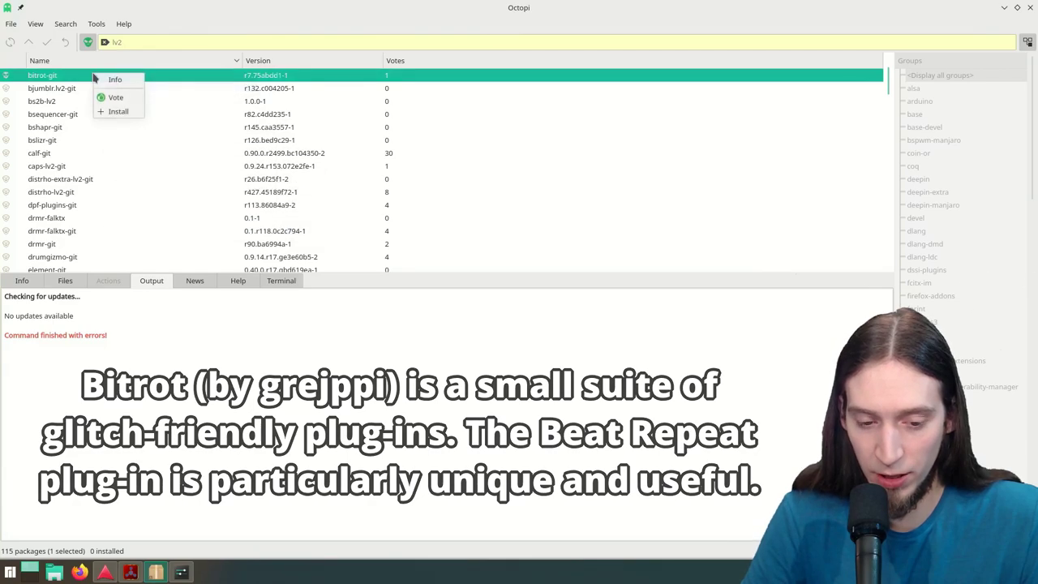
click(114, 111)
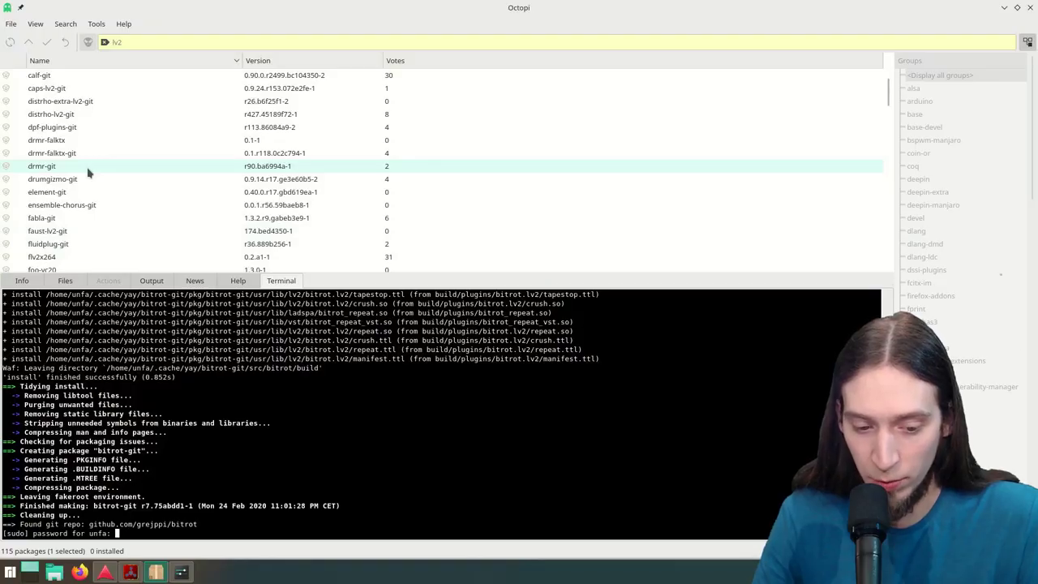
Step: Find invada-studio-plugins-lv2 among the lv2 packages and start its installation
scroll(111, 210, down, 2)
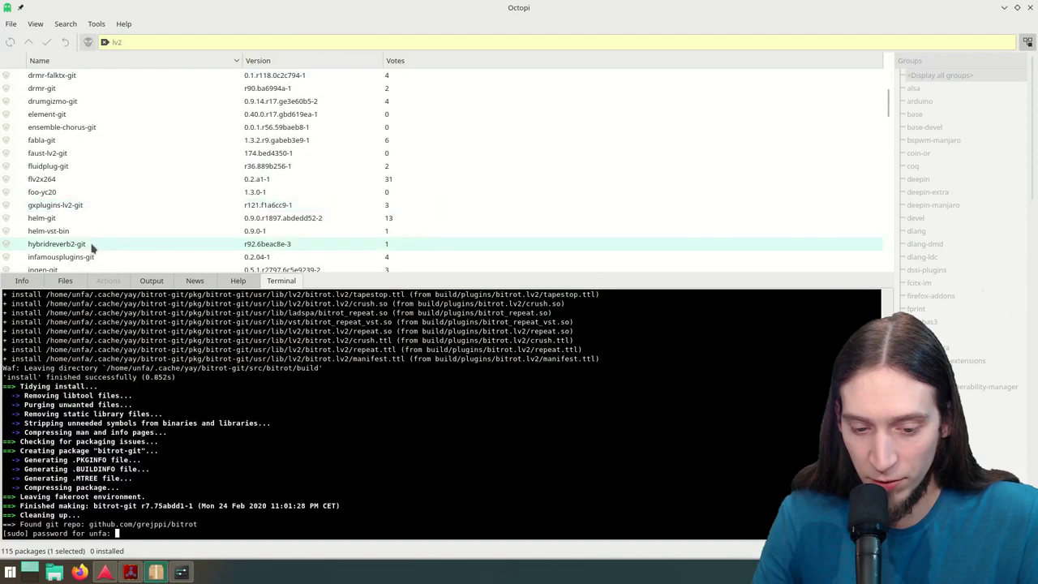
scroll(97, 241, down, 1)
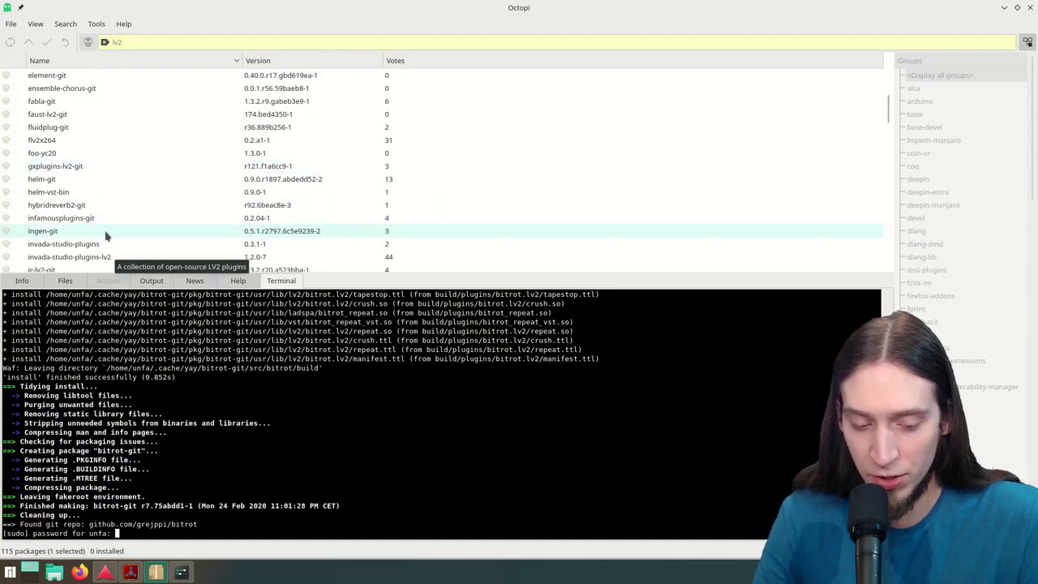
click(105, 257)
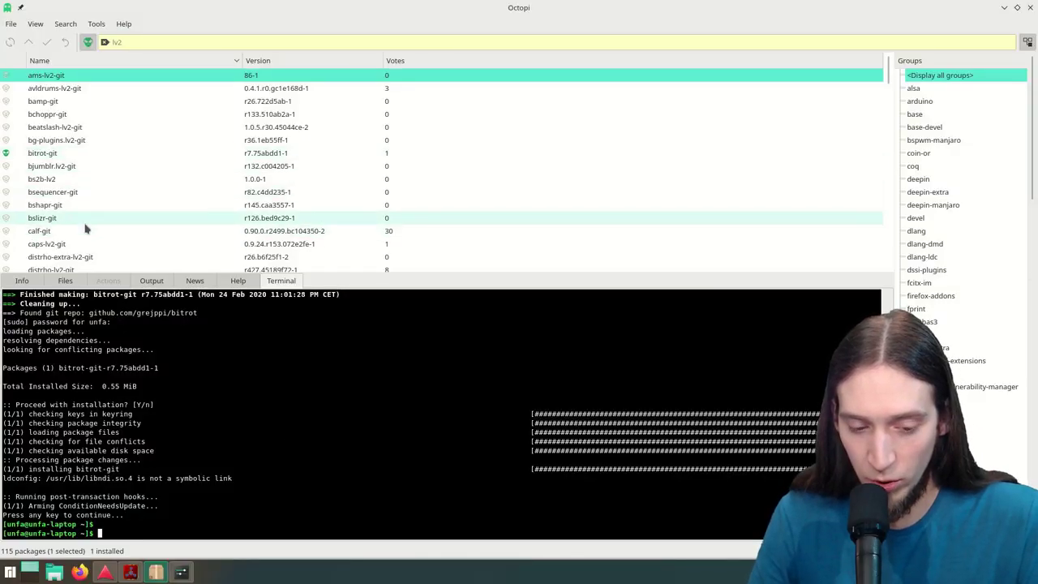
scroll(86, 224, down, 6)
scroll(88, 230, down, 1)
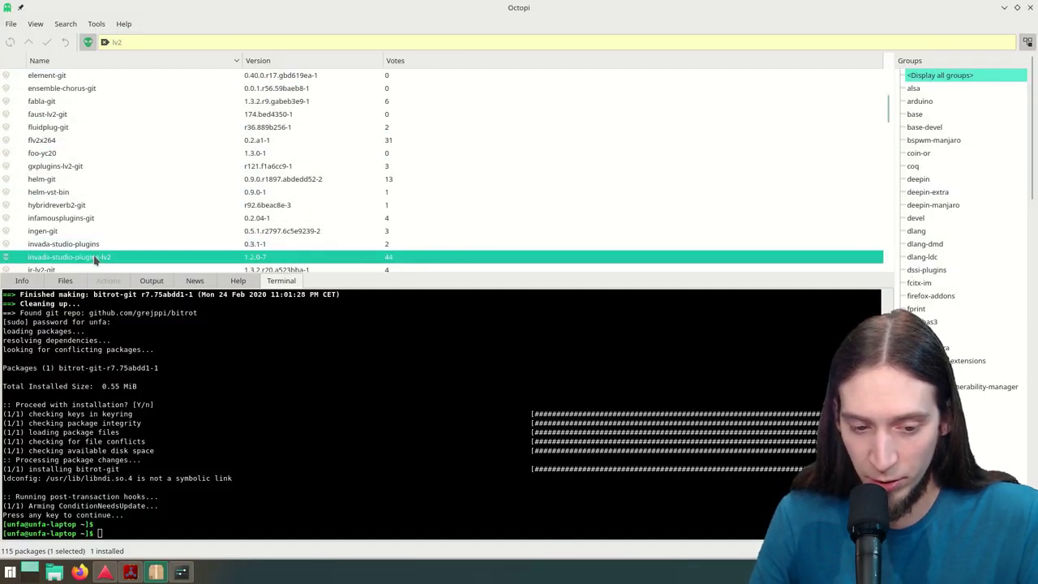
right_click(96, 258)
click(118, 295)
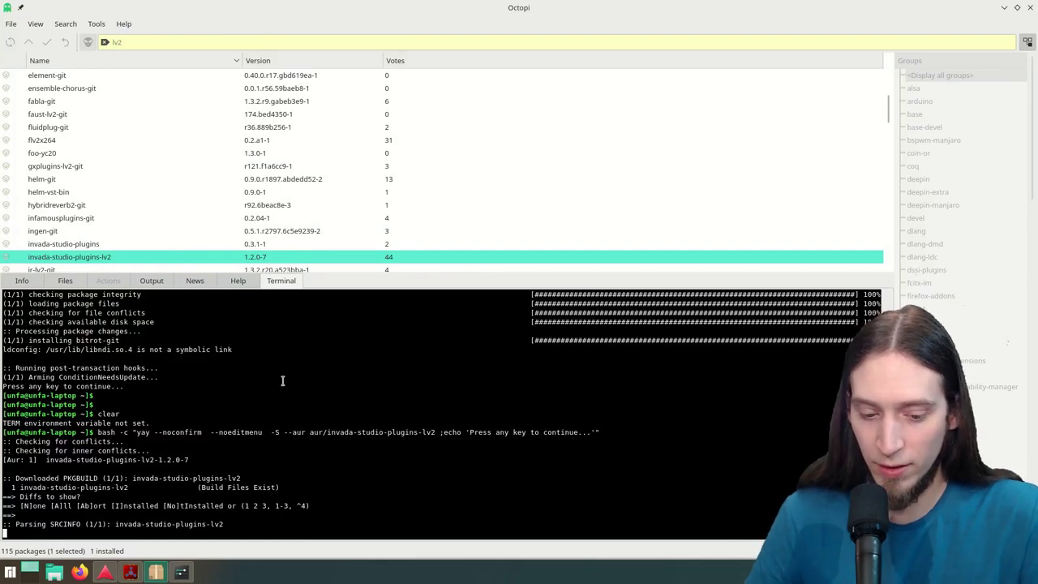
Step: Switch to Ardour, return to the editor and try to insert the EQ10Q Stereo plugin on the Audio track
click(107, 573)
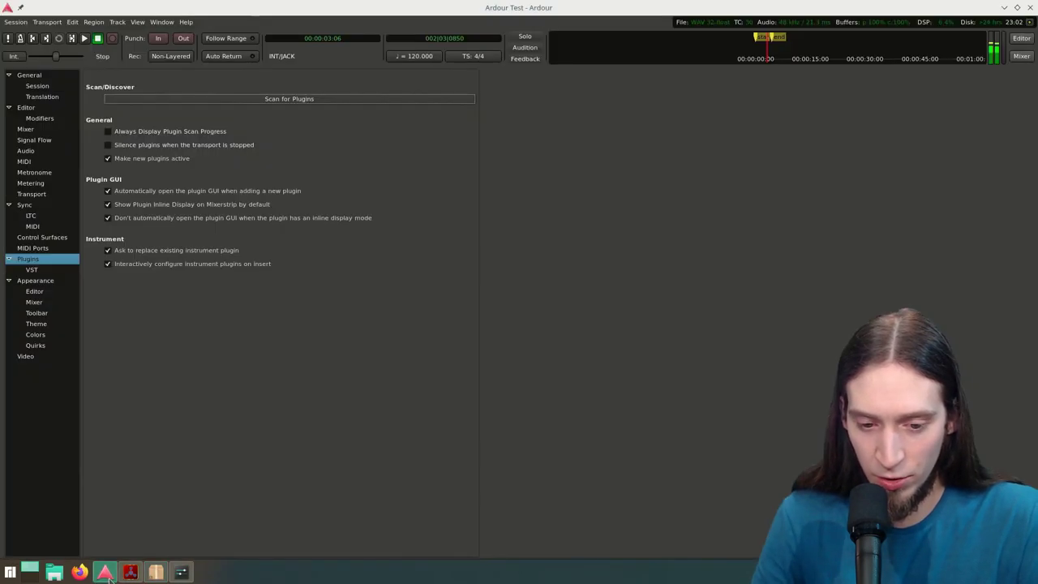
click(1018, 40)
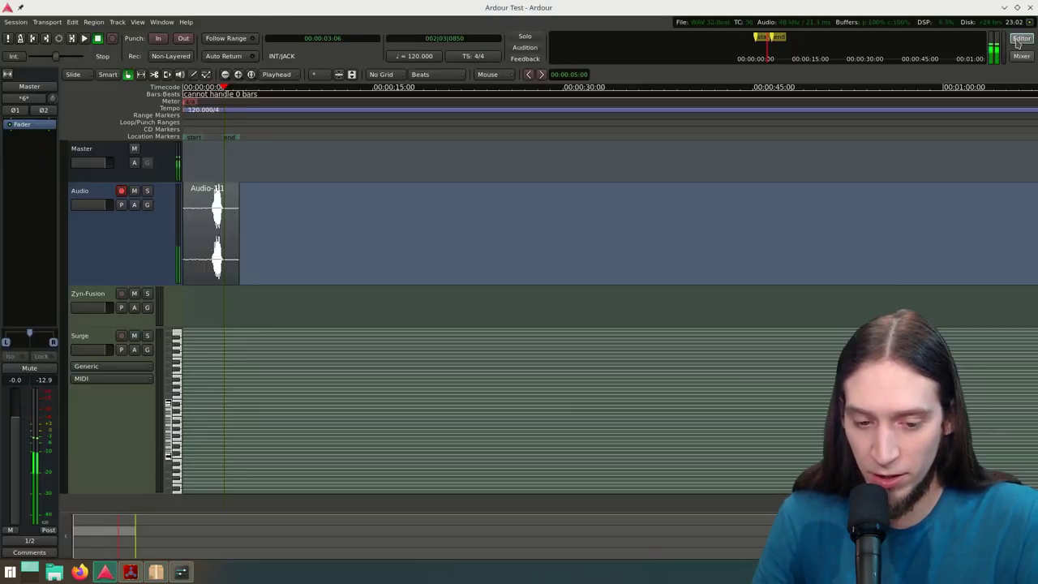
click(107, 436)
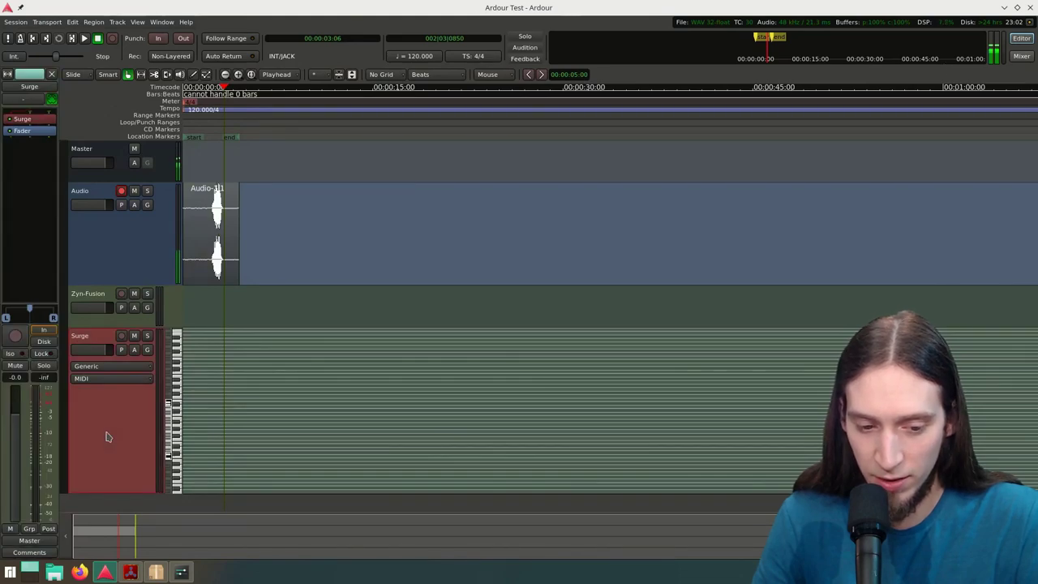
double_click(29, 211)
drag(133, 10, 341, 1)
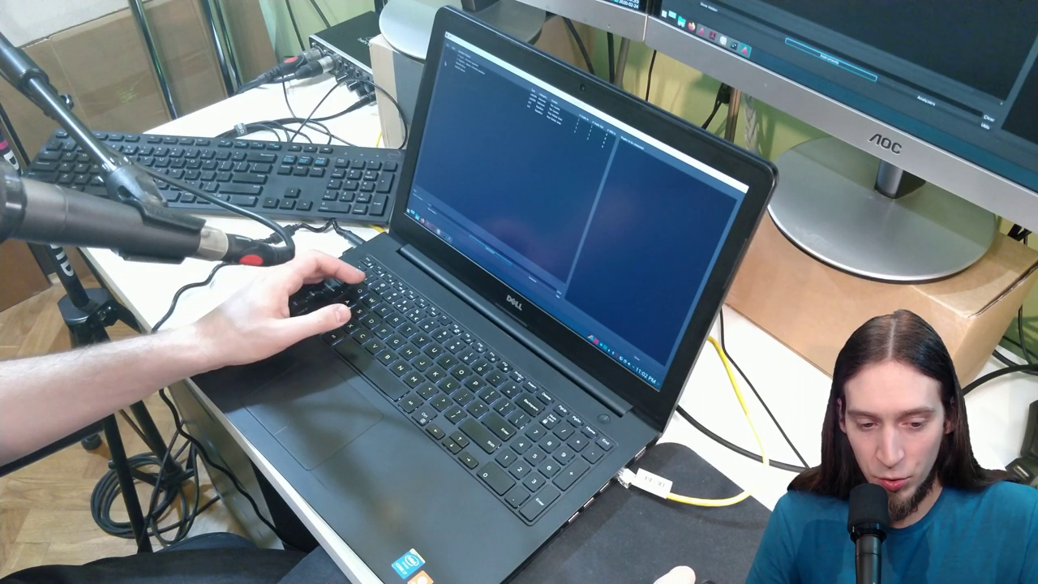
key(Tab)
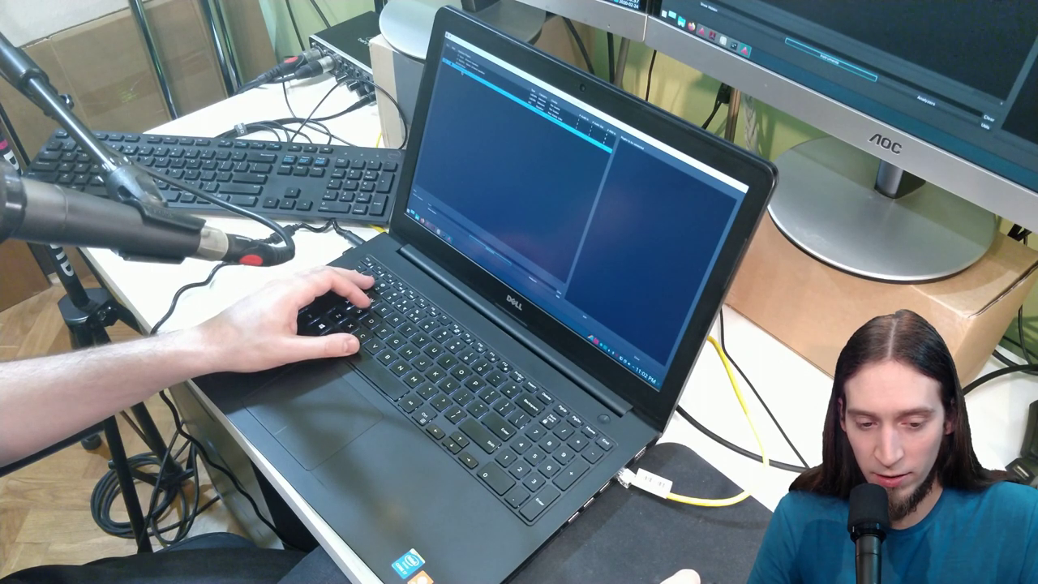
key(Tab)
key(Tab)
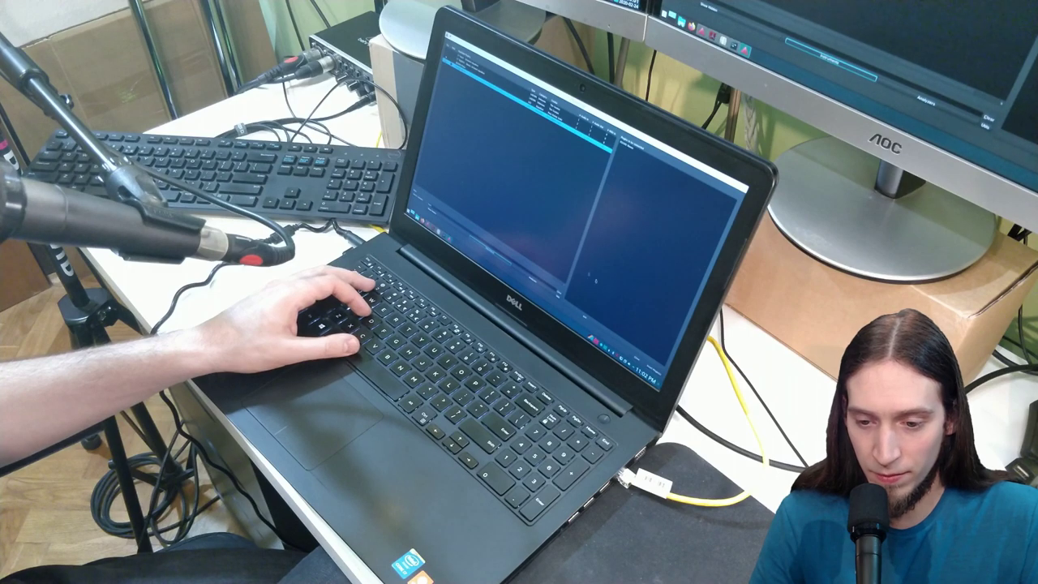
key(Return)
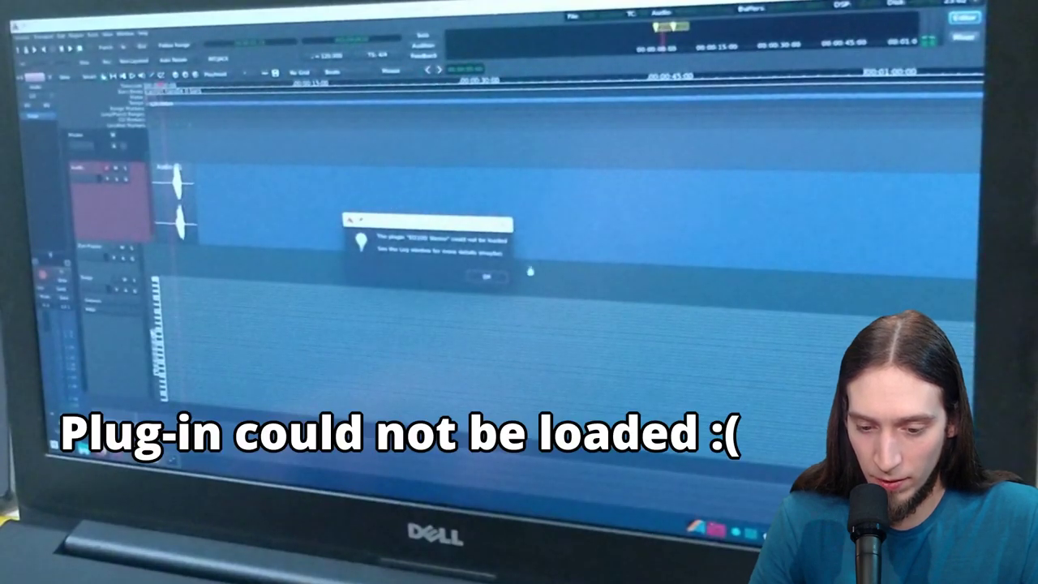
Step: Dismiss the plugin error, leave the plugin manager, and review and close the log window
click(491, 278)
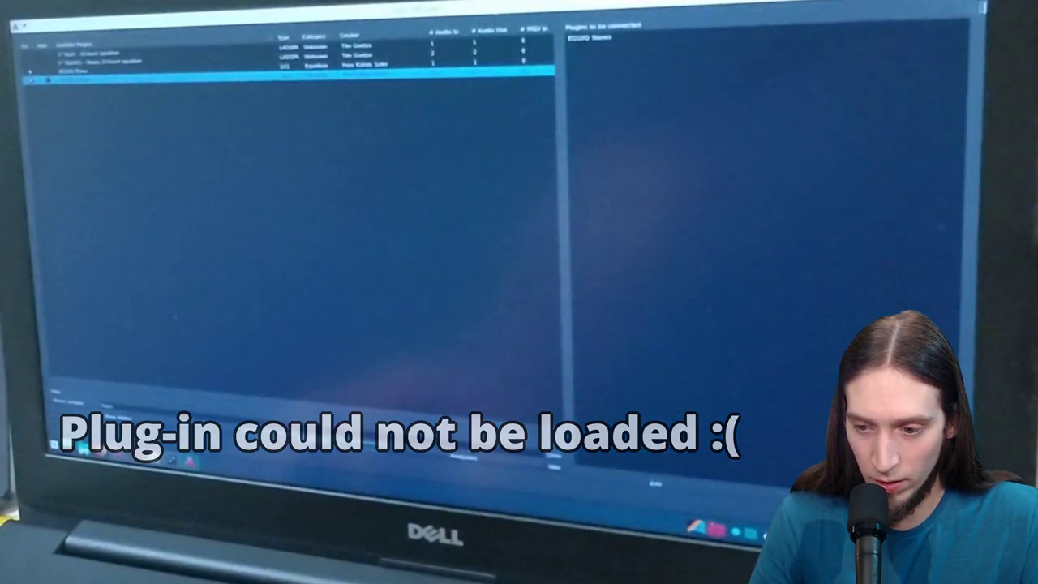
key(Escape)
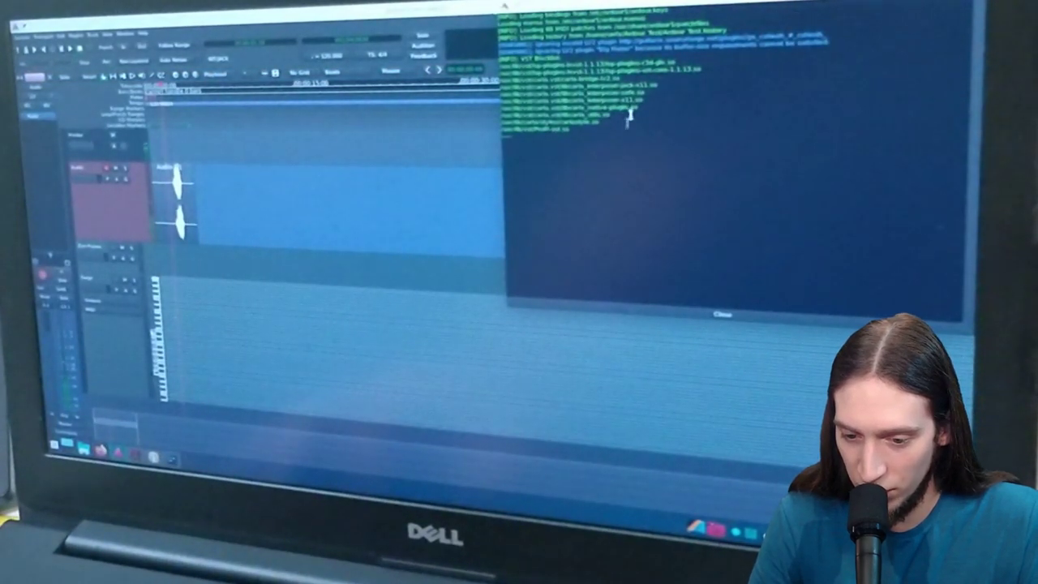
click(705, 316)
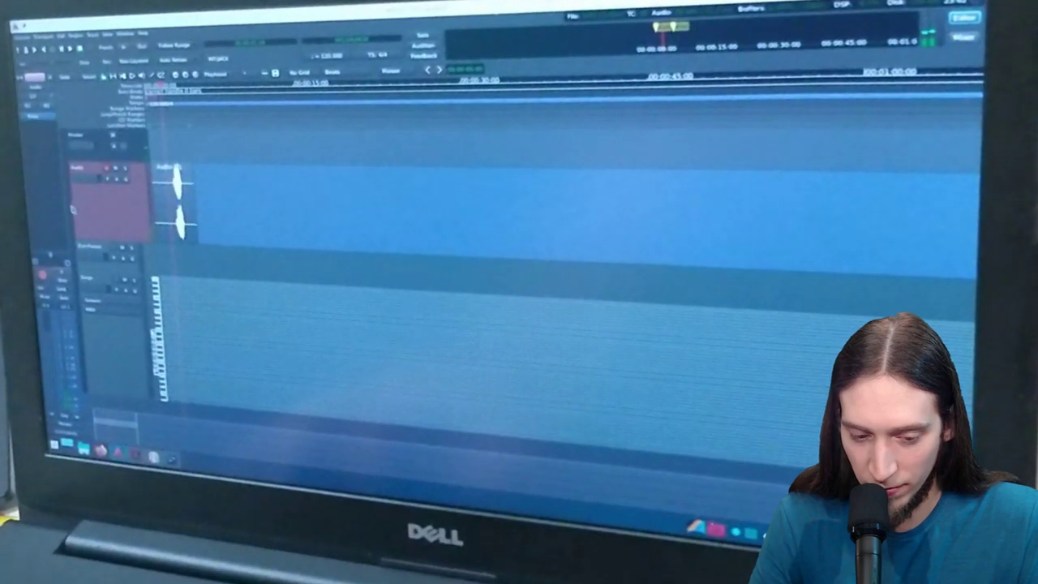
Step: Switch to Octopi and look through the lv2 packages from the AUR for further plugins
click(166, 459)
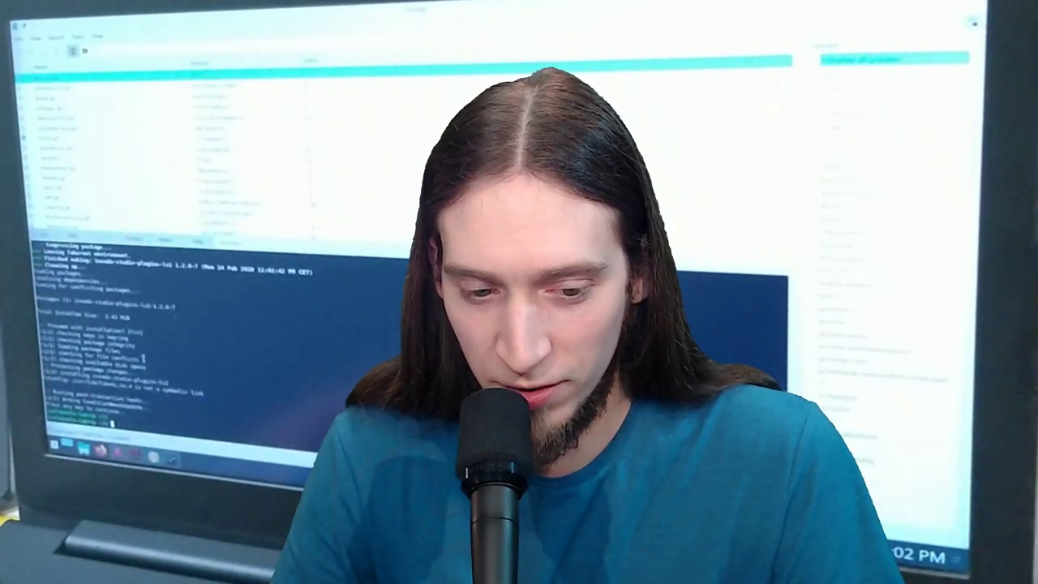
scroll(153, 132, down, 3)
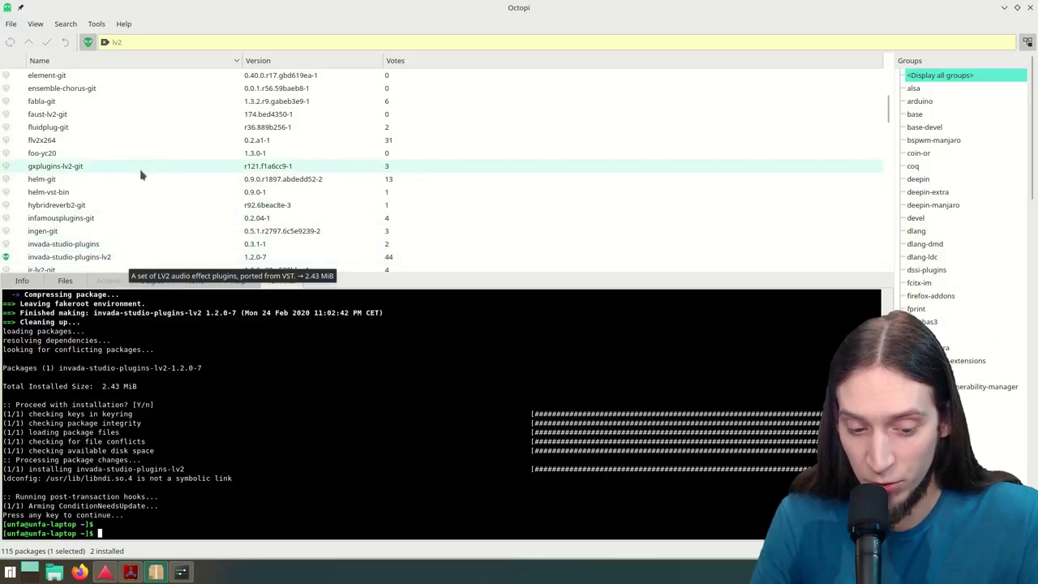
scroll(146, 192, down, 2)
scroll(154, 219, down, 4)
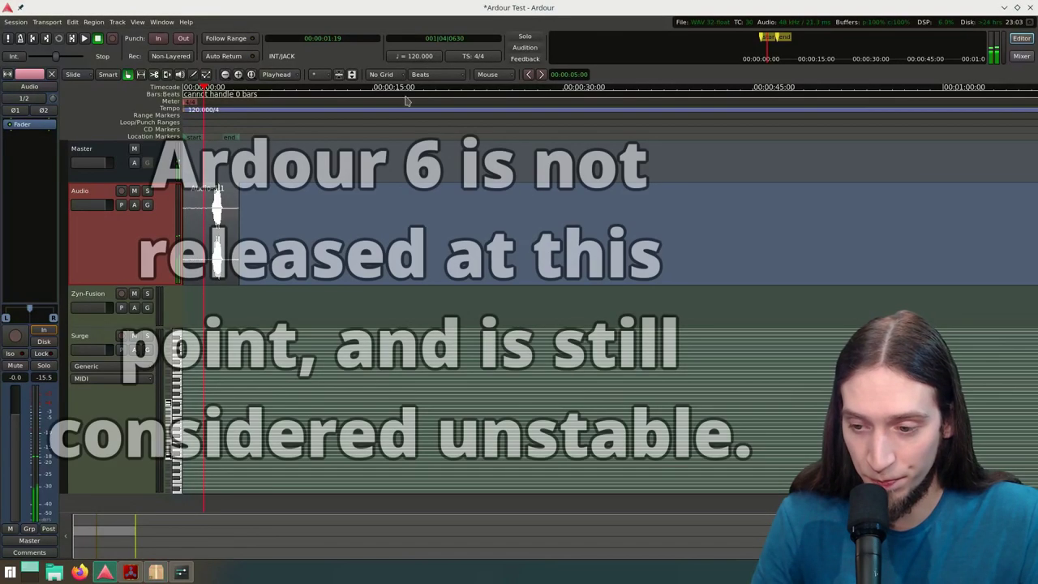
Step: Quit Ardour without saving the changes to the Ardour Test session
click(1029, 8)
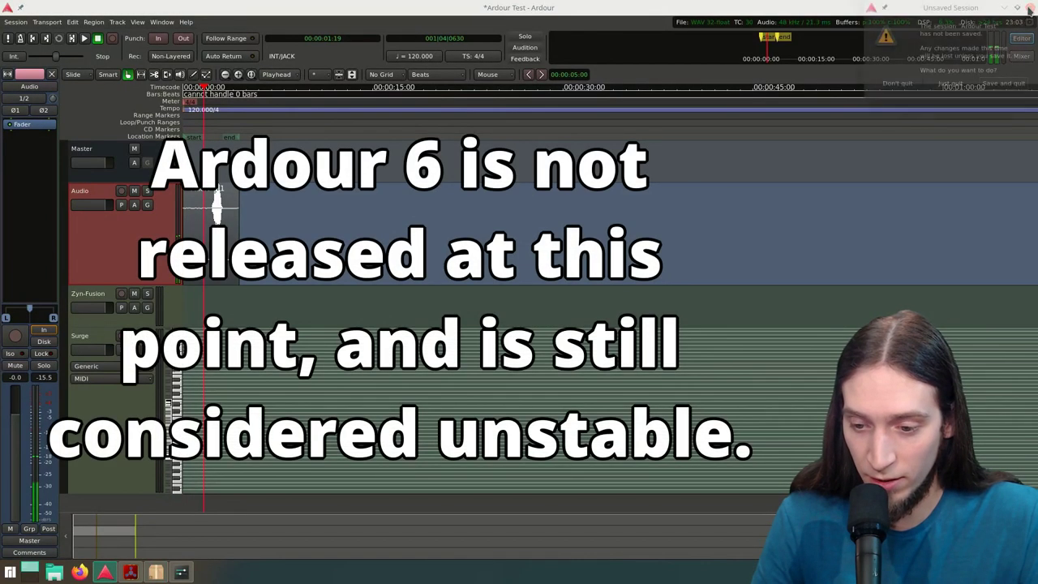
click(950, 84)
Step: Switch to Octopi and search the AUR for ardour in place of lv2
click(155, 572)
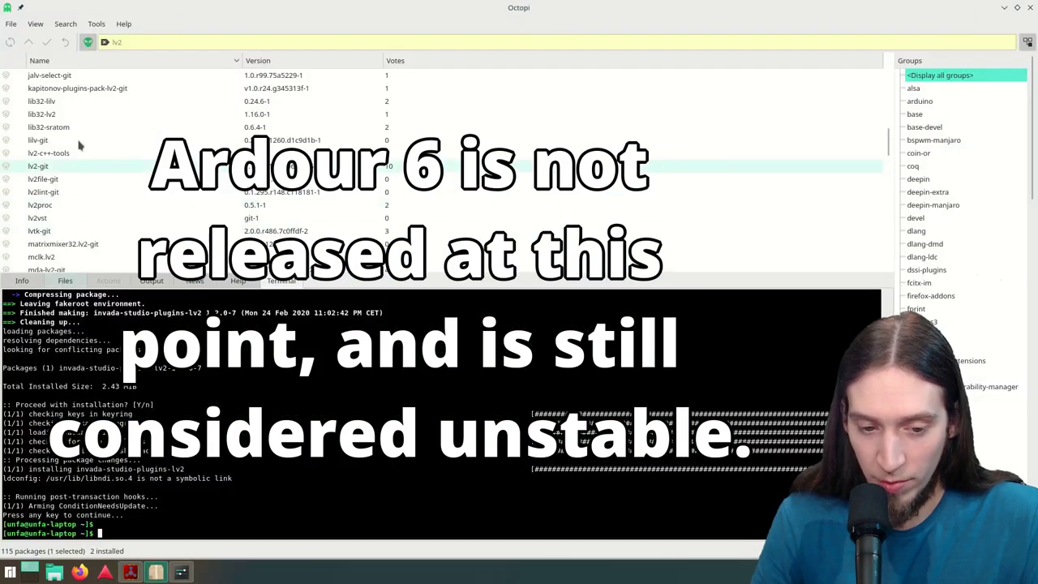
key(BackSpace)
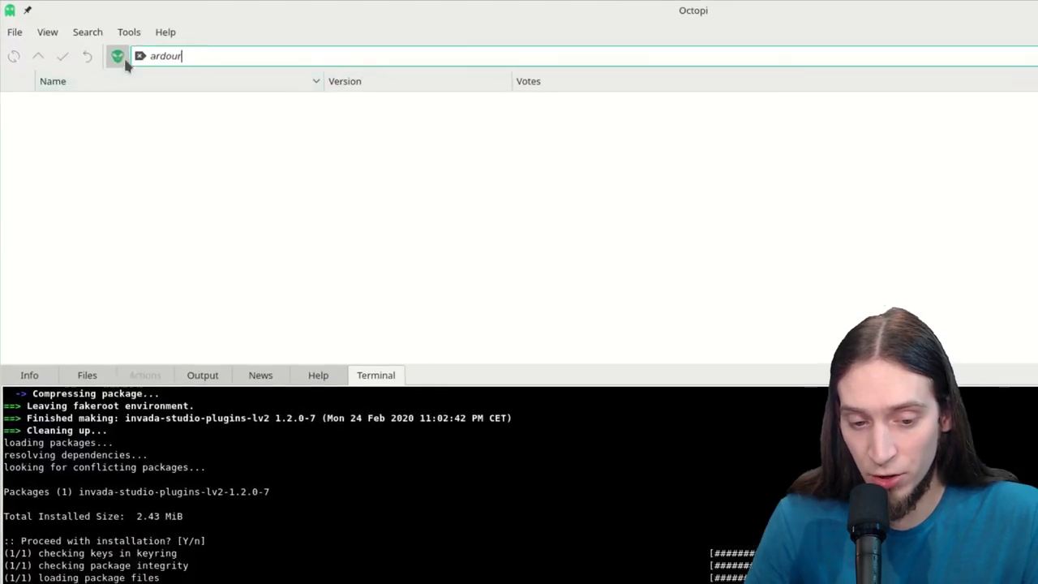
key(Return)
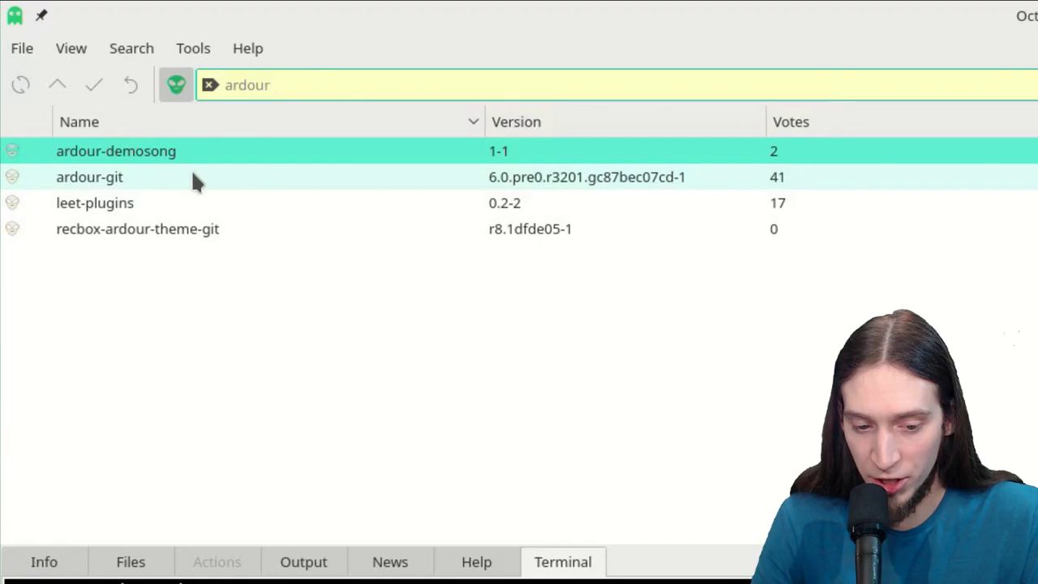
Step: Try to install the ardour-git package from the AUR and highlight the terminal line about package conflicts
click(193, 175)
right_click(193, 175)
click(246, 251)
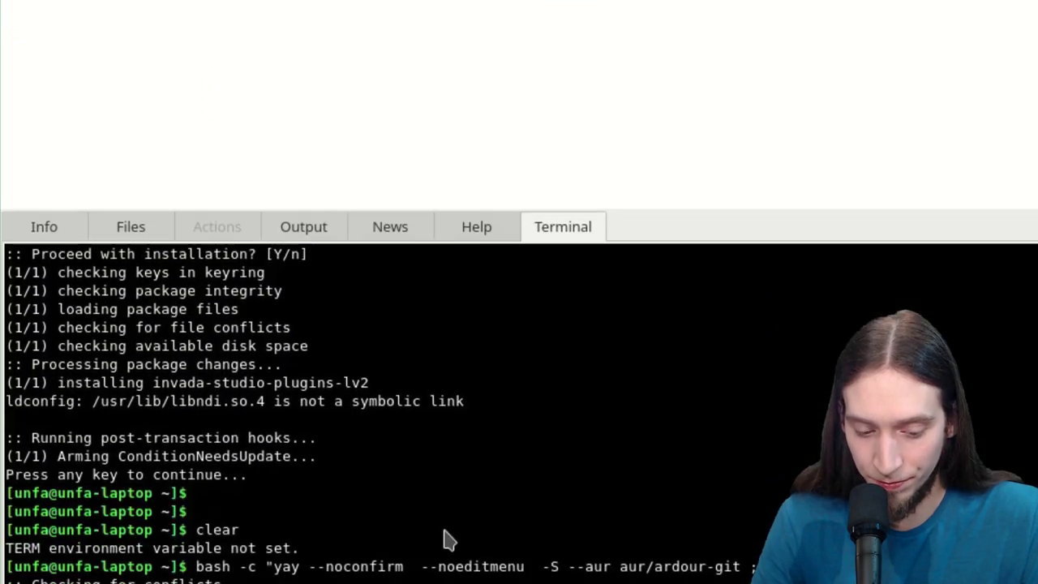
key(Return)
key(Return)
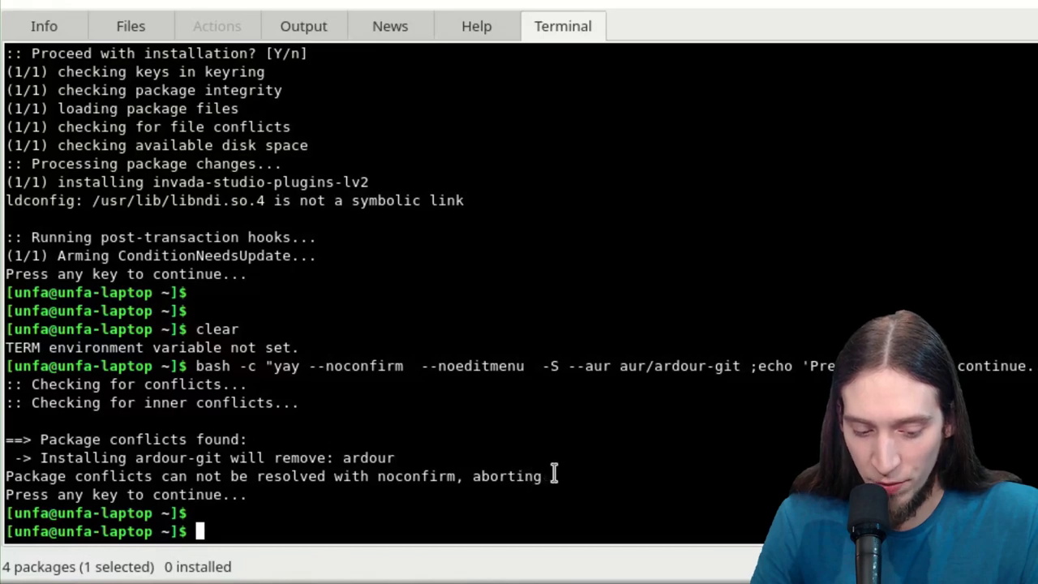
drag(553, 475, 2, 476)
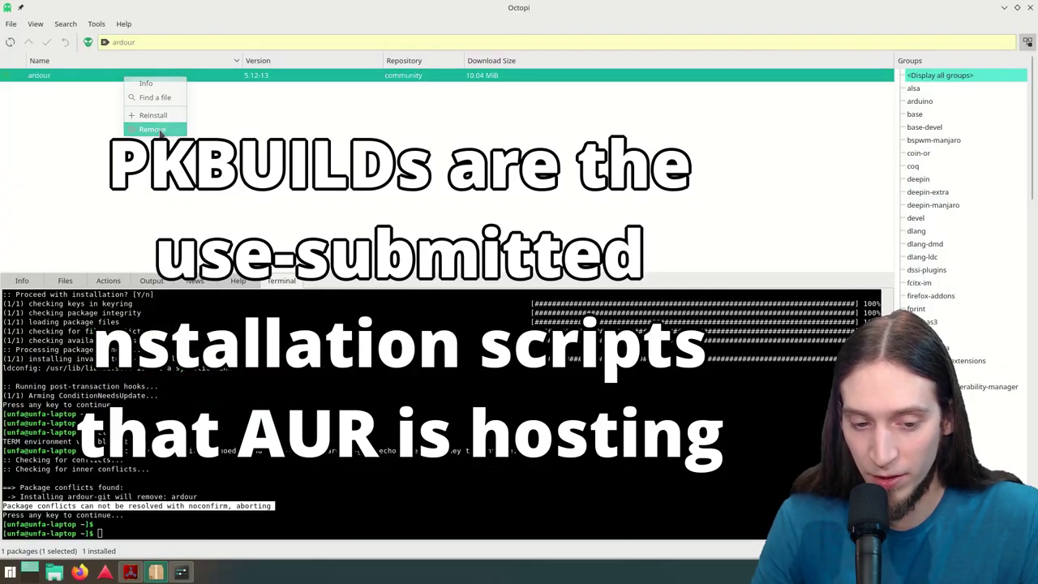
Step: Remove the installed ardour package from the community repository and authorise the removal with the administrator password
click(145, 111)
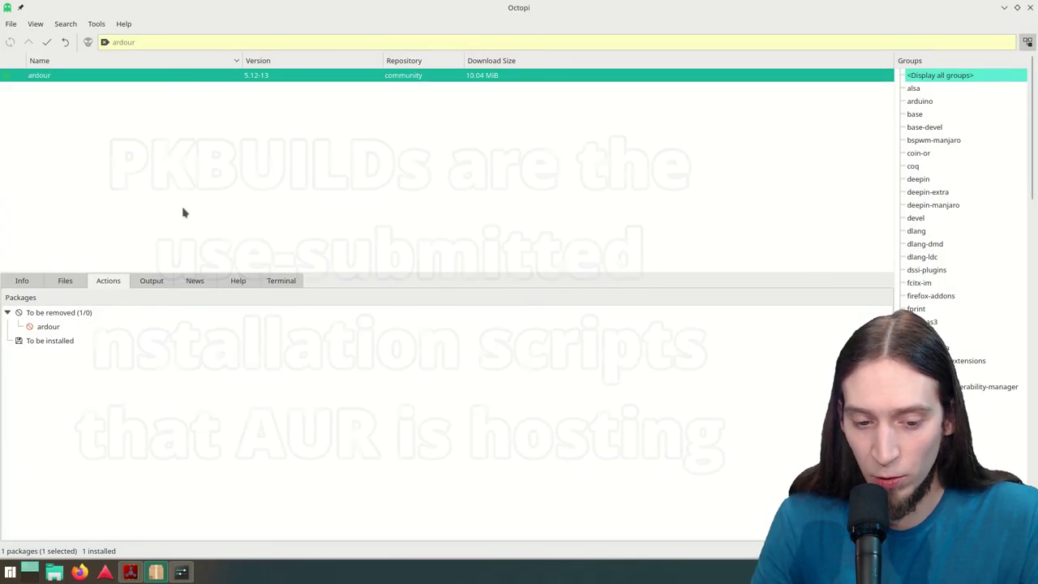
click(47, 41)
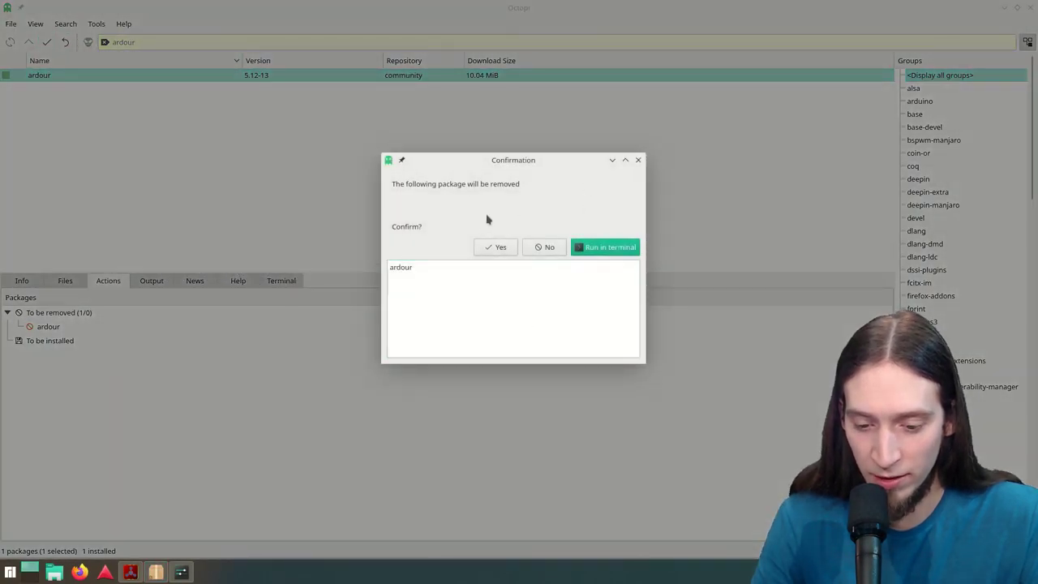
click(495, 247)
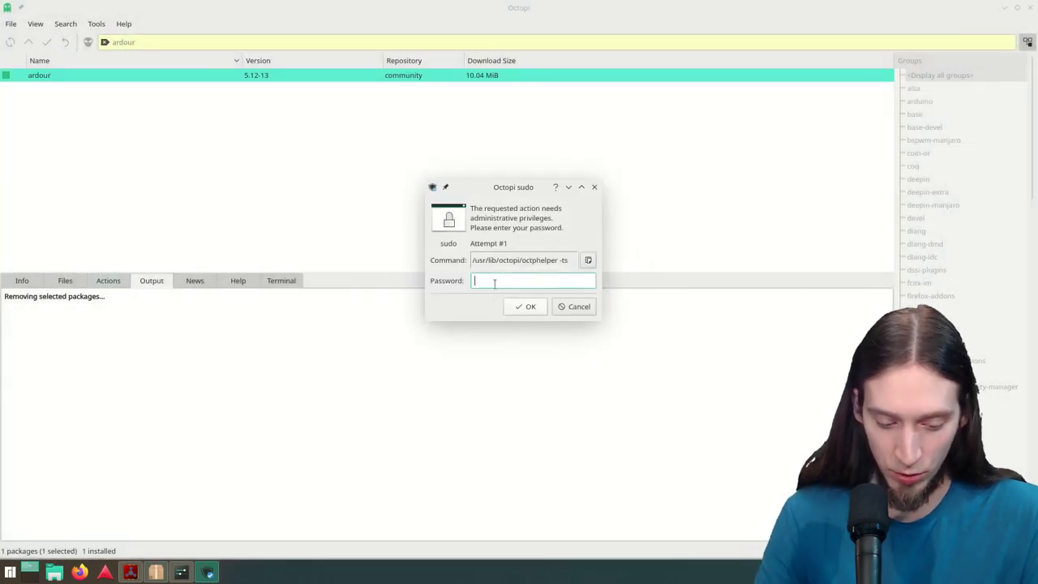
text(***)
key(Return)
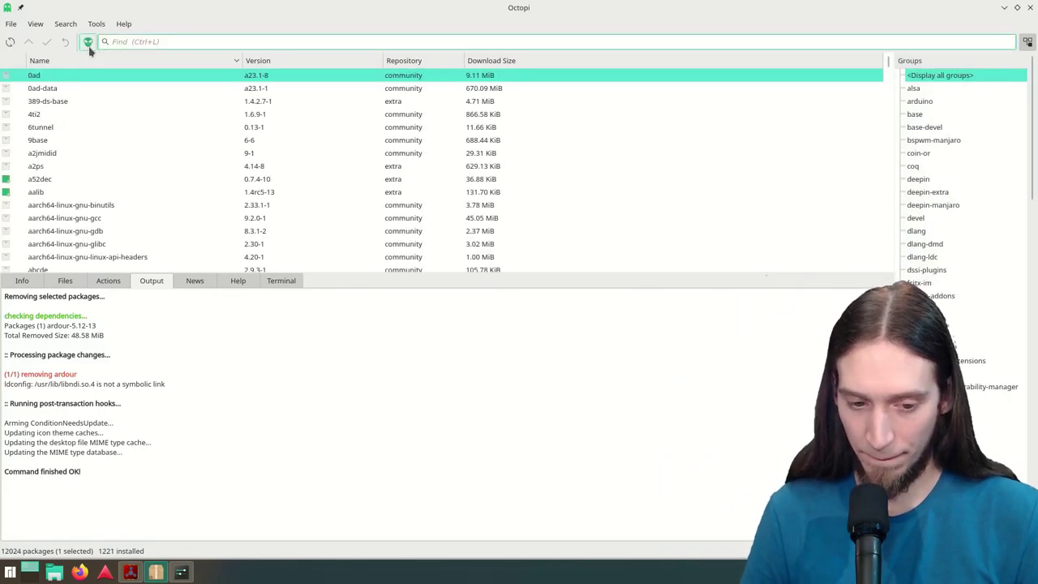
Step: Search the AUR for ardour and start installing the ardour-git package
click(88, 41)
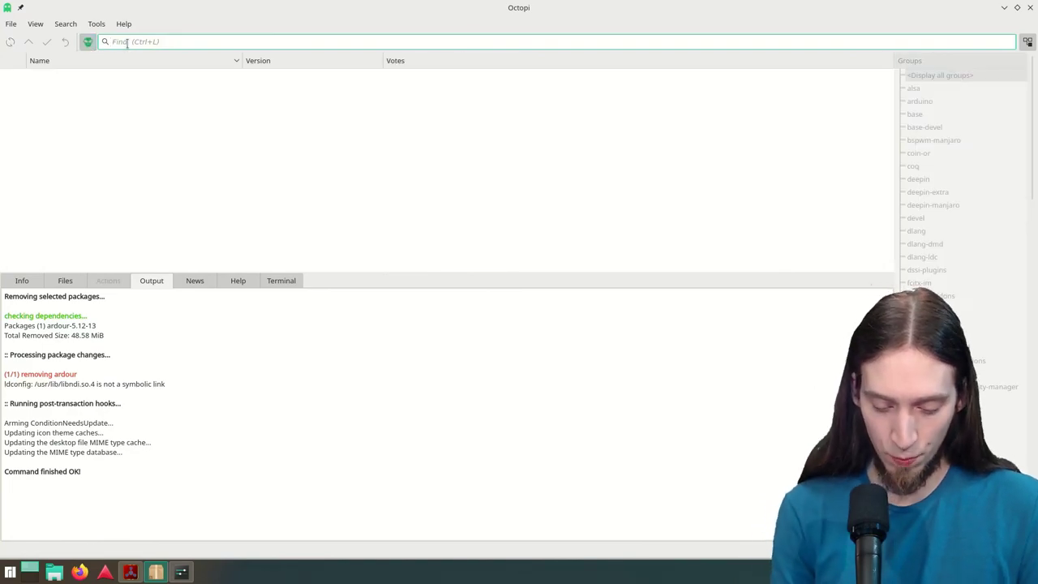
text(ardour)
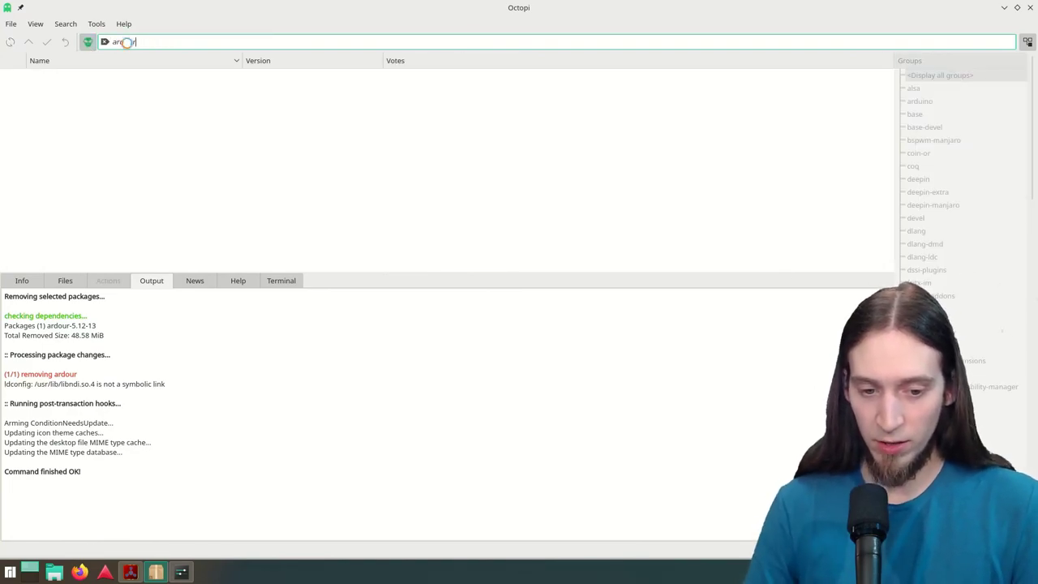
key(Return)
right_click(85, 90)
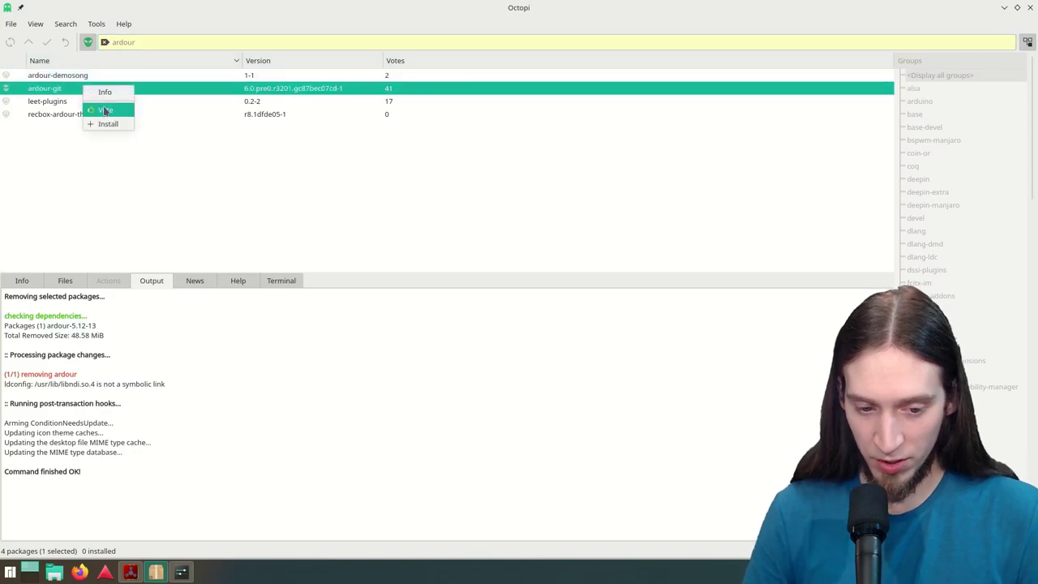
click(106, 124)
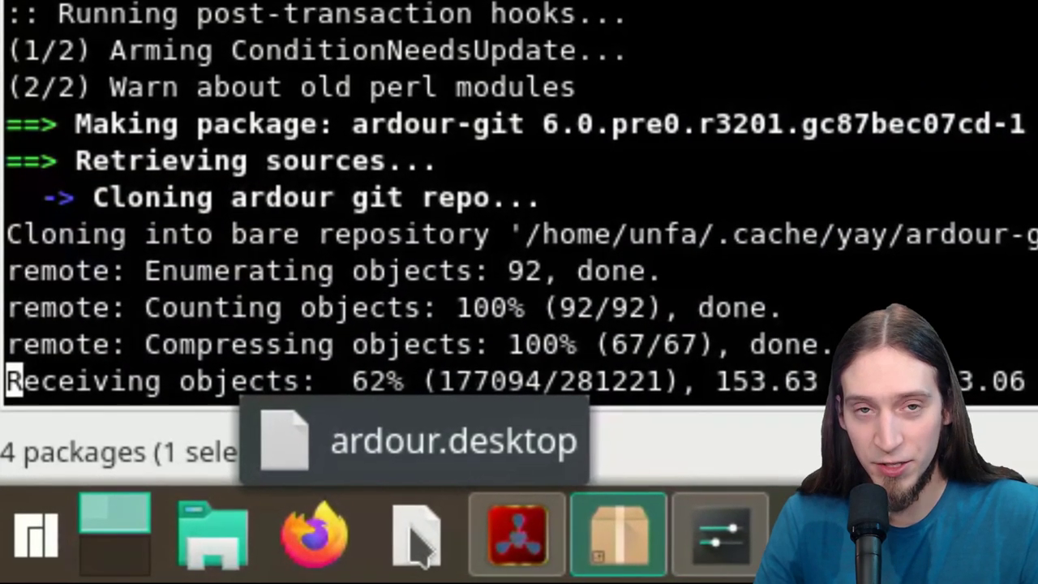
Step: Unpin the ardour.desktop launcher from the Task Manager
right_click(416, 542)
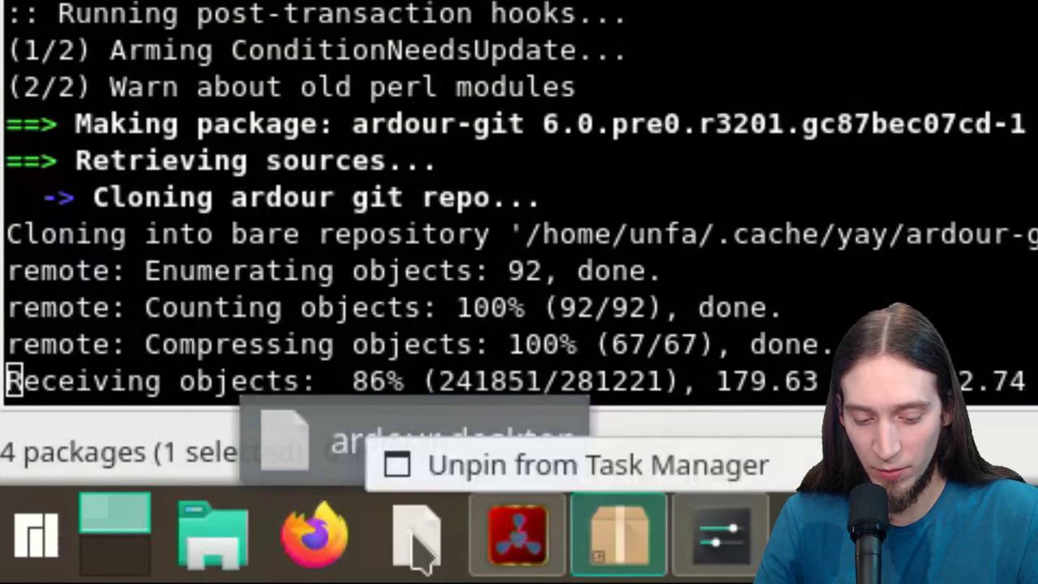
click(456, 479)
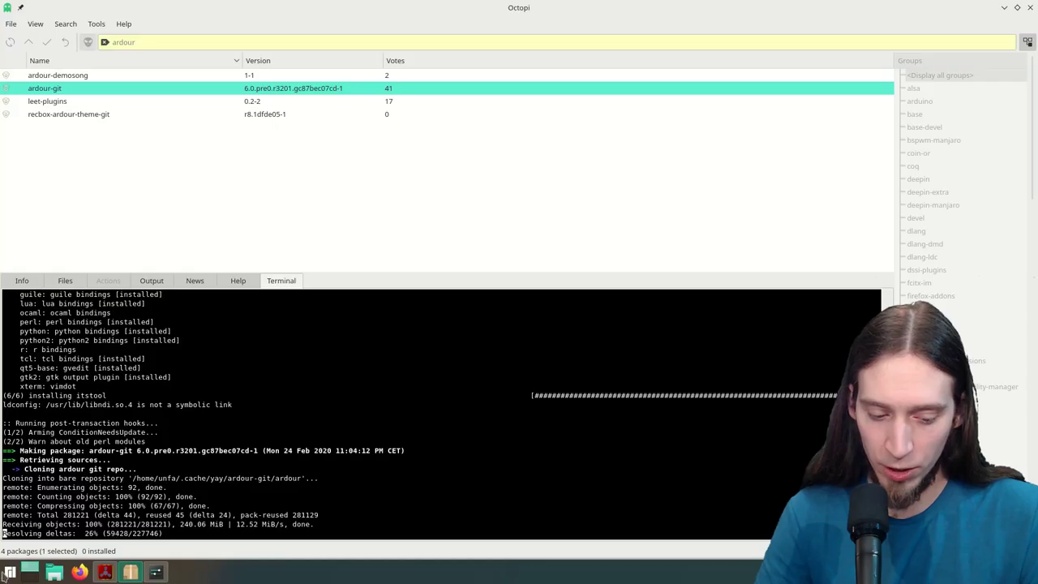
Step: Launch the Carla plugin host and maximize its window
click(36, 535)
text(carla)
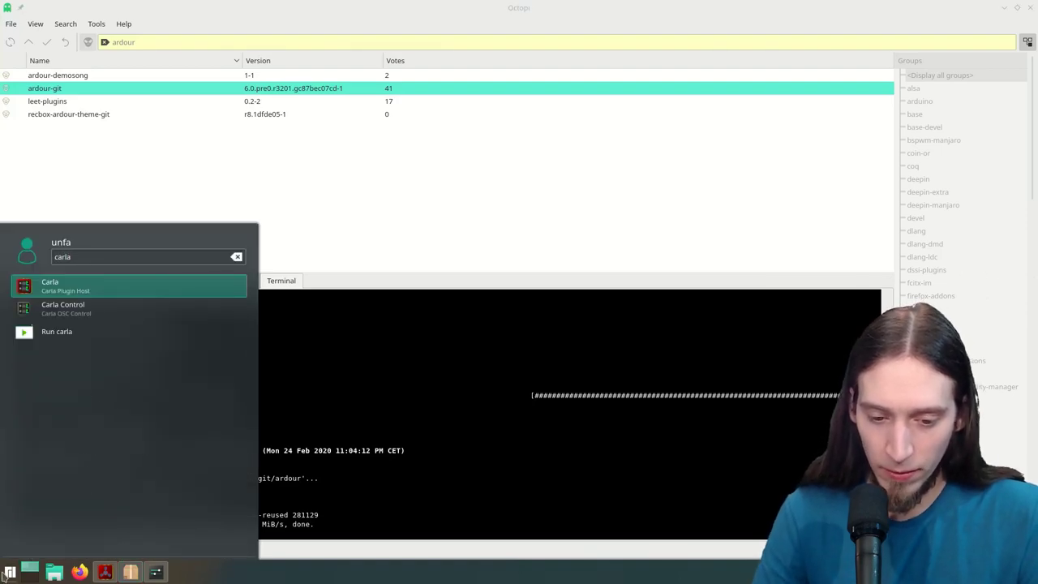
key(Return)
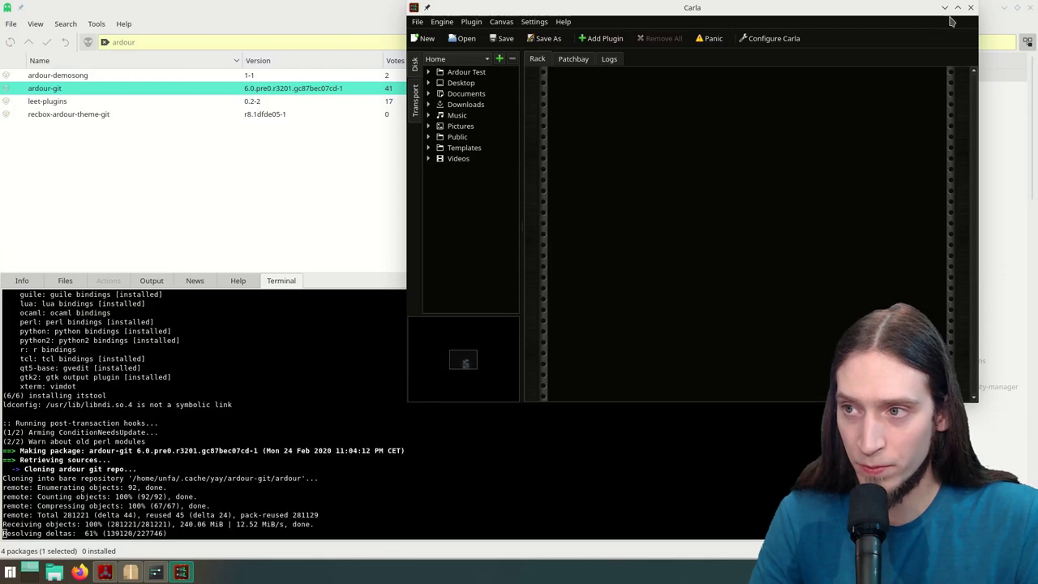
click(958, 7)
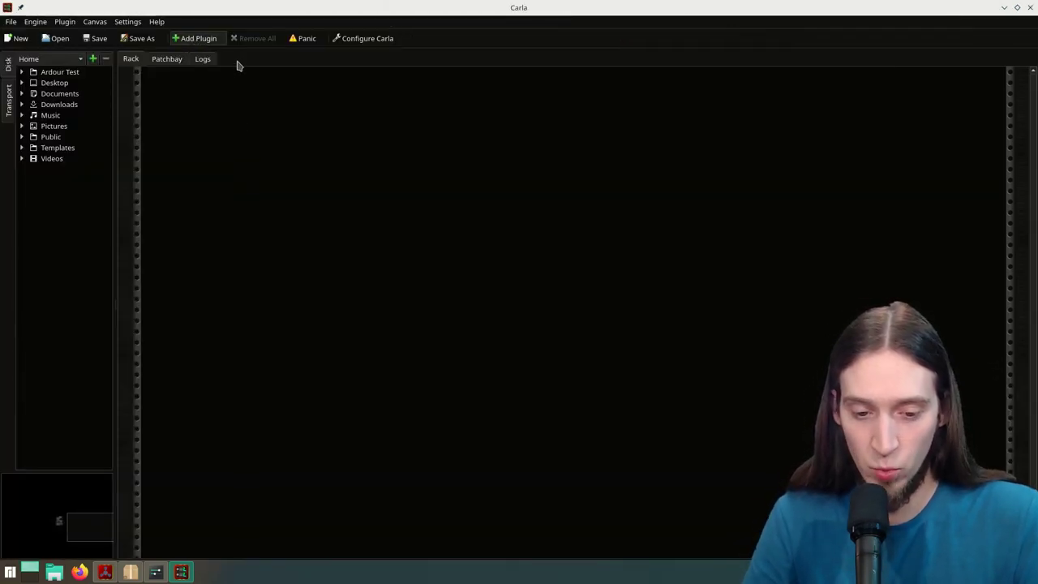
Step: Search Carla's plugin list for "invad" and widen the Name column to show full plugin names
key(ctrl+a)
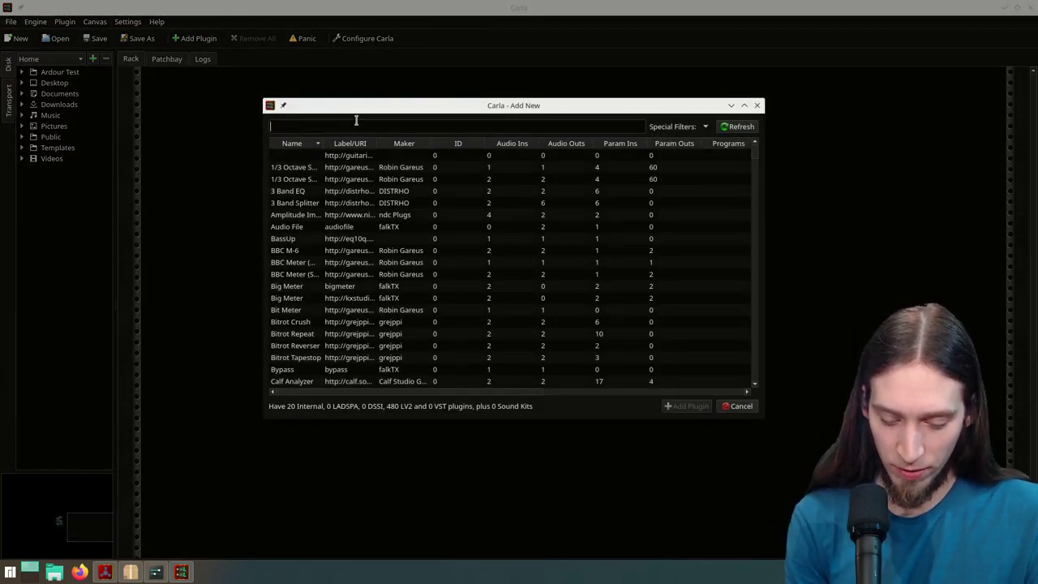
text(invad)
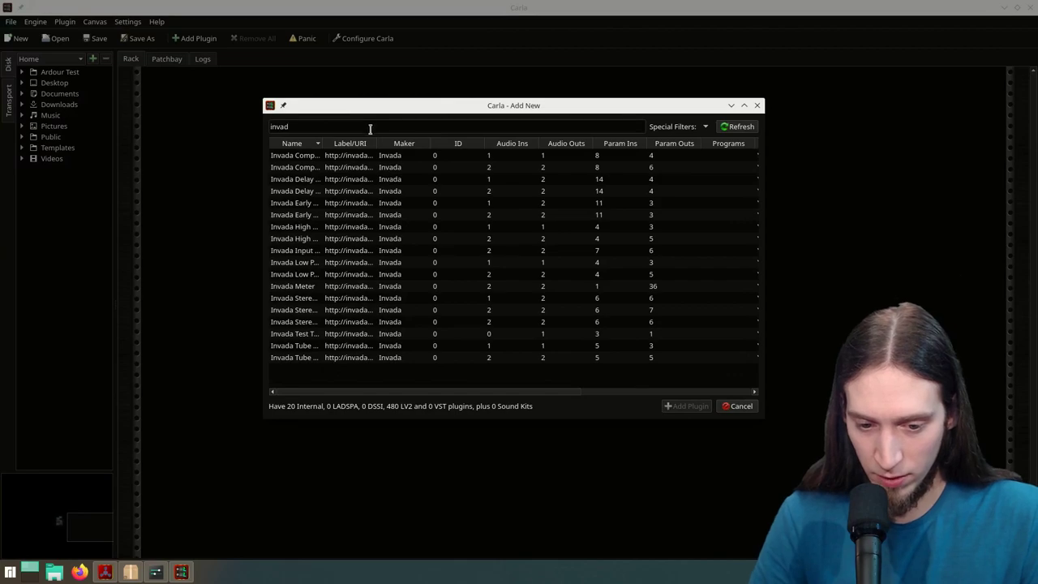
drag(322, 143, 410, 144)
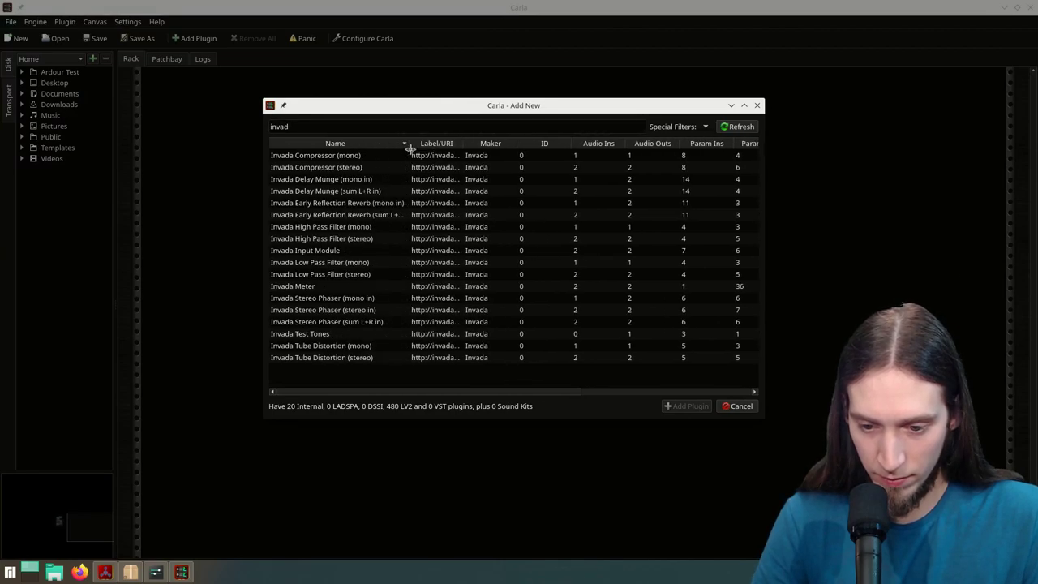
Step: Limit the plugin list to the LV2 format using the special filters and maximize the plugin dialog
click(705, 127)
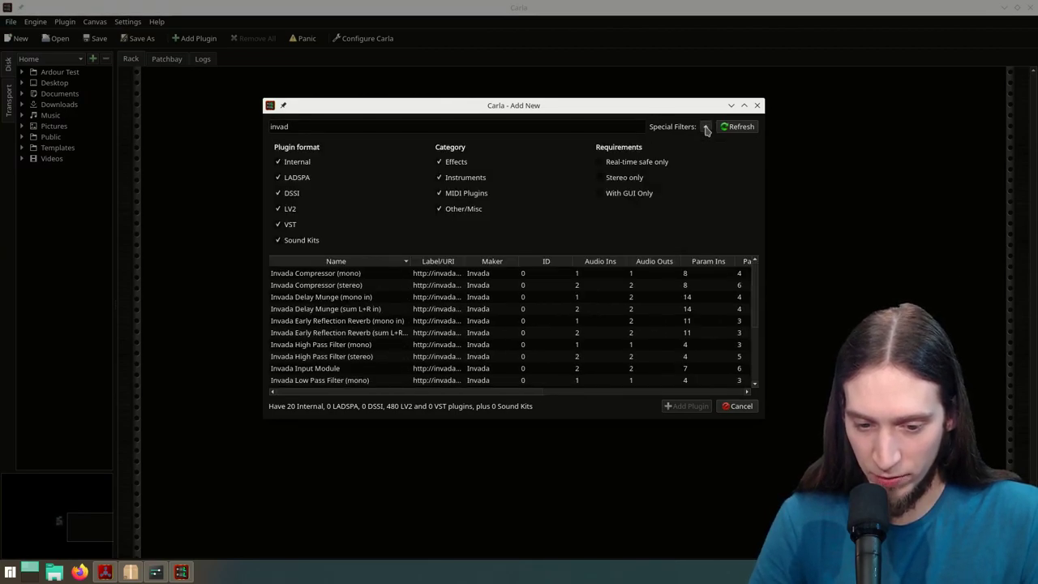
click(277, 178)
click(277, 193)
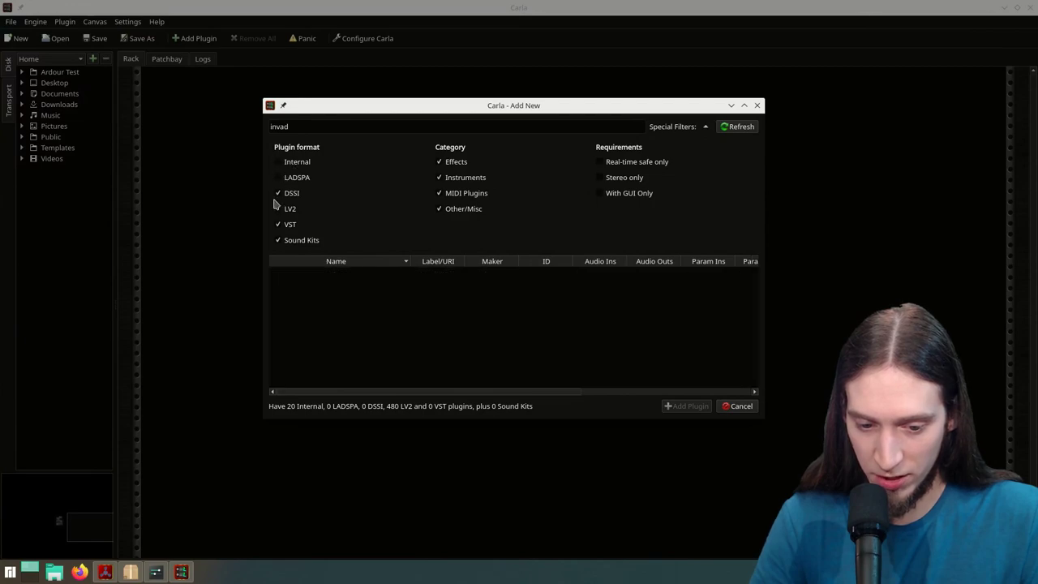
click(277, 209)
click(277, 224)
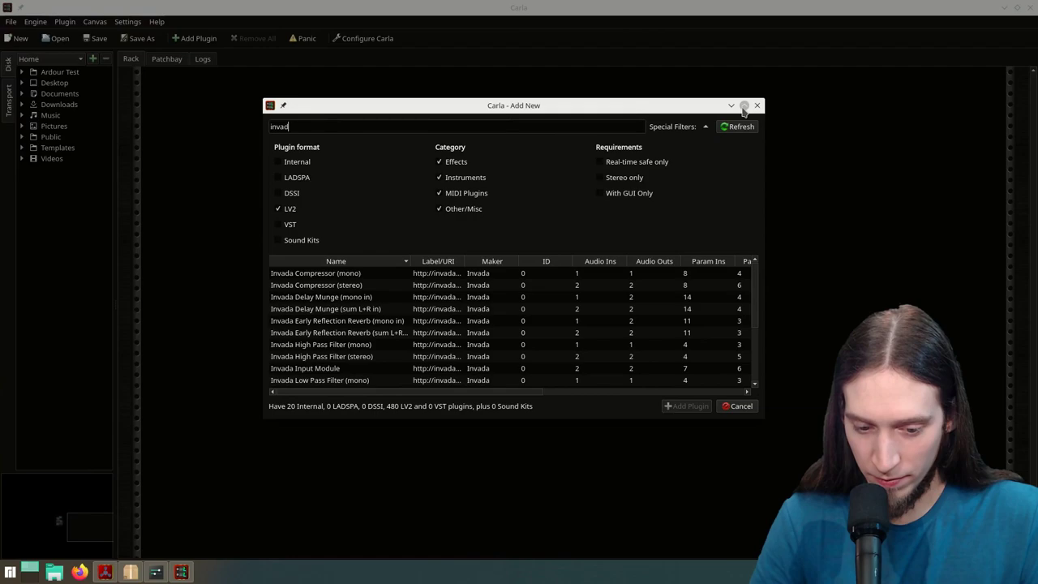
click(744, 106)
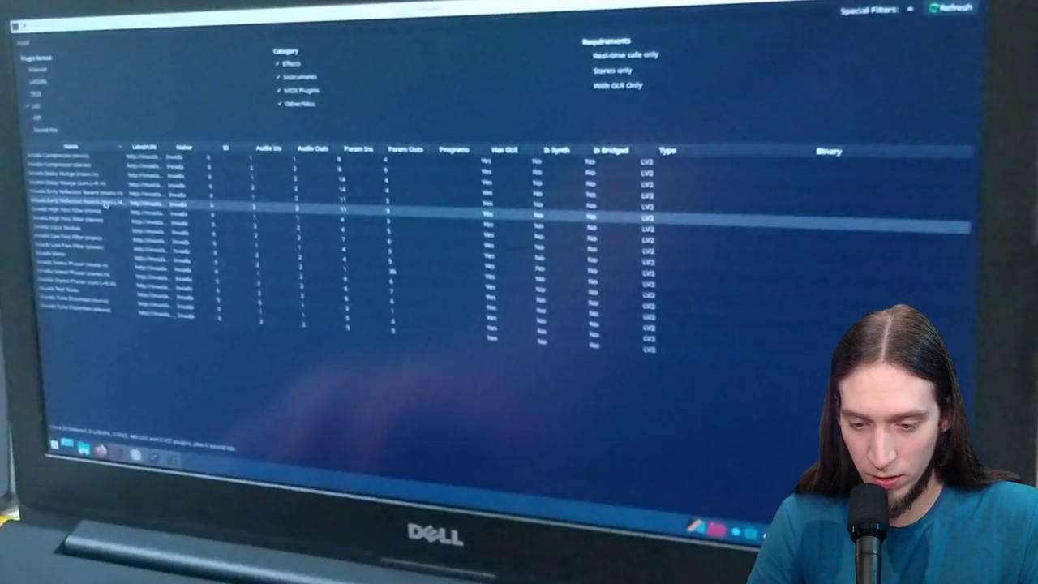
Step: Add Invada Early Reflection Reverb (sum L+R in) to the rack and open its graphical interface
double_click(106, 204)
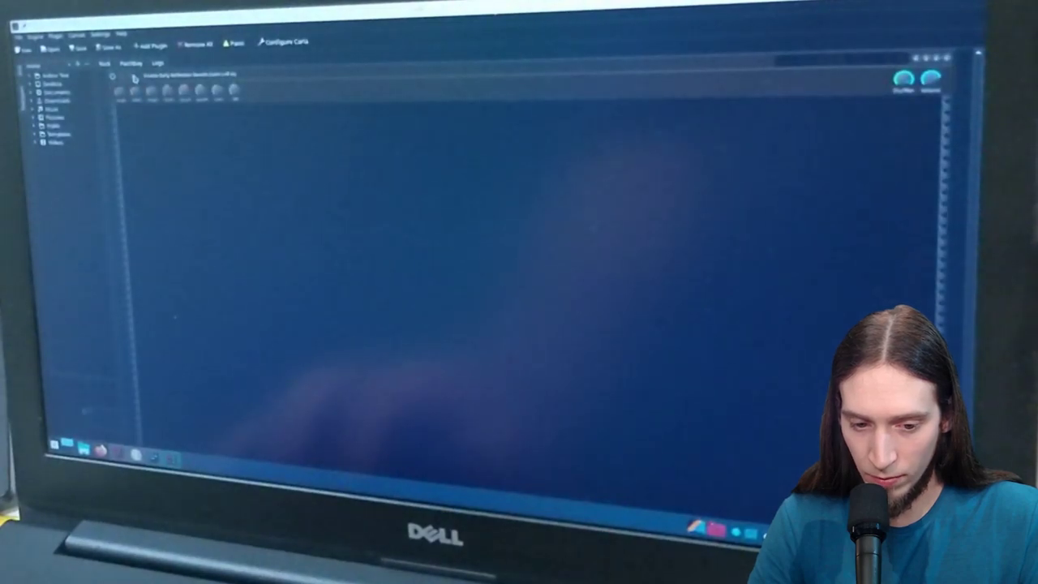
click(132, 77)
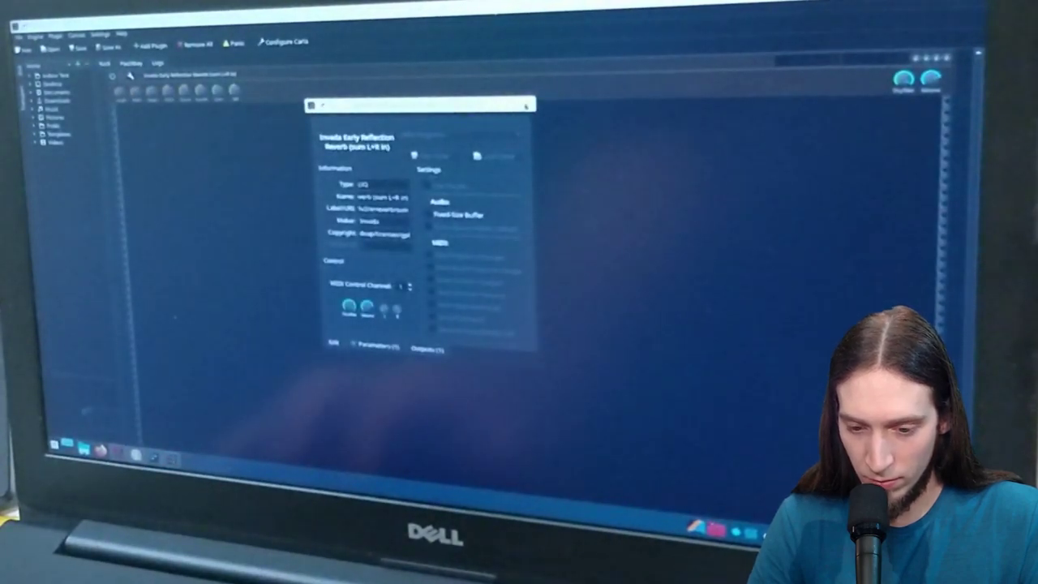
click(132, 77)
click(122, 79)
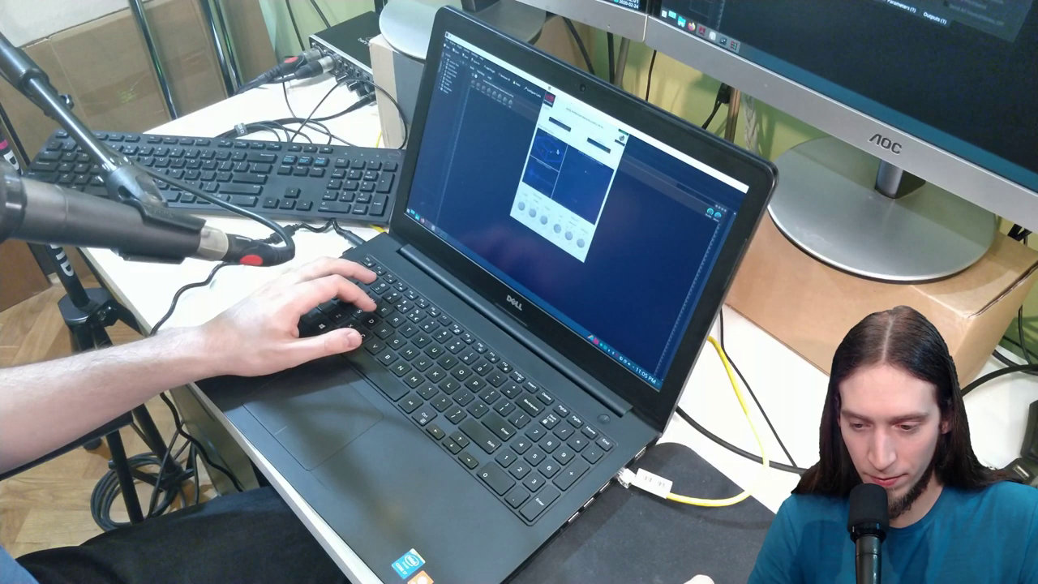
drag(582, 114, 537, 112)
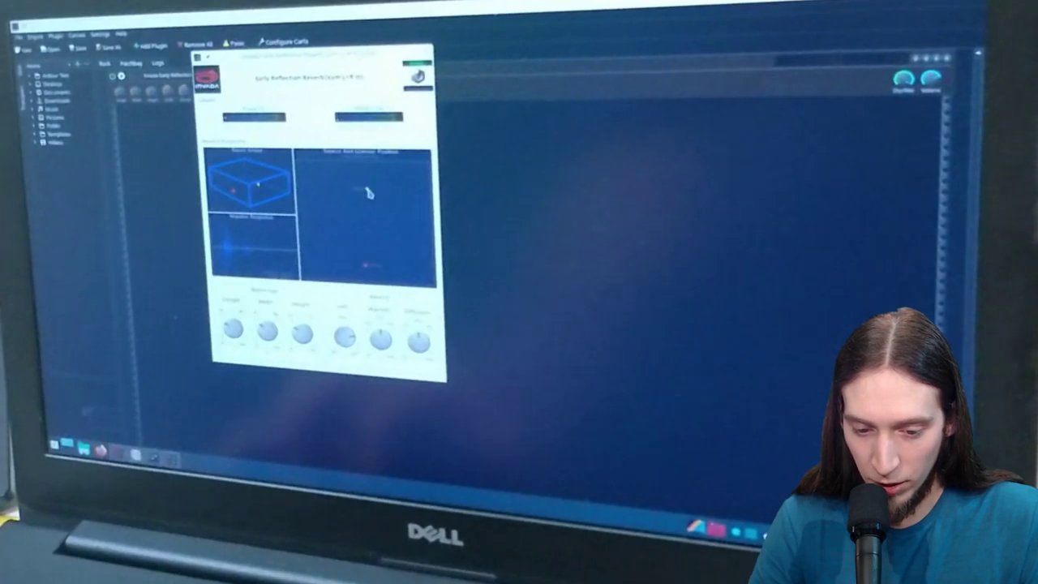
Step: Try different source and listener positions in the Early Reflection Reverb's room view, ending with the listener near the middle
drag(369, 192, 336, 173)
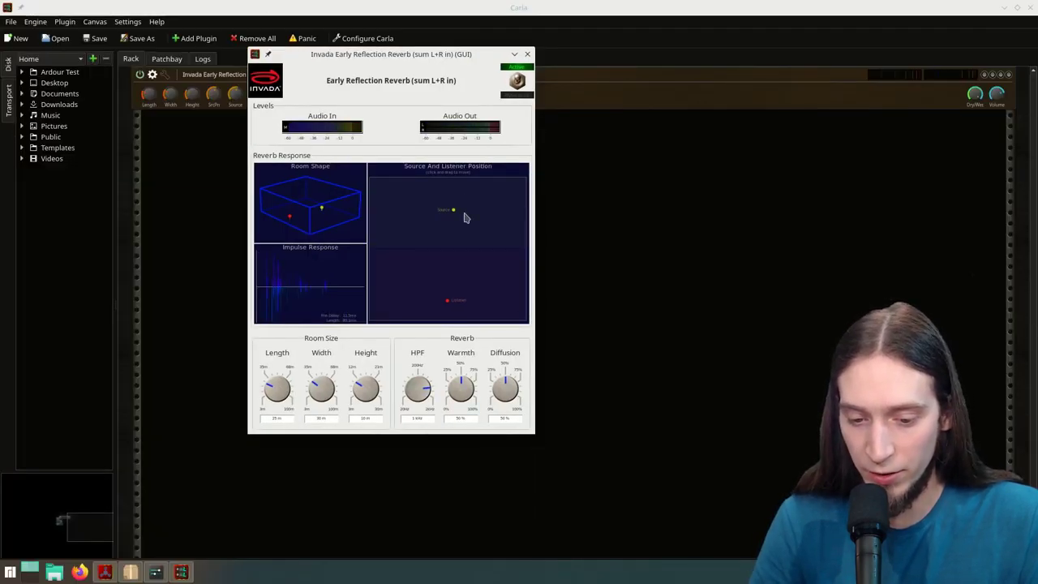
drag(464, 215, 478, 194)
drag(448, 182, 419, 182)
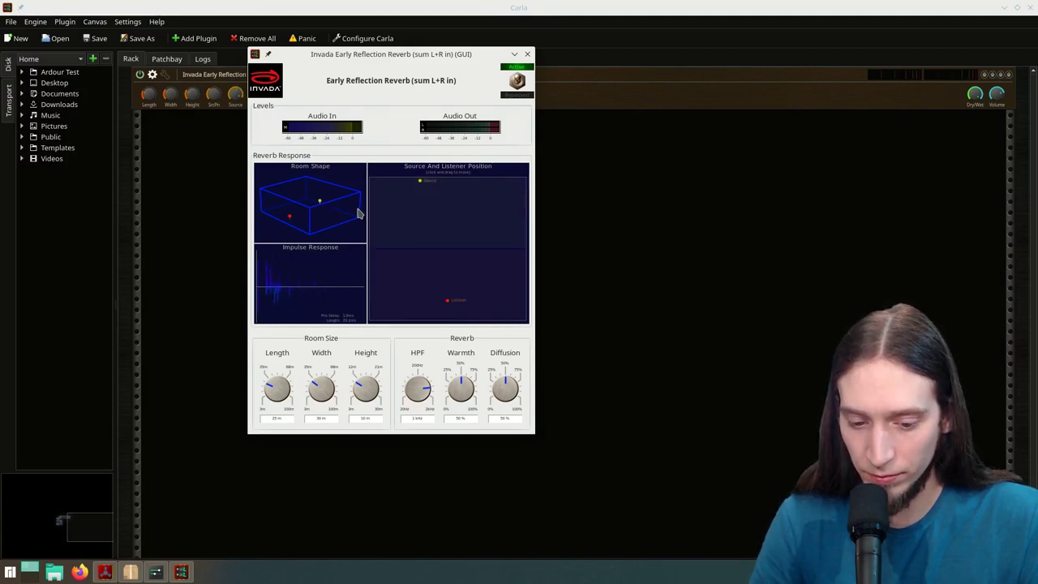
drag(419, 180, 447, 193)
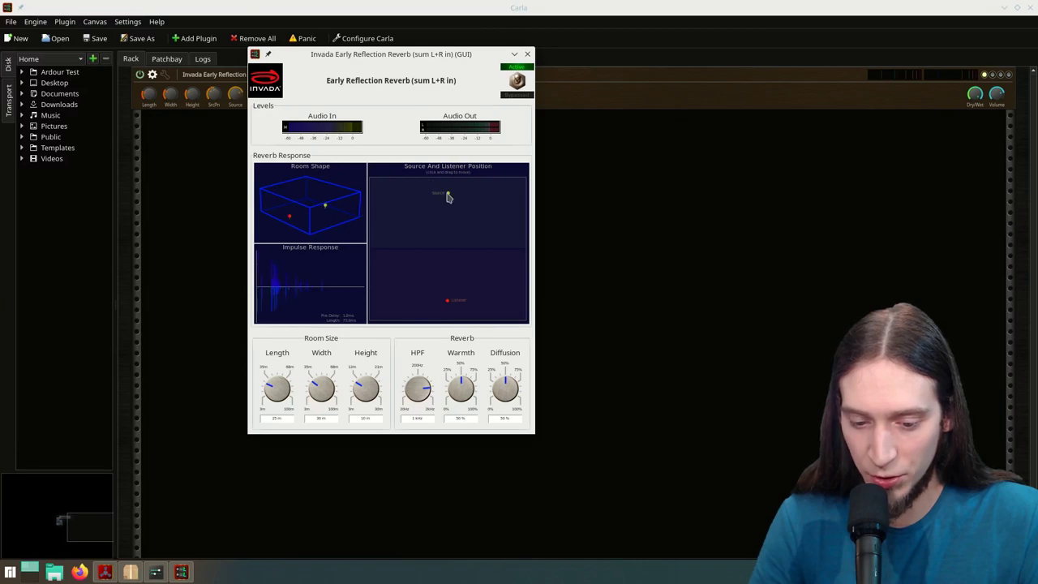
drag(451, 304, 449, 283)
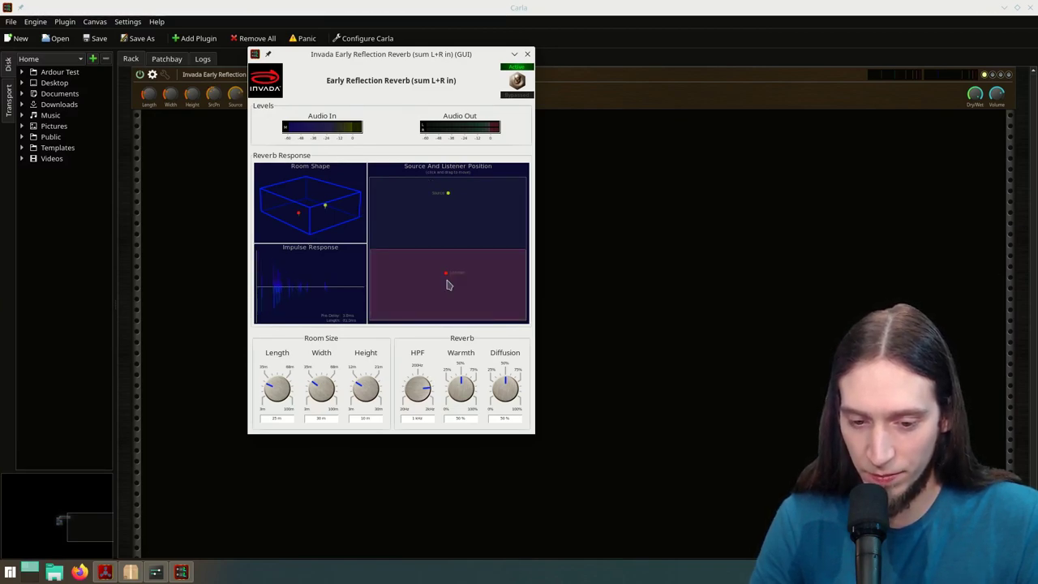
mouse_move(448, 284)
mouse_down()
mouse_move(393, 269)
mouse_move(508, 308)
mouse_up()
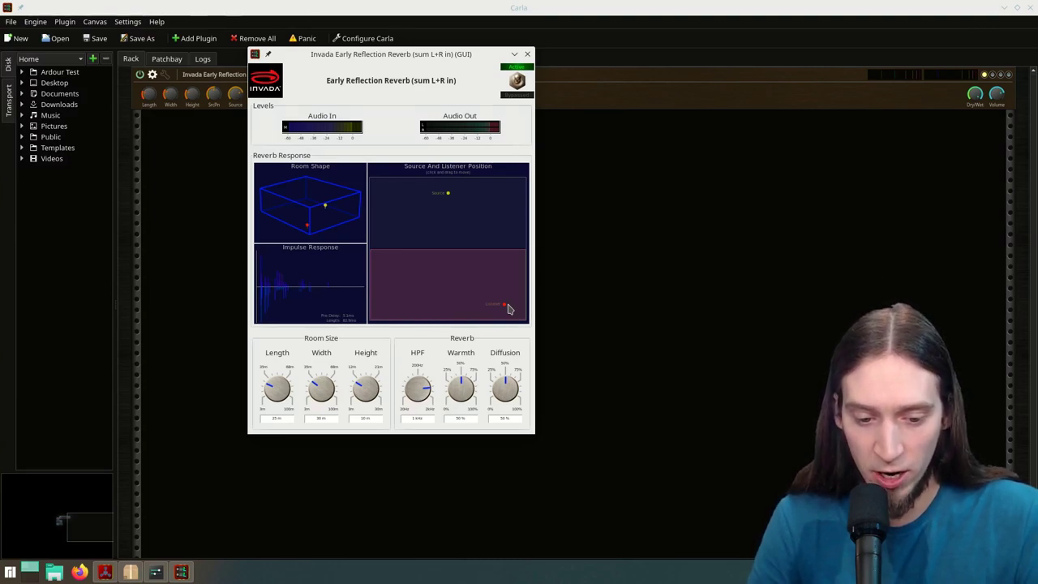
drag(509, 309, 448, 312)
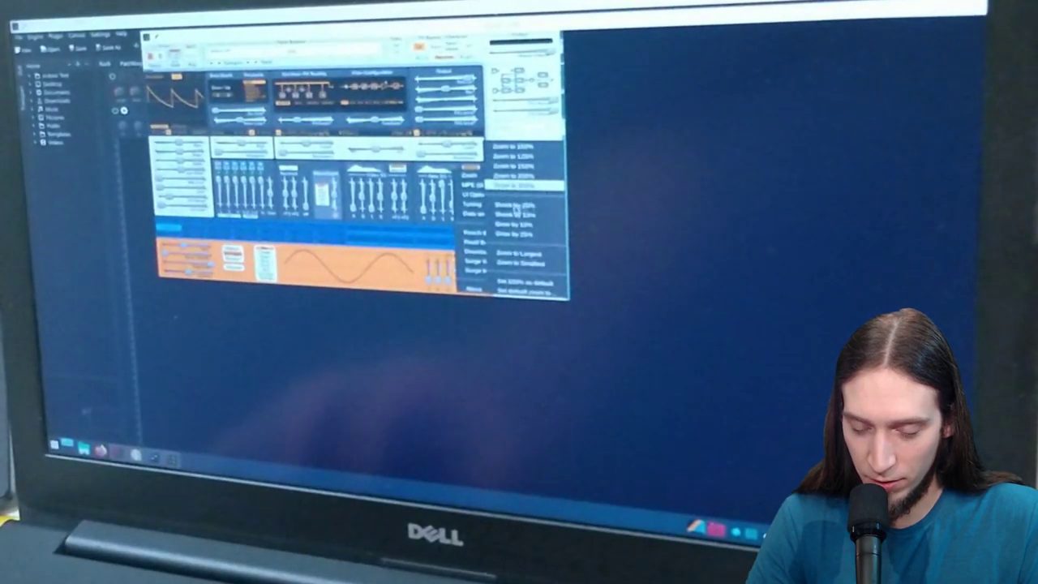
Step: Enlarge the synthesizer plugin's interface with one of its zoom presets
click(536, 193)
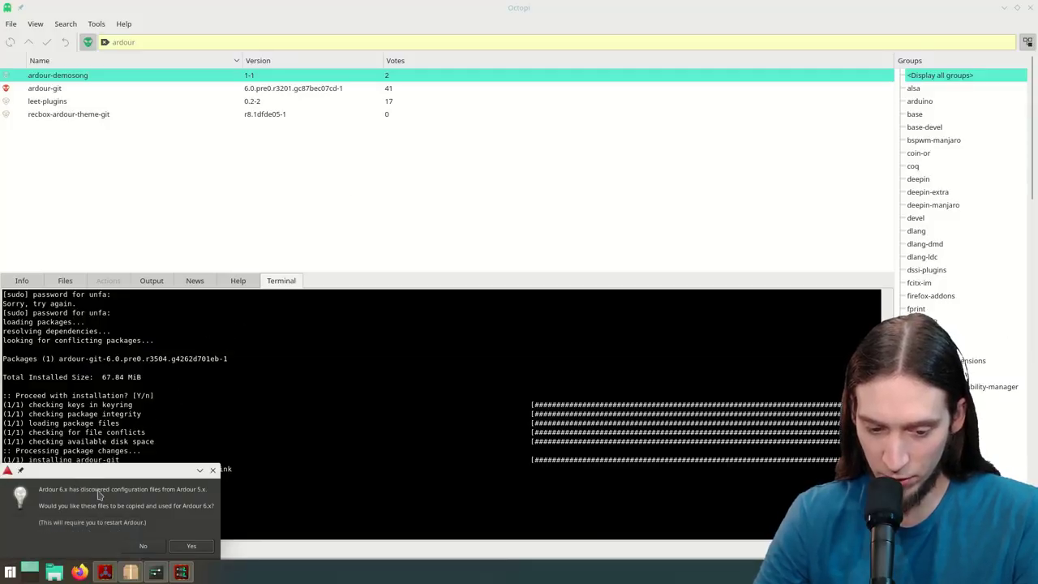
Step: Accept copying the Ardour 5.x configuration files for use in Ardour 6.x
drag(111, 478, 382, 176)
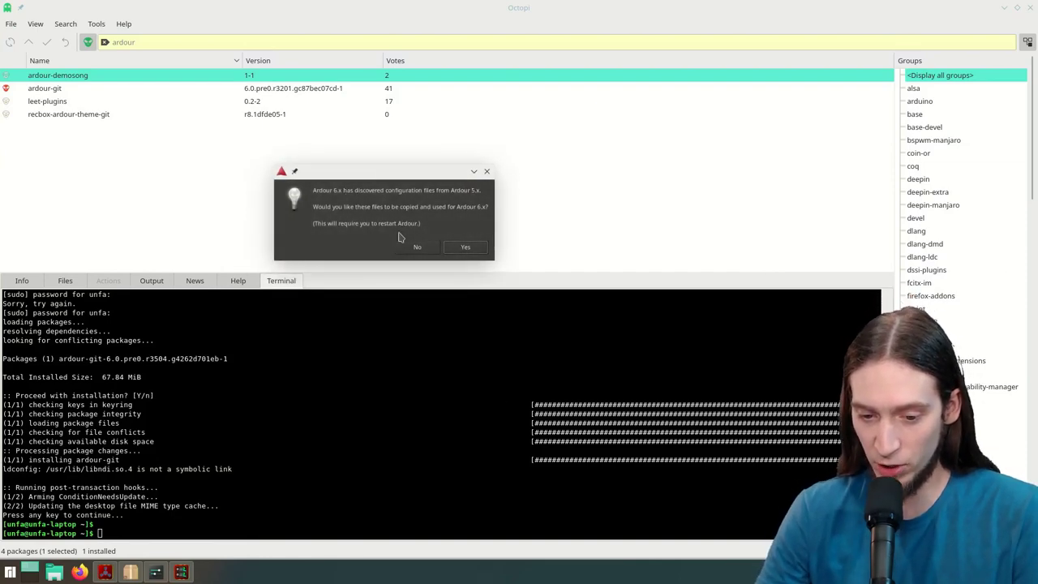
click(453, 249)
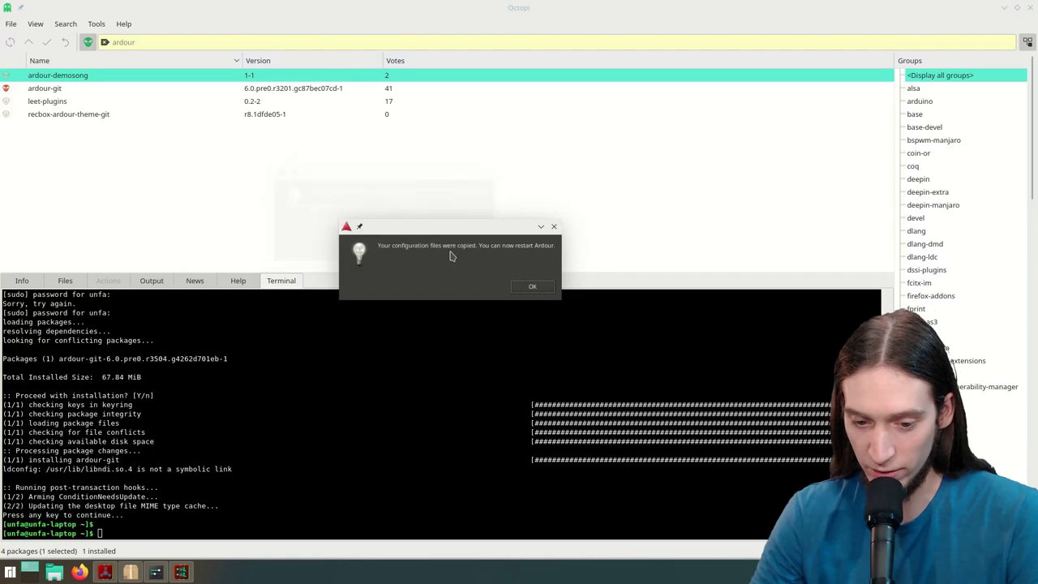
click(532, 287)
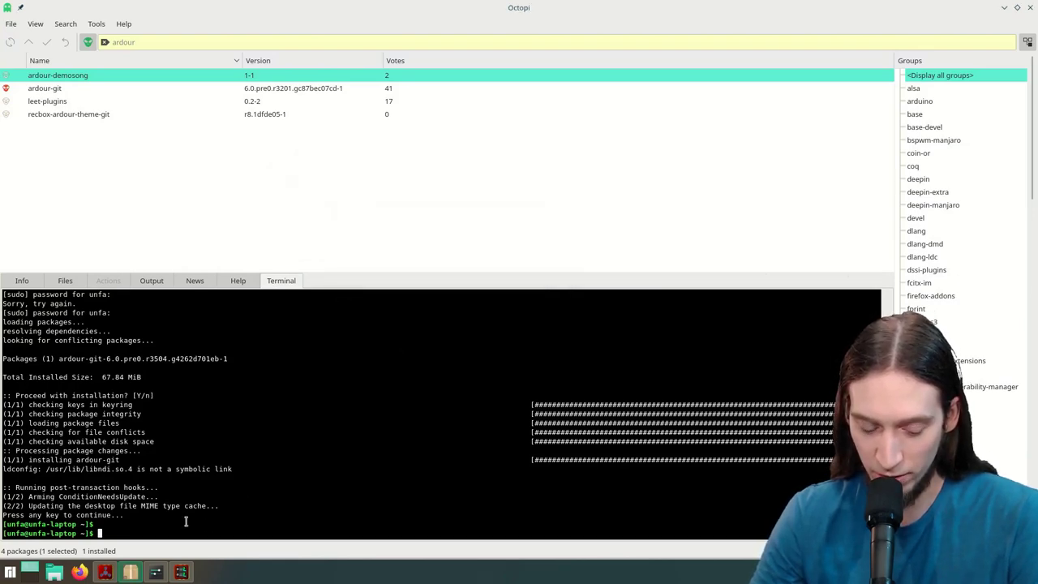
Step: Launch Ardour again and acknowledge the pre-release warning
click(10, 572)
text(ardou)
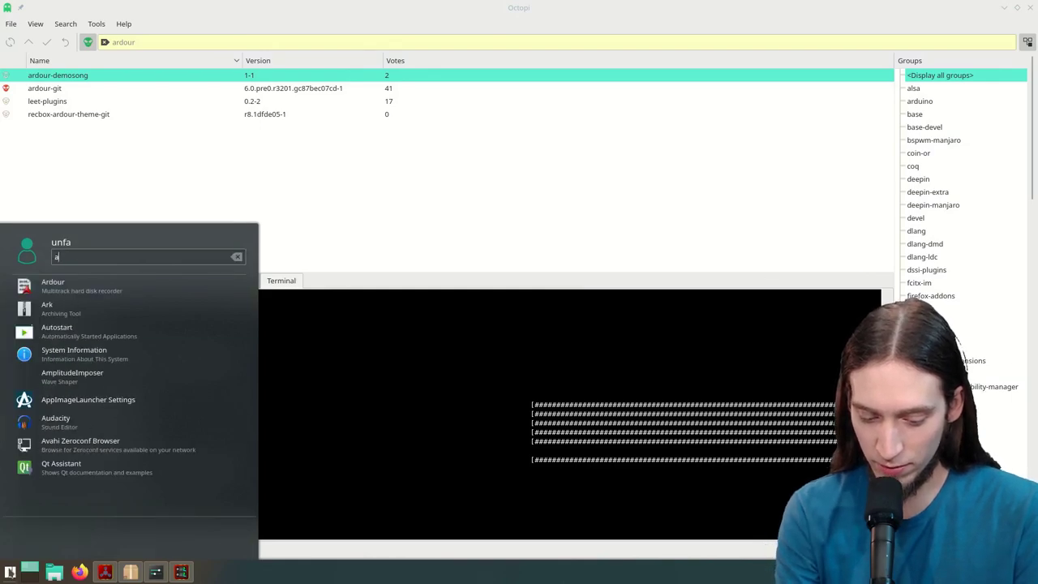
click(82, 295)
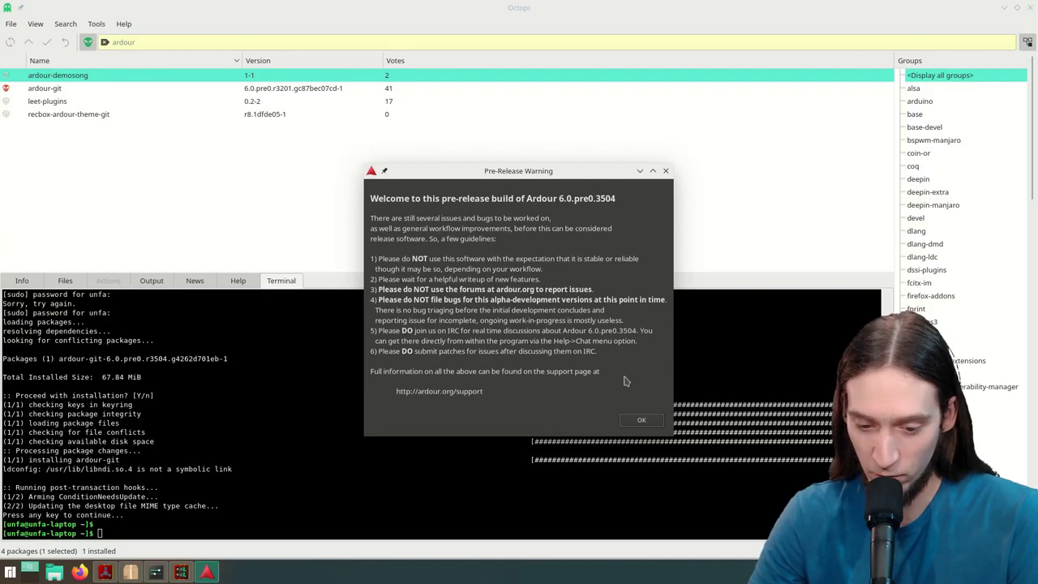
click(638, 421)
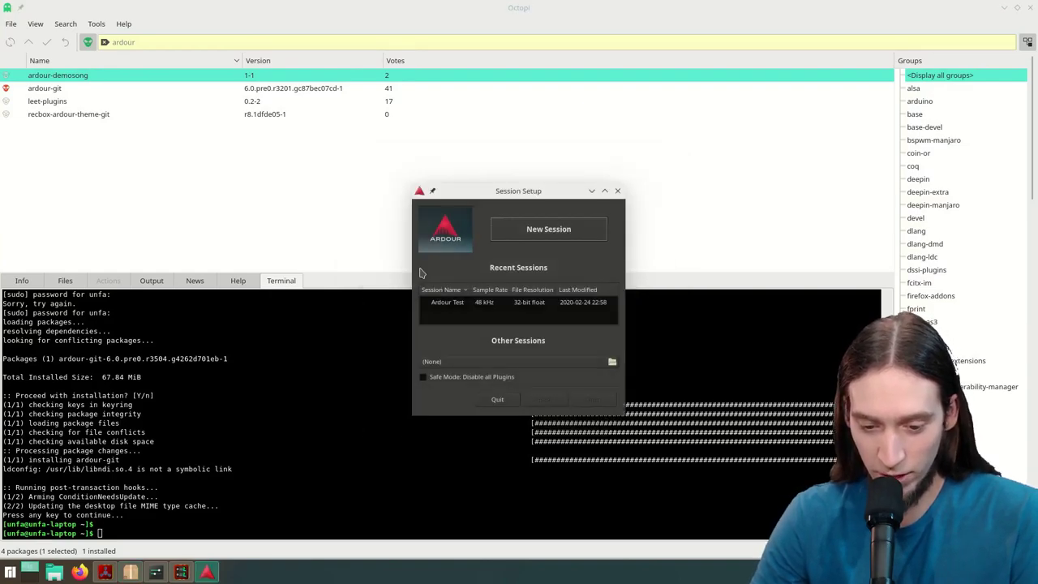
Step: Create a new session named "Ardour 6 Test" from the Empty Template and maximize the editor window
click(543, 229)
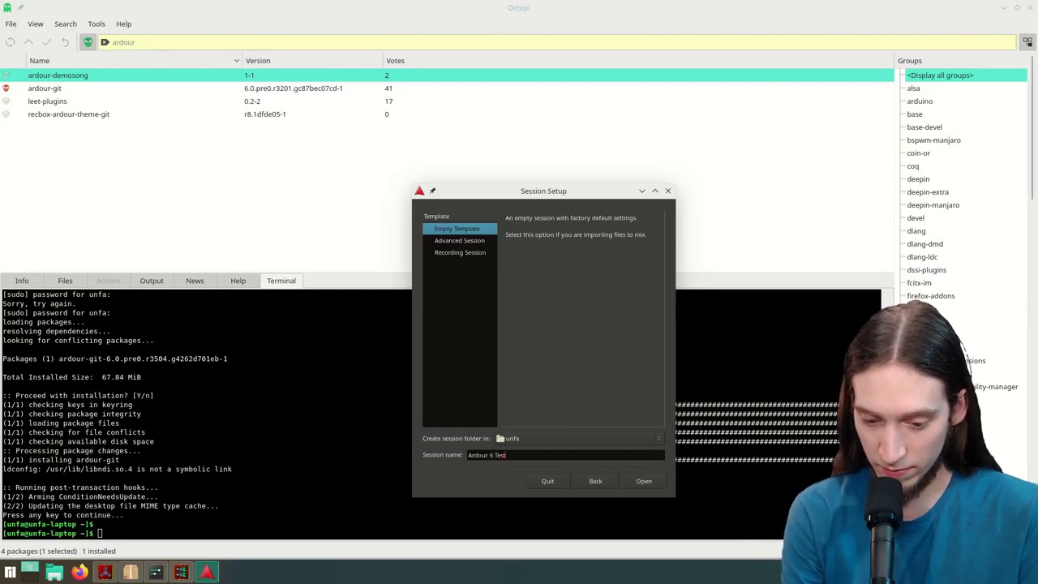
key(Return)
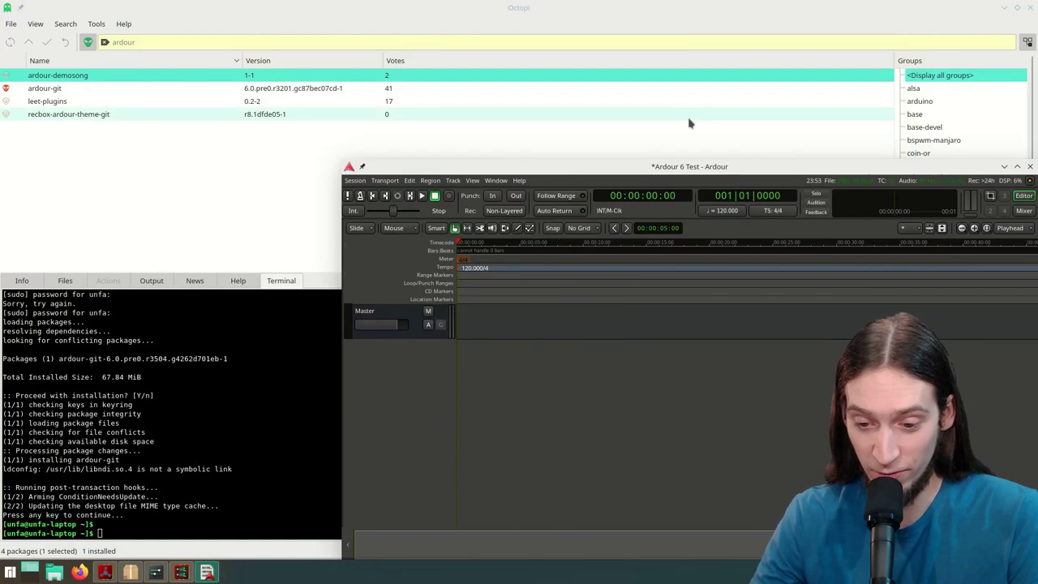
double_click(686, 167)
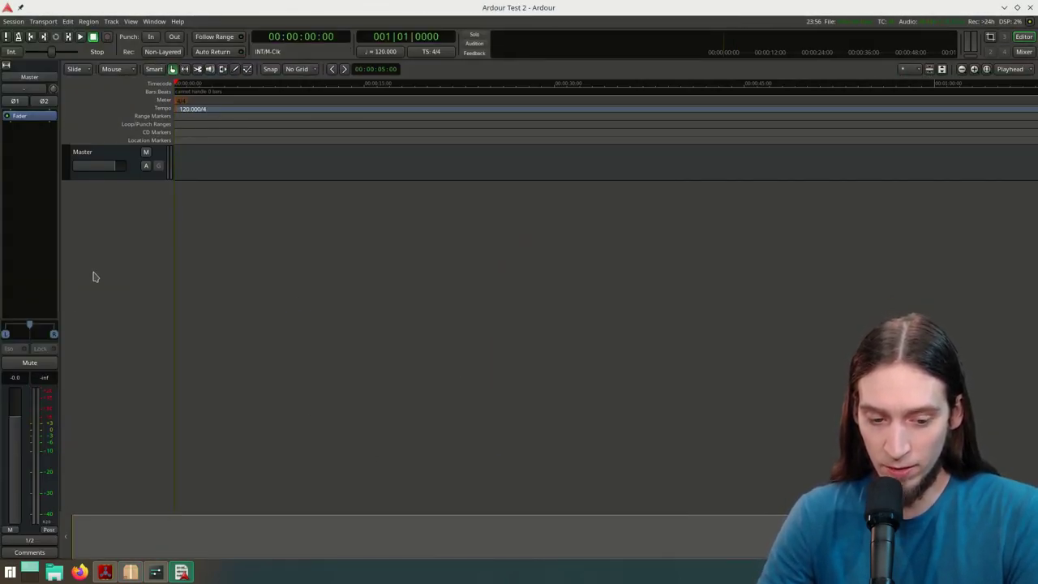
Step: Add a MIDI track named "Zyn" with ZynAddSubFX as its instrument
double_click(92, 277)
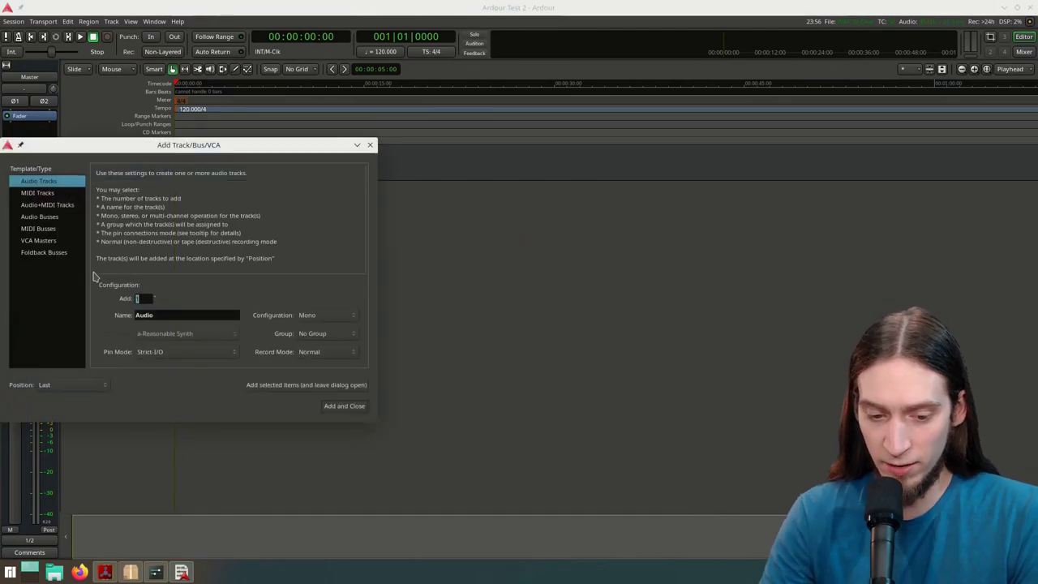
click(33, 193)
click(184, 335)
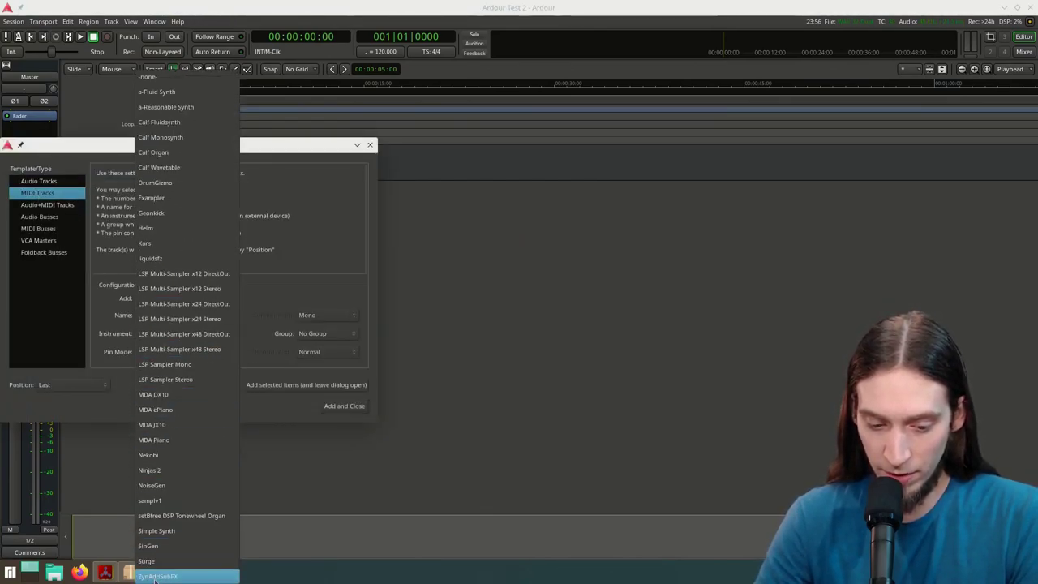
click(186, 568)
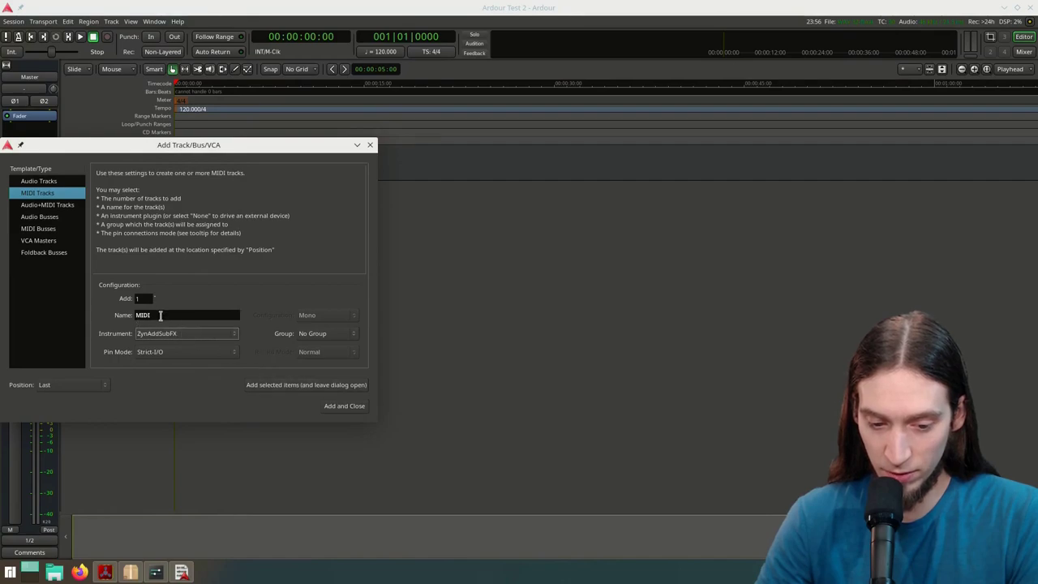
drag(157, 314, 103, 313)
text(Bass)
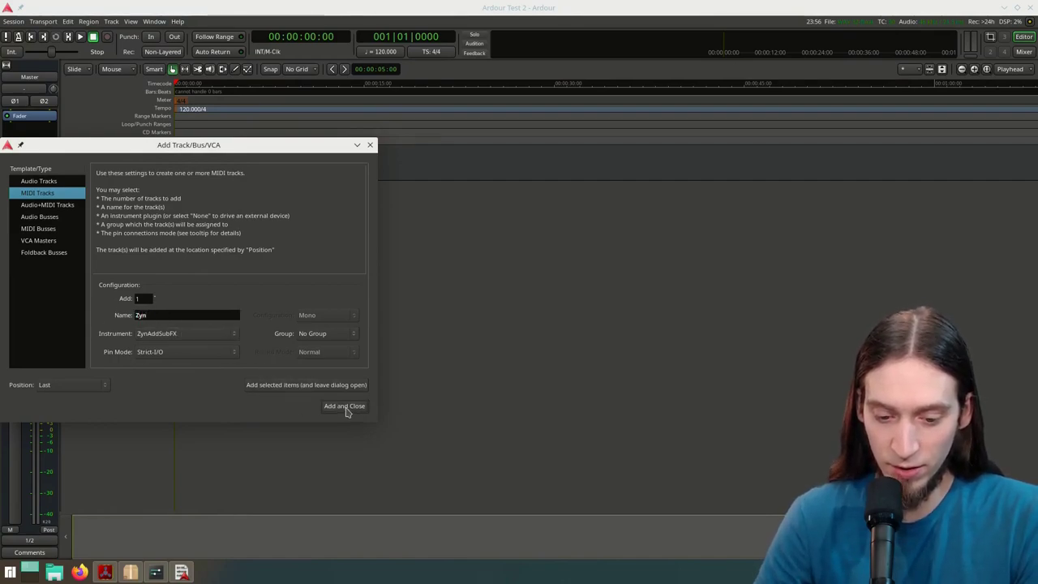
click(345, 406)
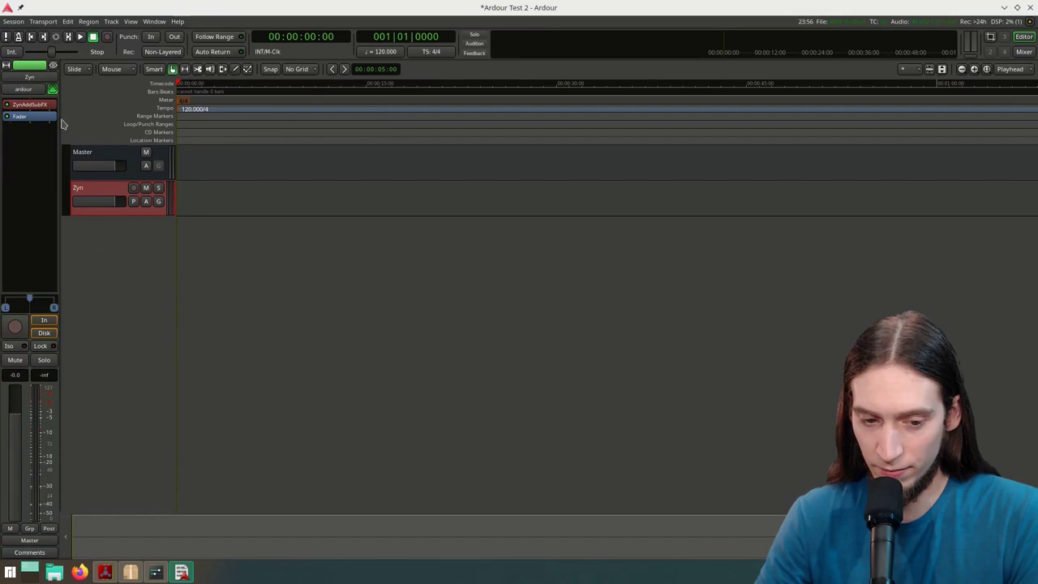
Step: Look at the ZynAddSubFX graphical interface on the Zyn track and close it again
double_click(46, 108)
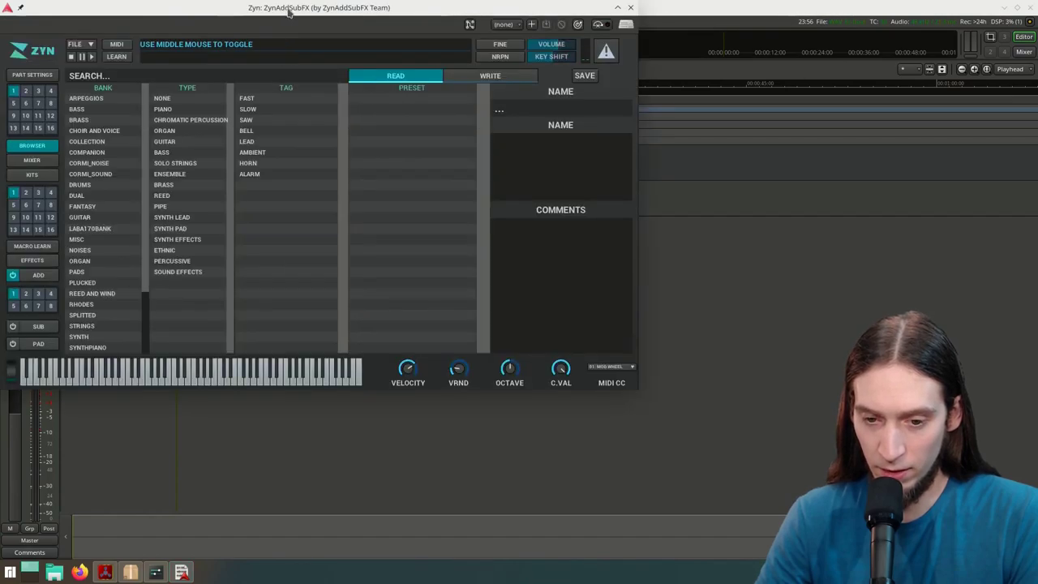
drag(290, 40, 385, 59)
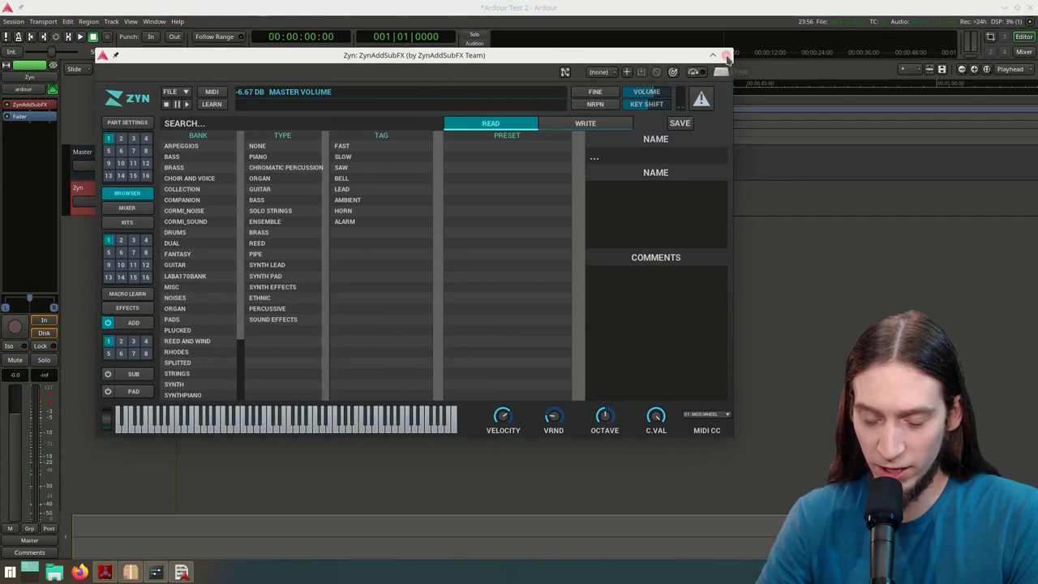
click(726, 59)
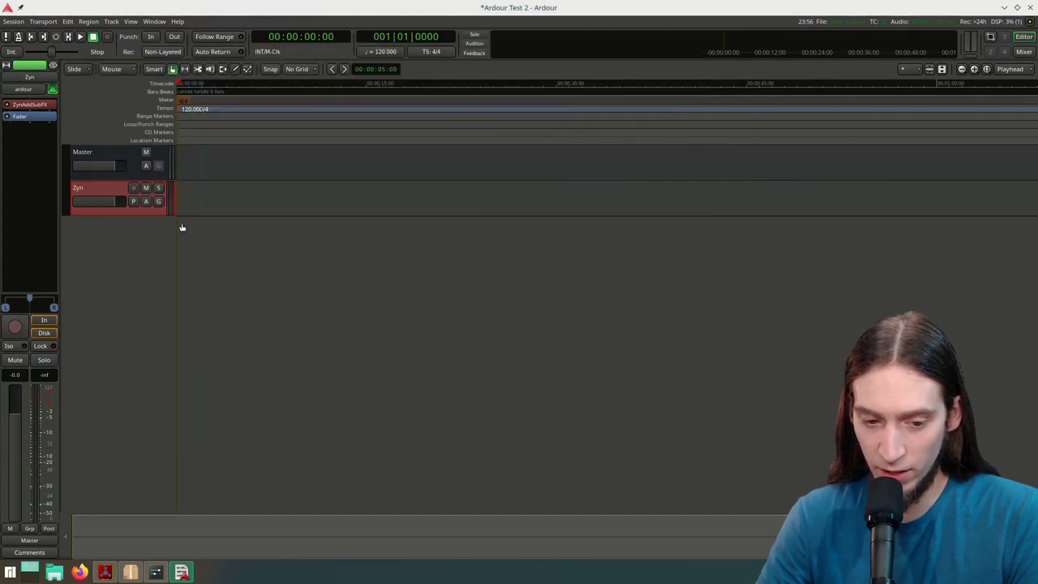
Step: Add another MIDI track with the default name and no instrument plugin
double_click(113, 255)
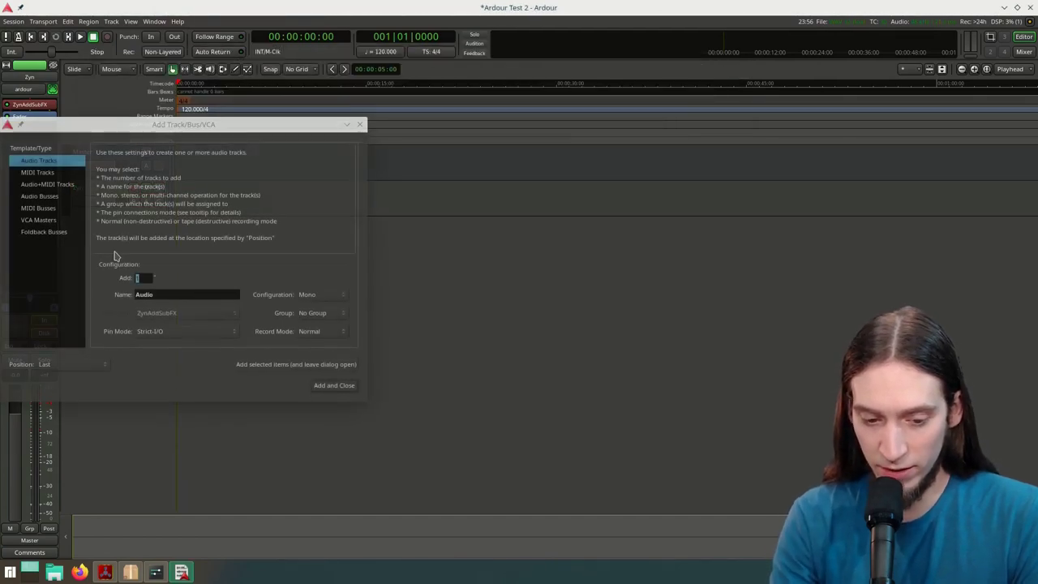
click(49, 174)
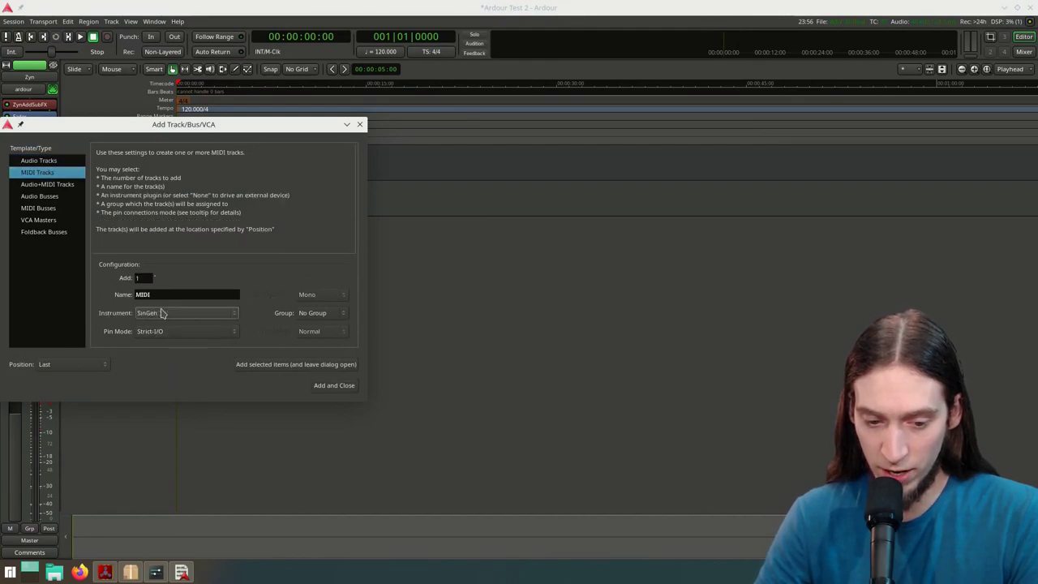
click(318, 385)
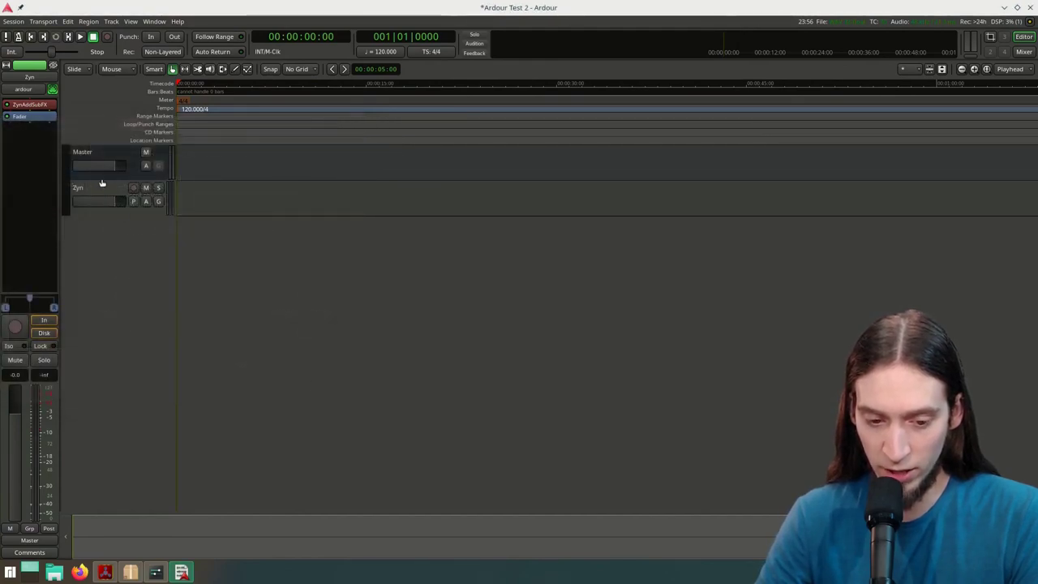
Step: Bring up a maximized Plugin Manager for the new MIDI track and sort its list by type with LV2 first
right_click(42, 115)
mouse_move(122, 111)
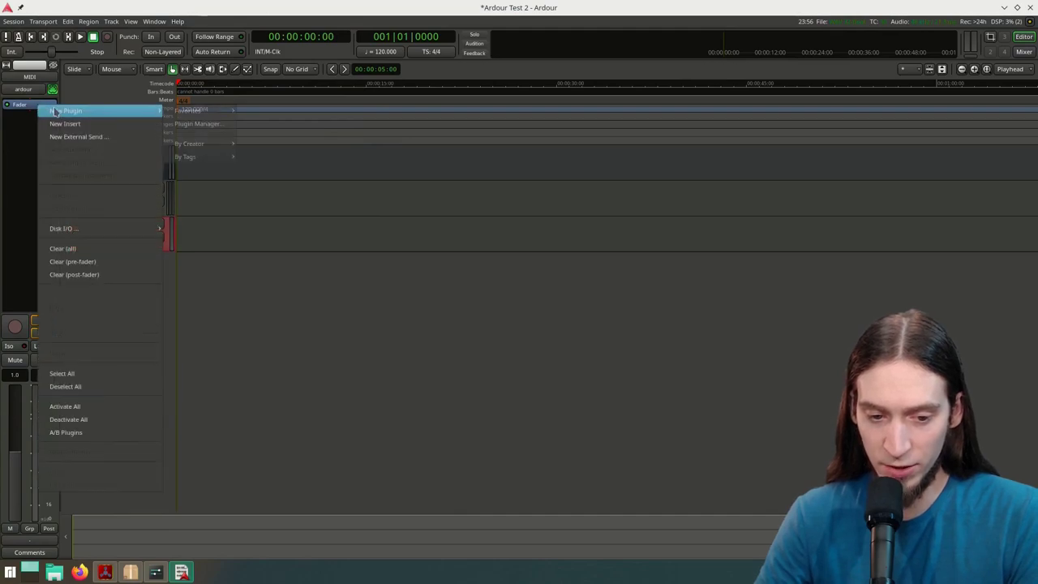
click(189, 125)
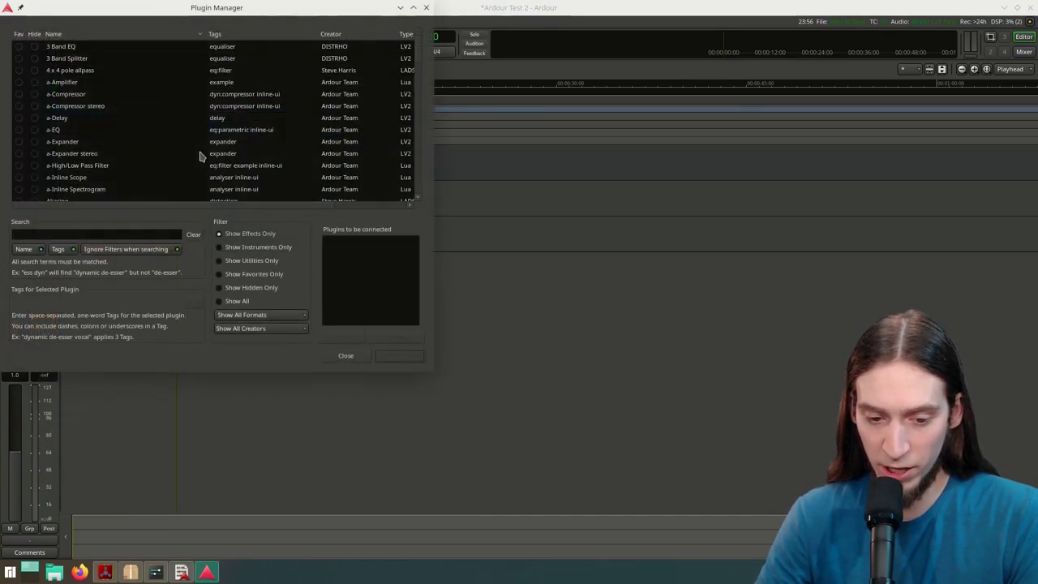
click(413, 9)
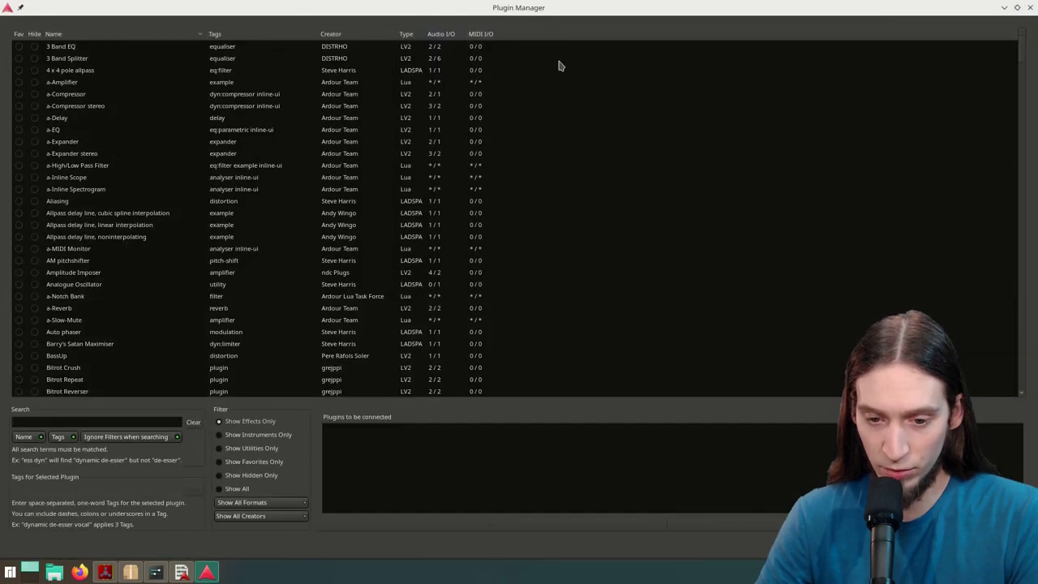
click(408, 34)
click(408, 34)
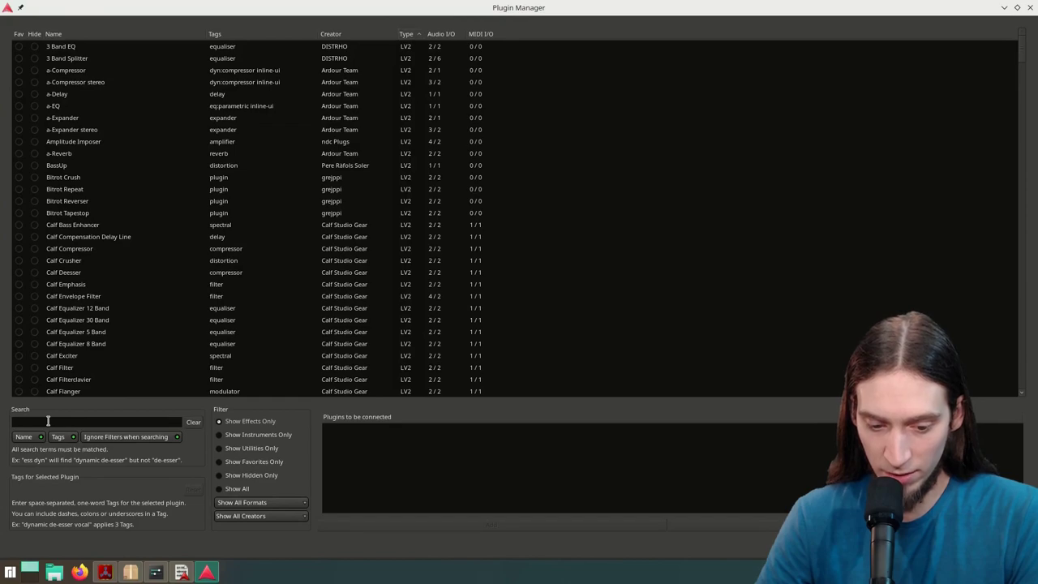
Step: Filter the plugin list to show only instruments in the LV2 format
click(224, 434)
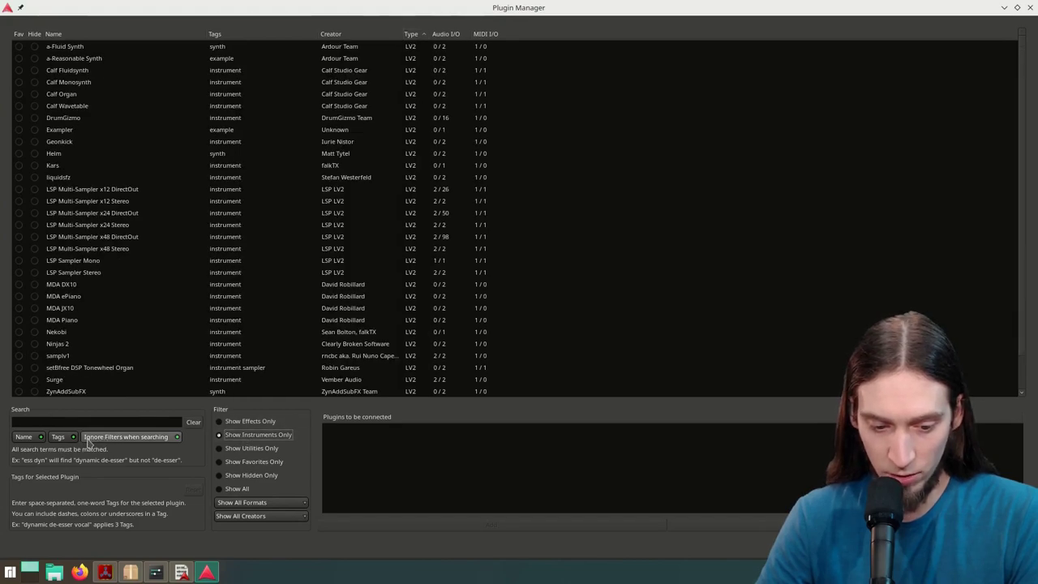
click(302, 504)
click(281, 530)
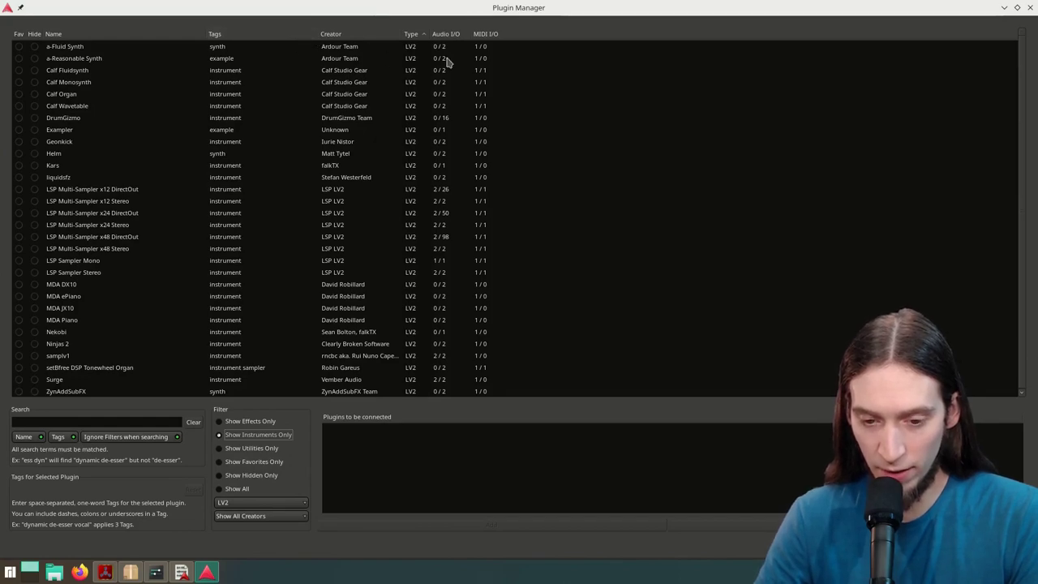
Step: Insert Geonkick on the MIDI track and place it before the fader
double_click(84, 142)
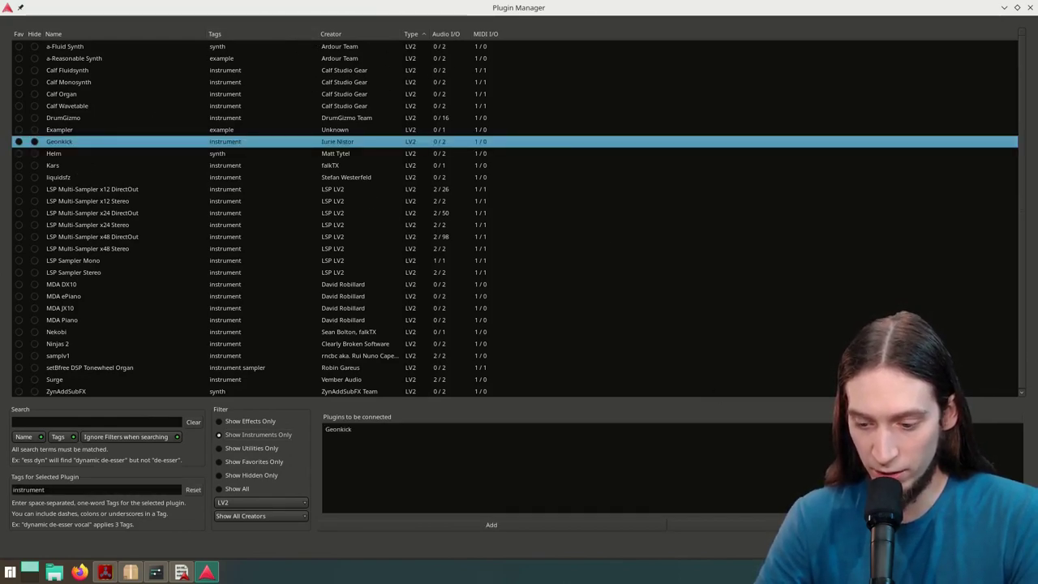
click(932, 525)
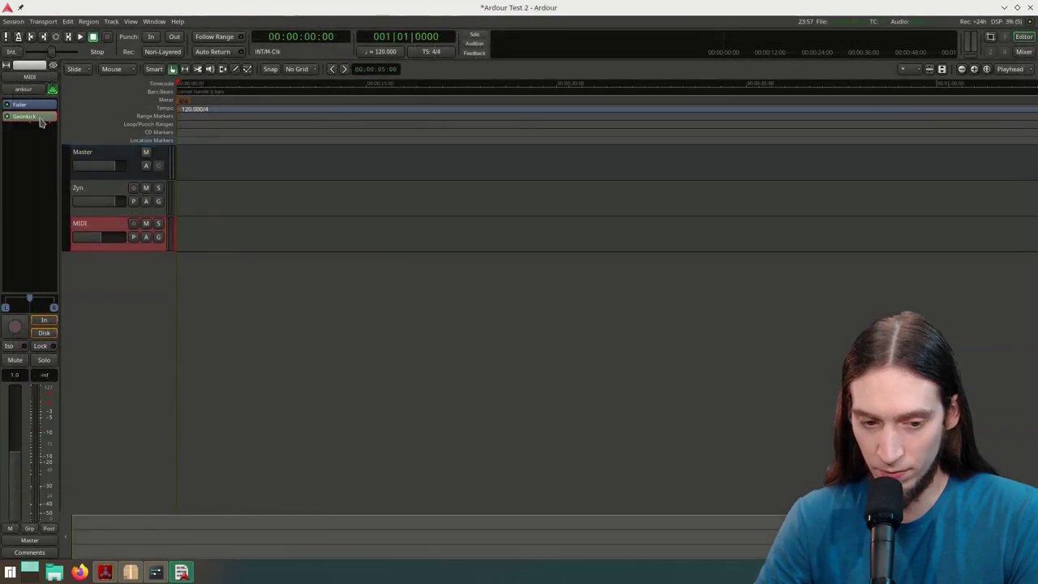
drag(38, 107, 39, 107)
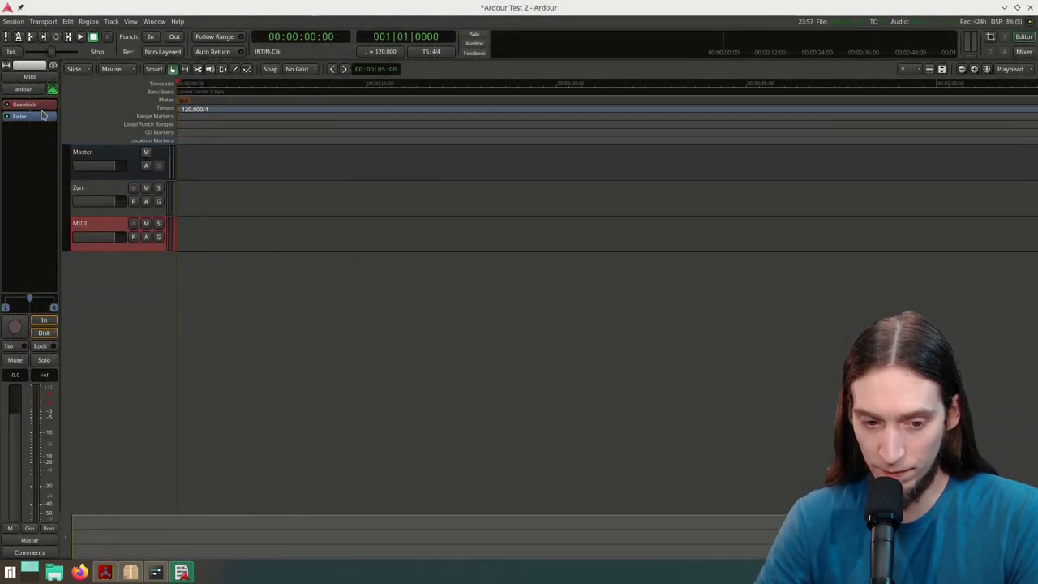
Step: Look at Geonkick's graphical interface and close it again
double_click(40, 107)
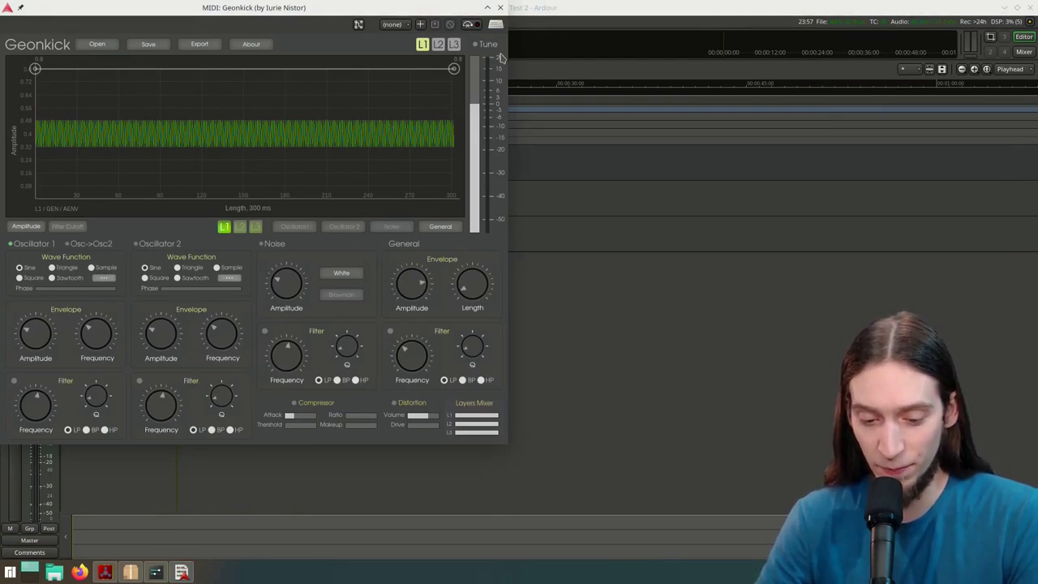
click(500, 7)
Step: Check the system's CPU load and running processes with htop in the drop-down terminal
key(F12)
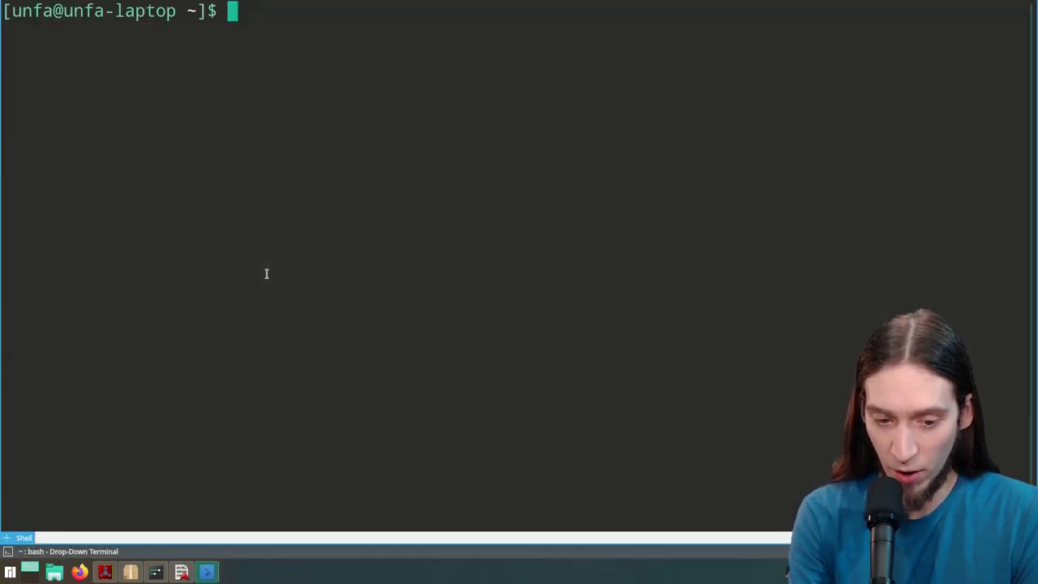
text(h)
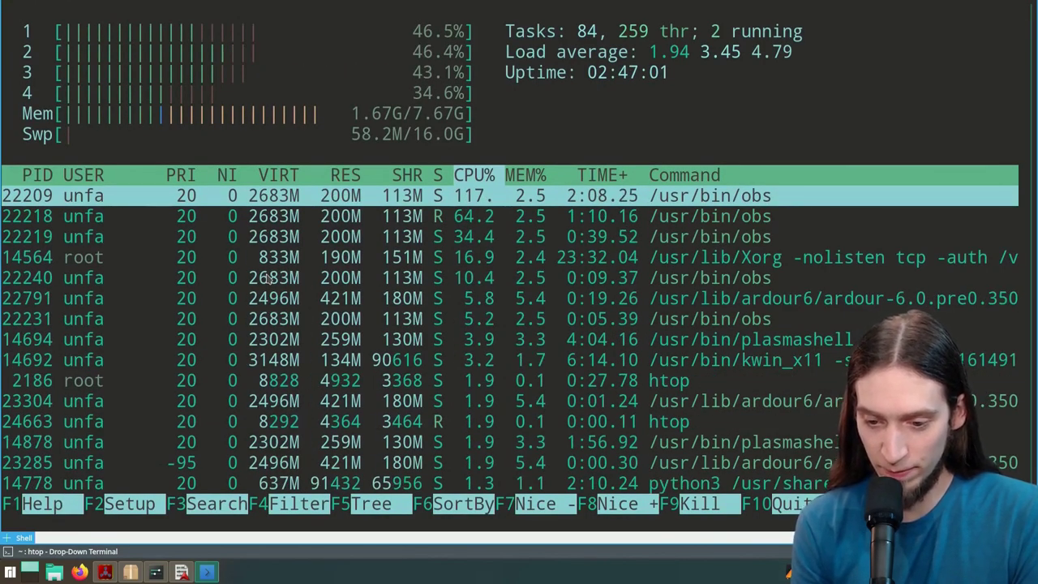
key(F12)
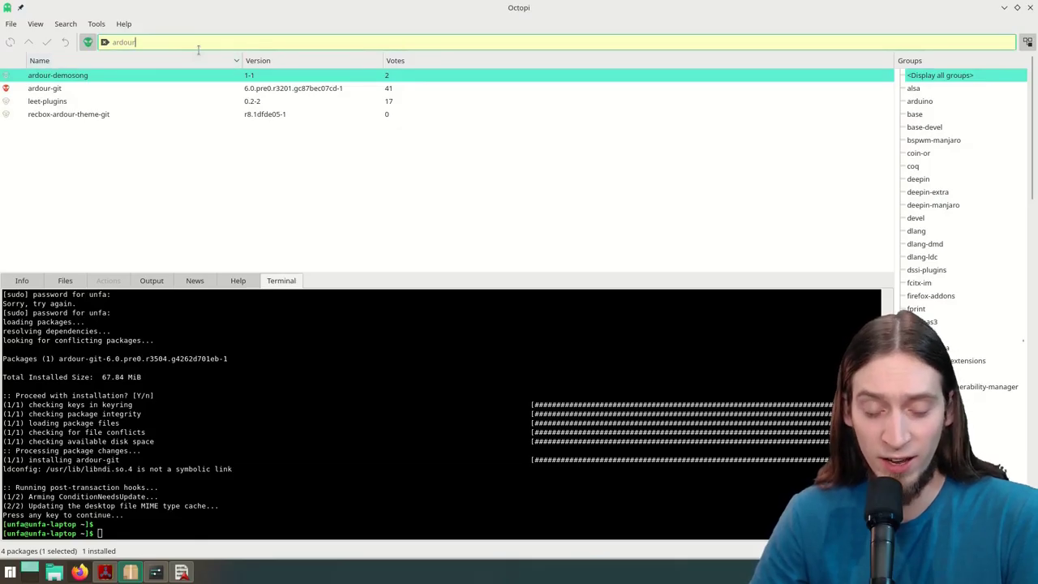
Step: Search the official repositories for pulseaudio instead of ardour in the AUR, and select the pulseaudio-jack package
key(ctrl+l)
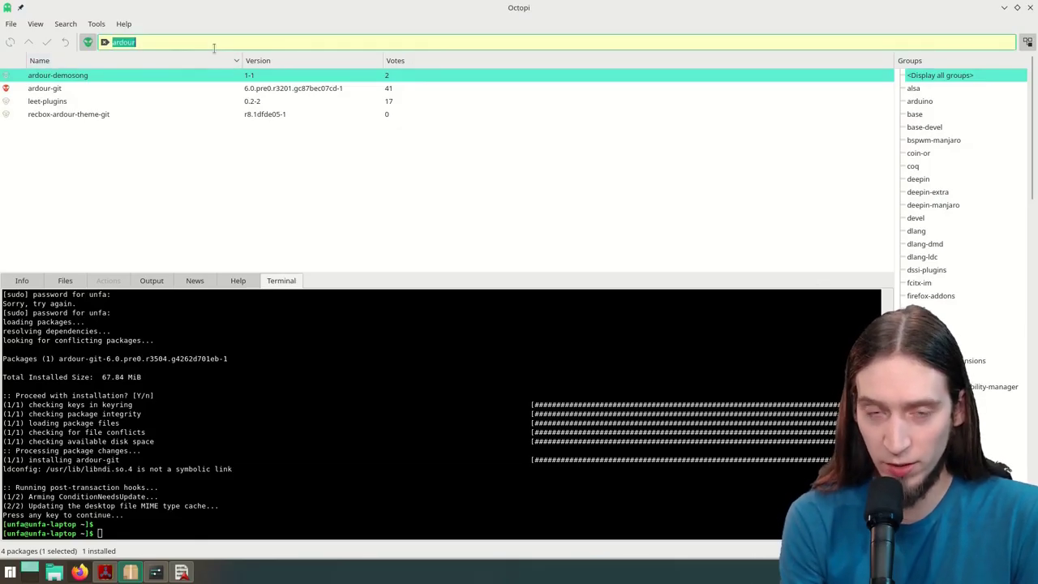
key(BackSpace)
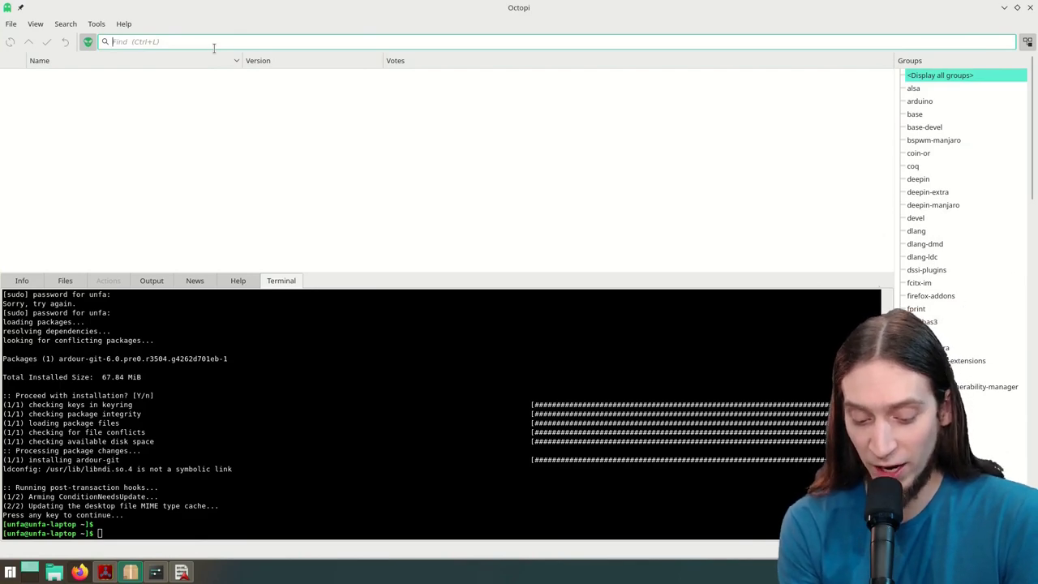
text(pulseaudio)
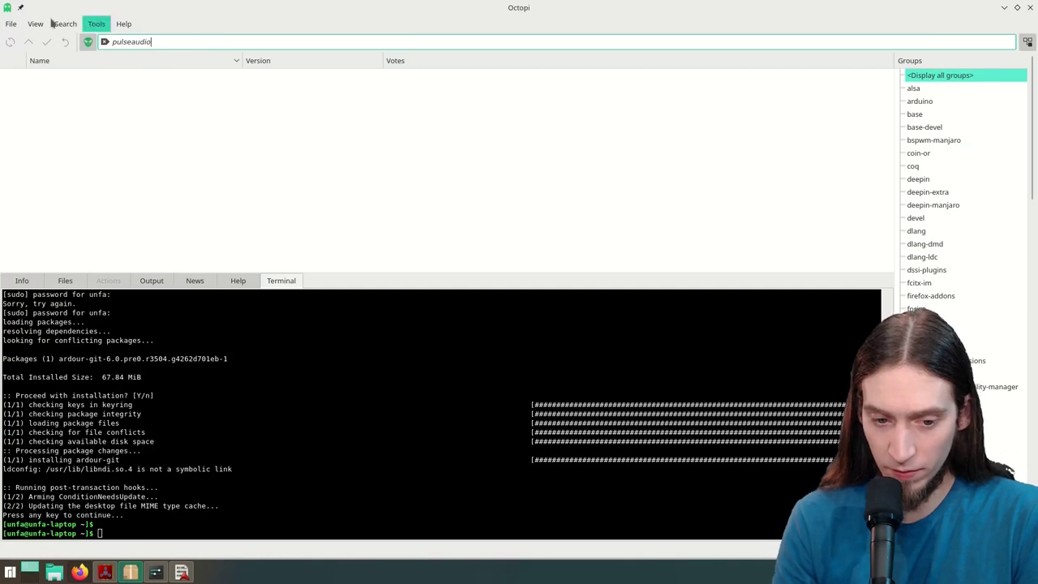
key(Return)
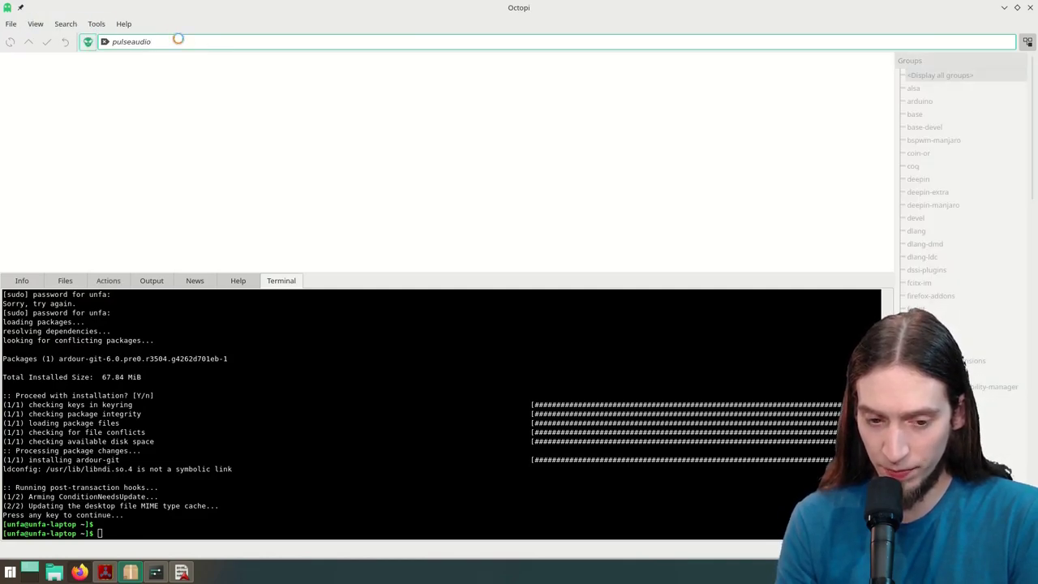
click(275, 179)
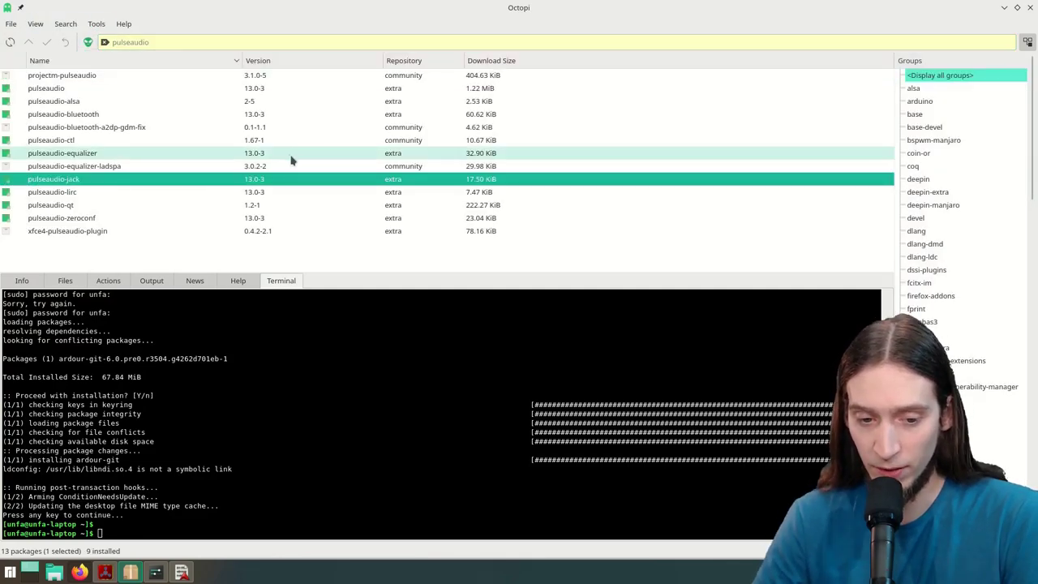
Step: Search the AUR for vcv and install the vcvrack-bin package
click(185, 42)
text(v)
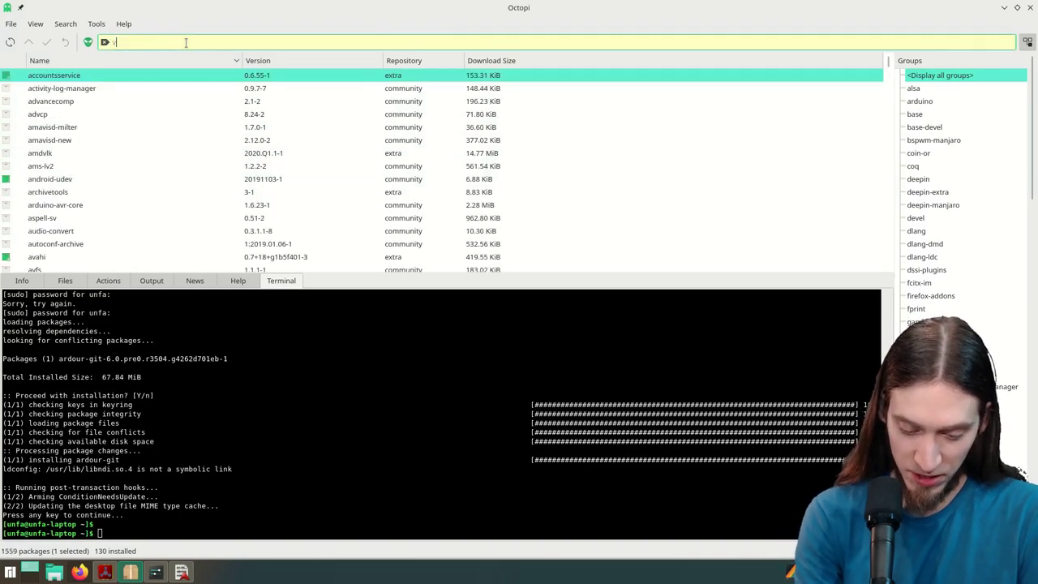
text(cv)
click(87, 41)
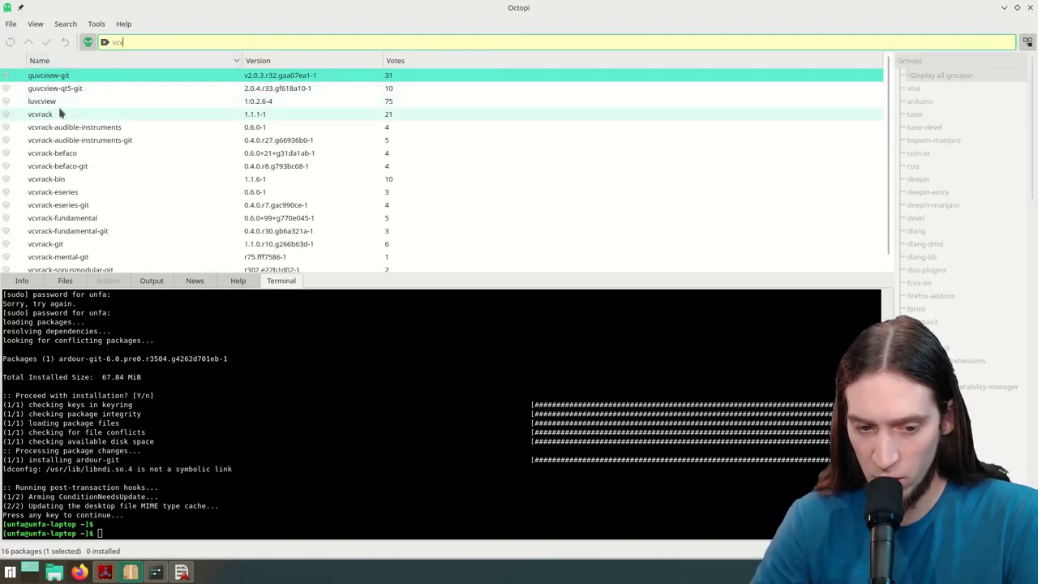
click(48, 182)
right_click(49, 184)
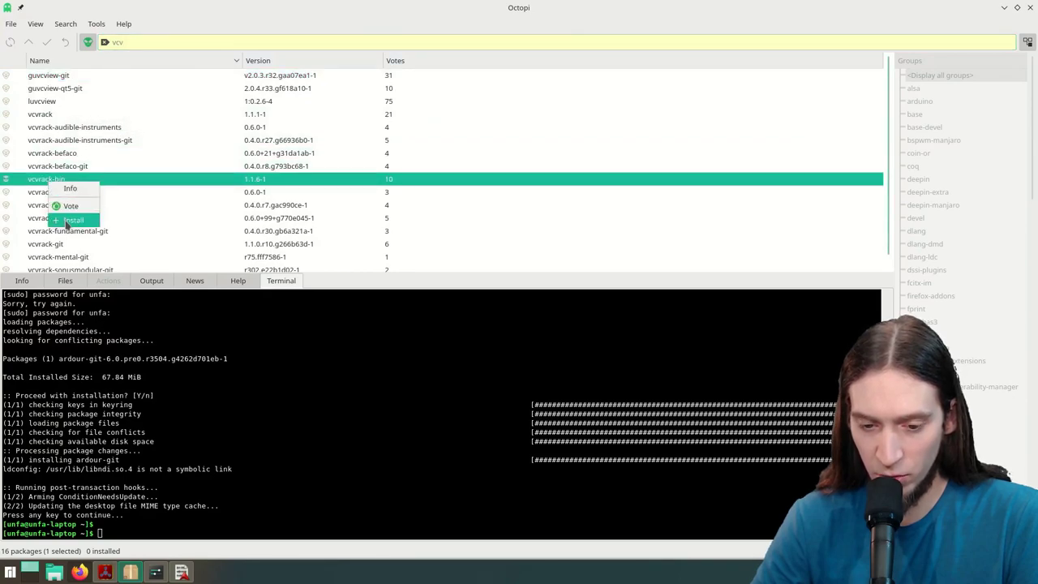
click(68, 223)
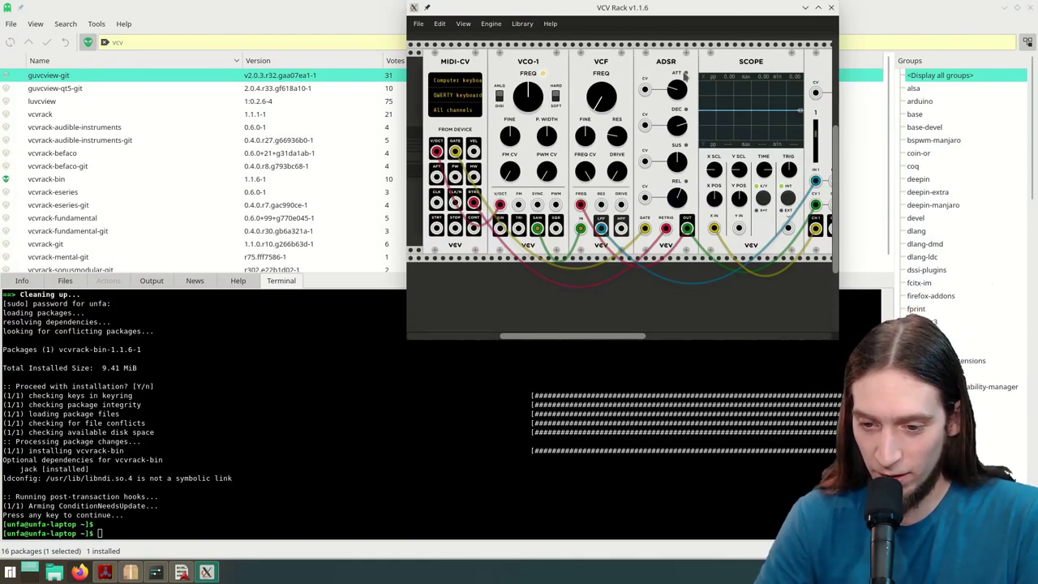
Step: Maximize VCV Rack and set its AUDIO-8 module to the JACK driver with the system (1-2 in, 1-2 out) device
drag(780, 6, 711, 36)
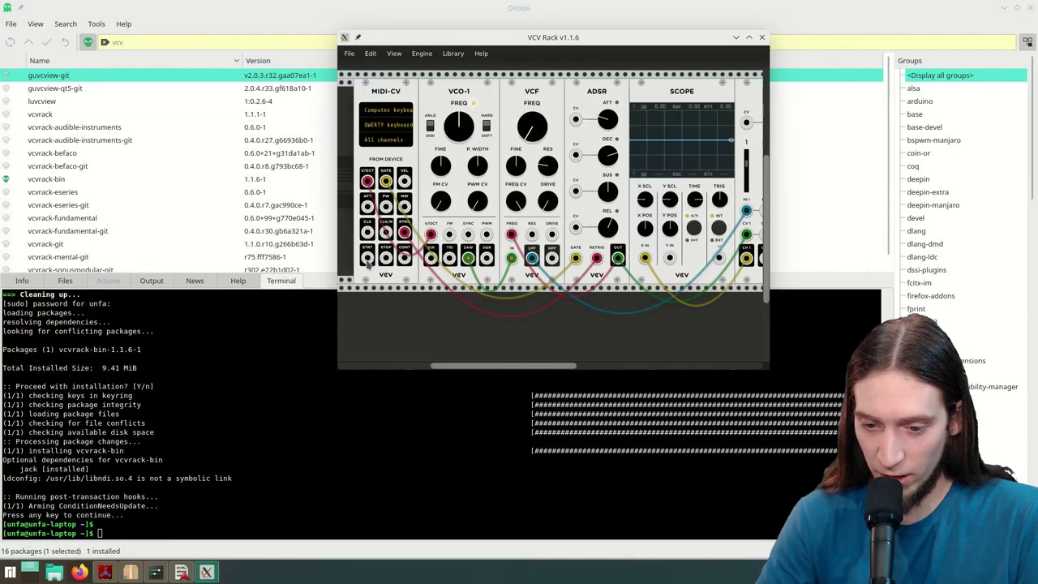
click(748, 39)
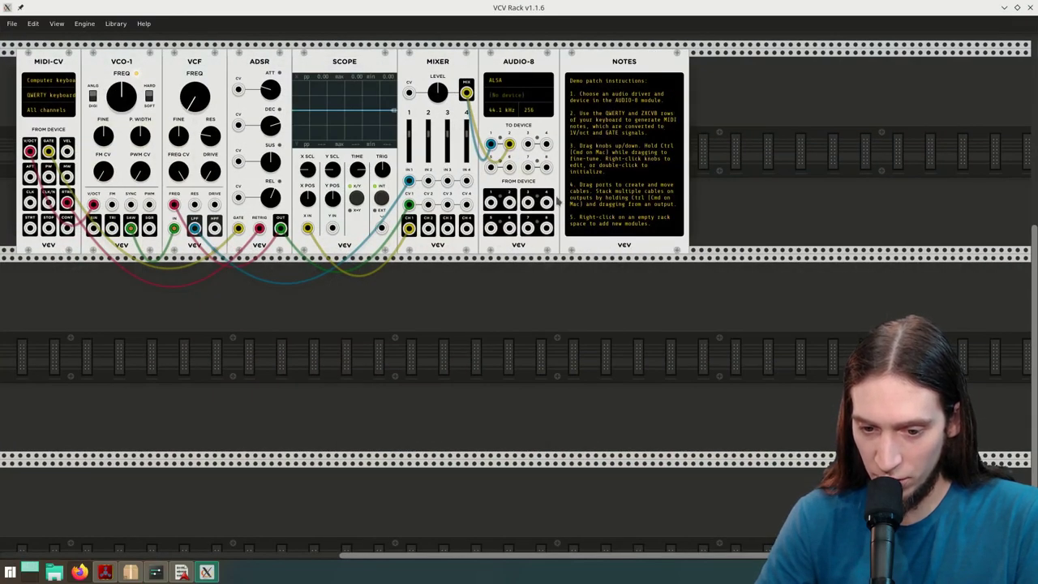
click(512, 84)
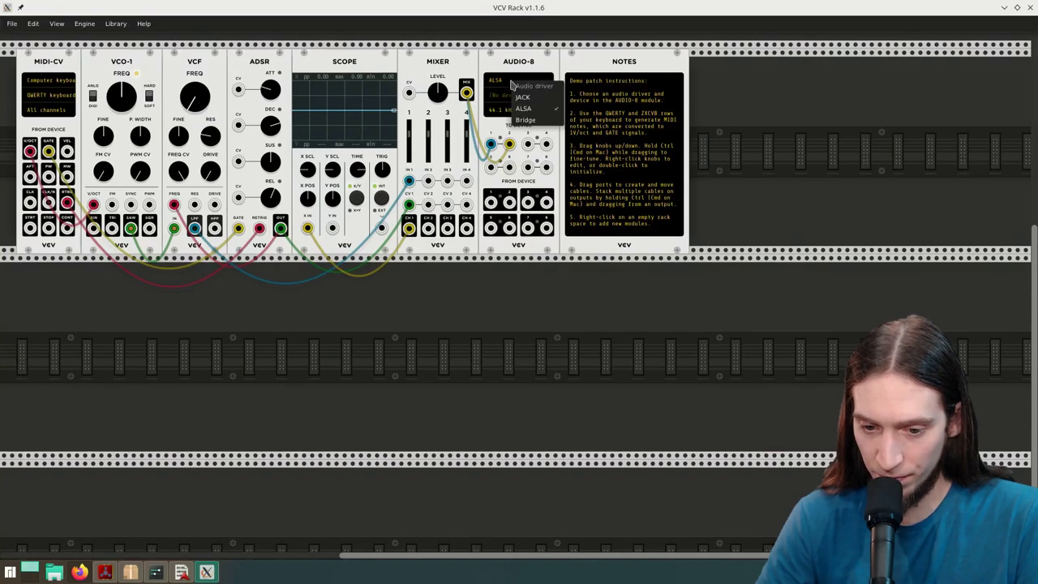
click(522, 97)
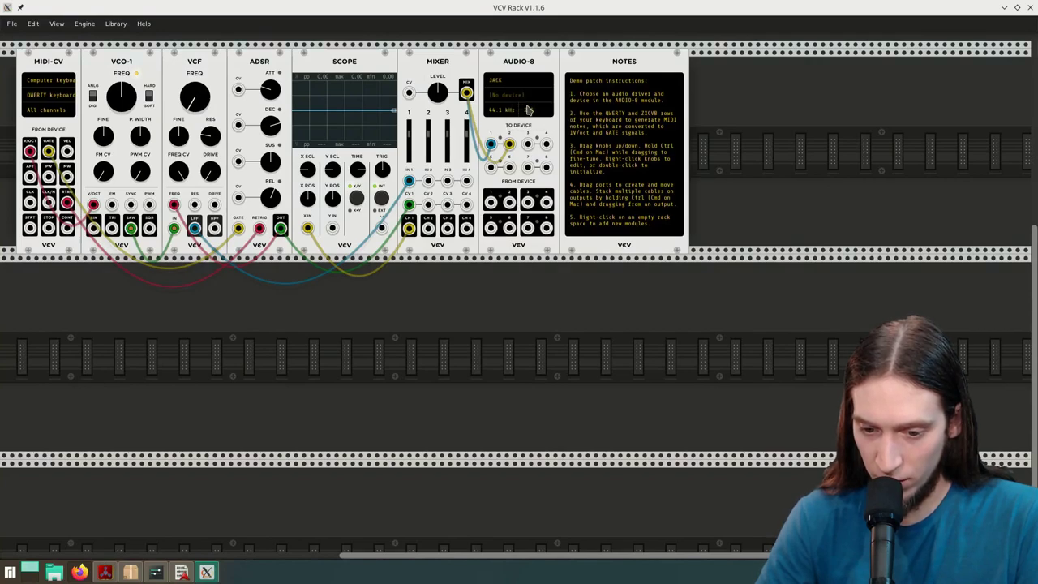
click(519, 95)
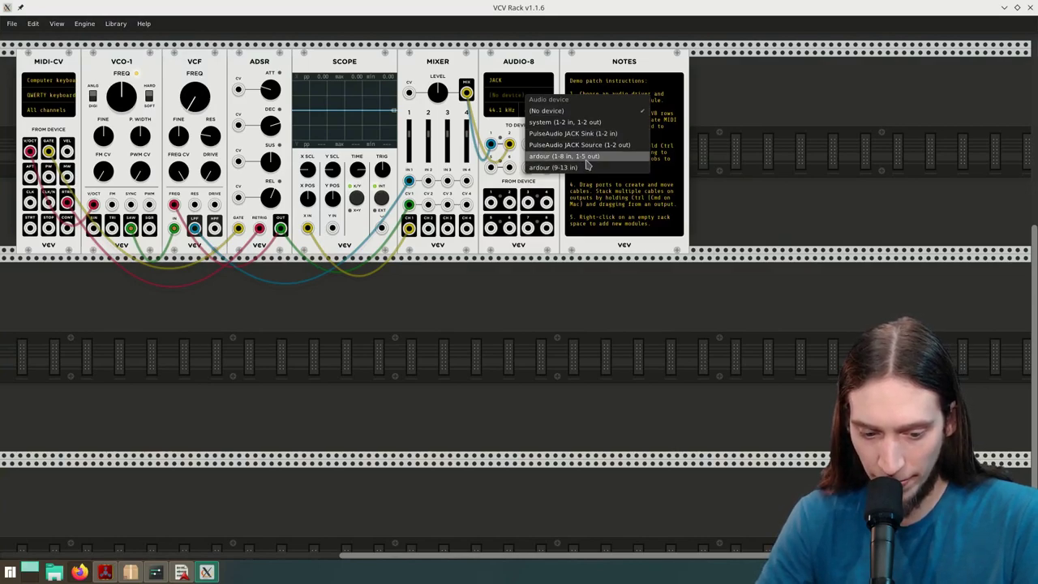
click(597, 124)
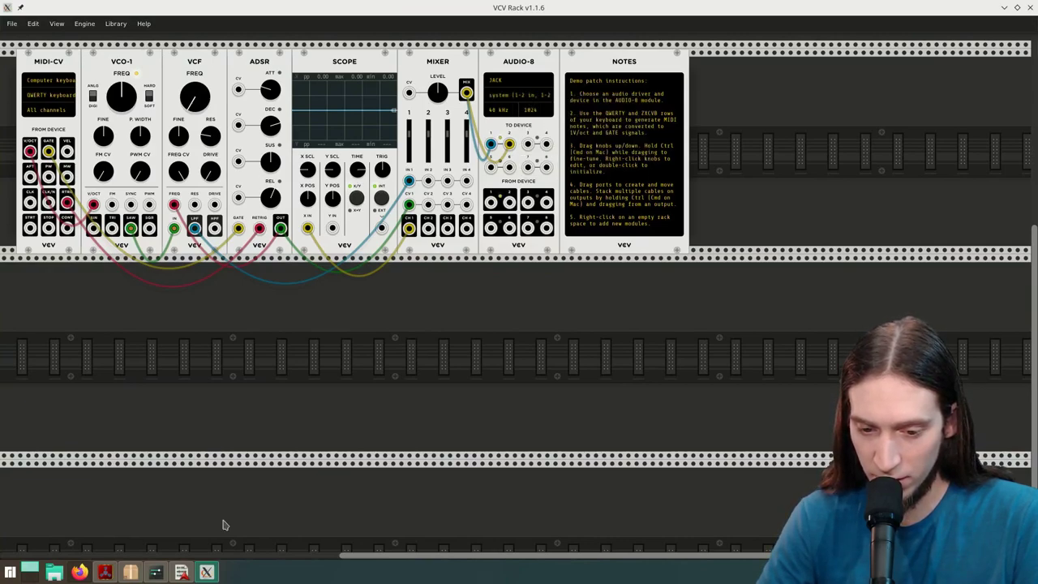
Step: Switch to Ardour and route VCV Rack's outport 0 and outport 1 to the left and right inputs of the VCV Rack track
key(alt+Tab)
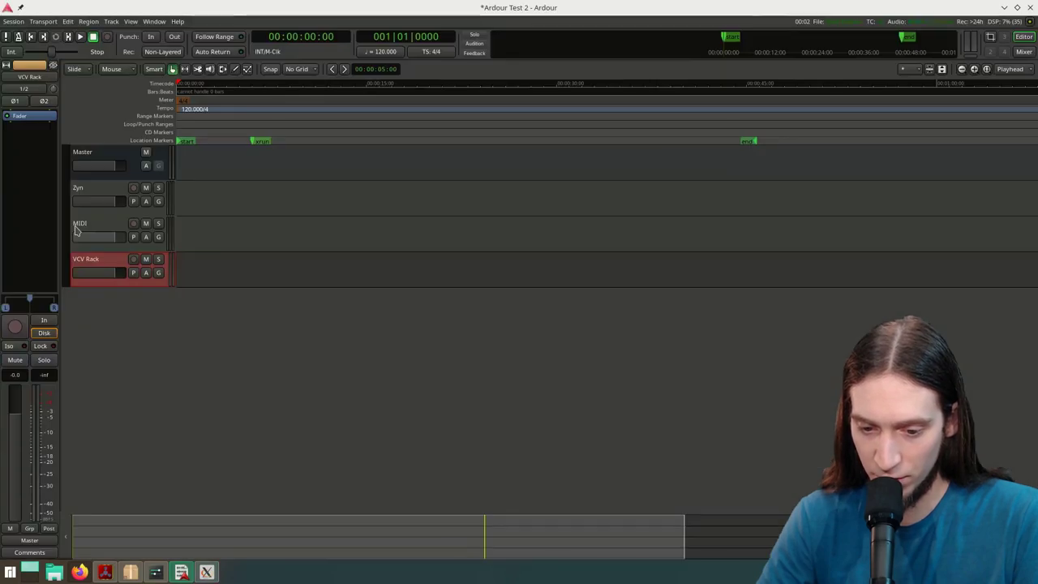
click(25, 88)
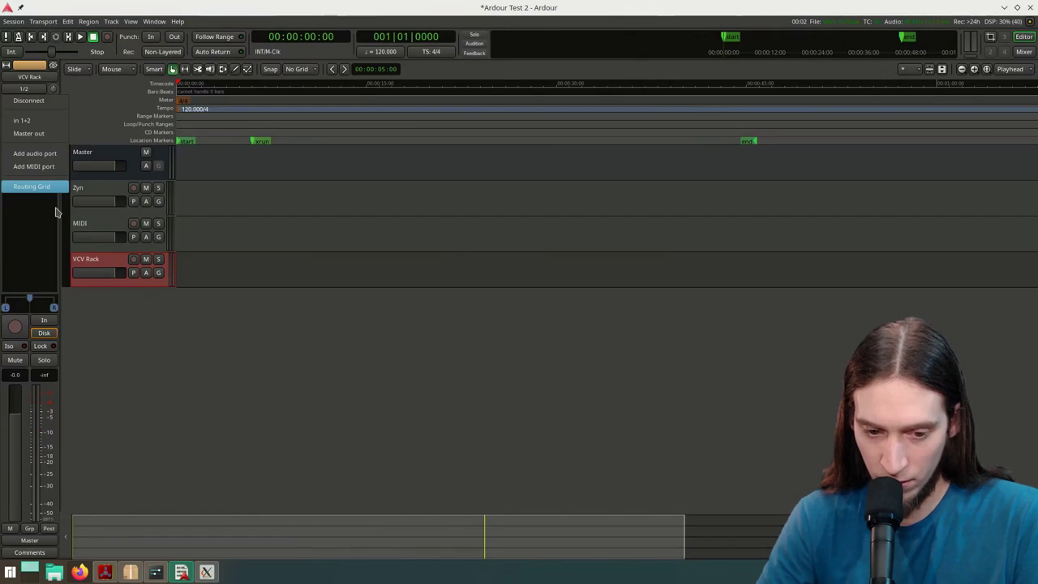
click(32, 186)
click(424, 217)
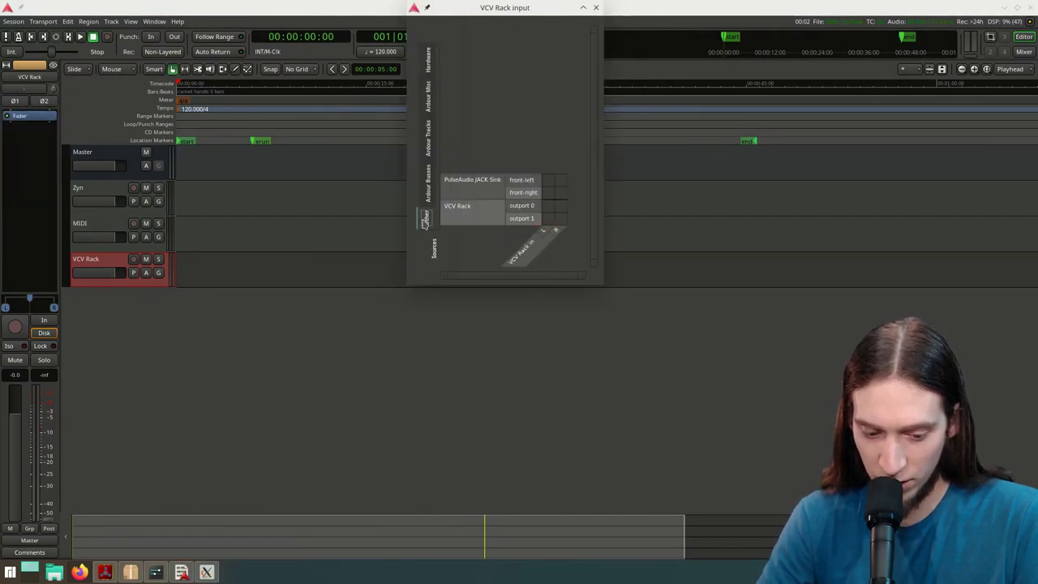
click(547, 205)
click(560, 218)
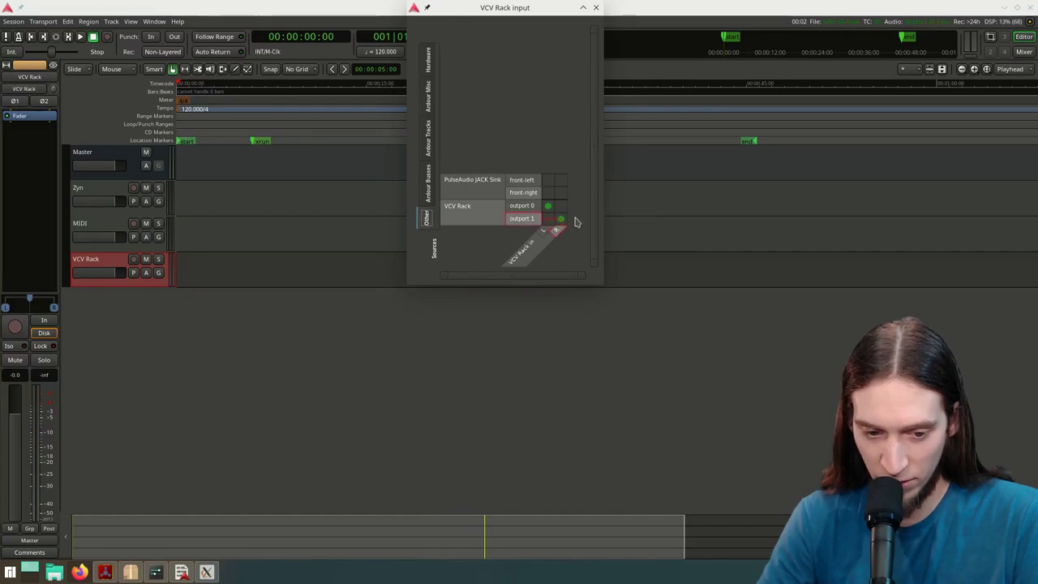
click(595, 7)
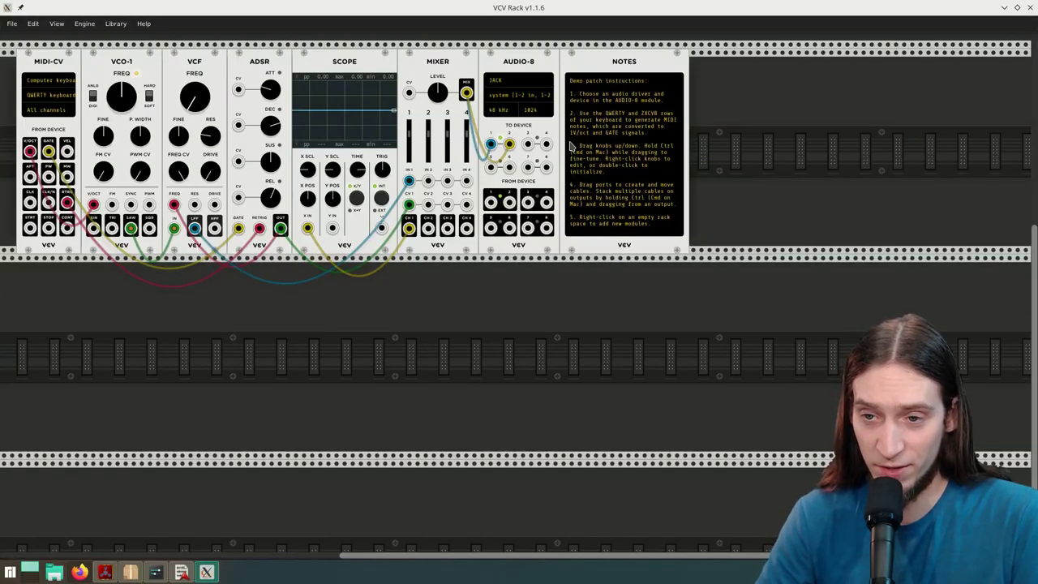
Step: Play a test note in VCV Rack with the computer keyboard, and close the Ardour session
key(q)
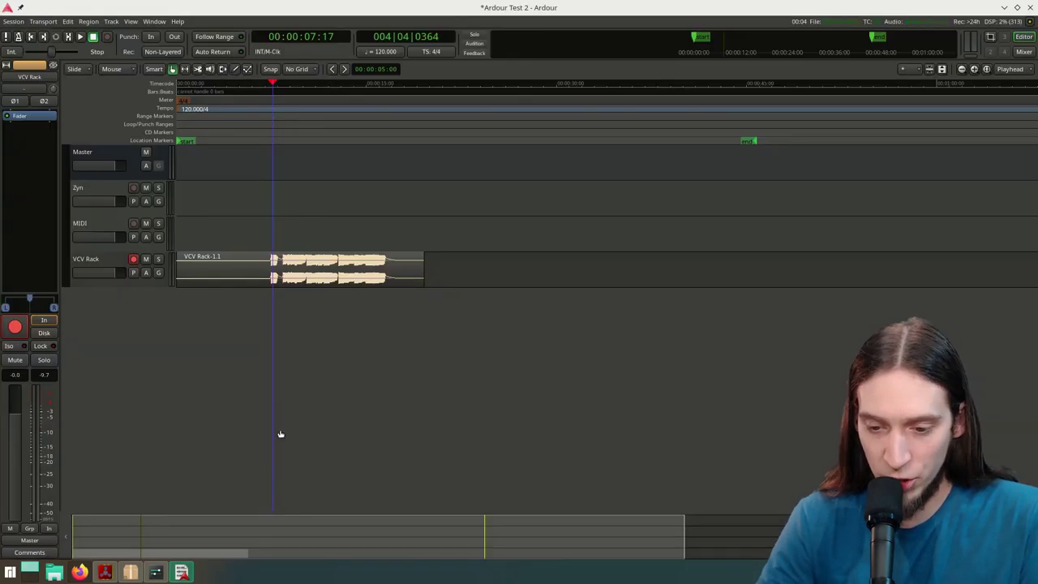
click(1028, 8)
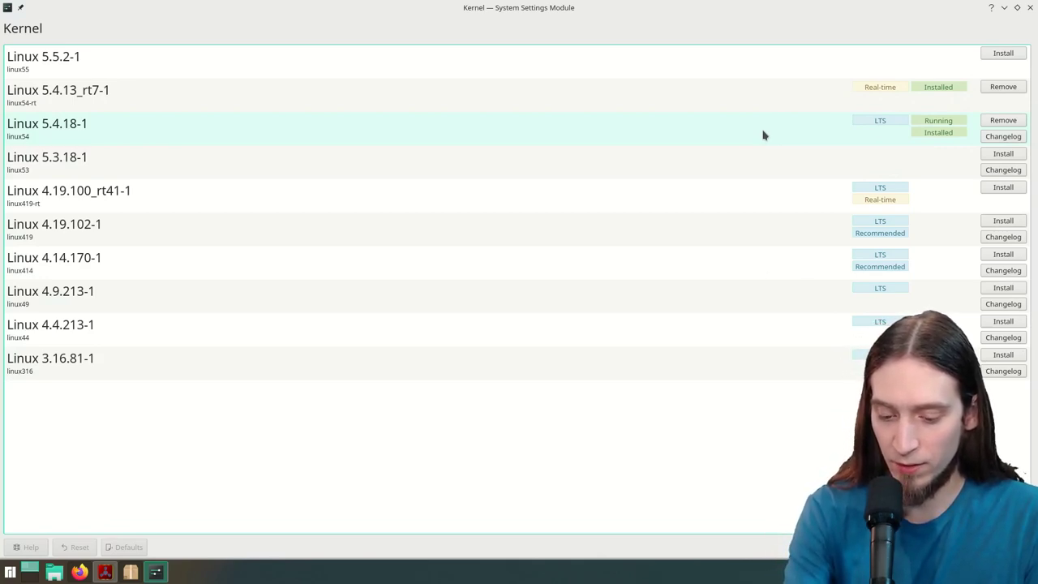
key(F12)
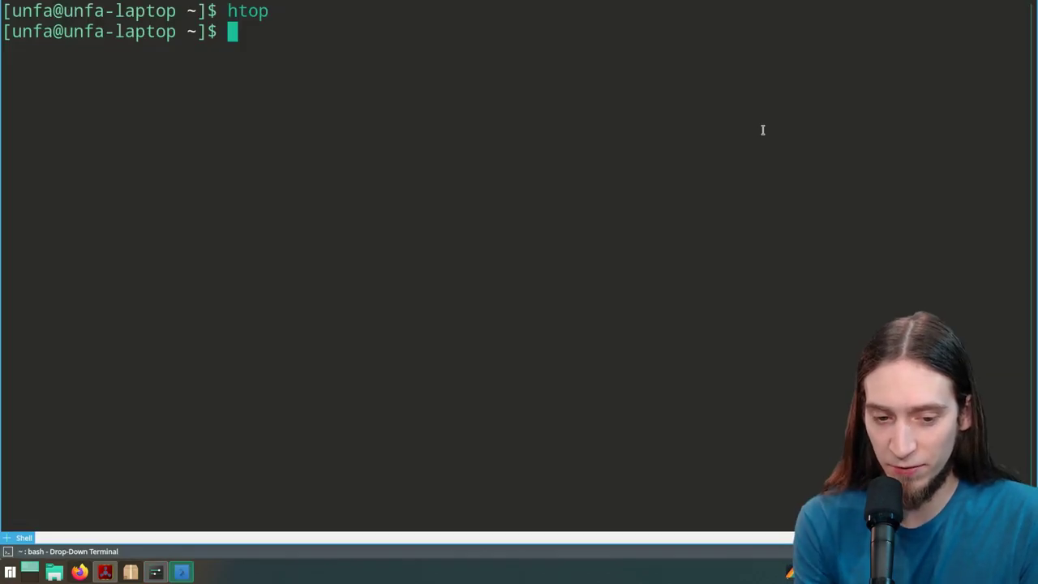
text(rebo)
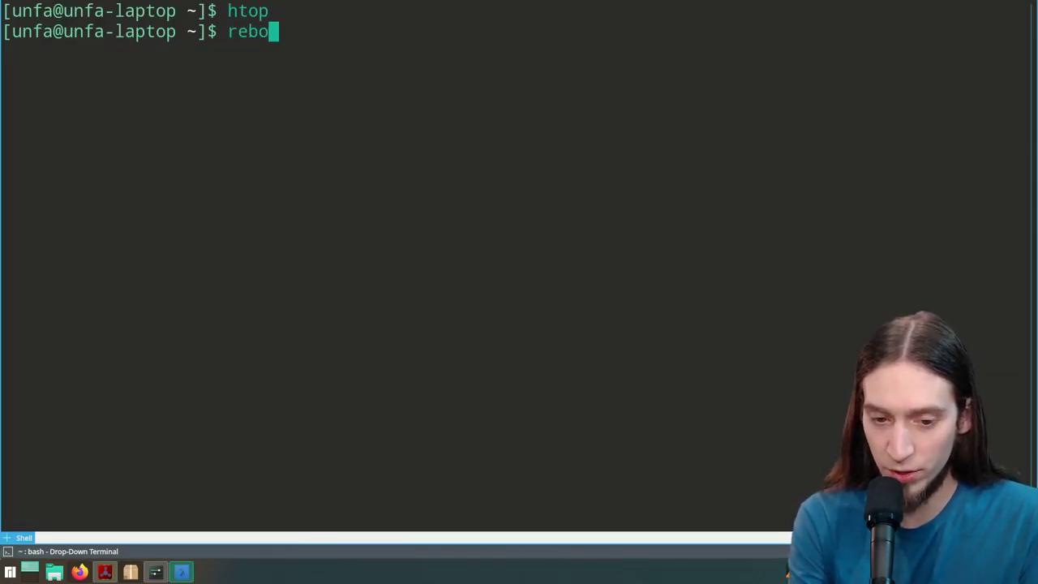
text(ot)
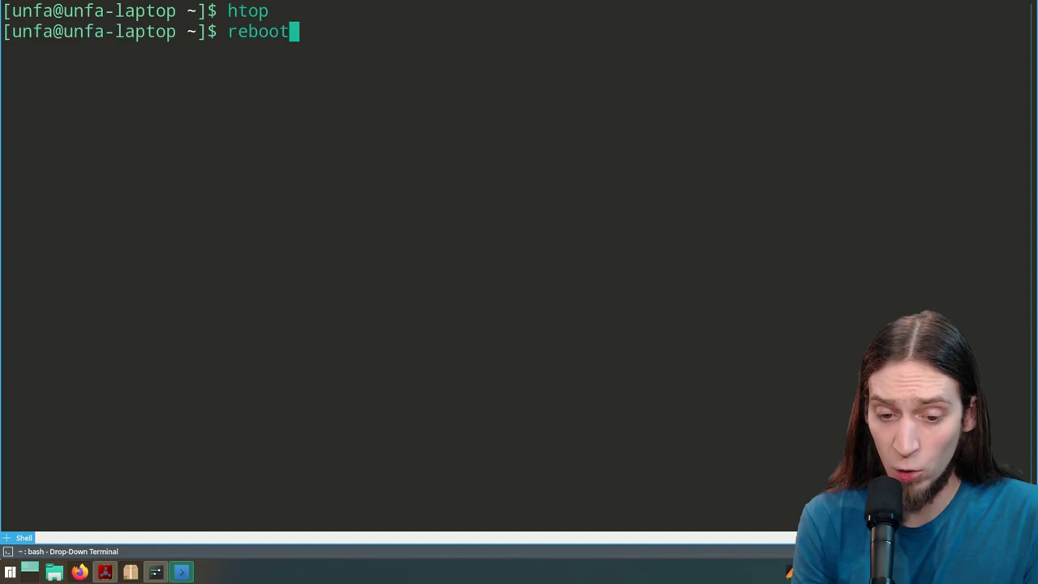
key(ctrl+c)
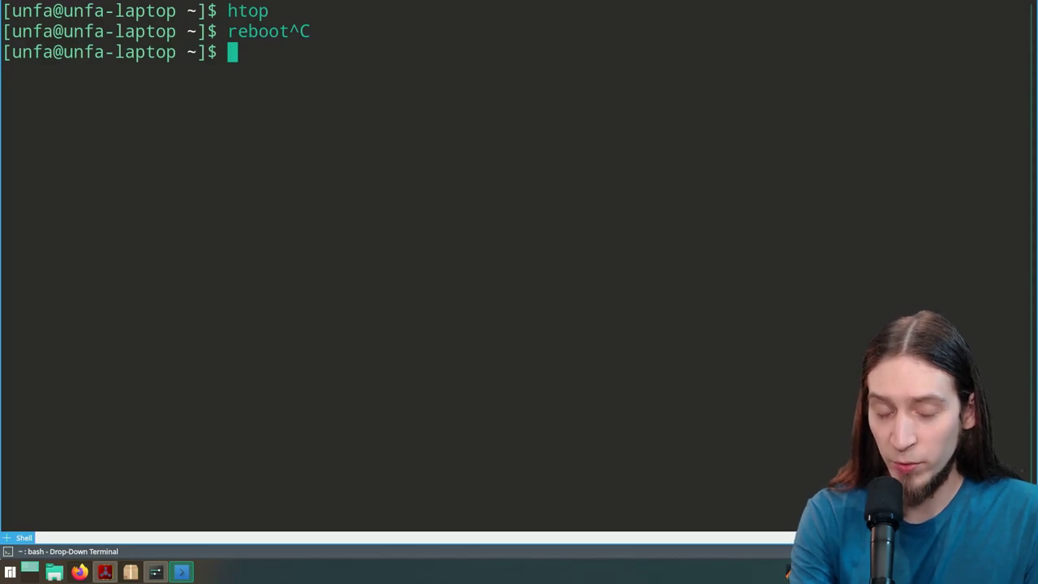
key(F12)
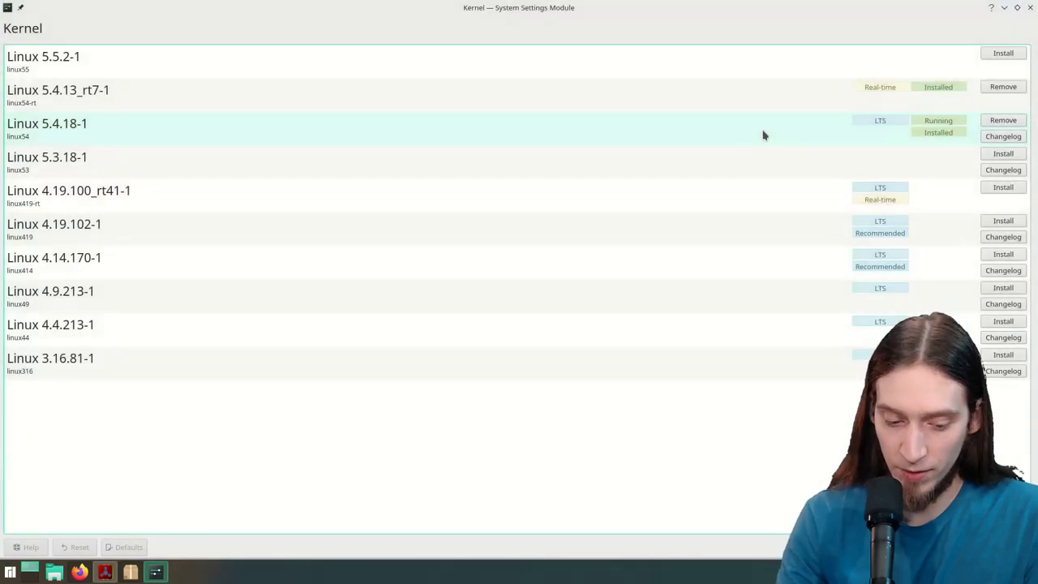
Step: Launch Timeshift, authenticate with the account password, look at the existing system snapshots and close it
click(9, 571)
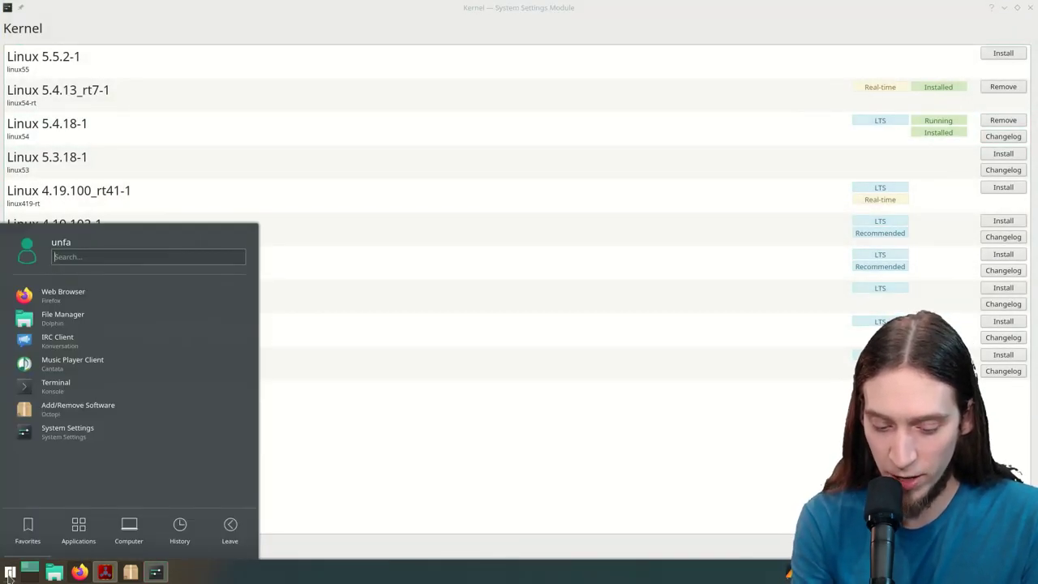
text(timeshift)
key(Return)
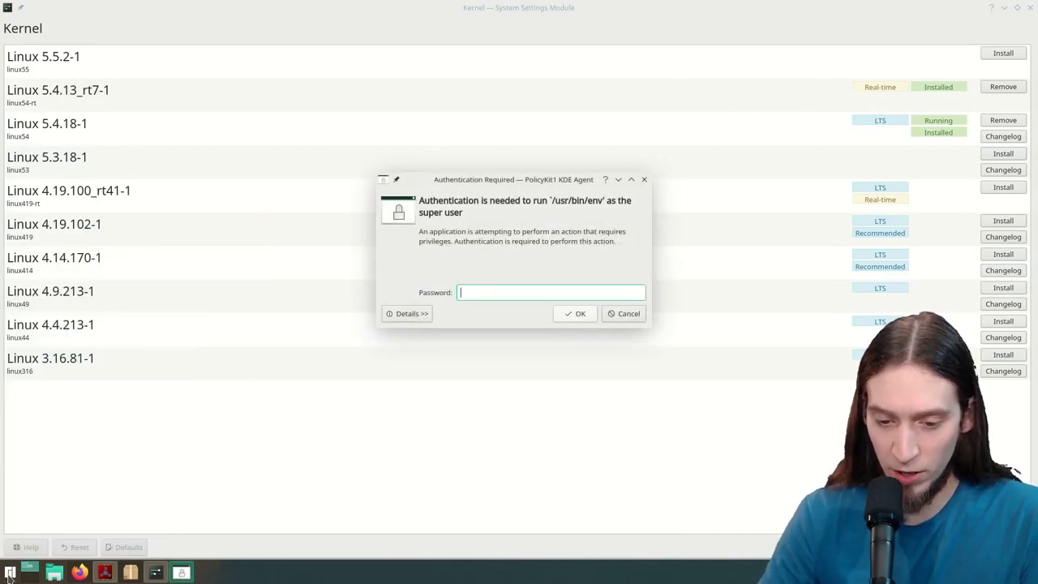
text(****)
key(Return)
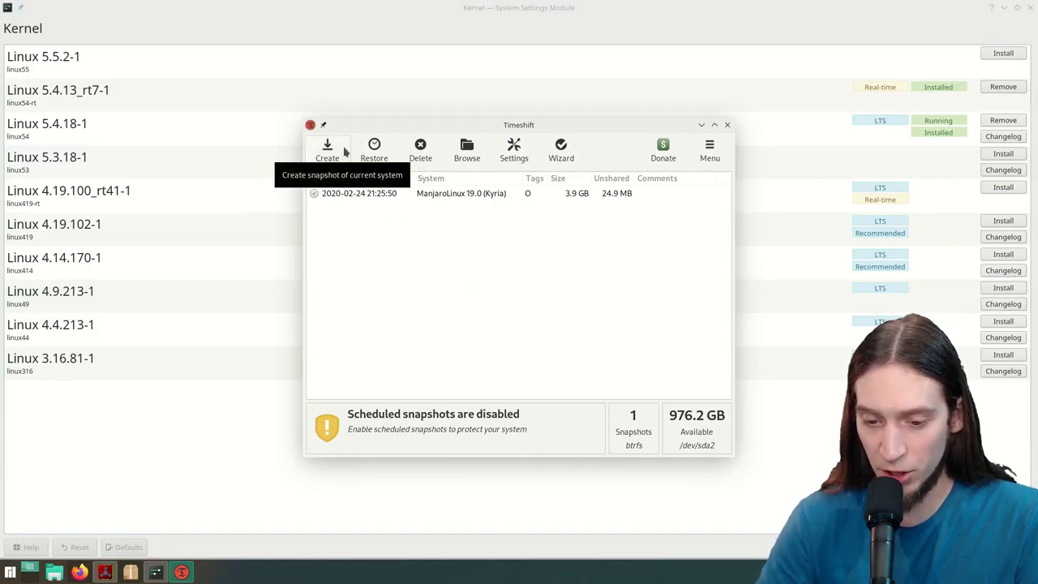
click(726, 126)
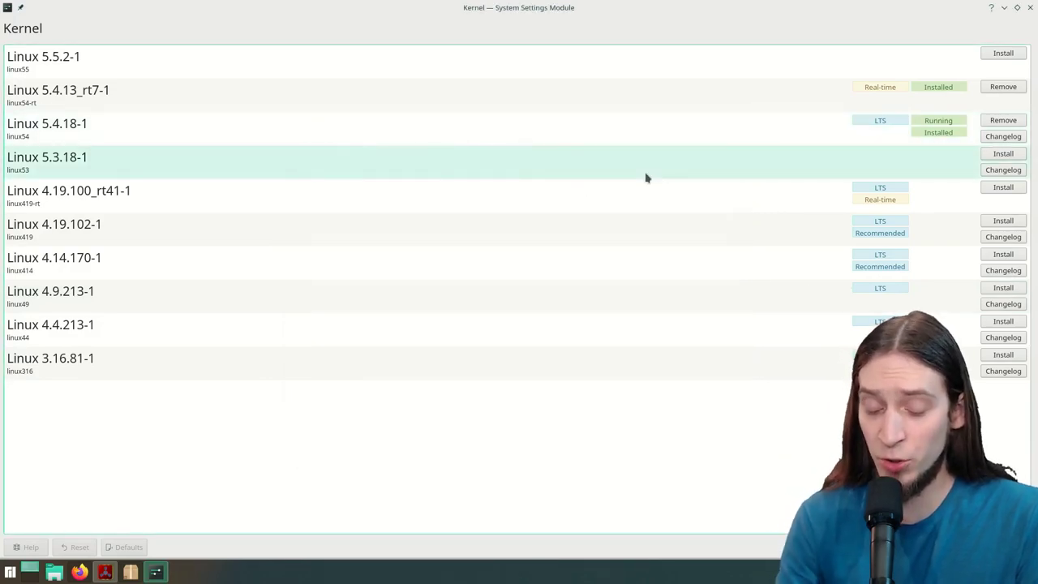
Step: Run sudo timeshift in the drop-down terminal, authenticating with the account password, to view its command-line options
key(F12)
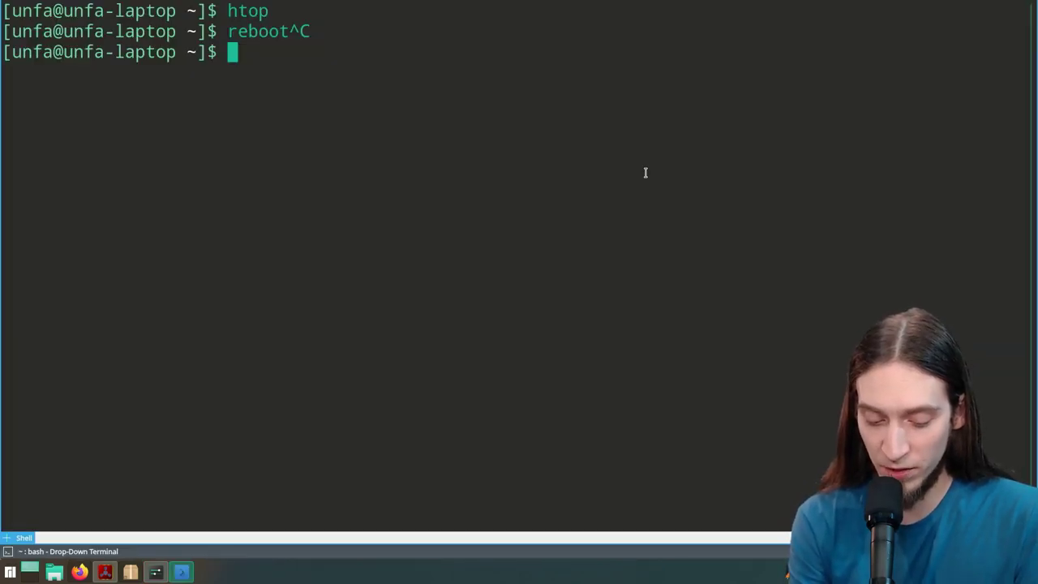
text(sudo timeshift)
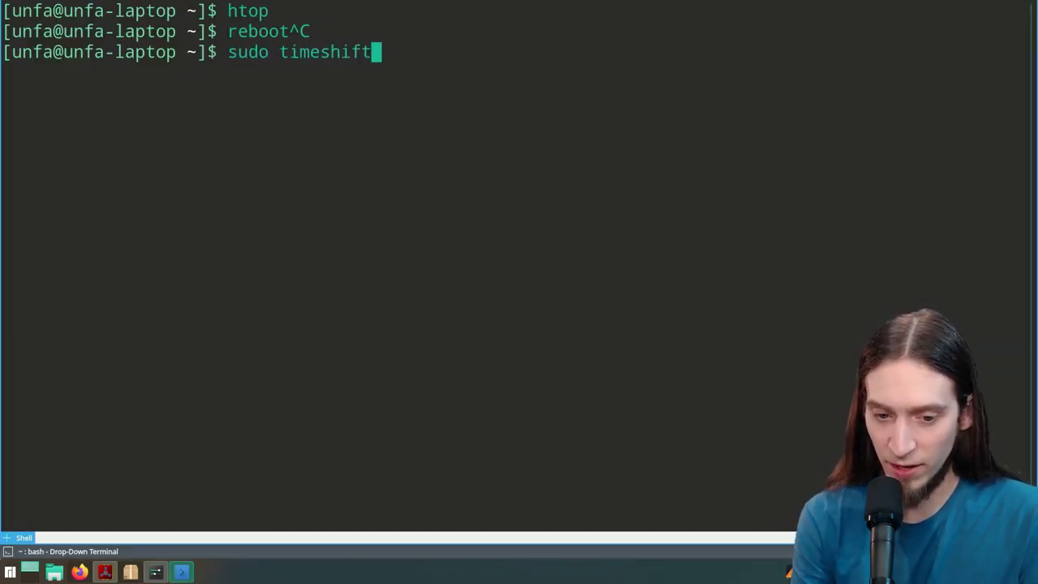
key(Return)
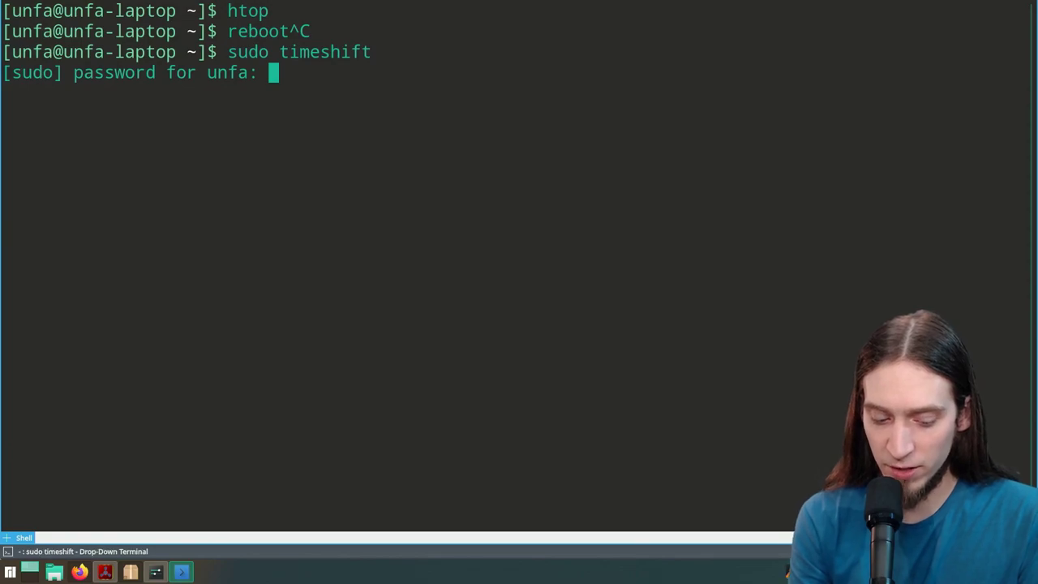
key(Return)
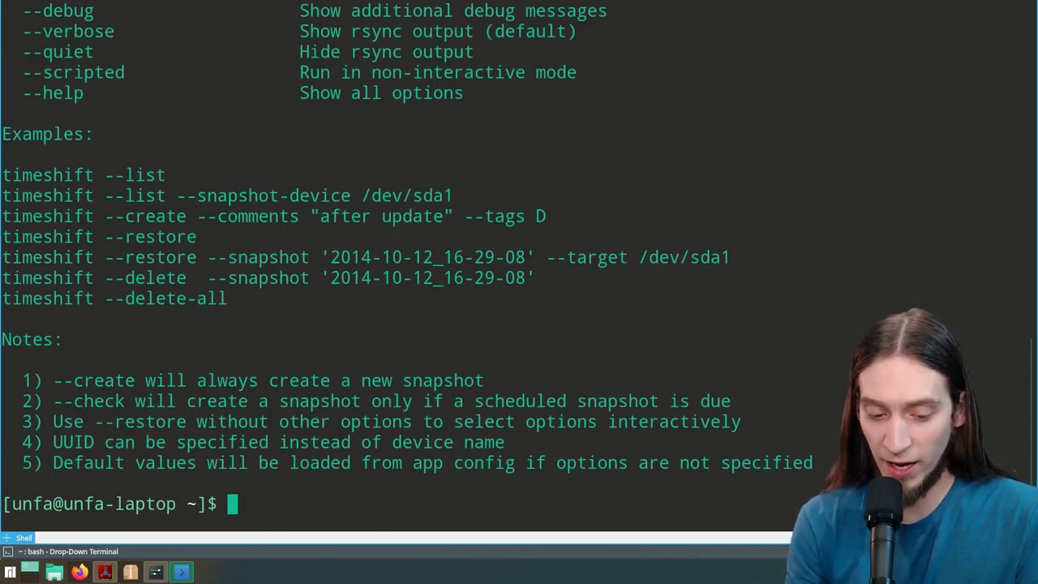
Step: Shrink the terminal text and examine the backup options in the Timeshift help, particularly --create and --comments
key(ctrl+minus)
key(ctrl+minus)
key(ctrl+minus)
key(ctrl+minus)
key(ctrl+minus)
key(ctrl+minus)
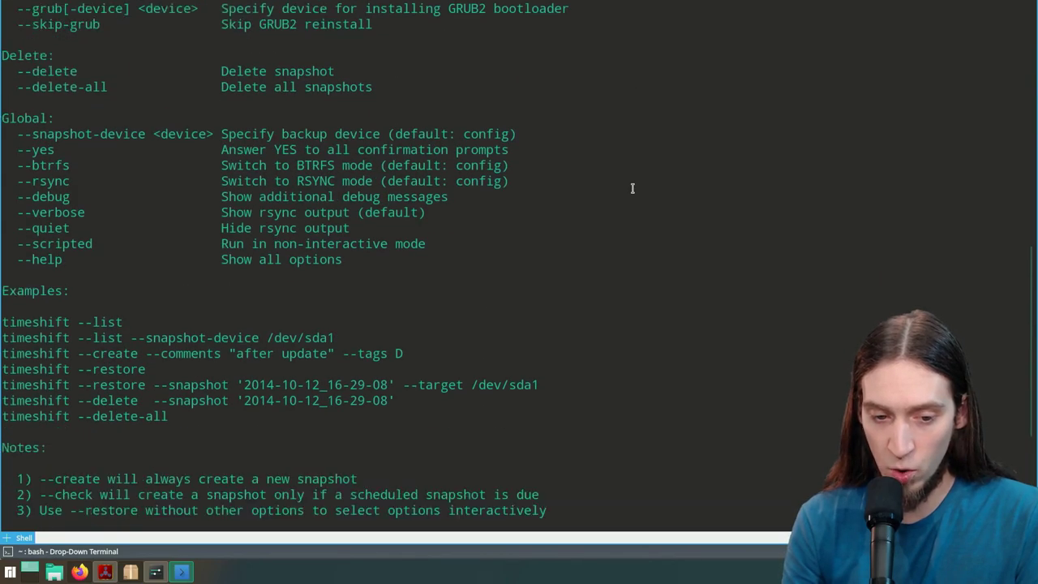
key(ctrl+minus)
key(ctrl+minus)
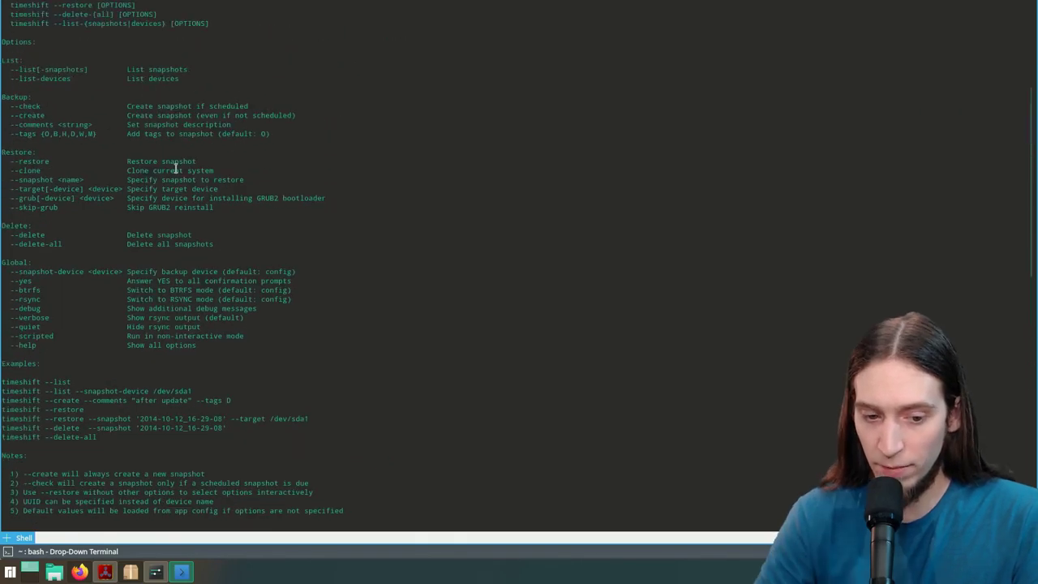
double_click(36, 107)
double_click(40, 125)
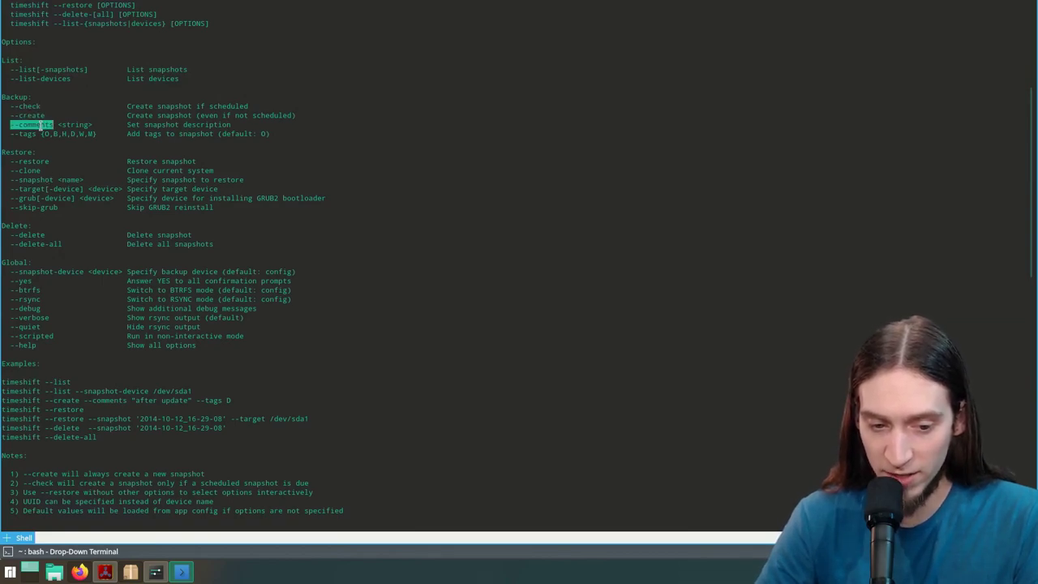
Step: Enlarge the terminal text again and clear the terminal output
click(278, 326)
scroll(278, 326, down, 2)
key(ctrl+plus)
key(ctrl+plus)
key(ctrl+plus)
key(ctrl+plus)
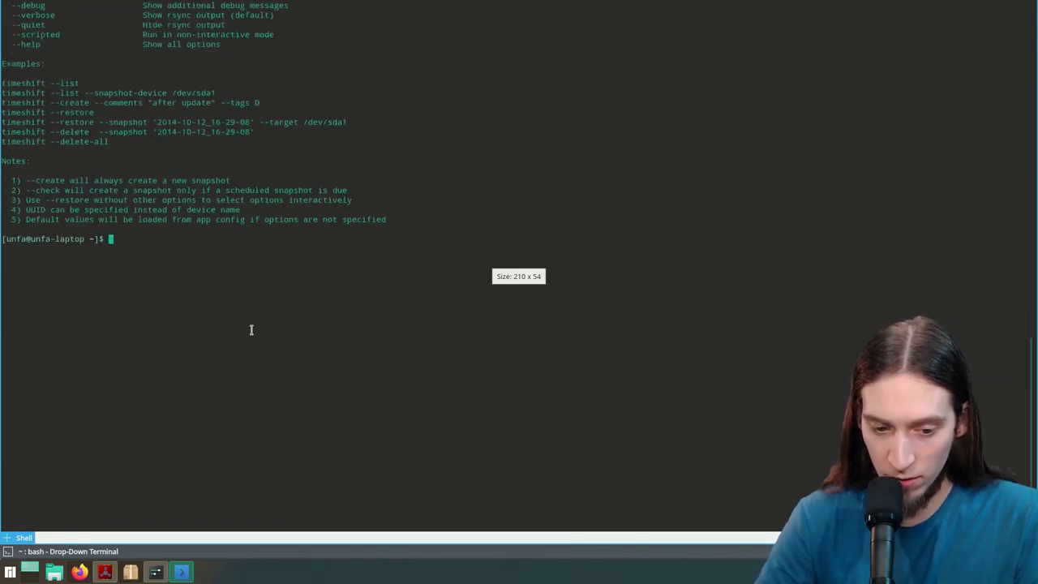
text(clear)
key(Return)
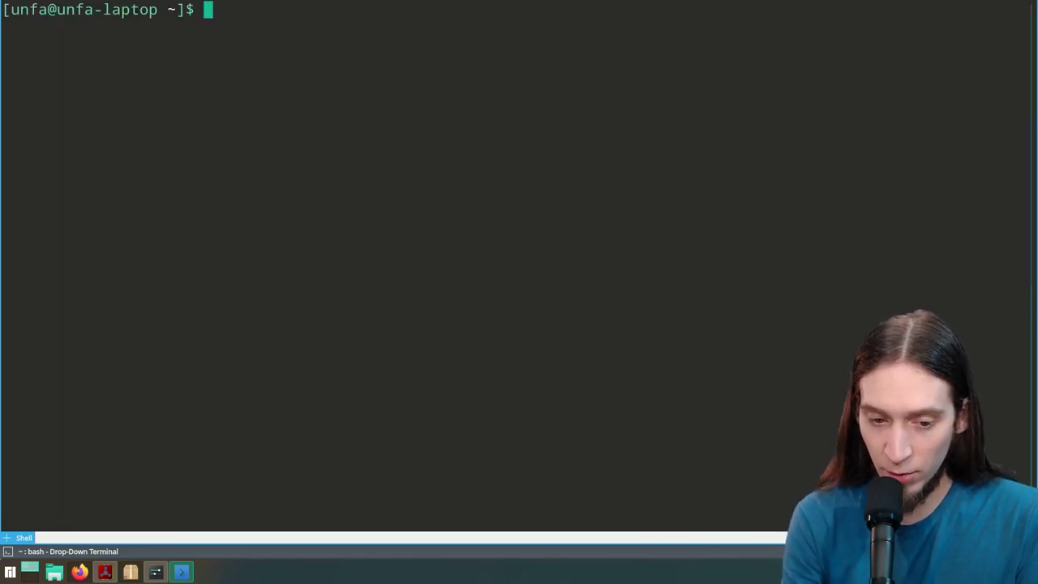
Step: Create a Timeshift snapshot from the terminal using sudo timeshift --create with the comment "After installing all the software"
text(sudo tim)
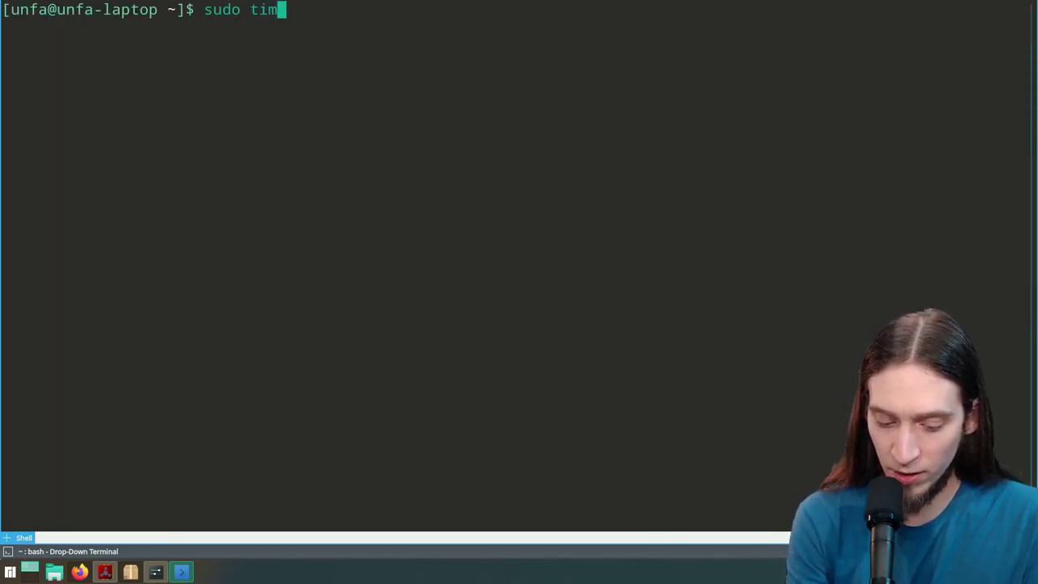
text(eshift)
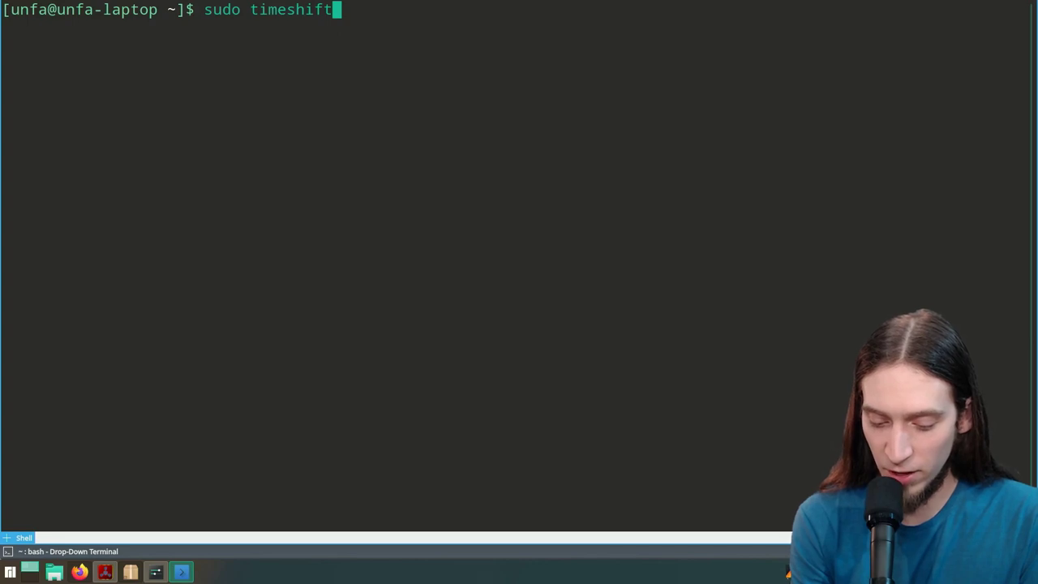
text( --create )
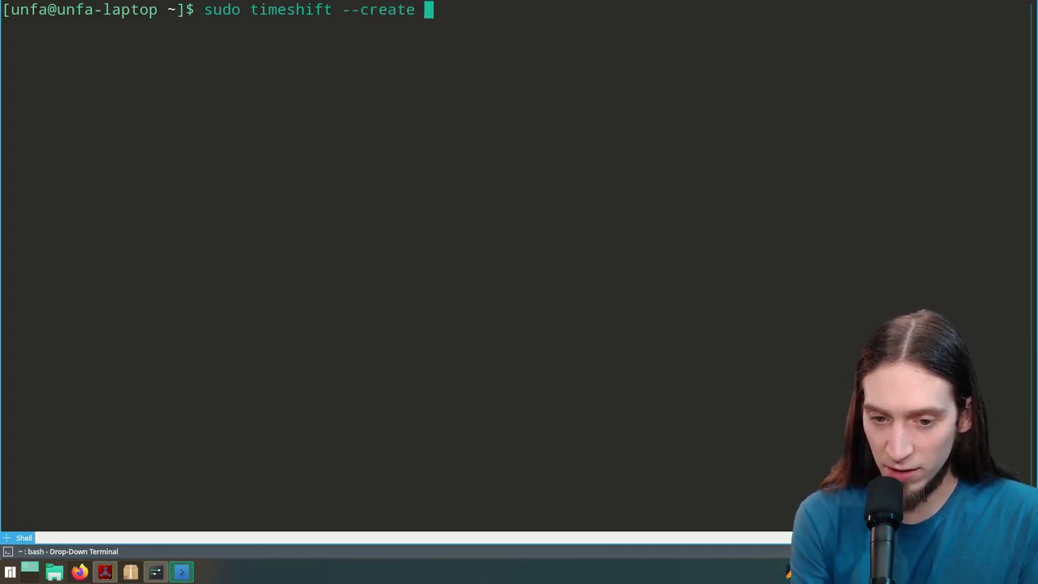
text(--commen)
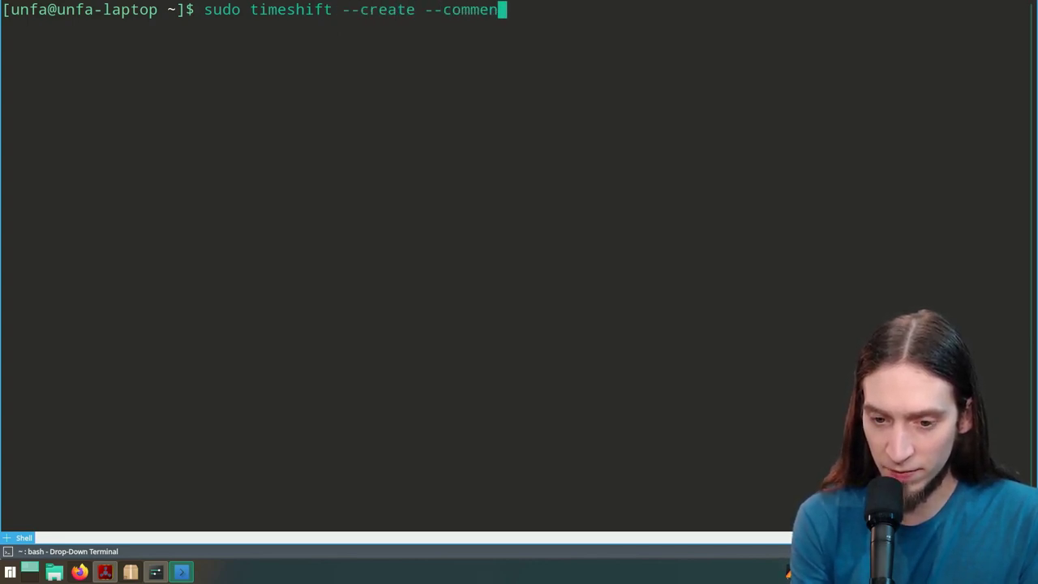
text(ts ")
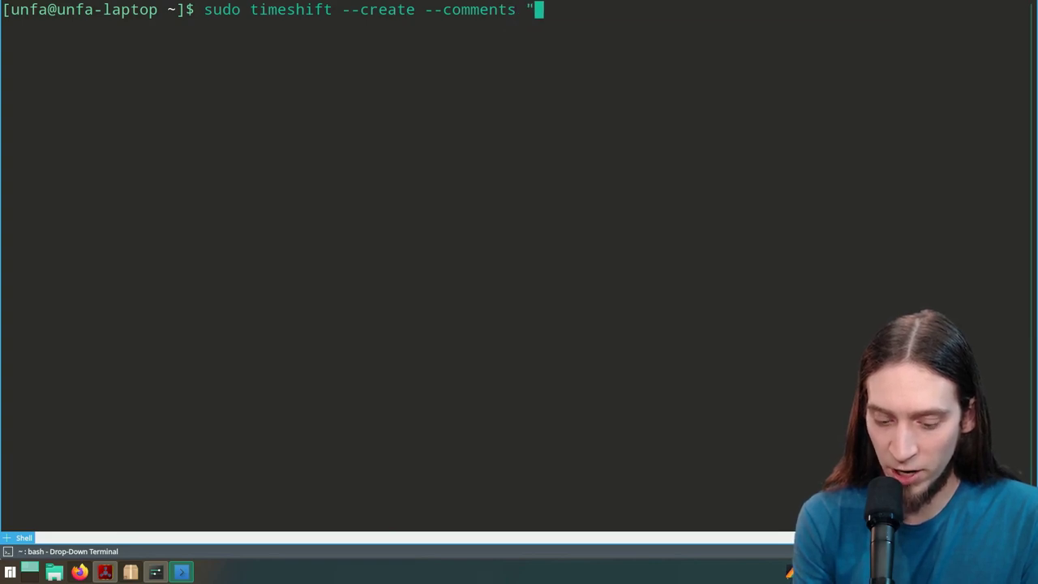
text(Afte)
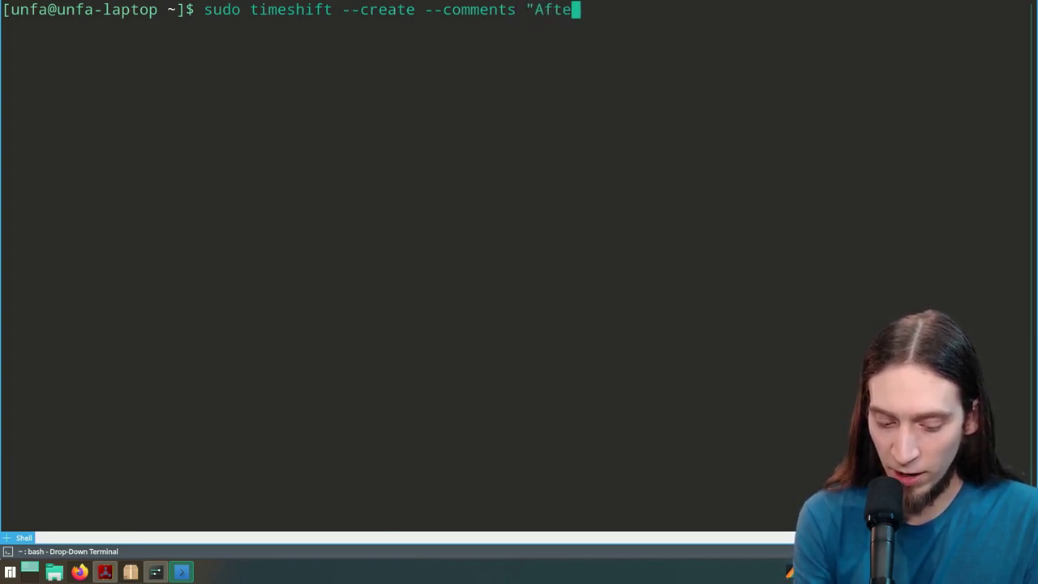
text(r installing )
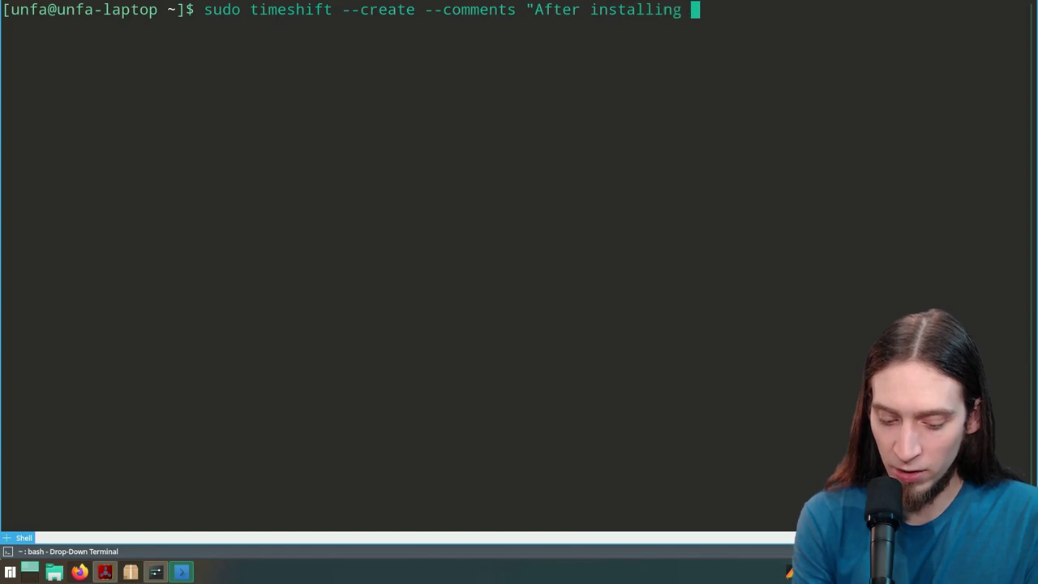
text(all the software")
key(Return)
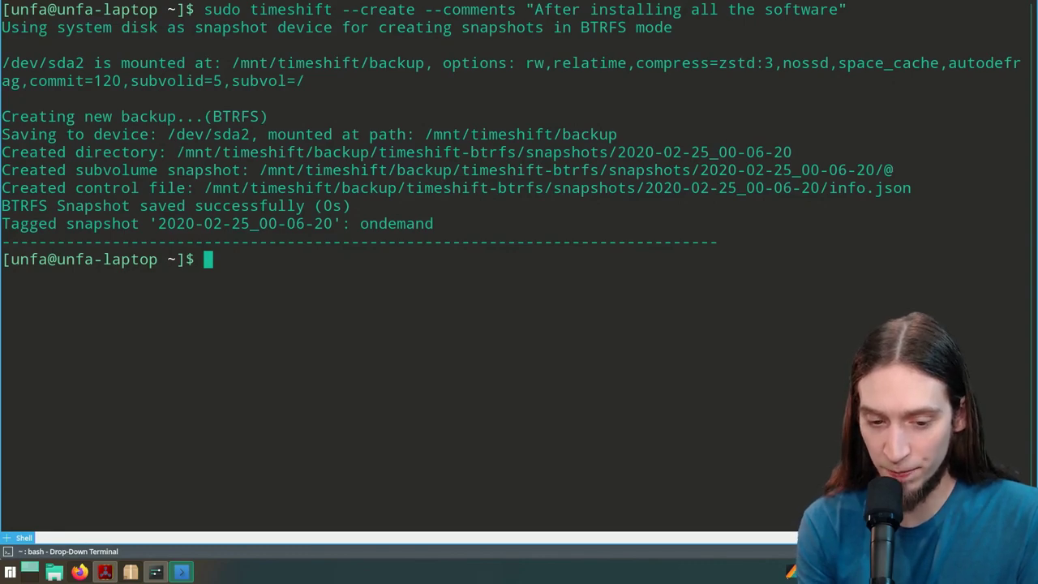
Step: Try to list the Timeshift snapshots by running timeshift --list without admin rights
text(timeshit)
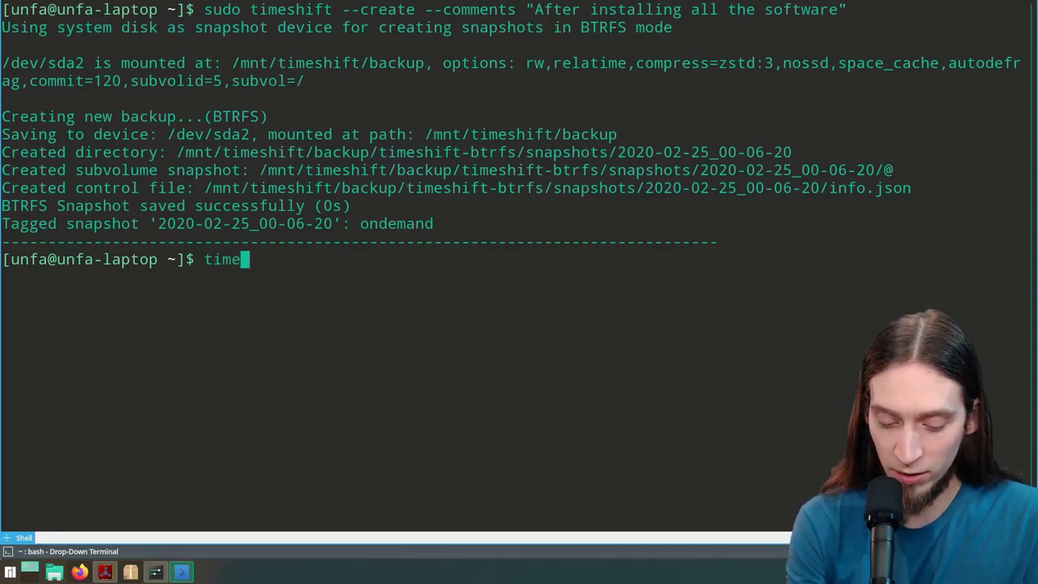
key(ctrl+plus)
key(BackSpace)
key(BackSpace)
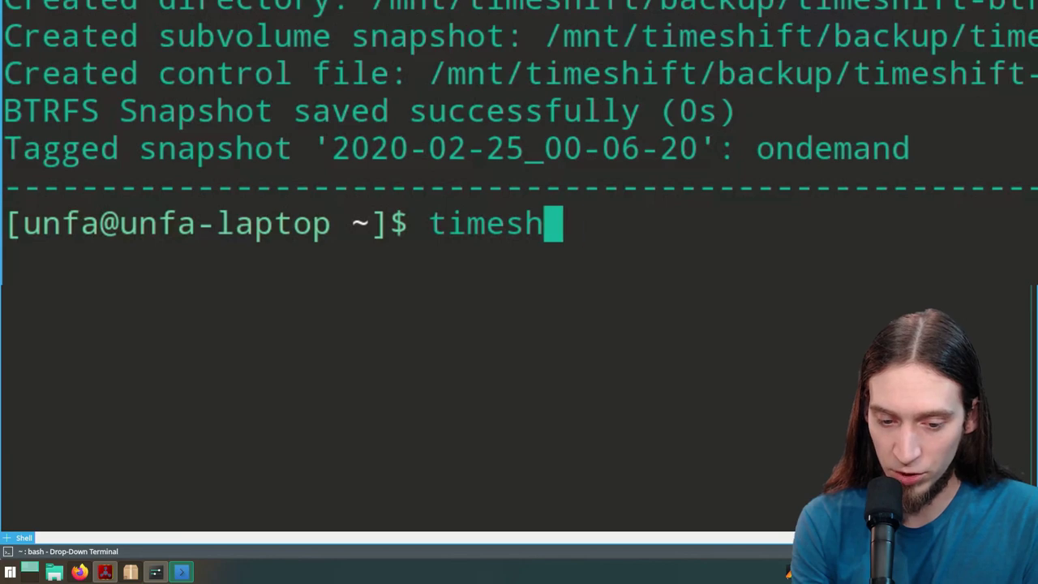
text(ift -)
key(ctrl+minus)
text(-list)
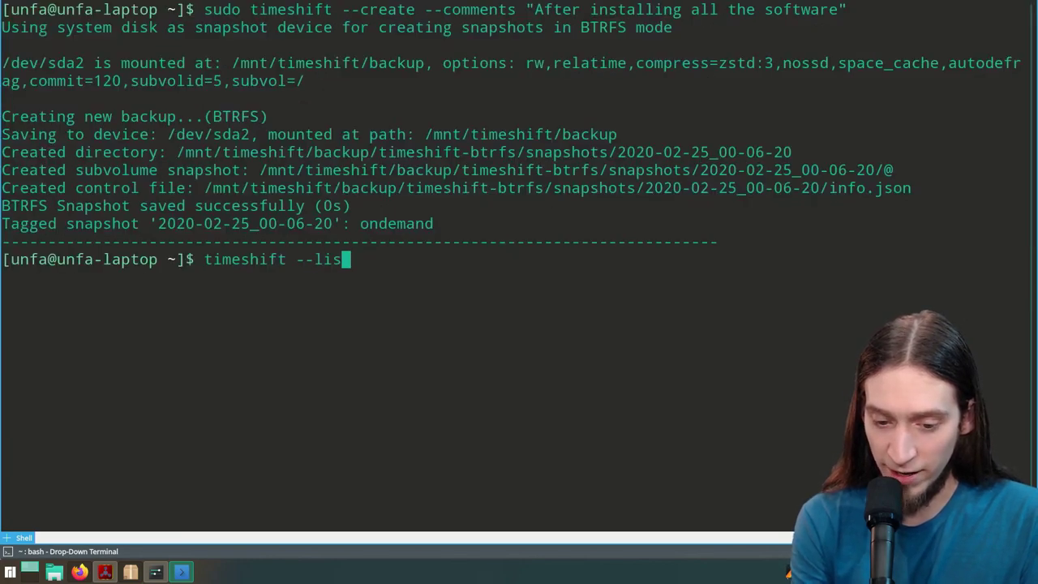
key(Return)
Step: Rerun the previous list command with sudo !! and look over the snapshot entries
text(sudo !!)
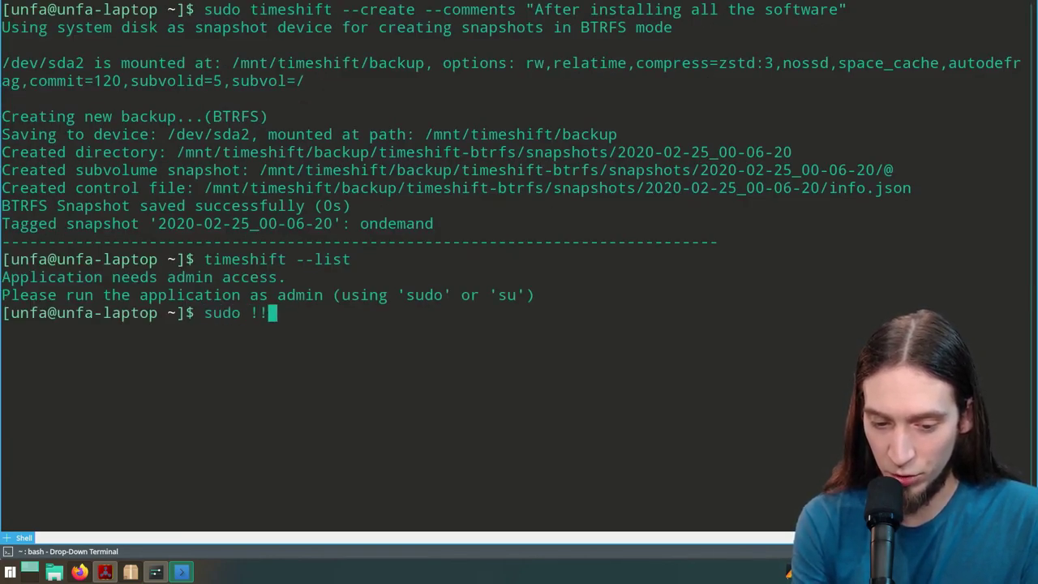
key(Return)
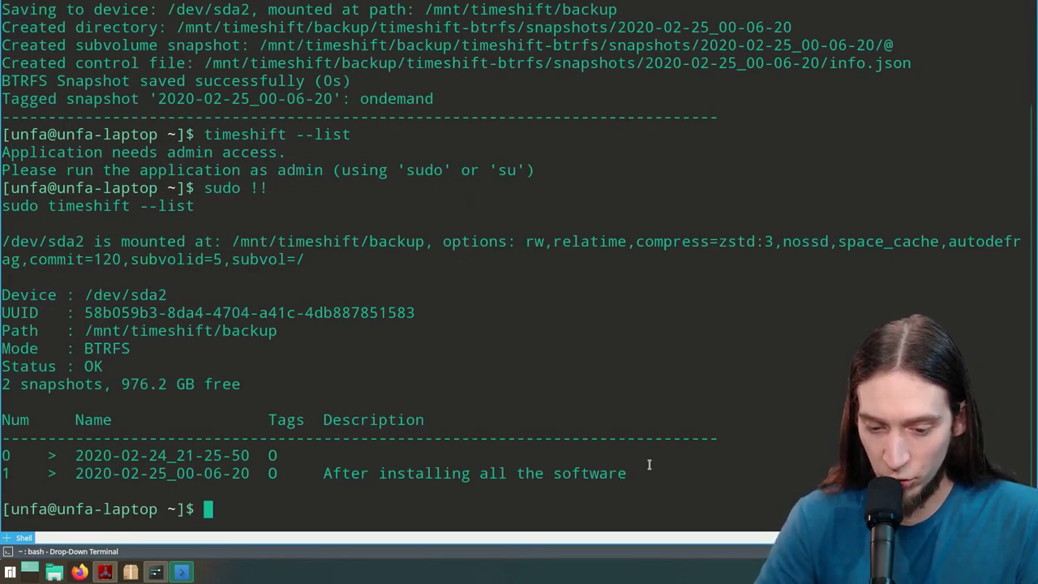
drag(648, 464, 3, 455)
drag(285, 455, 3, 460)
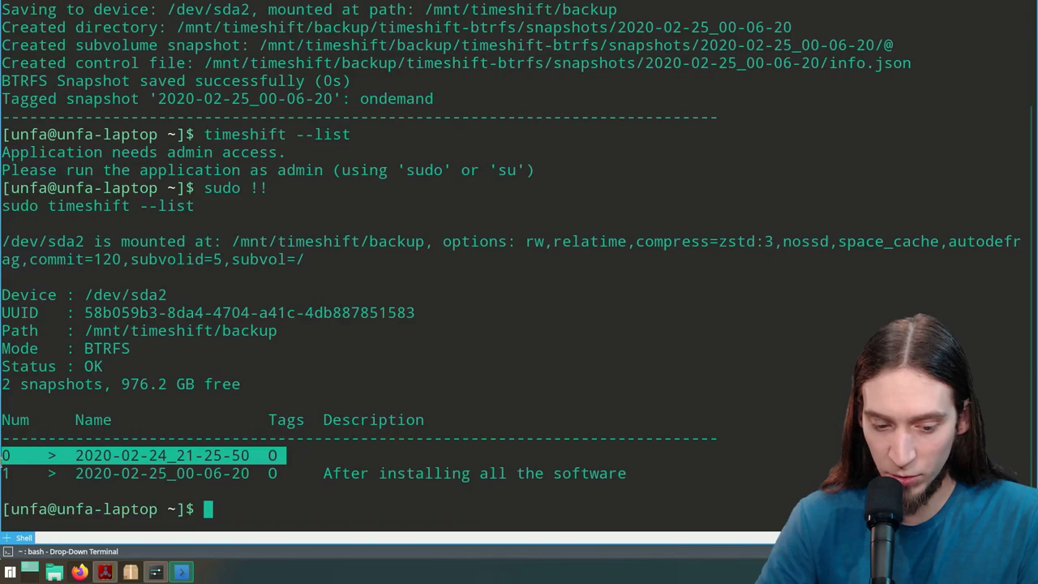
drag(670, 466, 4, 474)
click(230, 402)
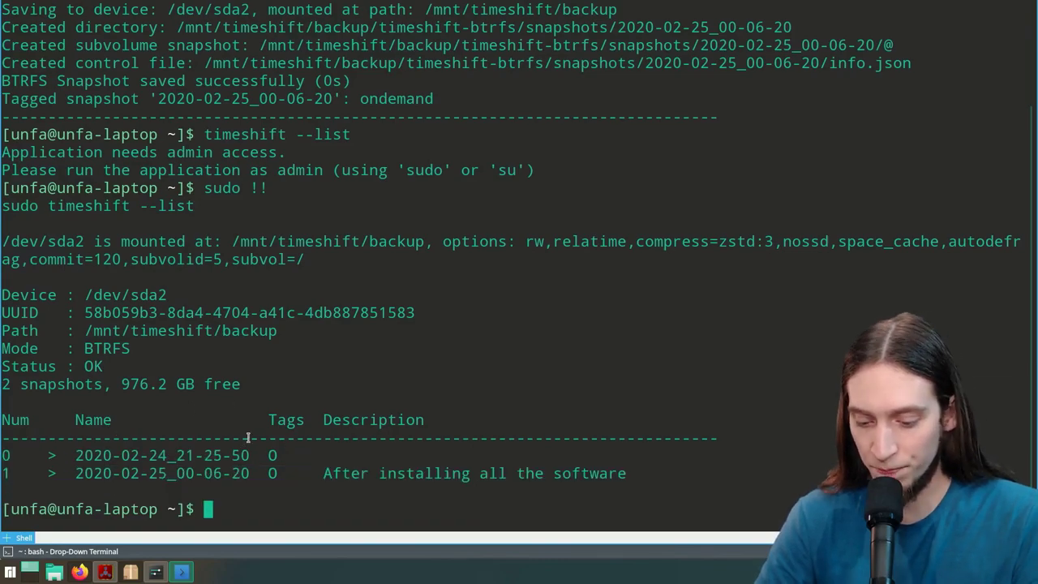
Step: Hide the drop-down terminal and launch the graphical Timeshift, authenticating with the account password
key(F12)
click(10, 572)
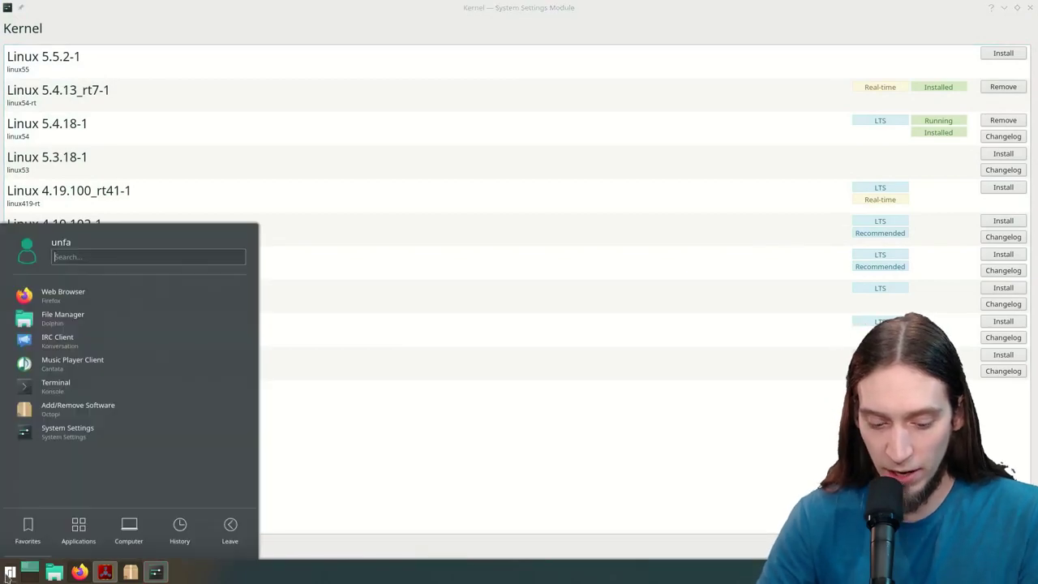
text(tim)
key(Return)
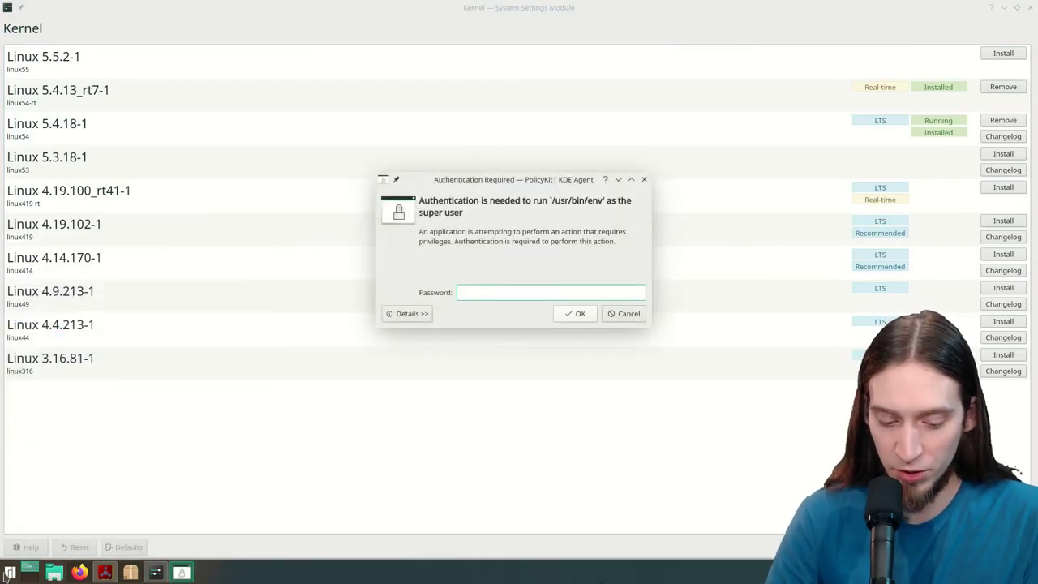
text(****)
key(Return)
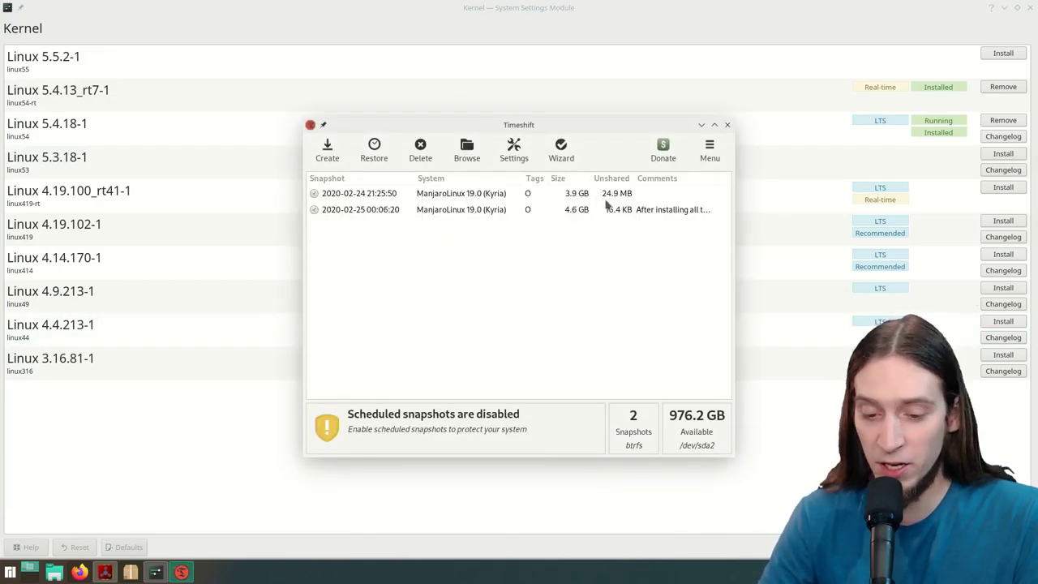
Step: Set the comment of the 2020-02-24 snapshot to "Initial snapshot"
click(635, 195)
click(663, 192)
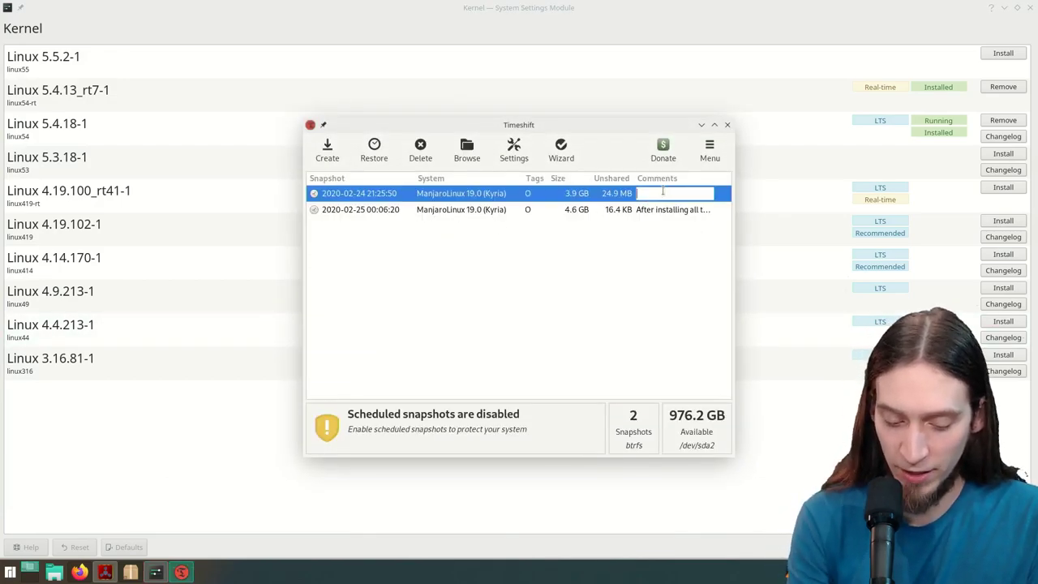
text(Initial )
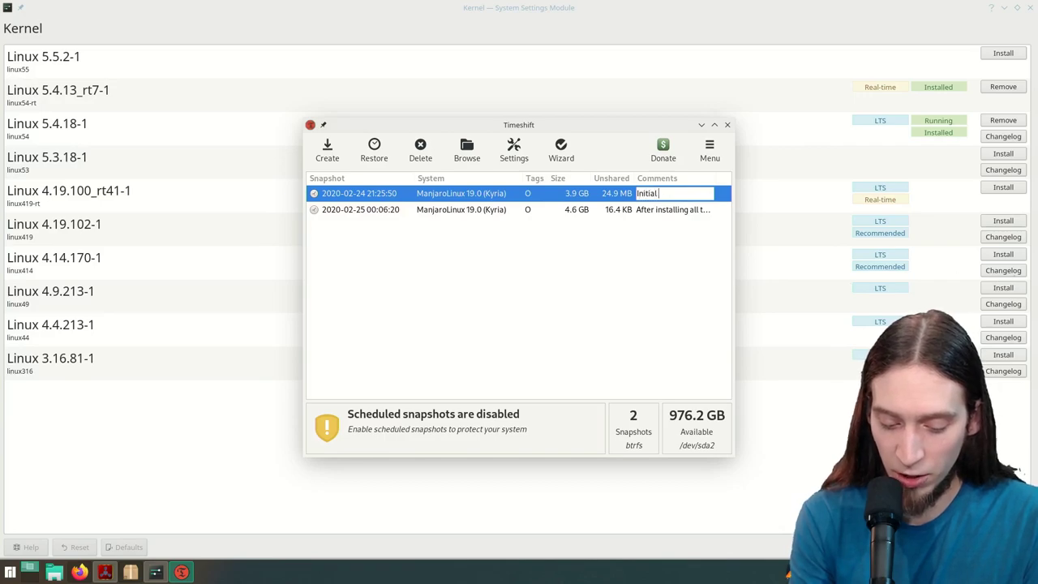
text(sapshot)
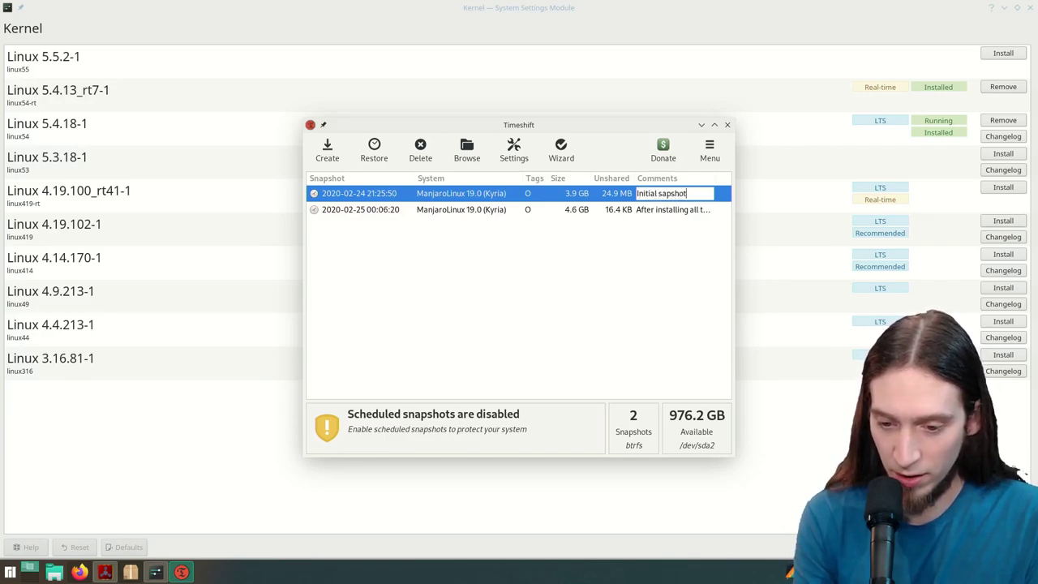
text(n)
key(Return)
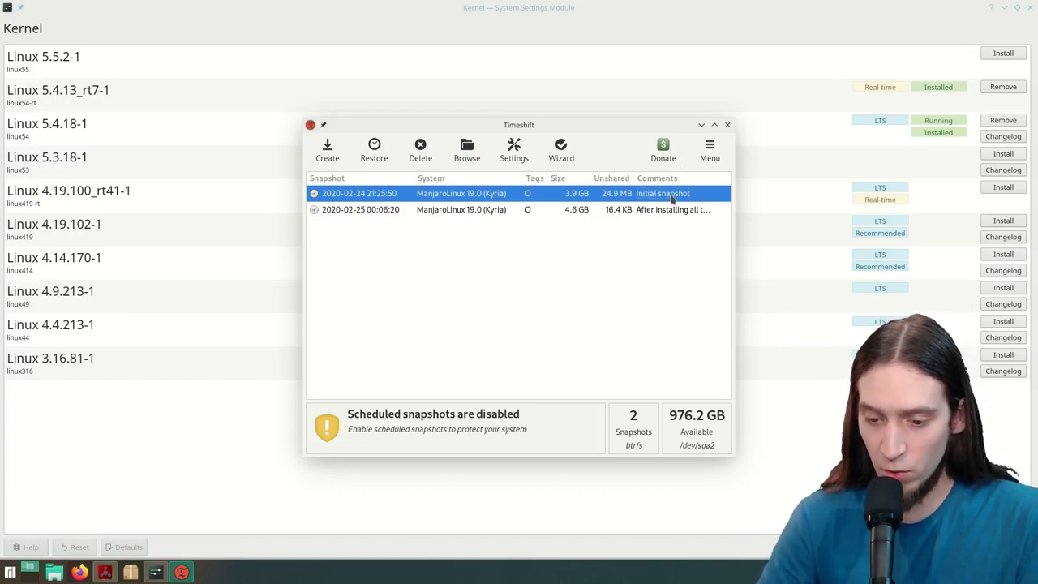
click(670, 194)
key(Escape)
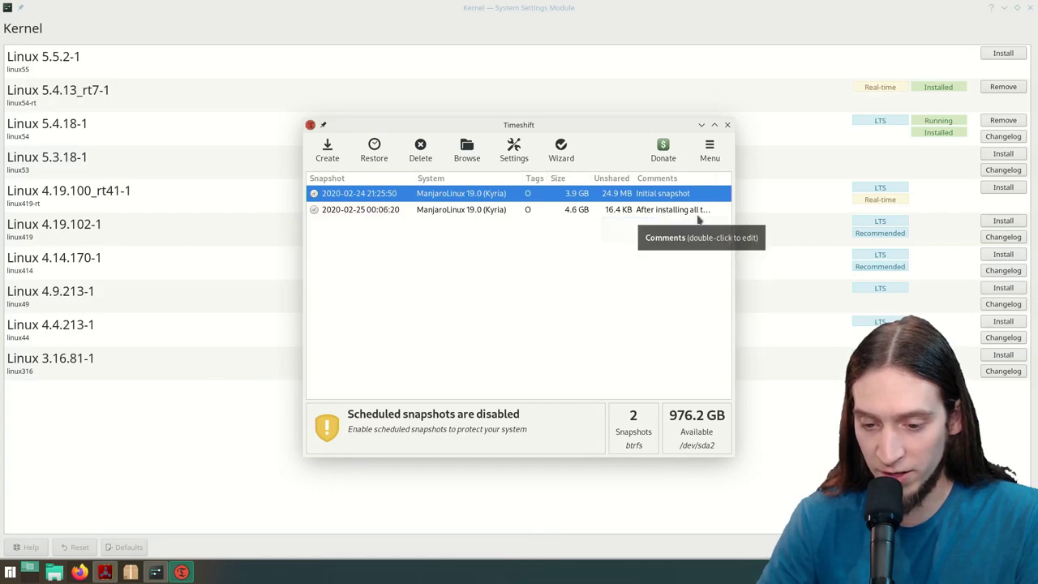
Step: Select the 2020-02-25 snapshot to look at it, and close Timeshift, the Kernel settings and Cadence
click(573, 212)
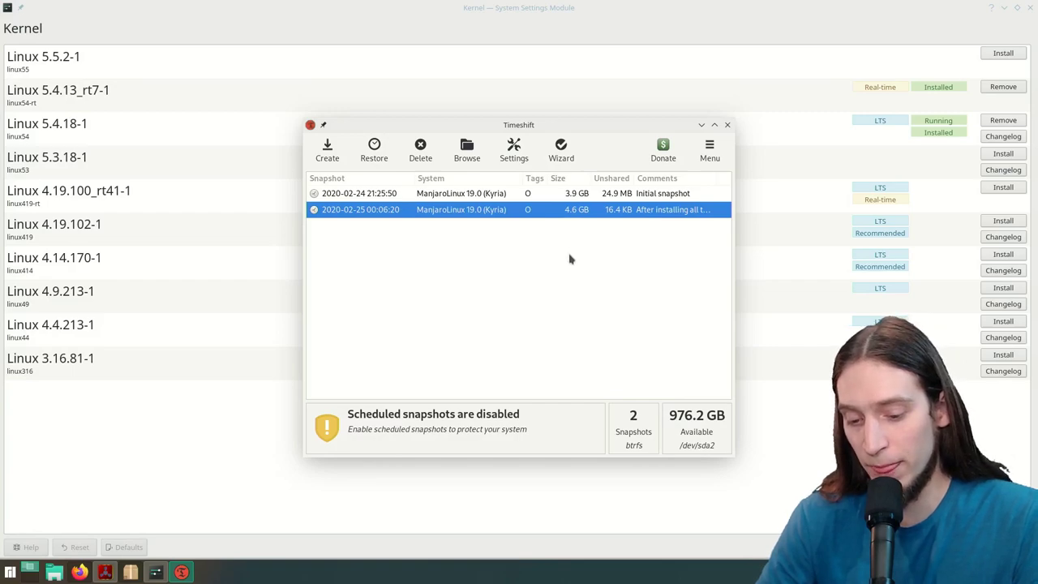
click(727, 126)
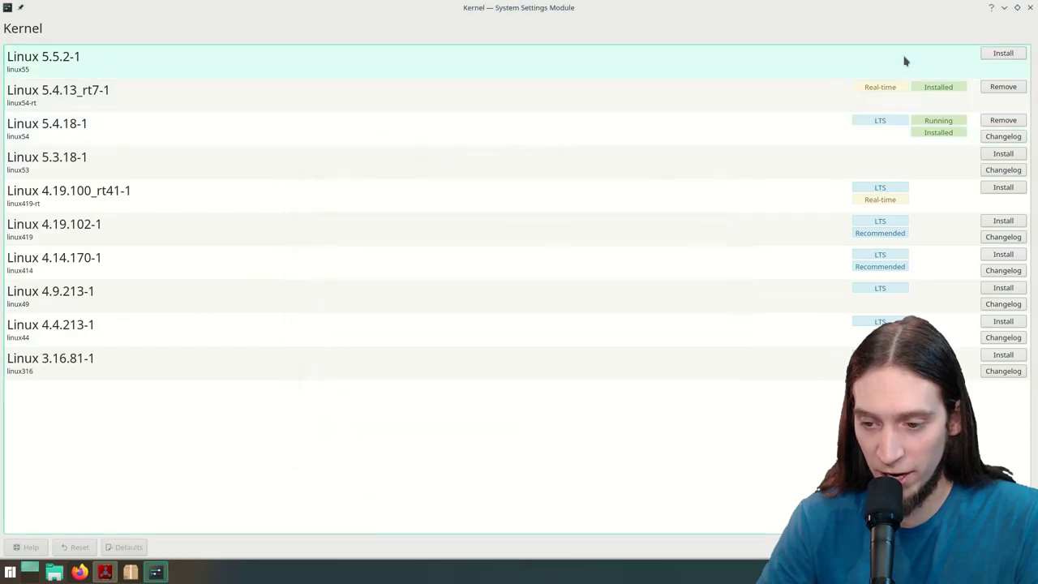
click(1030, 7)
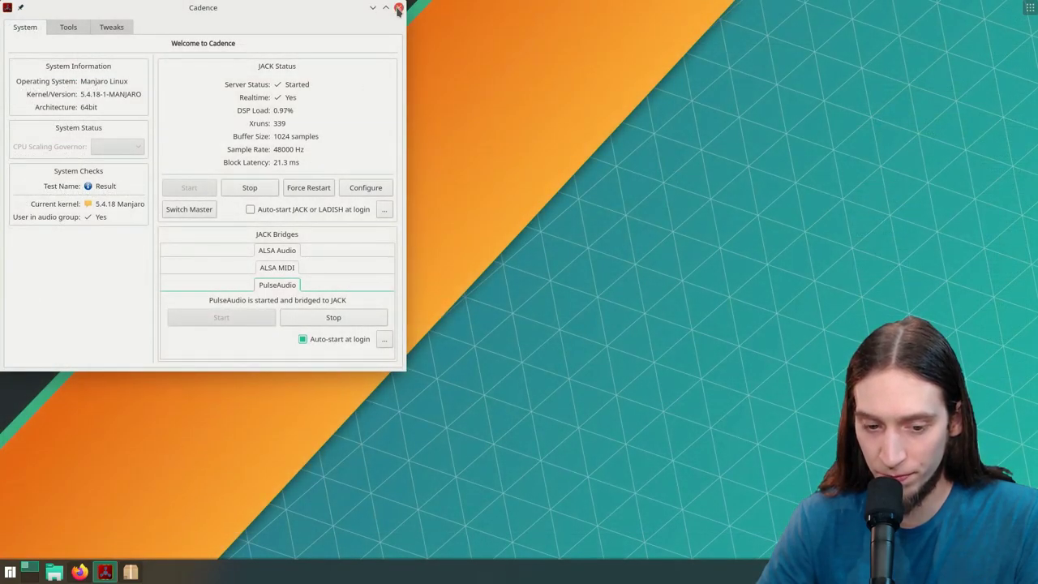
click(398, 8)
Step: Bring back the drop-down terminal and clear its output
key(F12)
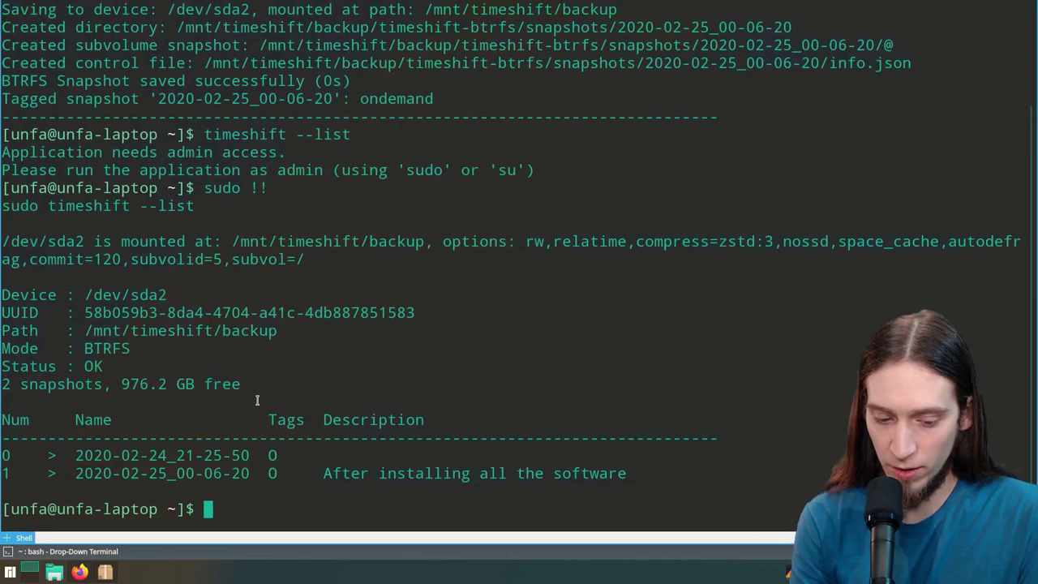
text(clear)
key(Return)
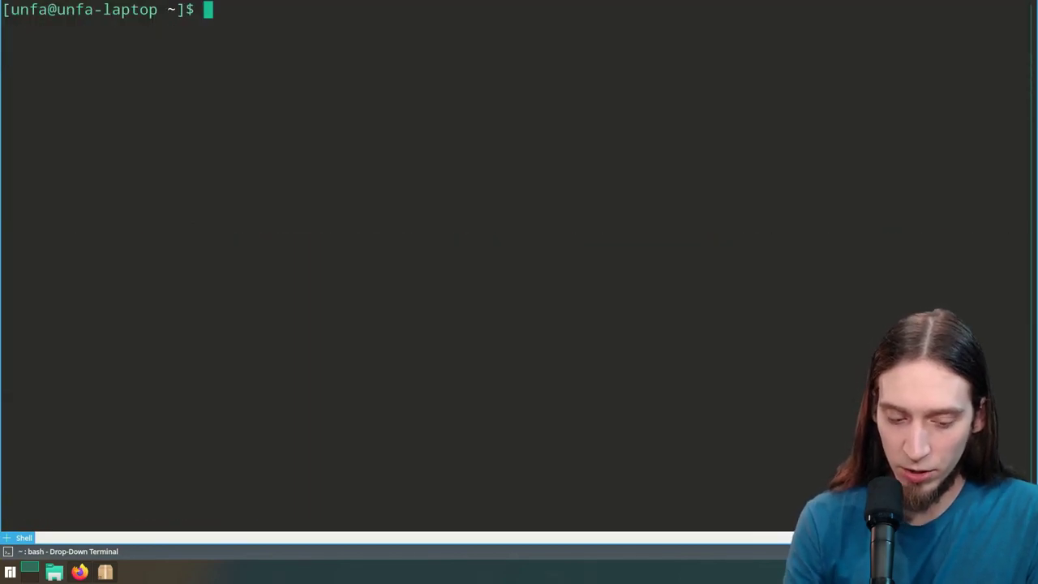
key(super)
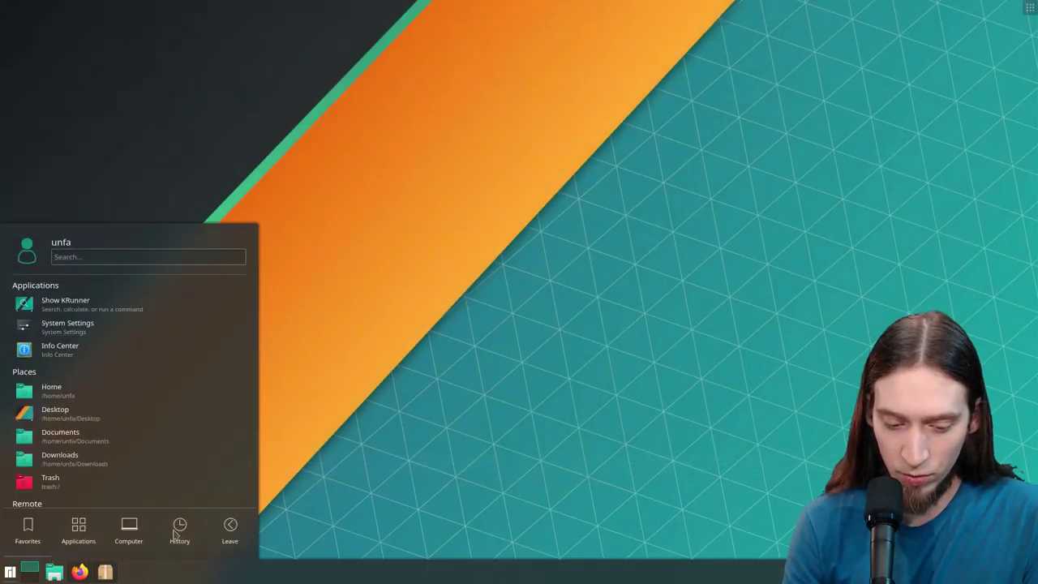
mouse_move(225, 531)
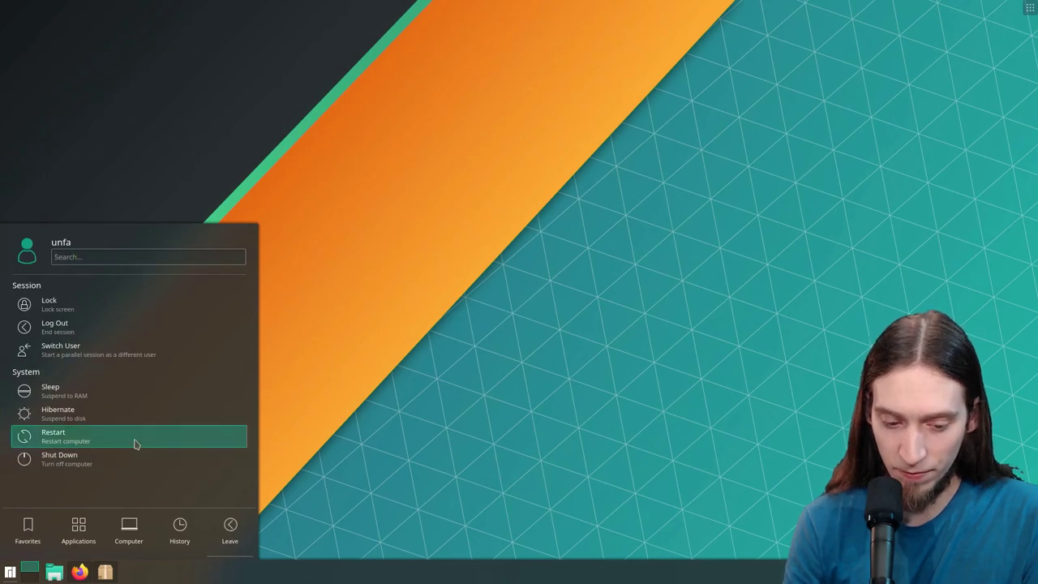
click(412, 390)
Step: Reboot the computer from the drop-down terminal
key(F12)
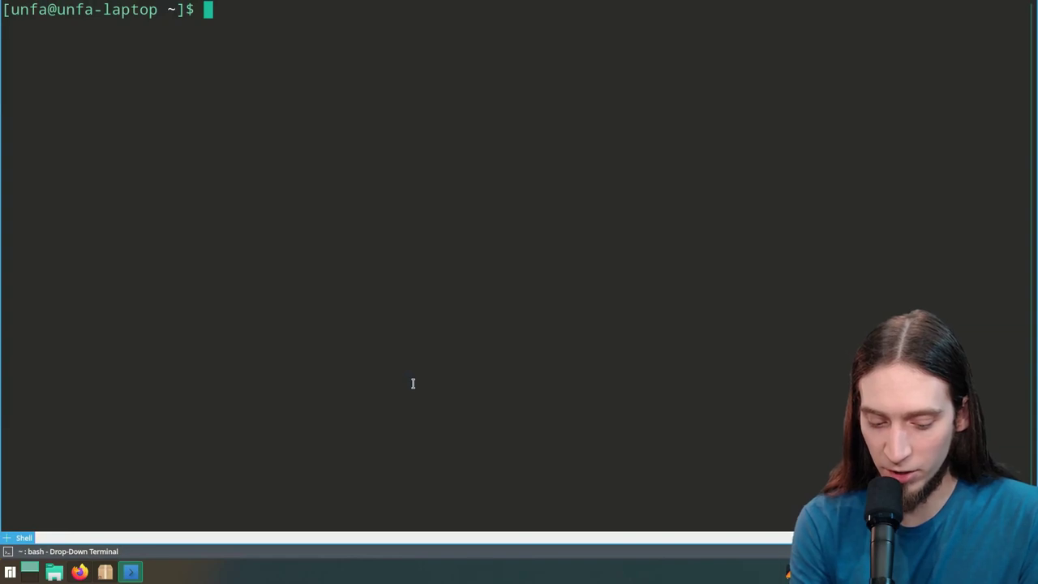
text(reboot)
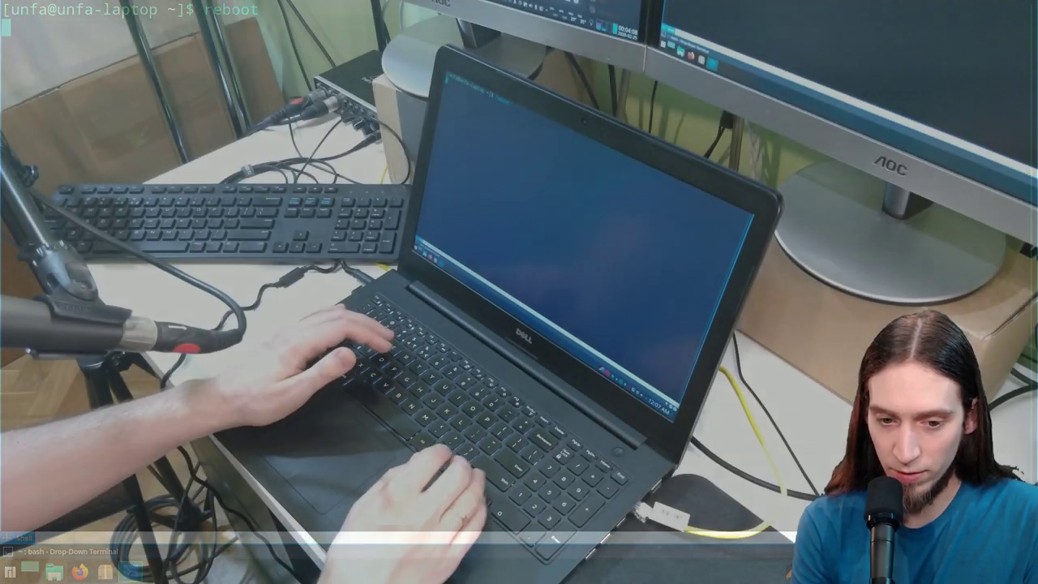
key(Return)
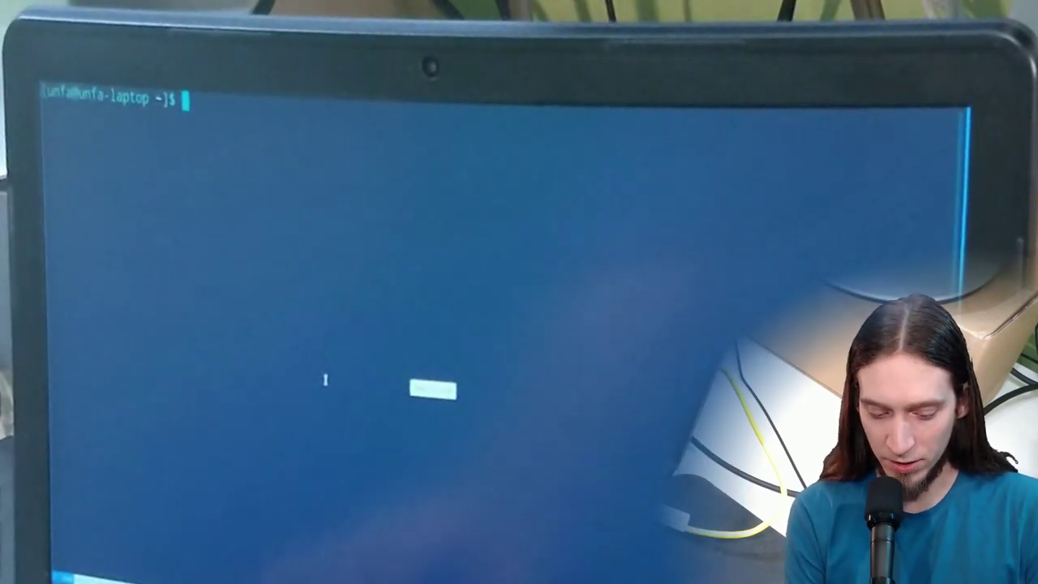
Step: Open /etc/default/grub in nano with root rights, entering the account password for sudo
text(sudo )
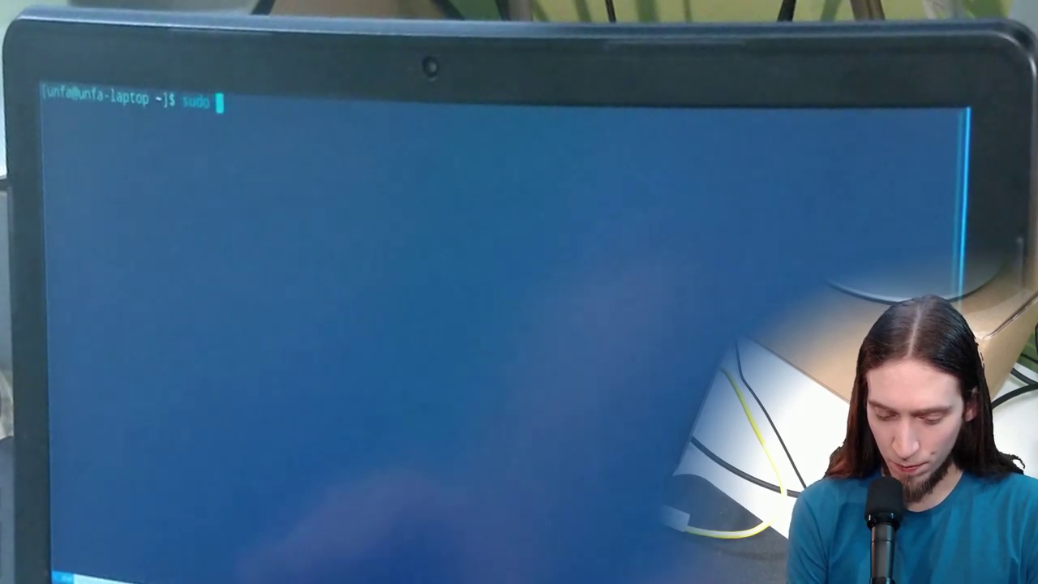
text(nano /etc/)
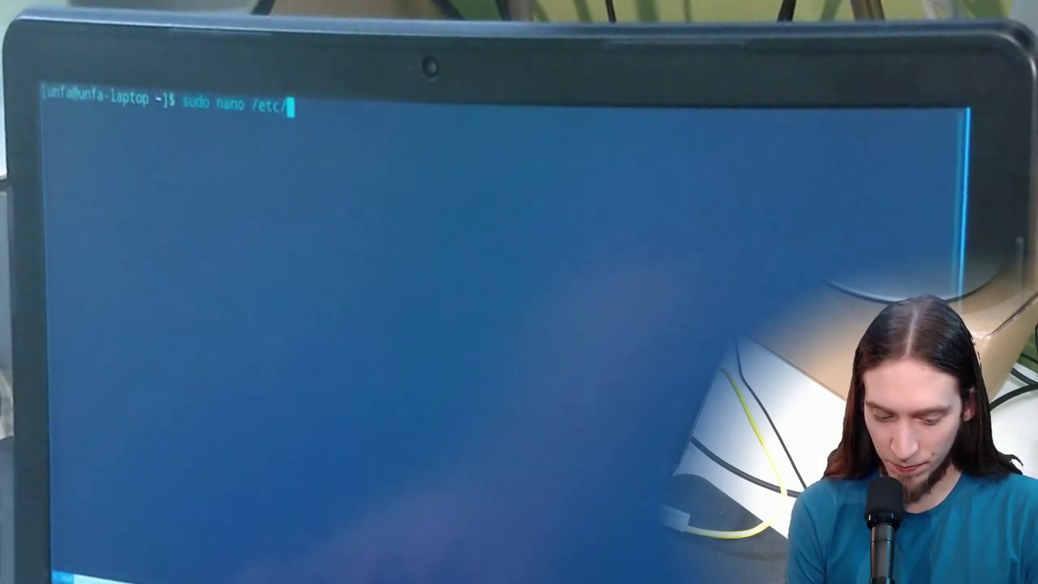
text(def)
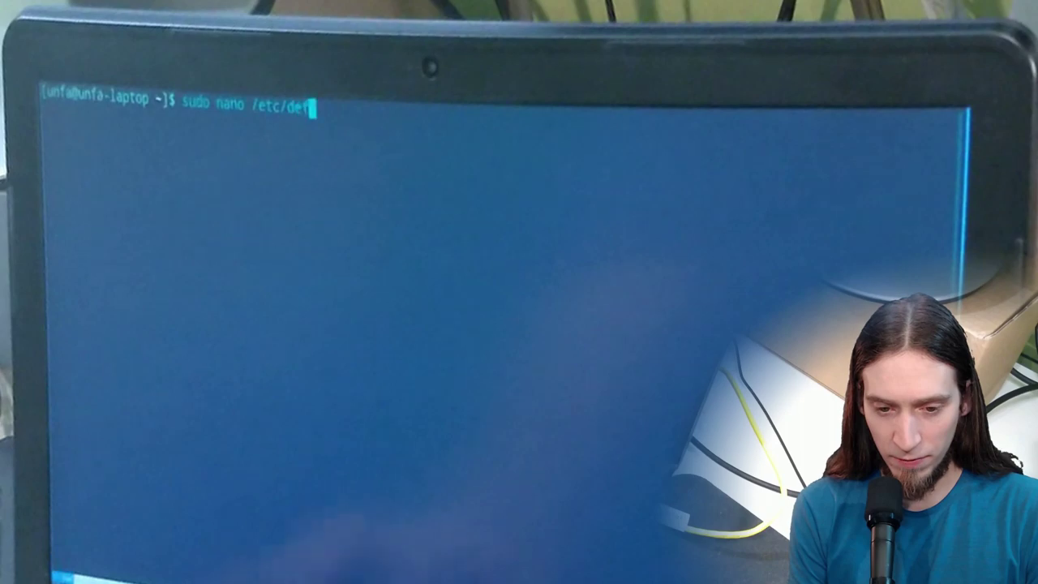
text(ault/grub)
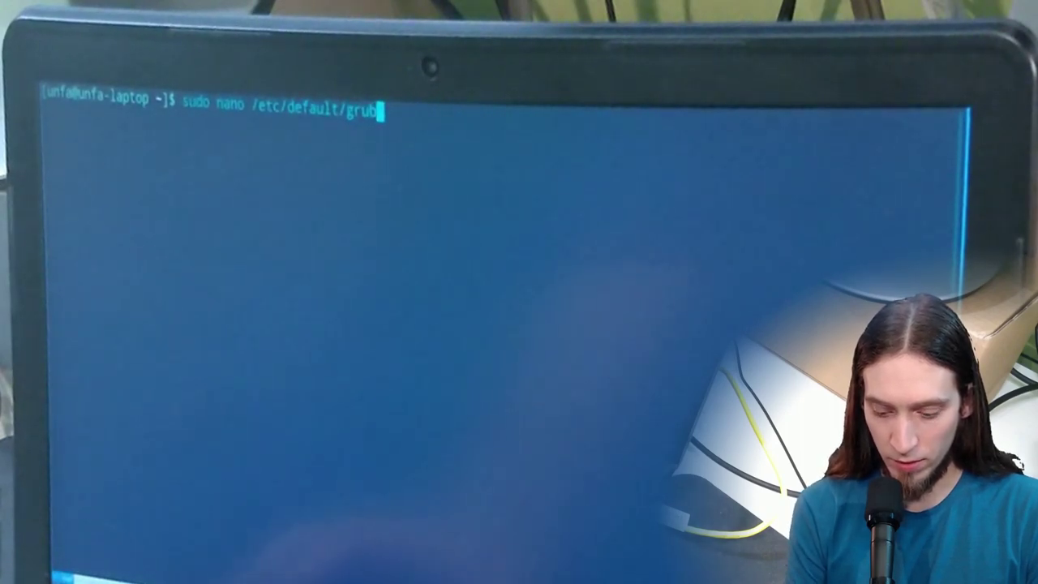
key(Tab)
key(Tab)
text(.)
key(Tab)
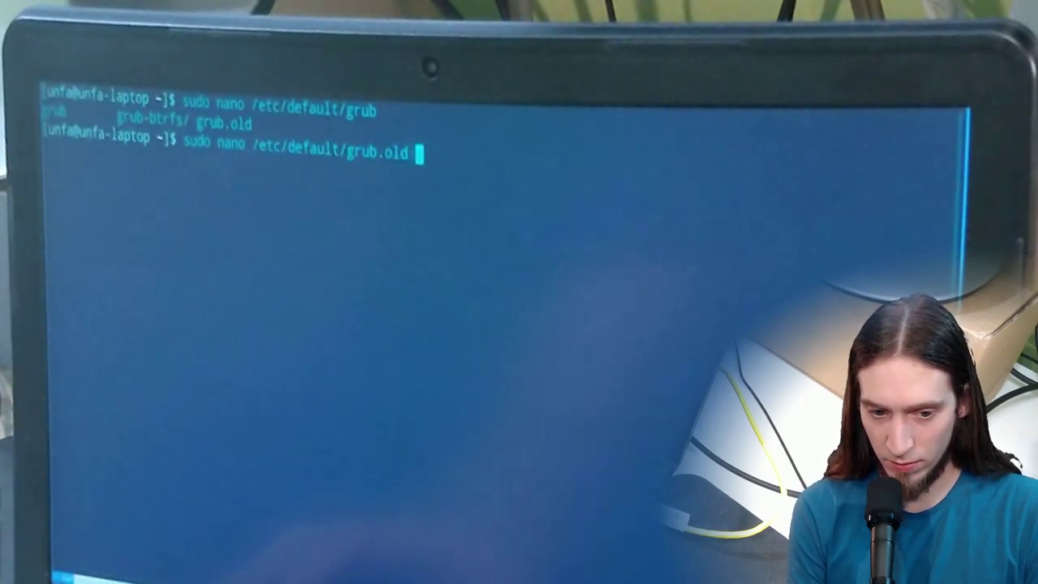
key(BackSpace)
key(BackSpace)
key(BackSpace)
key(BackSpace)
key(BackSpace)
key(Return)
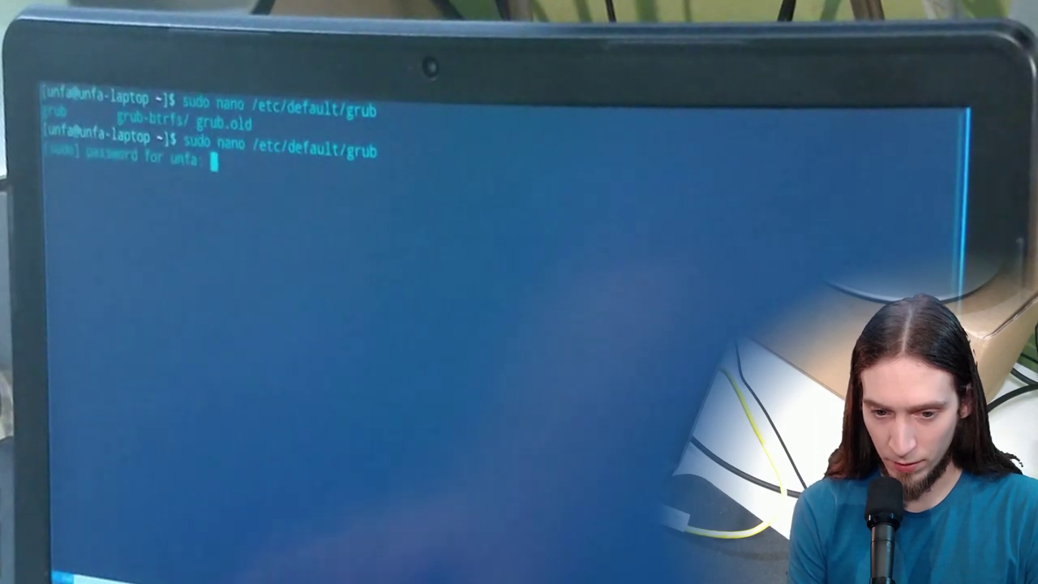
key(Return)
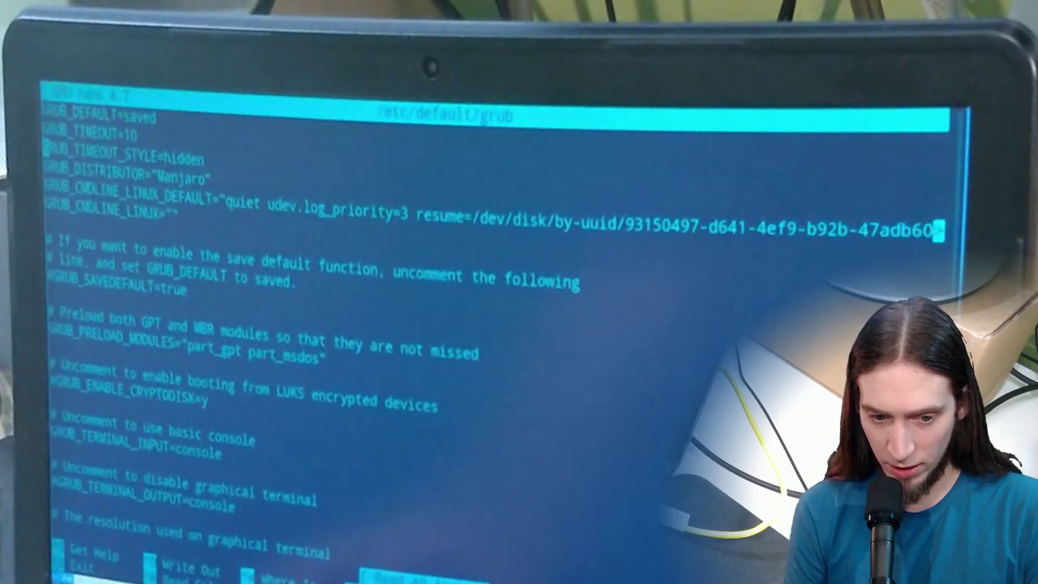
Step: Uncomment the GRUB_SAVEDEFAULT=true line in the GRUB configuration file
key(Down)
key(Down)
key(Down)
key(Down)
key(Down)
key(Down)
key(Delete)
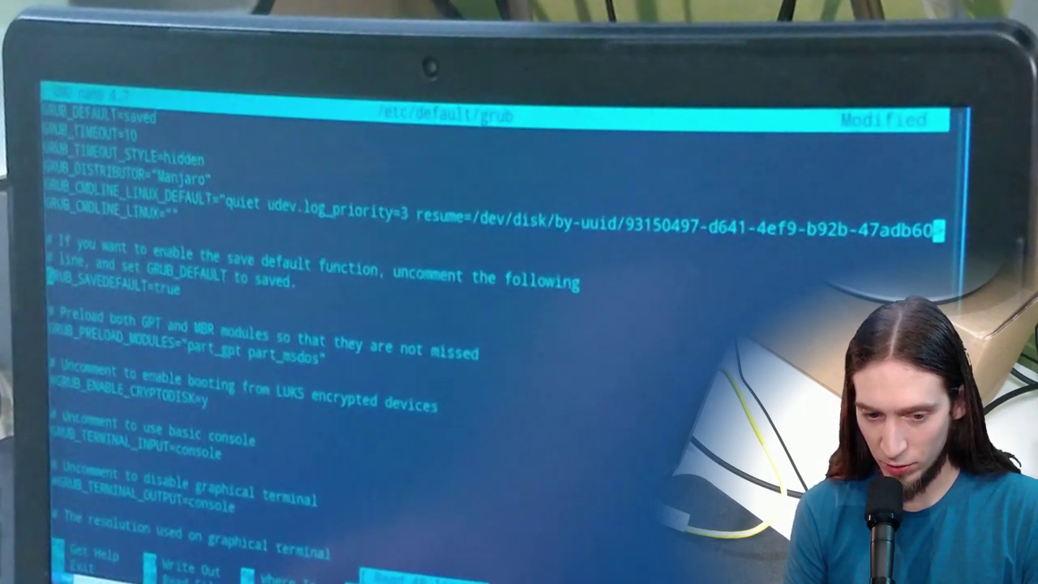
Step: Look through the remaining options of the GRUB configuration file down to its end
key(Up)
key(Up)
key(Up)
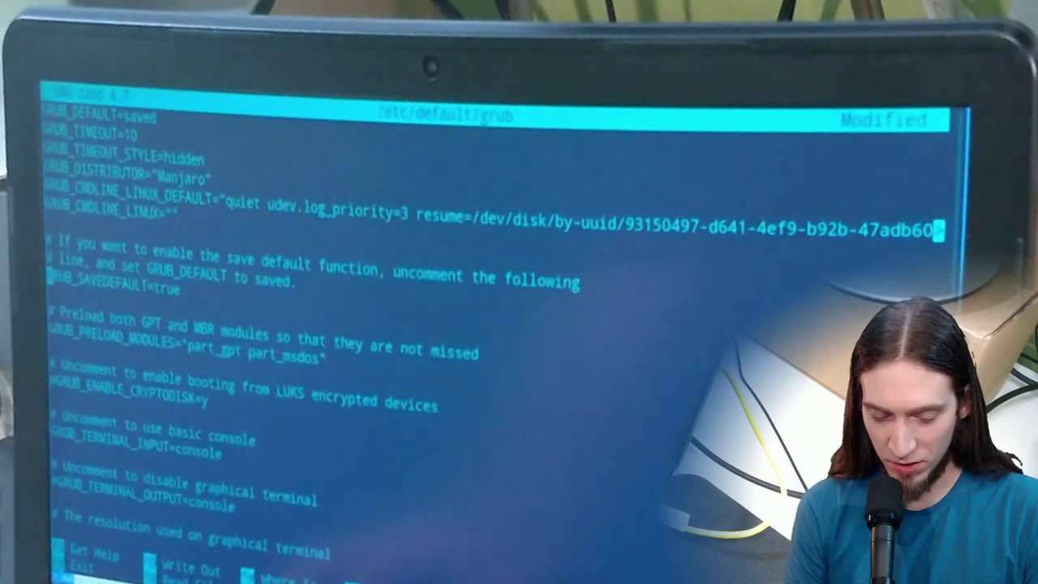
key(Page_Down)
text(#)
key(Up)
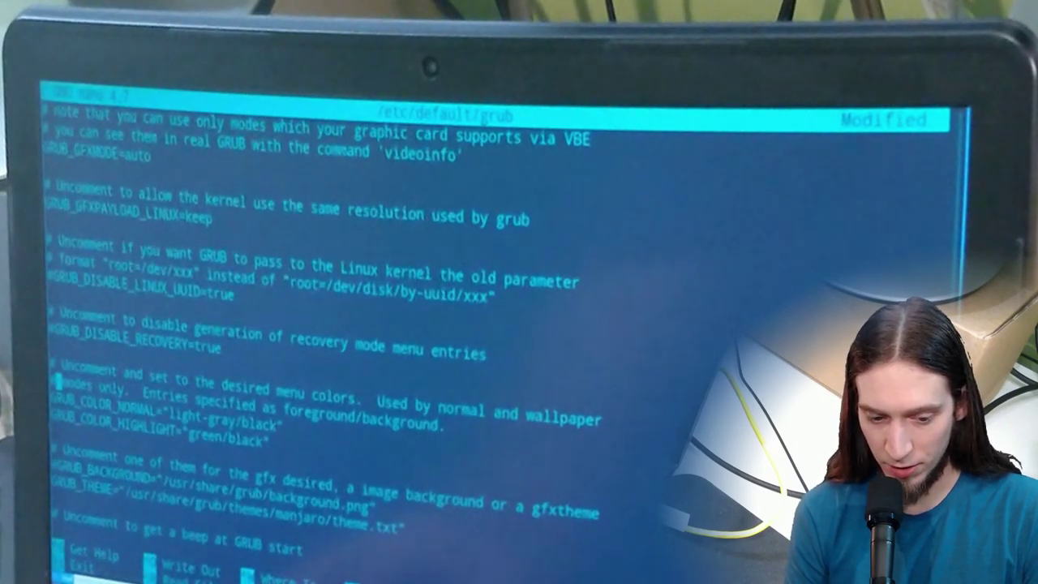
key(Down)
key(Down)
key(Down)
key(Down)
key(Down)
key(Down)
key(Down)
key(Down)
key(Down)
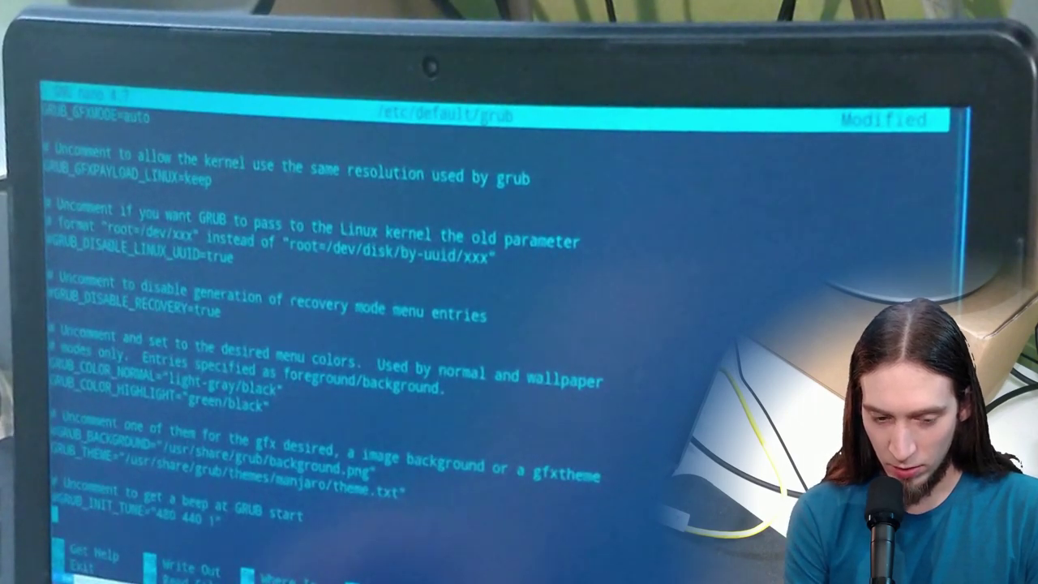
Step: Save /etc/default/grub and exit nano
key(ctrl+o)
key(Return)
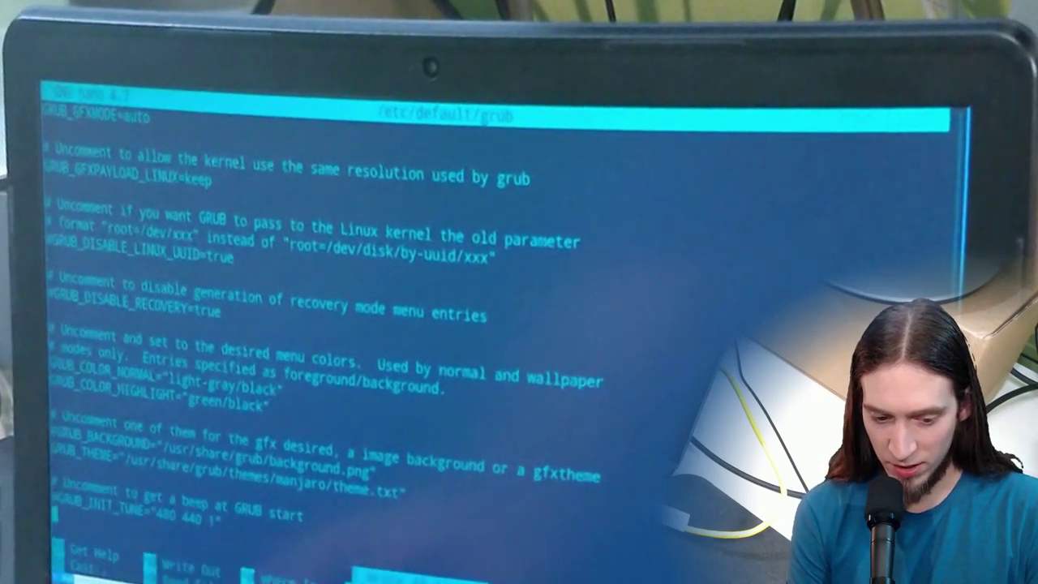
key(ctrl+x)
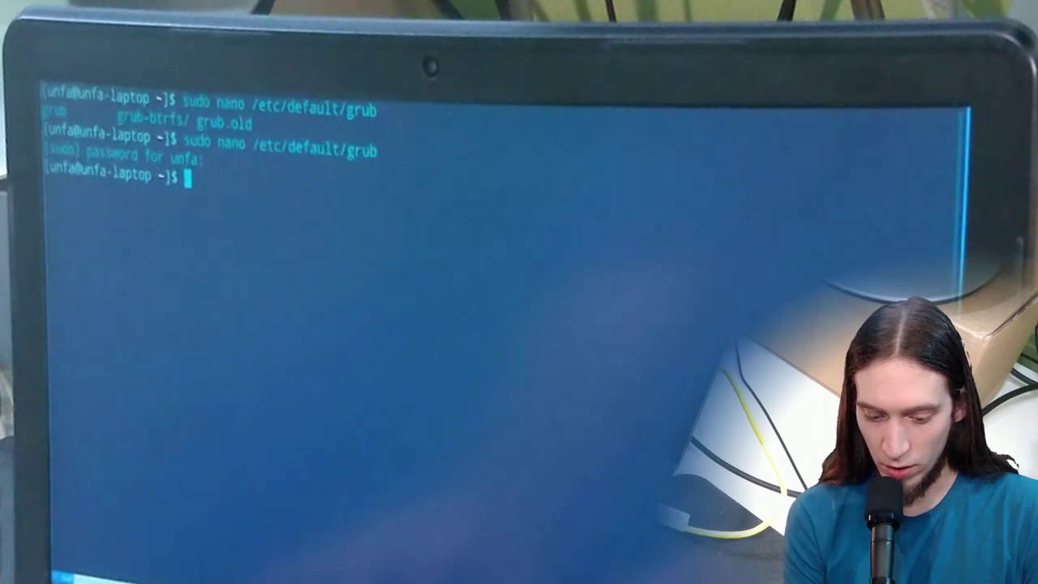
Step: Regenerate the GRUB boot configuration by running sudo update-grub
text(update-)
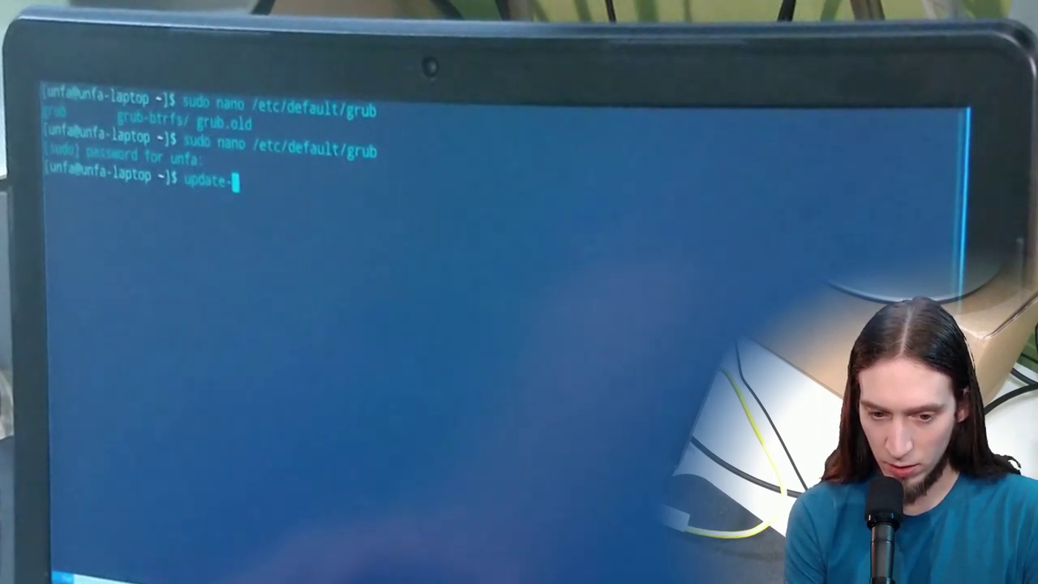
key(Tab)
key(Tab)
text(g)
key(Tab)
key(ctrl+a)
text(sudo)
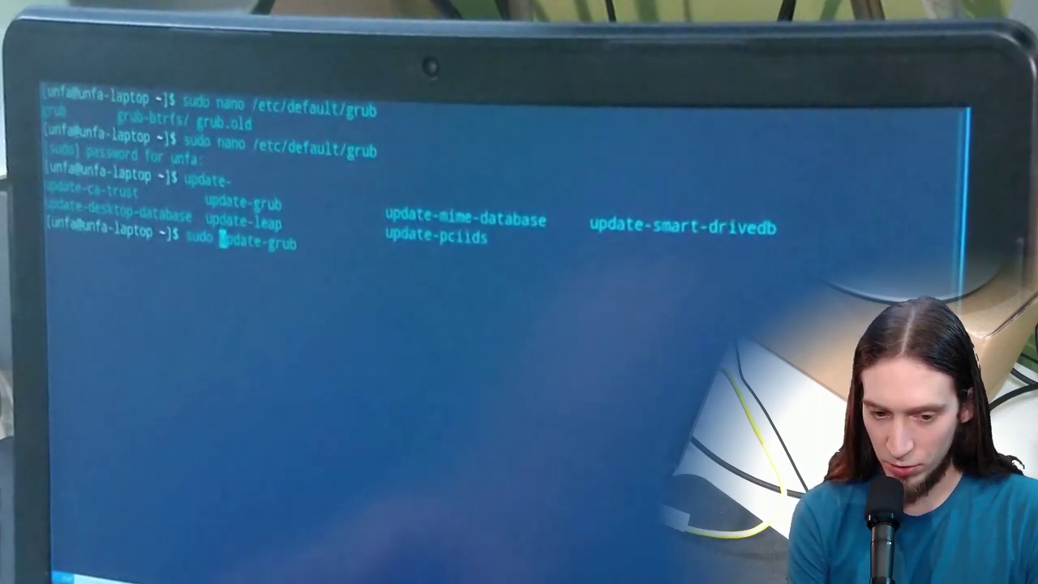
key(Return)
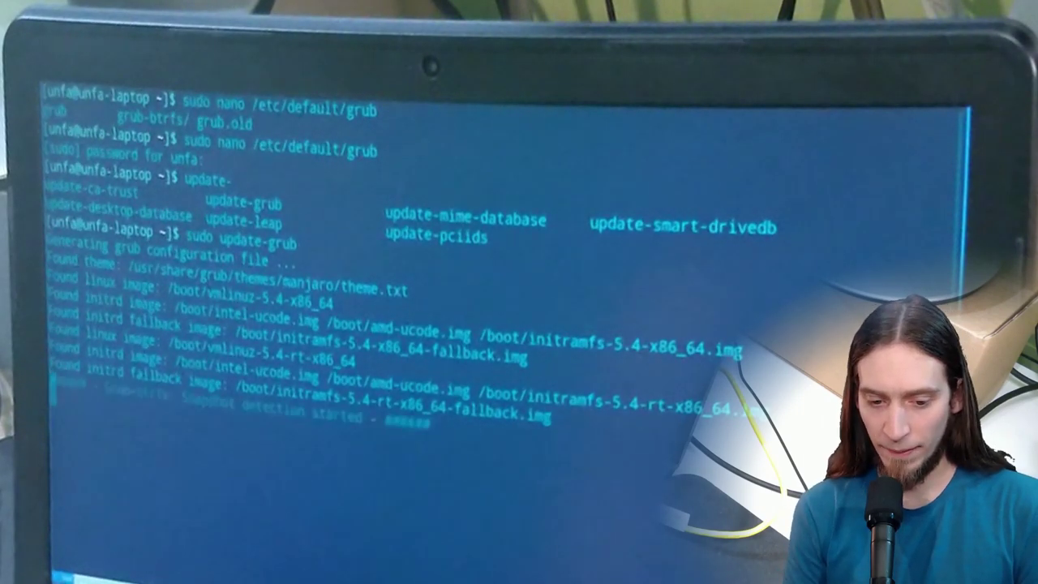
Step: Reboot the computer again and bring up the GRUB boot menu
text(reboot)
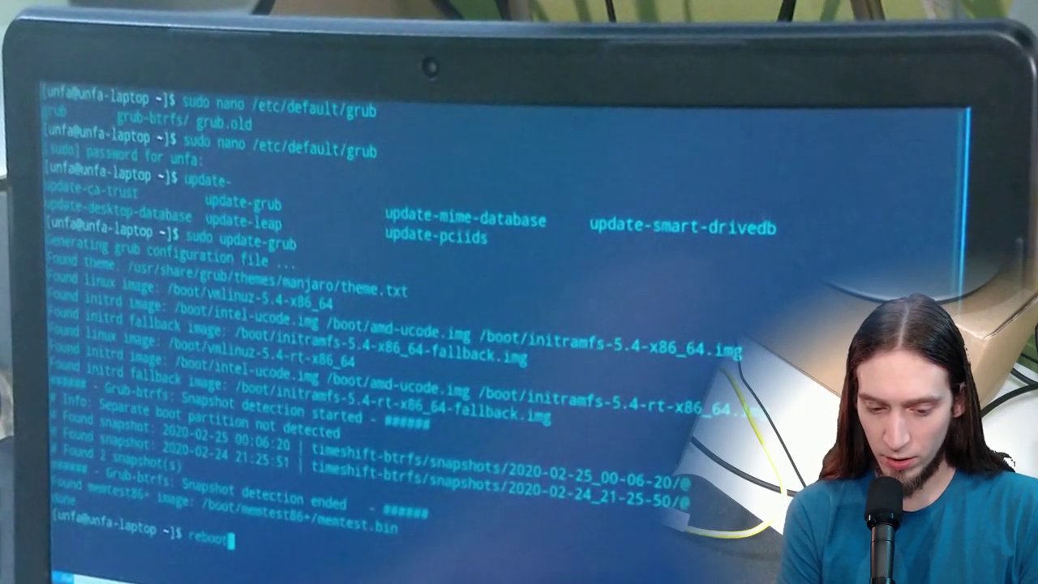
key(Return)
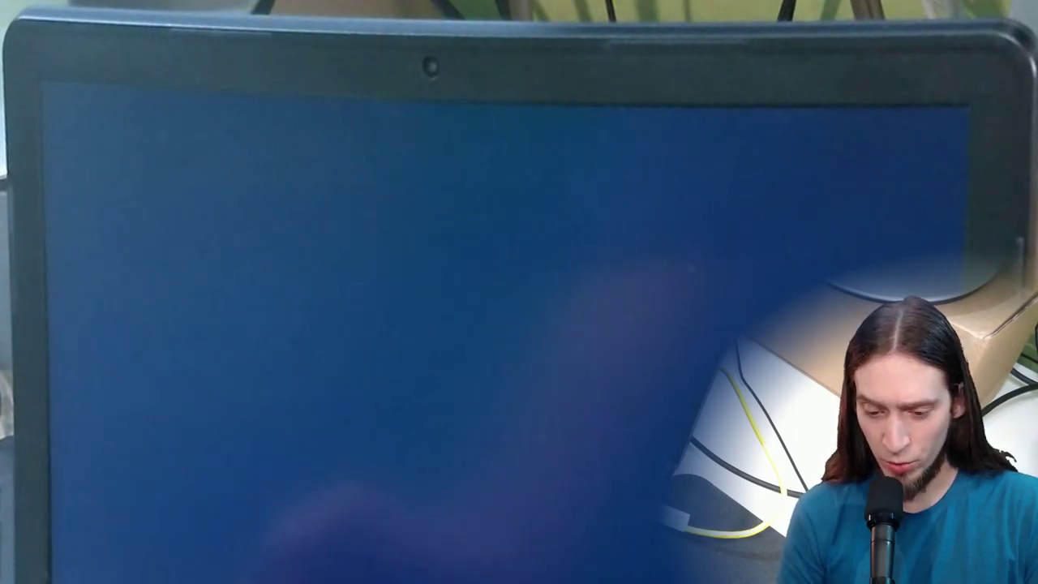
key(Down)
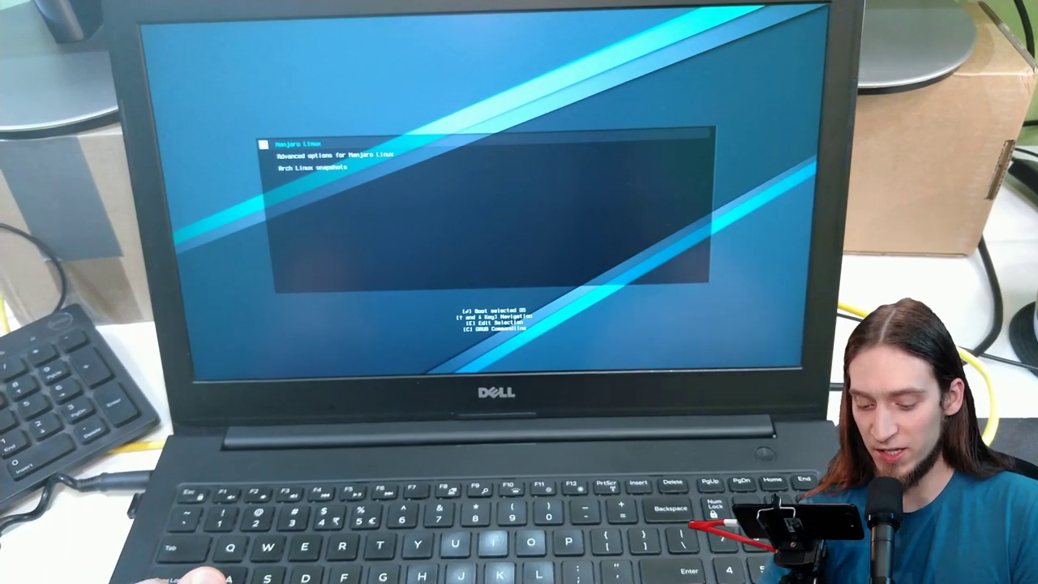
Step: View the list of bootable Arch Linux snapshots and return to the main boot menu
key(Down)
key(Down)
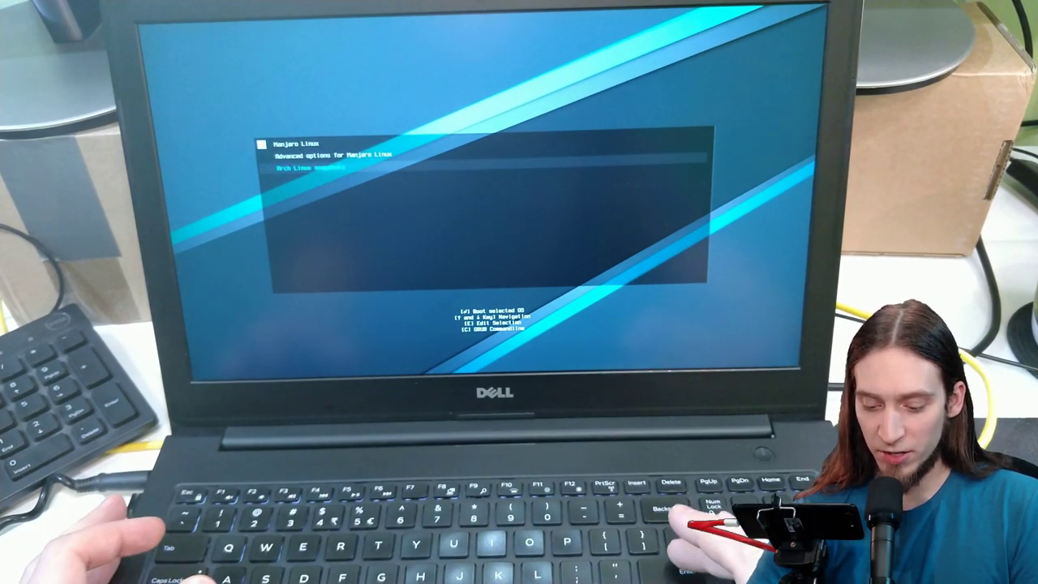
key(Return)
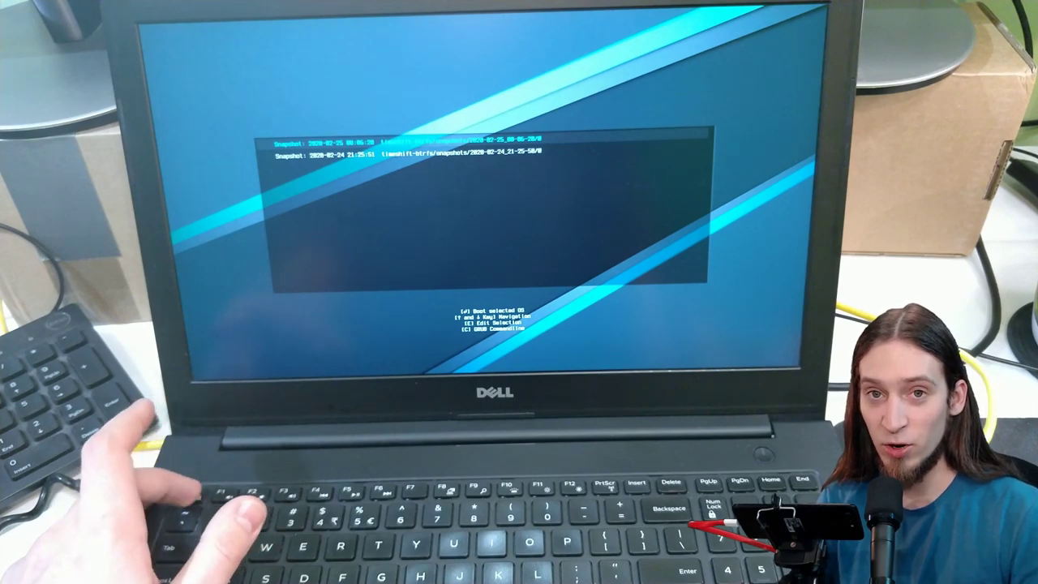
key(Escape)
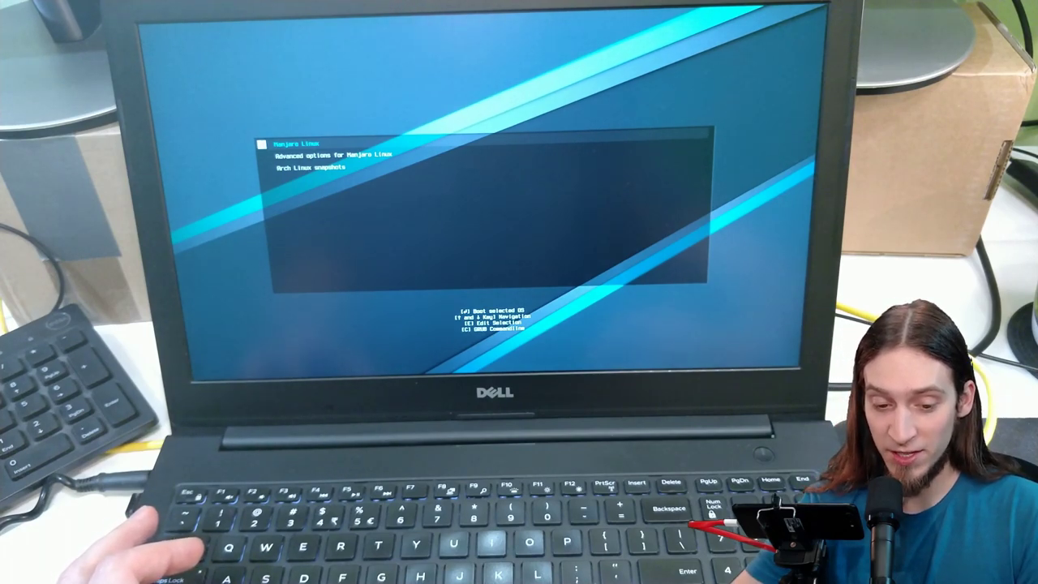
Step: Boot the realtime kernel 5.4.13-rt7-1-MANJARO x64 from the advanced options for Manjaro Linux
key(Down)
key(Up)
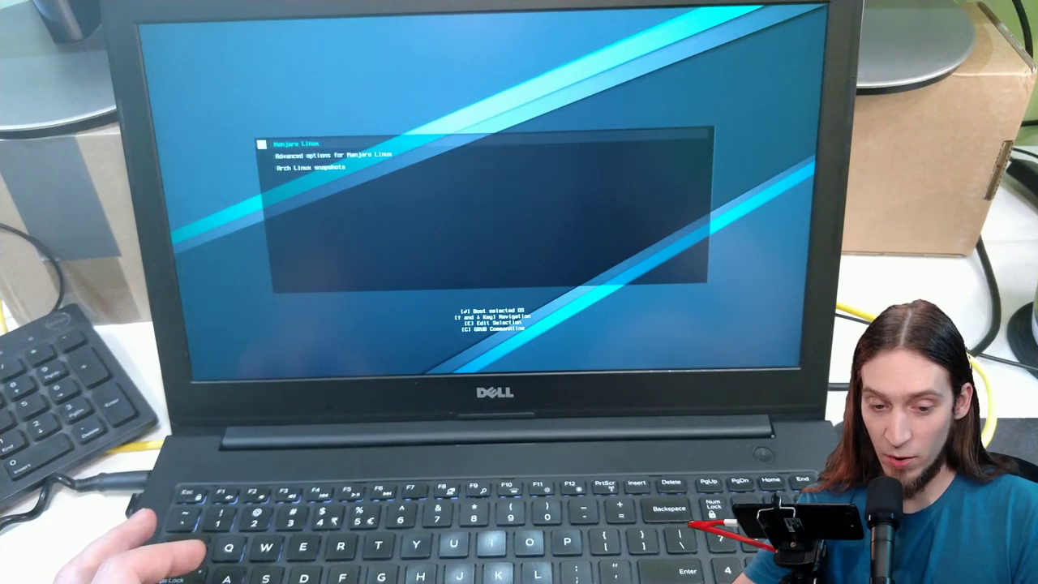
key(Down)
key(Return)
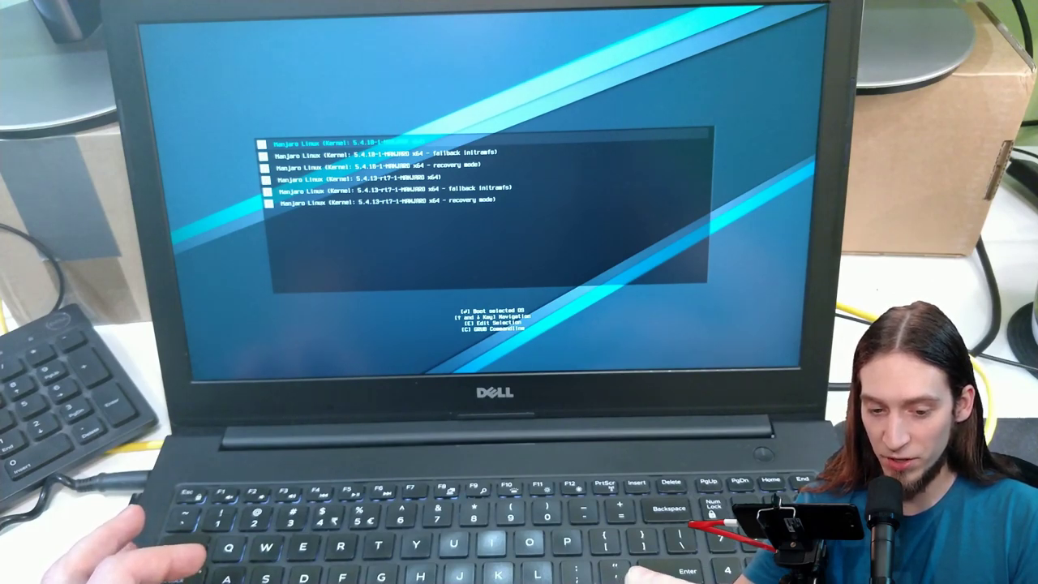
key(Down)
key(Down)
key(Down)
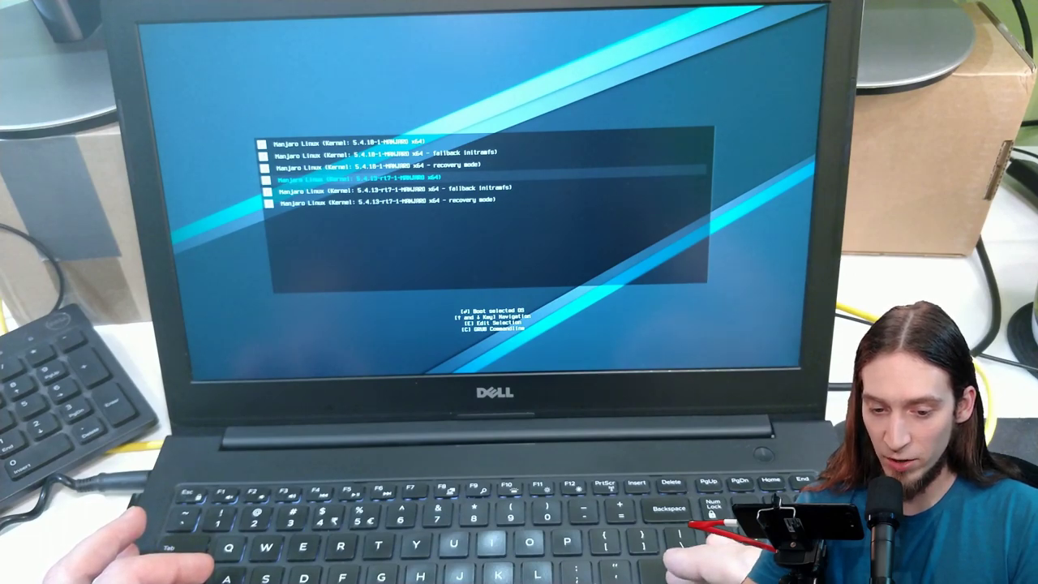
key(Return)
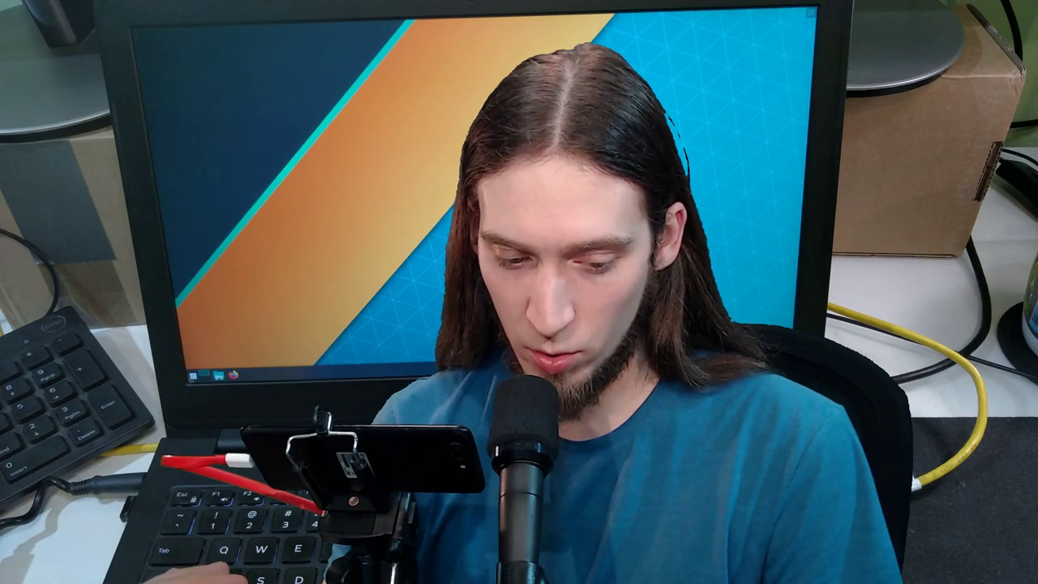
Step: Search for and launch Ardour, and dismiss its pre-release welcome message
key(super)
text(a)
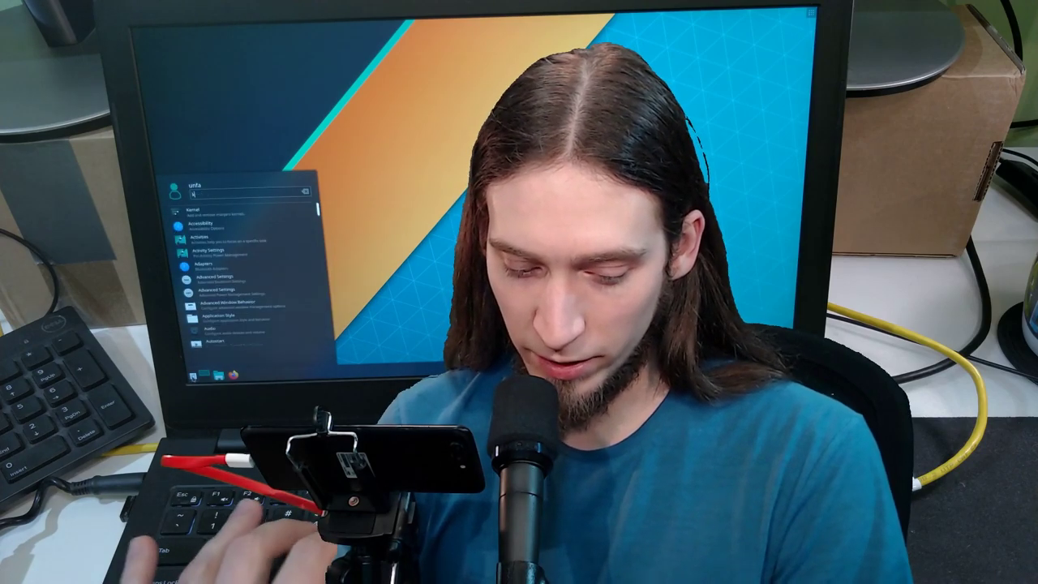
text(onsole)
key(Return)
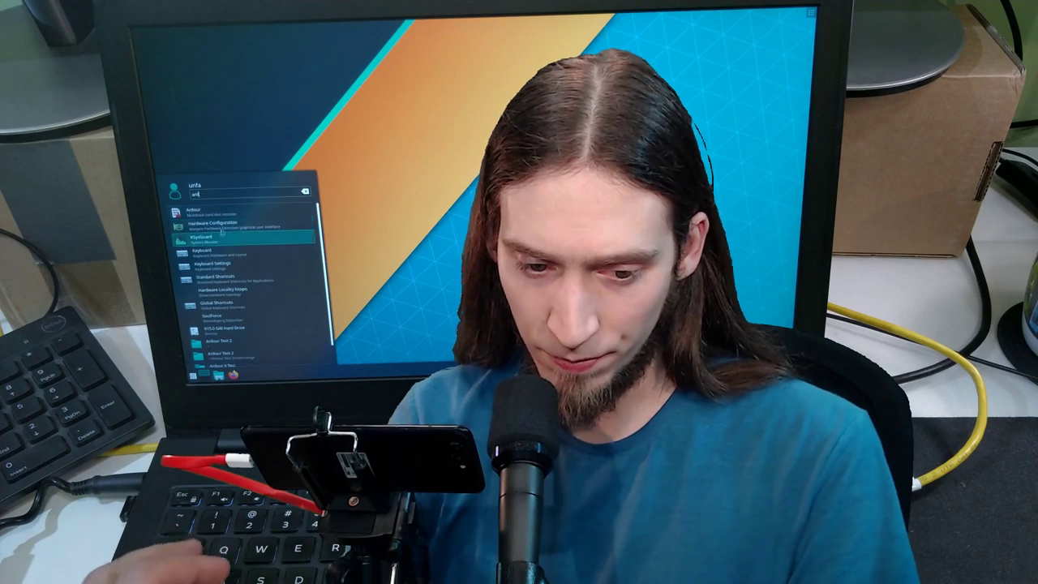
key(Return)
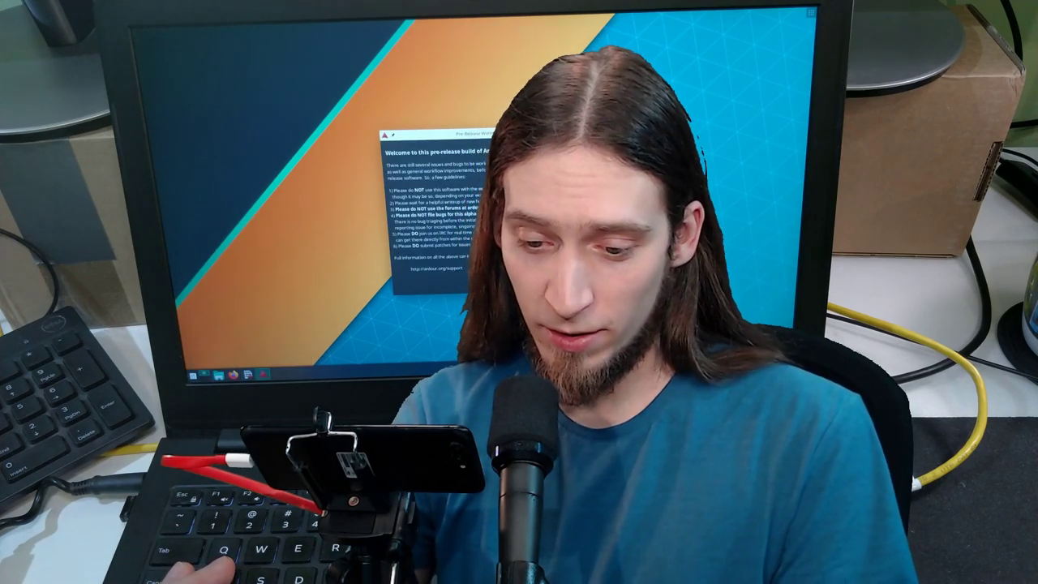
key(Return)
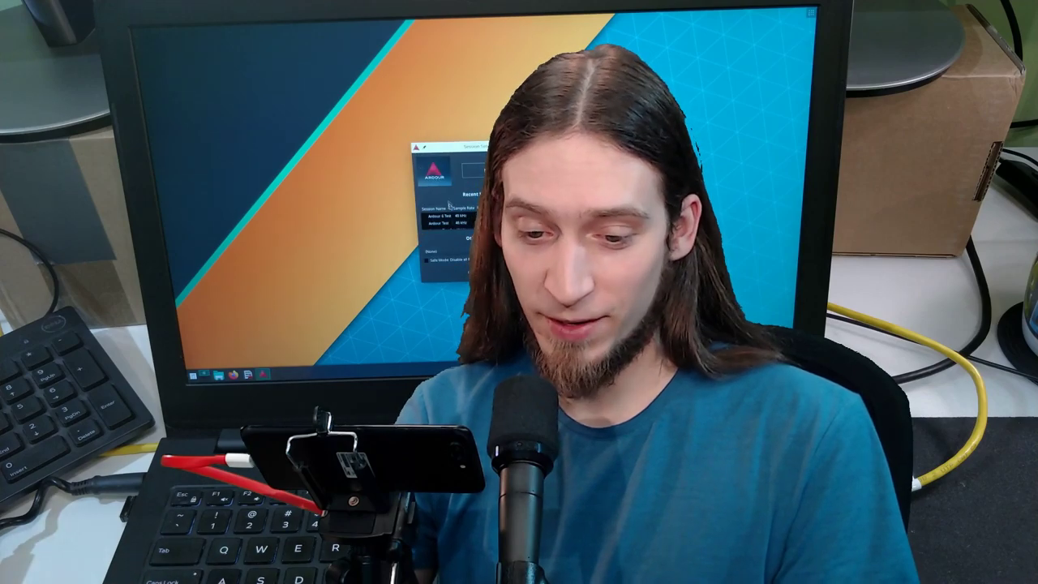